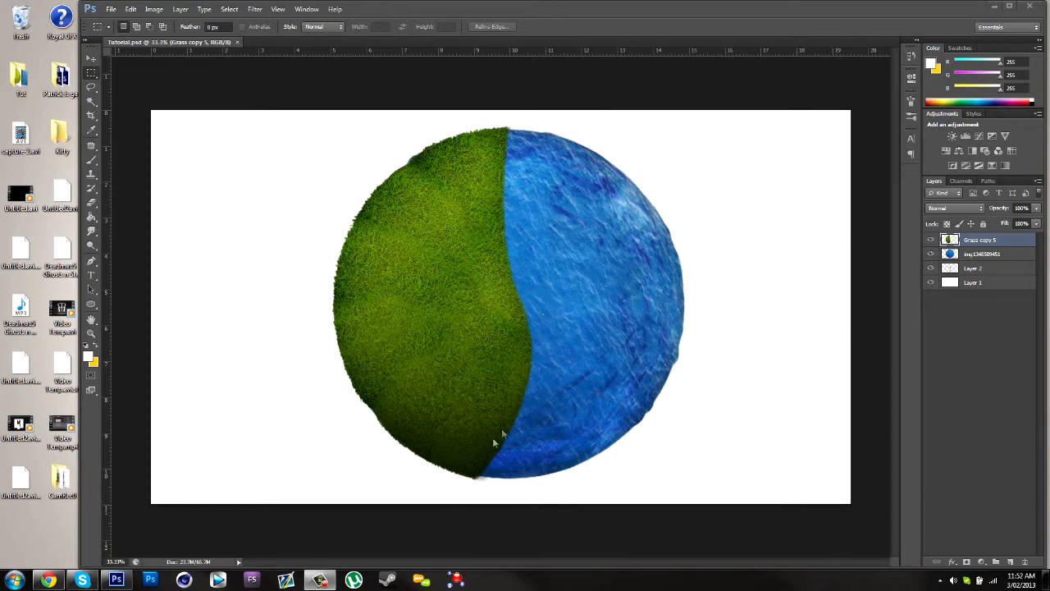
Add a new layer directly below Grass copy 5 and set up the Brush with black at size 150.
{"action": "left_click", "coordinate": [1012, 561]}
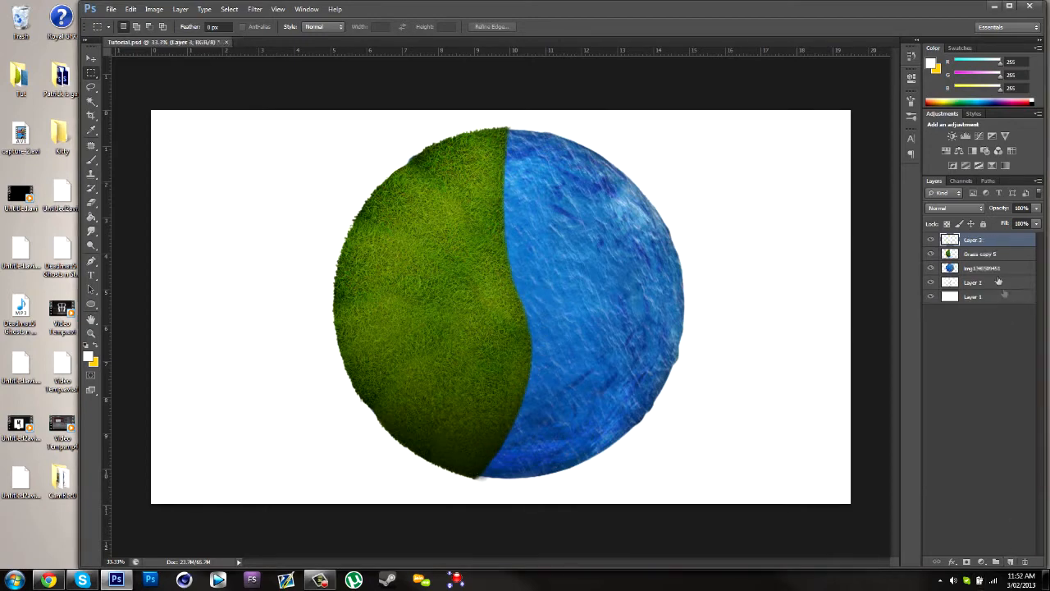
{"action": "left_click_drag", "start_coordinate": [977, 239], "coordinate": [974, 266]}
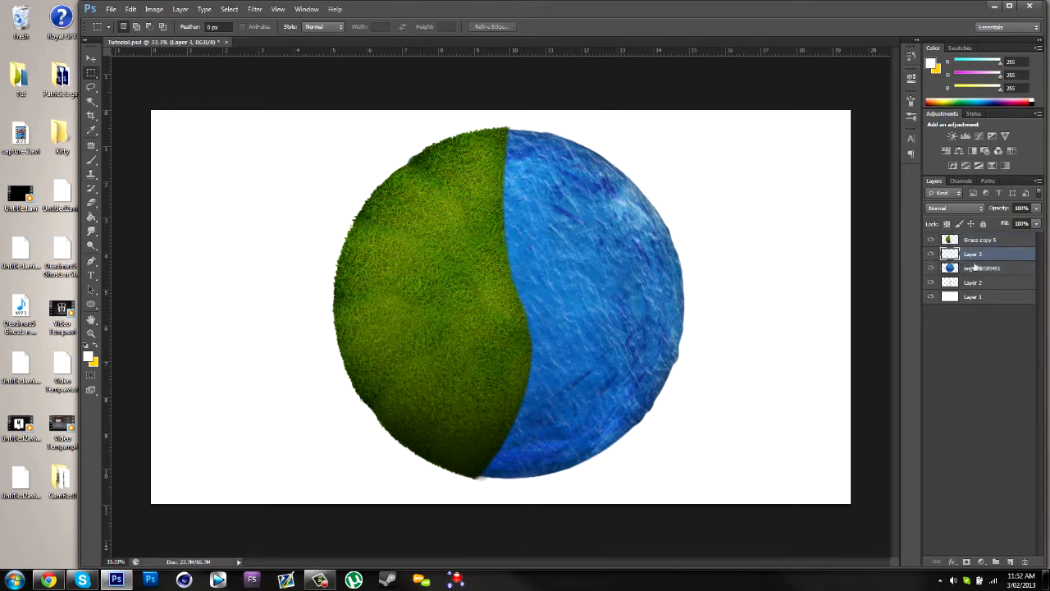
{"action": "left_click", "coordinate": [93, 161]}
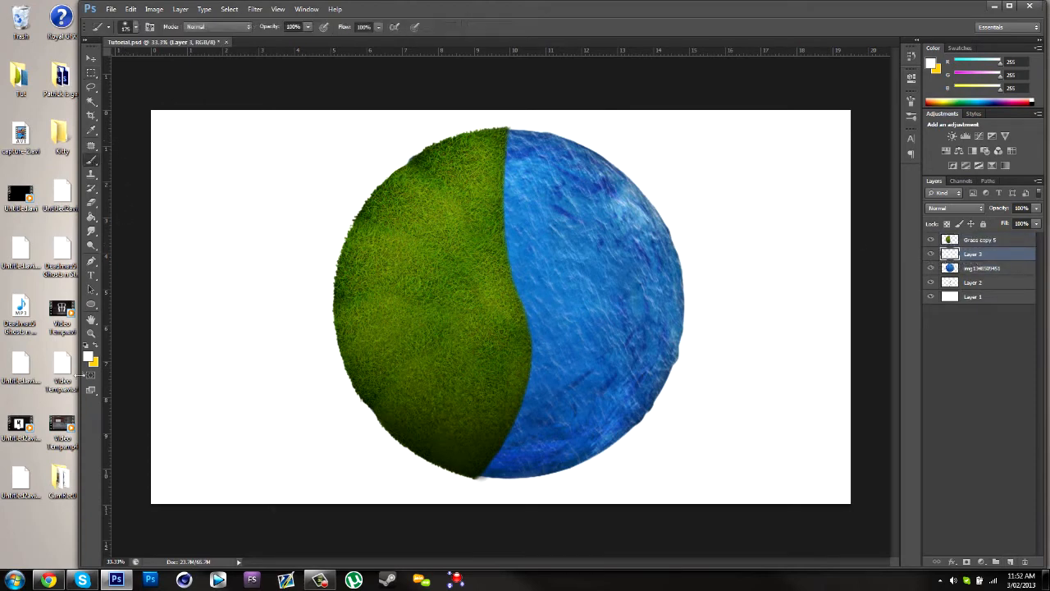
{"action": "left_click", "coordinate": [88, 355]}
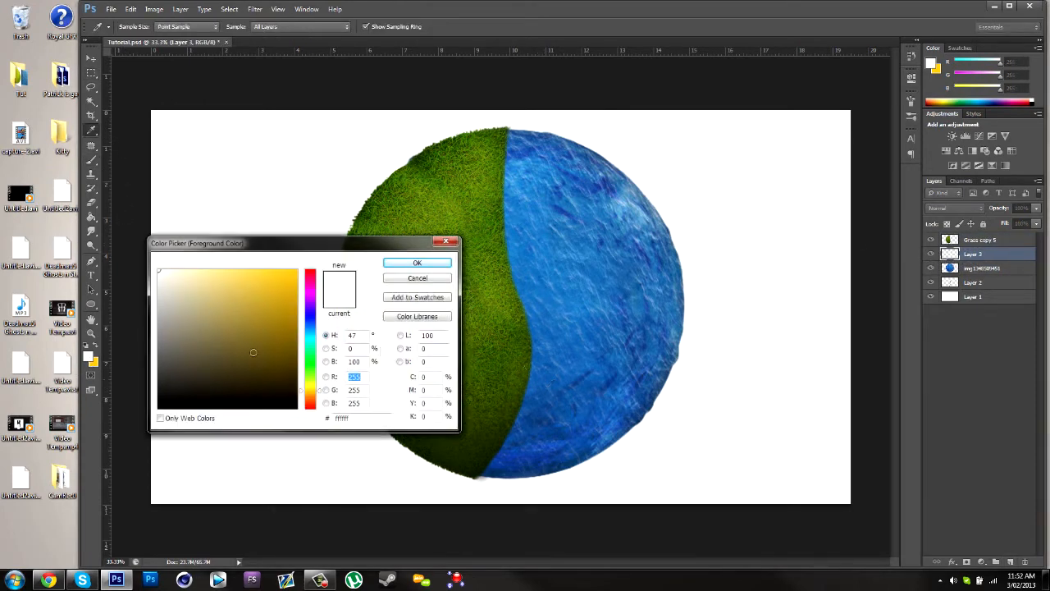
{"action": "left_click", "coordinate": [415, 263]}
{"action": "key", "text": "bracketleft"}
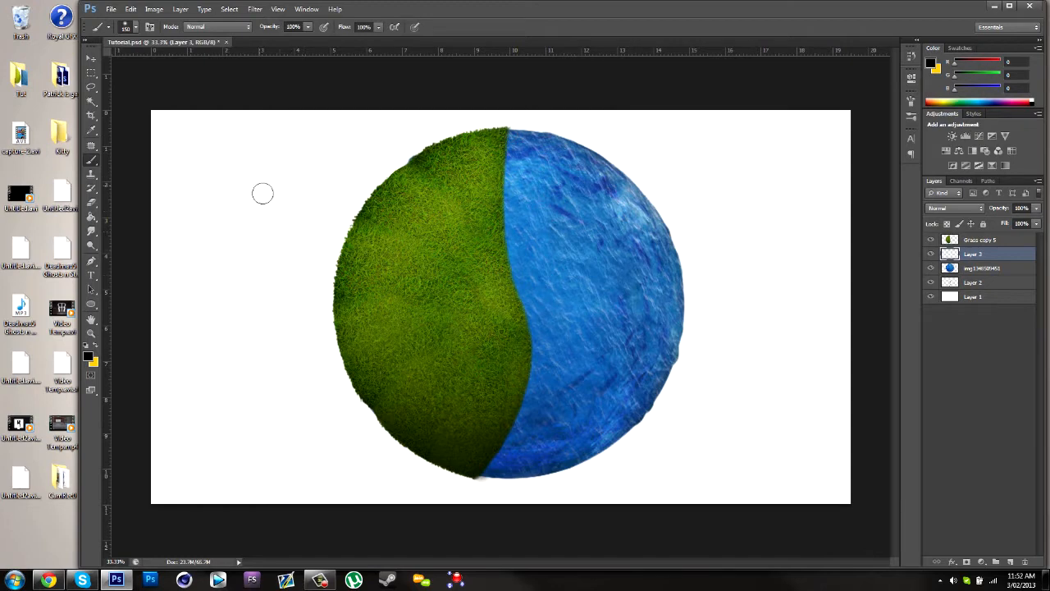
Paint a soft black shadow along the curved boundary between the grass and the water, from the globe's bottom to its top.
{"action": "left_click", "coordinate": [137, 30]}
{"action": "left_click", "coordinate": [137, 29]}
{"action": "mouse_move", "coordinate": [506, 131]}
{"action": "left_mouse_down"}
{"action": "mouse_move", "coordinate": [505, 218]}
{"action": "mouse_move", "coordinate": [529, 363]}
{"action": "mouse_move", "coordinate": [523, 396]}
{"action": "mouse_move", "coordinate": [478, 471]}
{"action": "mouse_move", "coordinate": [521, 415]}
{"action": "mouse_move", "coordinate": [537, 372]}
{"action": "mouse_move", "coordinate": [538, 382]}
{"action": "left_mouse_up"}
{"action": "key", "text": "ctrl+z"}
{"action": "mouse_move", "coordinate": [498, 443]}
{"action": "left_mouse_down"}
{"action": "mouse_move", "coordinate": [529, 397]}
{"action": "mouse_move", "coordinate": [534, 331]}
{"action": "mouse_move", "coordinate": [506, 247]}
{"action": "mouse_move", "coordinate": [503, 133]}
{"action": "left_mouse_up"}
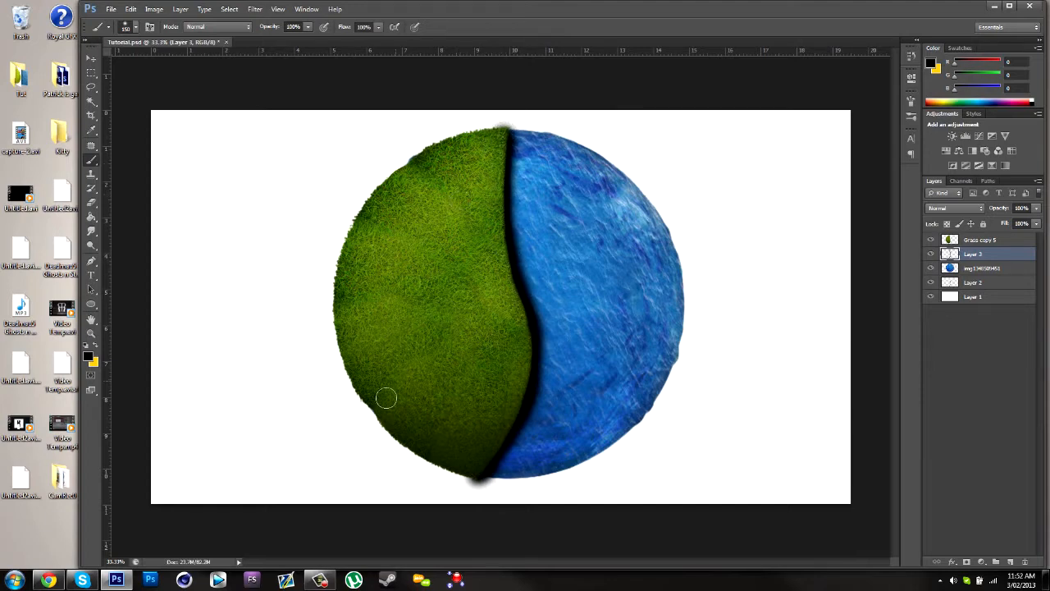
Erase the shadow spilling outside the globe and lower the shadow layer's opacity to about 33%.
{"action": "left_click", "coordinate": [92, 203]}
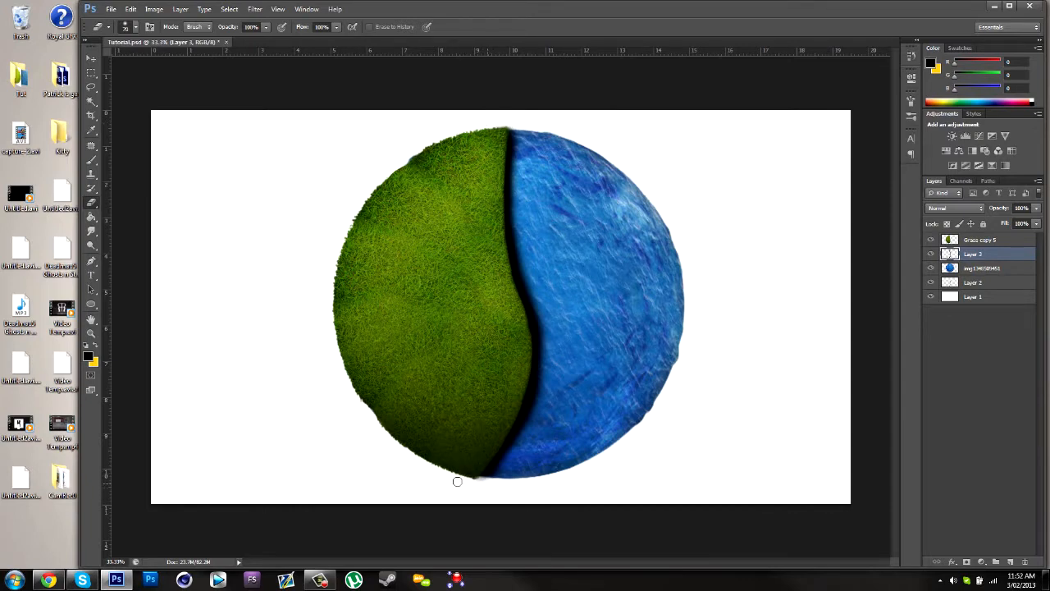
{"action": "left_click", "coordinate": [1038, 210]}
{"action": "left_click_drag", "start_coordinate": [1017, 224], "coordinate": [1000, 224]}
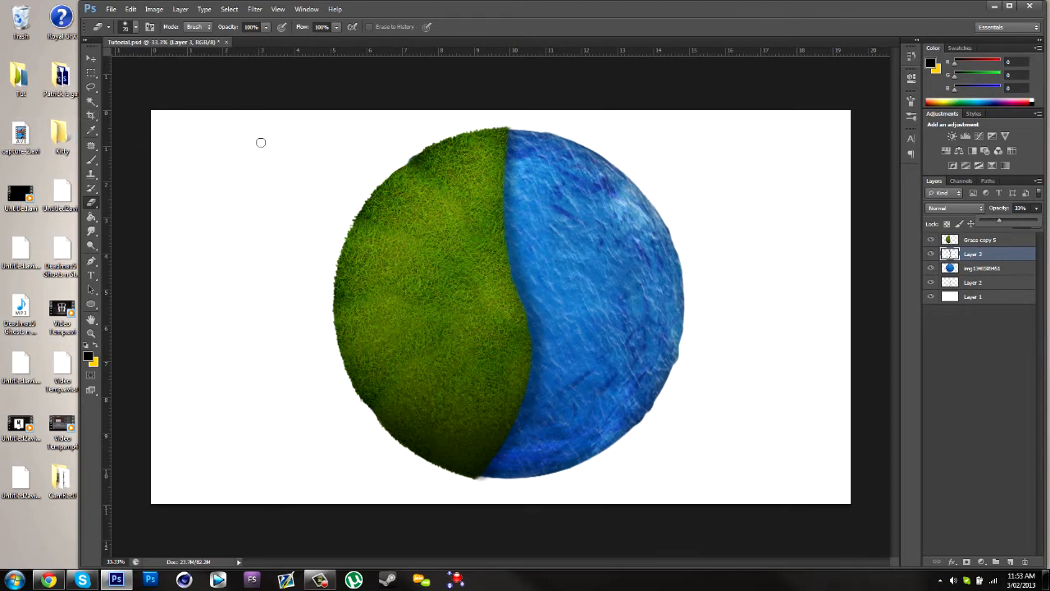
{"action": "key", "text": "v"}
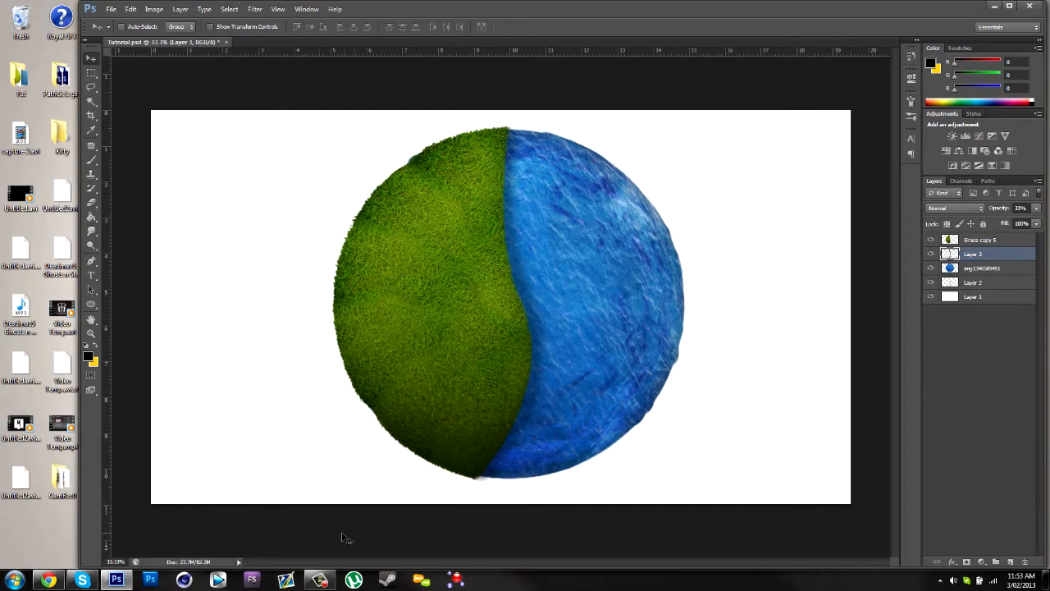
Place nature 4.png from the desktop's Tut folder into the document, scaled down to a small tree beside the globe.
{"action": "double_click", "coordinate": [24, 78]}
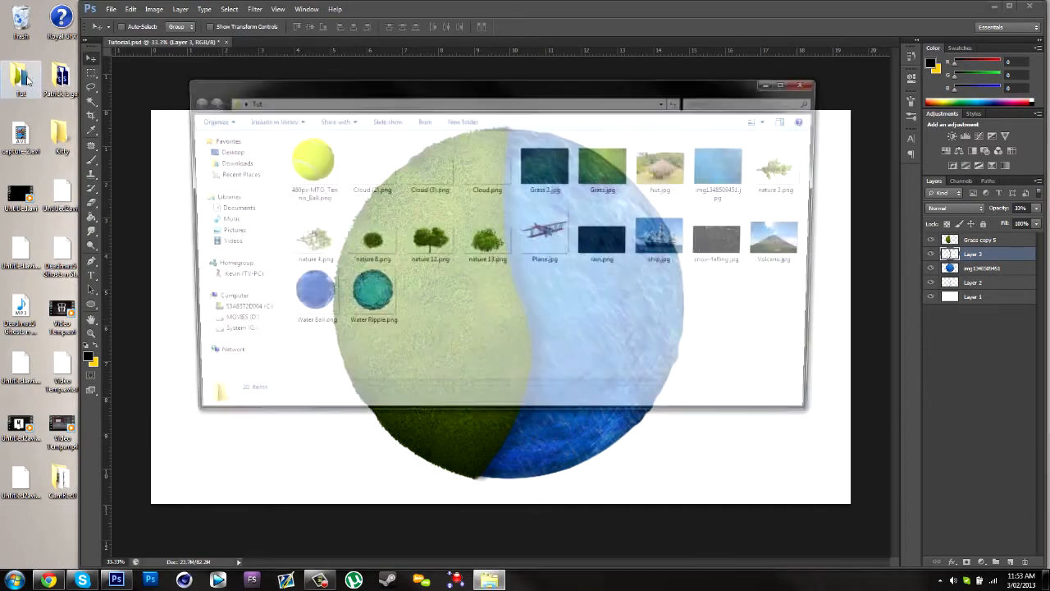
{"action": "left_click_drag", "start_coordinate": [498, 107], "coordinate": [690, 203]}
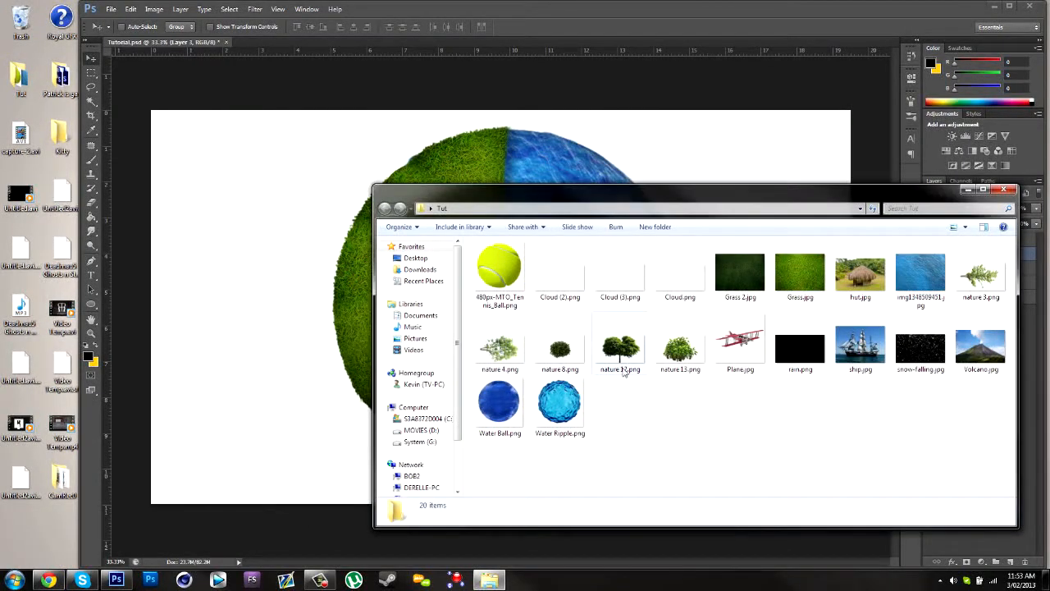
{"action": "left_click", "coordinate": [498, 349]}
{"action": "left_click", "coordinate": [369, 168]}
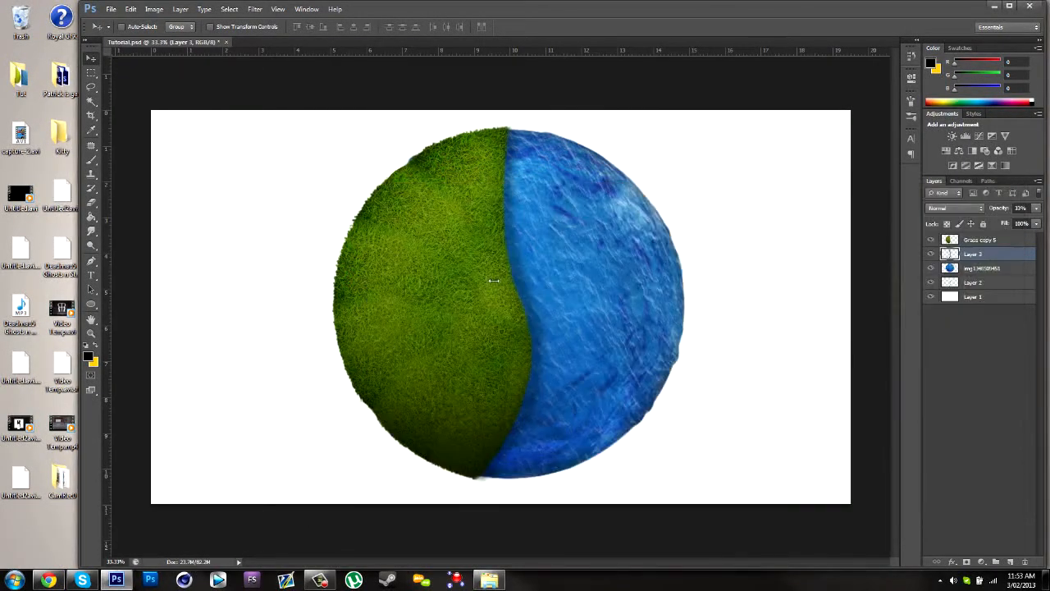
{"action": "left_click_drag", "start_coordinate": [714, 316], "coordinate": [663, 286]}
{"action": "left_click_drag", "start_coordinate": [802, 473], "coordinate": [297, 234]}
{"action": "key", "text": "Return"}
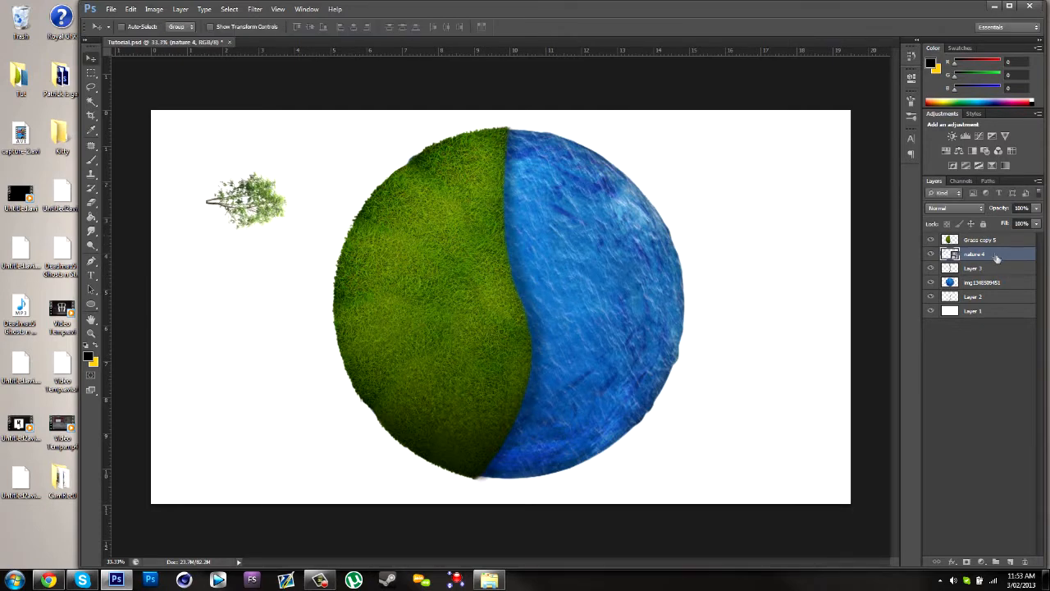
Move the nature 4 layer above Grass copy 5, then shrink and rotate the tree to stand on the globe's upper-left edge.
{"action": "left_click_drag", "start_coordinate": [992, 235], "coordinate": [992, 237]}
{"action": "left_click_drag", "start_coordinate": [264, 205], "coordinate": [452, 213]}
{"action": "key", "text": "ctrl+t"}
{"action": "left_click_drag", "start_coordinate": [347, 137], "coordinate": [414, 286]}
{"action": "mouse_move", "coordinate": [413, 166]}
{"action": "left_mouse_down"}
{"action": "mouse_move", "coordinate": [362, 137]}
{"action": "mouse_move", "coordinate": [386, 153]}
{"action": "mouse_move", "coordinate": [428, 155]}
{"action": "left_mouse_up"}
{"action": "left_click_drag", "start_coordinate": [428, 193], "coordinate": [408, 167]}
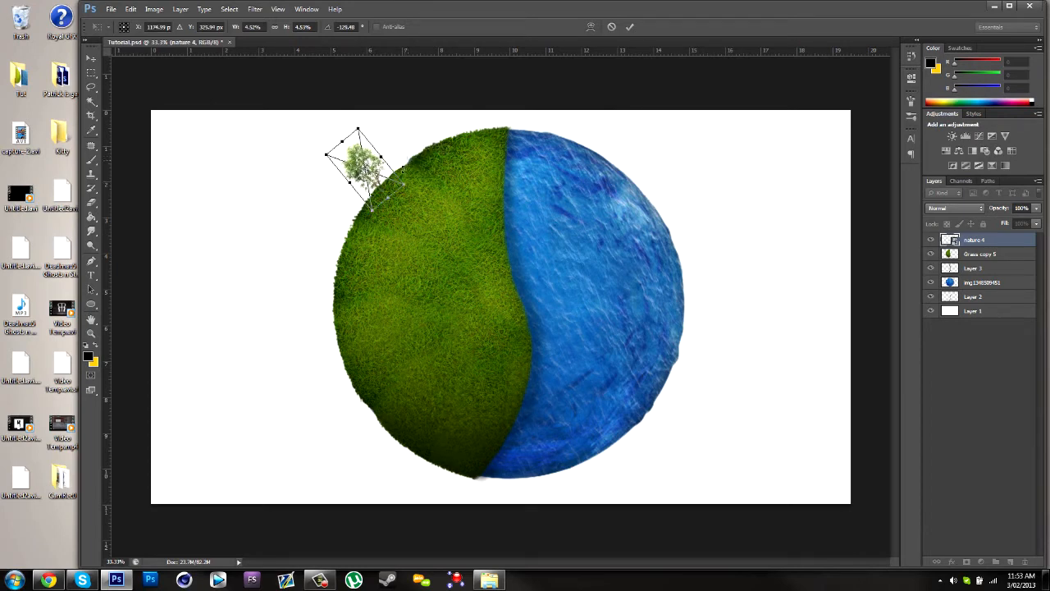
{"action": "key", "text": "Return"}
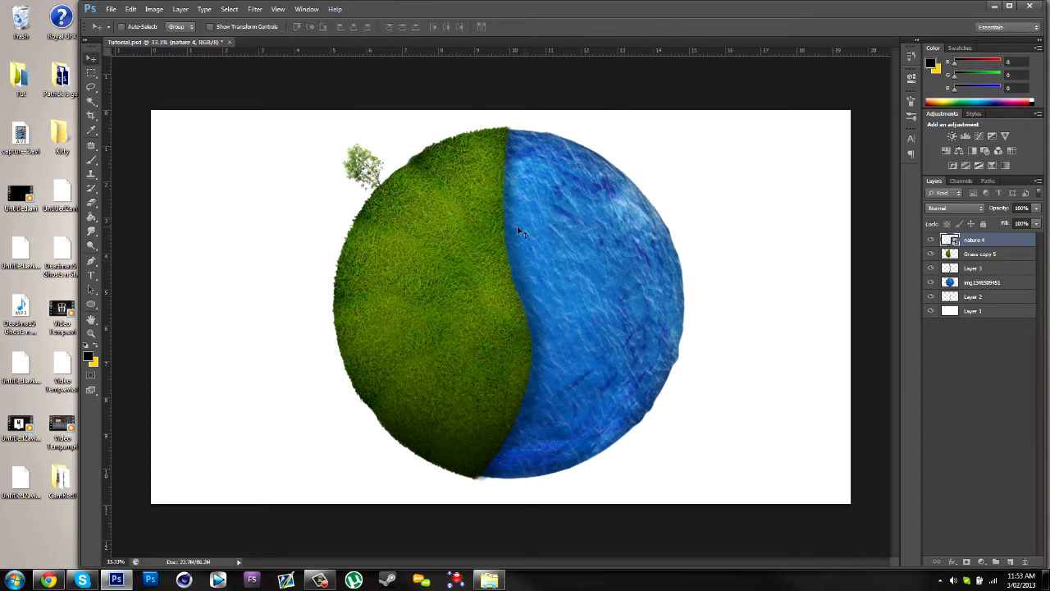
Duplicate the small tree onto the globe's lower-left edge and rotate it to point outward.
{"action": "left_click_drag", "start_coordinate": [369, 164], "coordinate": [351, 406], "text": "alt"}
{"action": "key", "text": "ctrl+t"}
{"action": "left_click_drag", "start_coordinate": [402, 384], "coordinate": [314, 305]}
Add a third, larger nature 4 tree, flipped vertically, on the globe's left edge, and merge the three tree layers.
{"action": "left_click_drag", "start_coordinate": [348, 408], "coordinate": [432, 247]}
{"action": "key", "text": "Return"}
{"action": "key", "text": "ctrl+t"}
{"action": "right_click", "coordinate": [433, 246]}
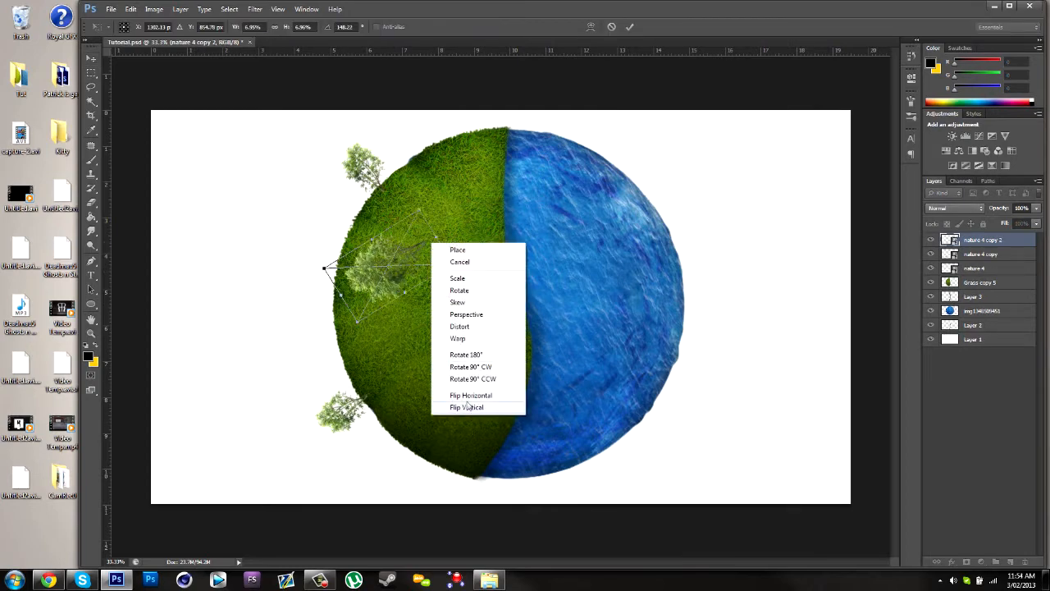
{"action": "left_click", "coordinate": [466, 407]}
{"action": "left_click_drag", "start_coordinate": [444, 201], "coordinate": [363, 337]}
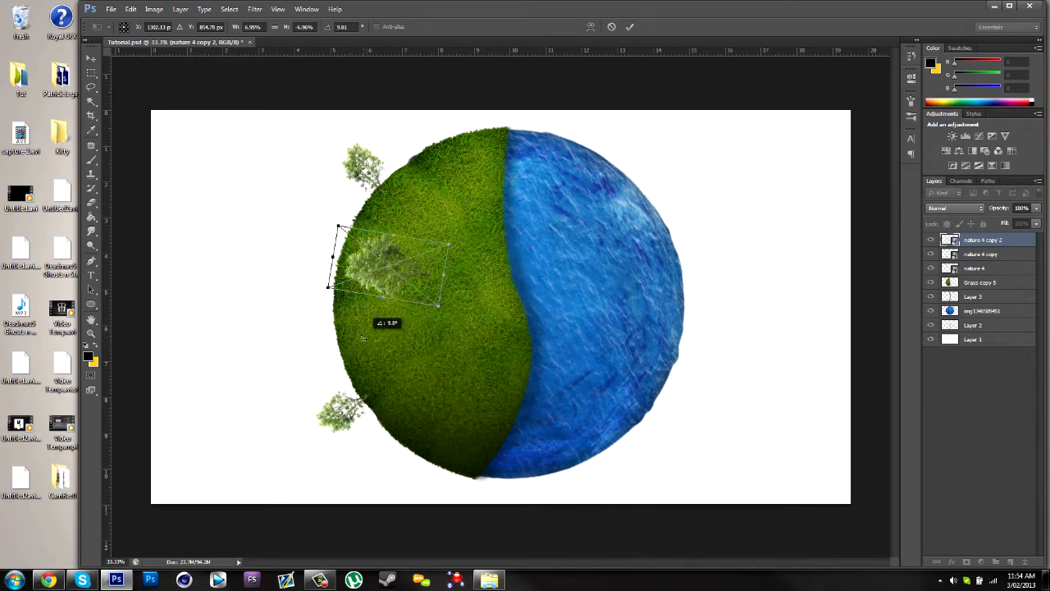
{"action": "left_click_drag", "start_coordinate": [423, 275], "coordinate": [359, 275]}
{"action": "key", "text": "Return"}
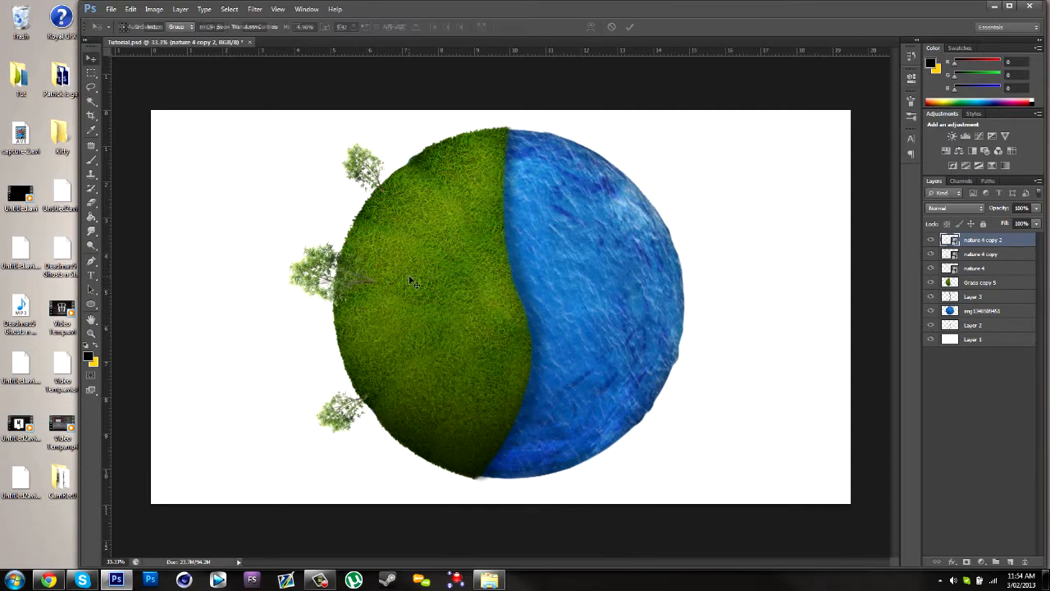
{"action": "left_click", "coordinate": [996, 270], "text": "shift"}
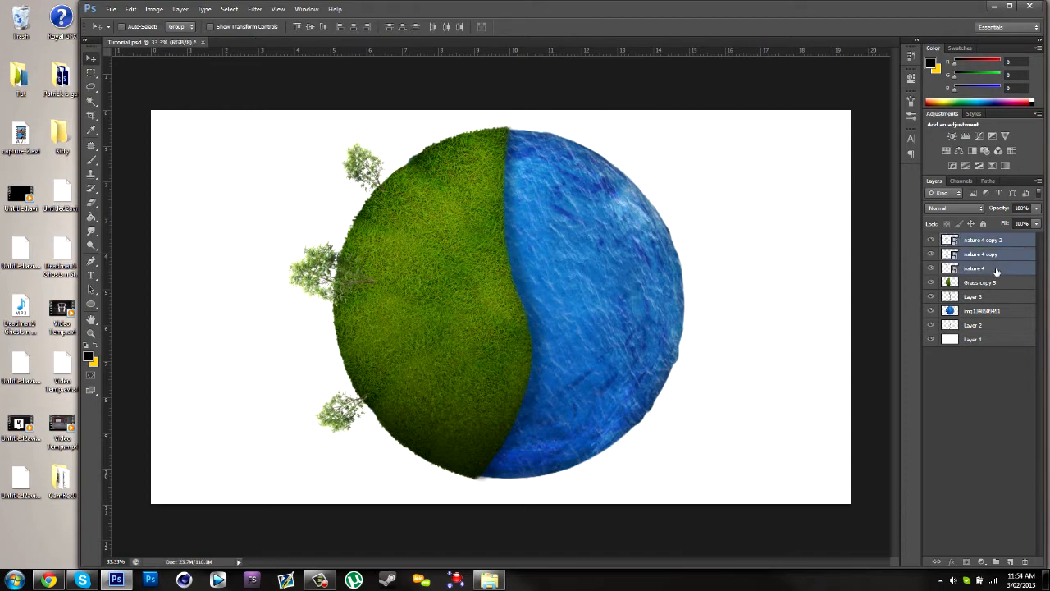
{"action": "key", "text": "ctrl+e"}
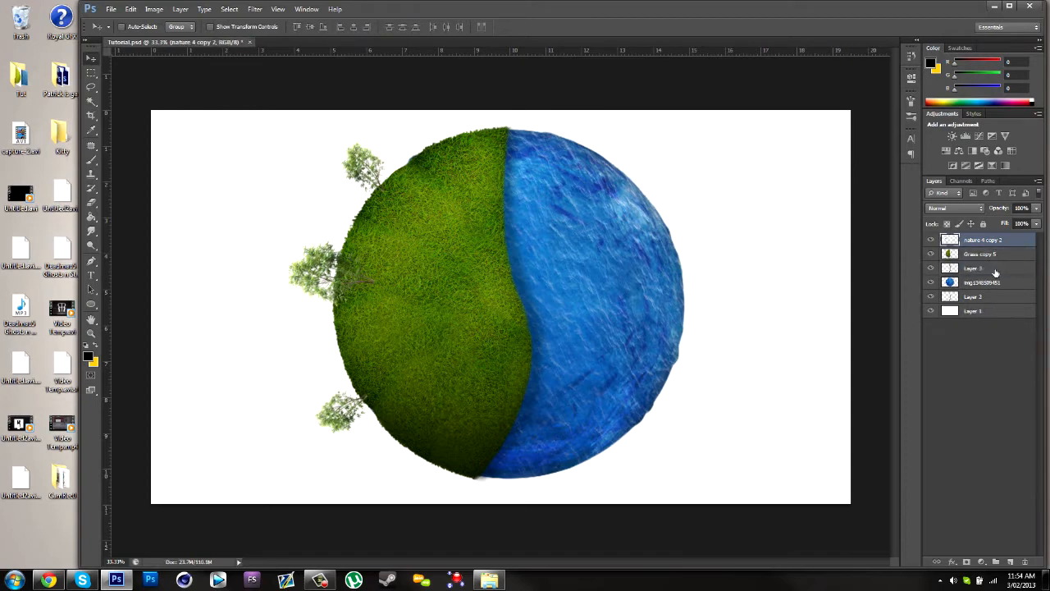
Place nature 12.png from the Tut folder at the globe's top boundary, scaled to about 6.9% and tilted about -2.7 degrees.
{"action": "left_click", "coordinate": [489, 580]}
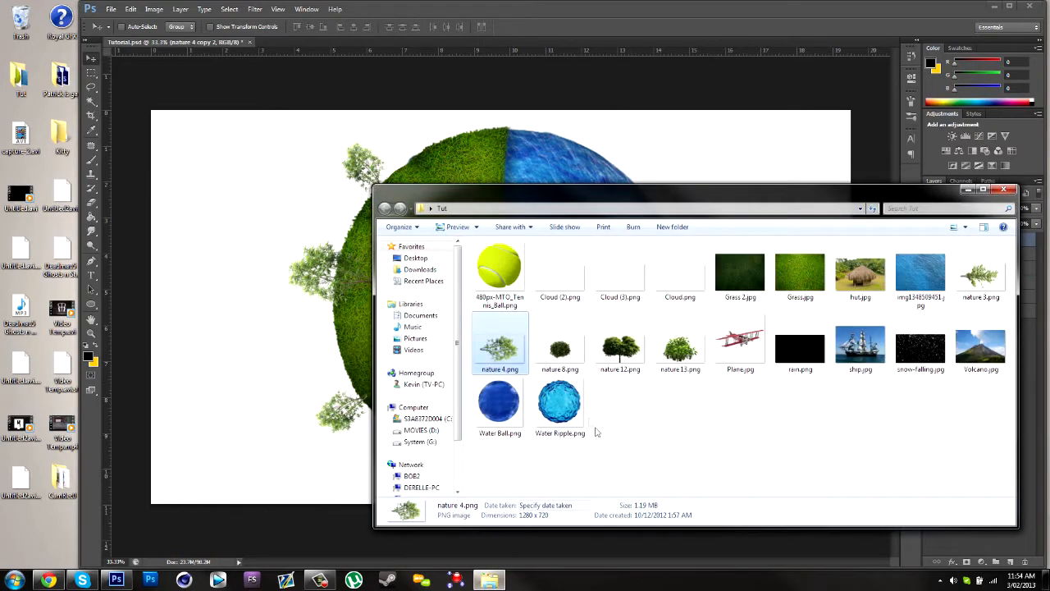
{"action": "left_click_drag", "start_coordinate": [630, 355], "coordinate": [428, 322]}
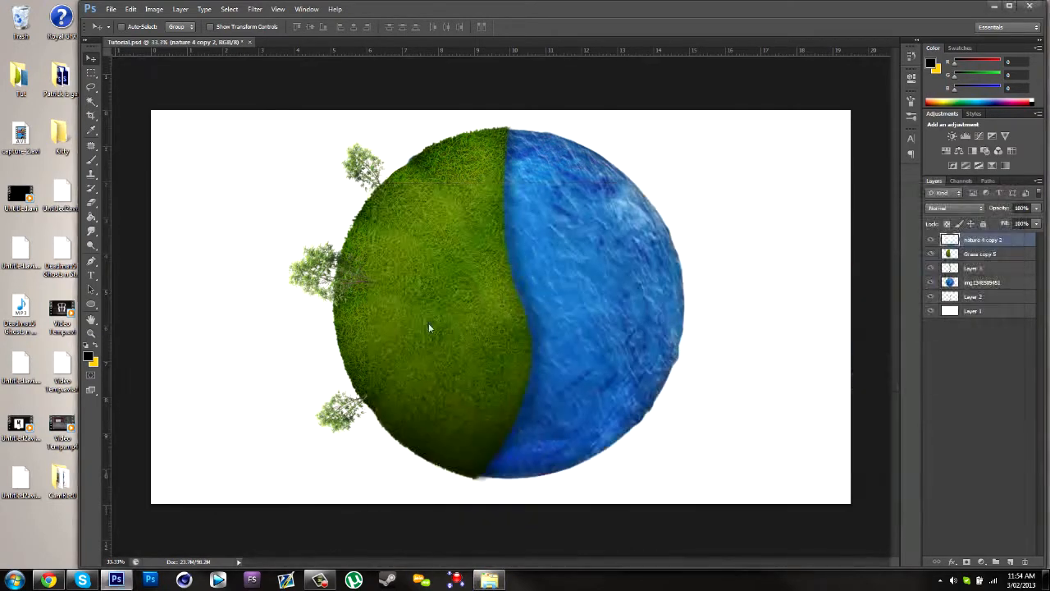
{"action": "left_click_drag", "start_coordinate": [851, 503], "coordinate": [515, 185]}
{"action": "left_click_drag", "start_coordinate": [502, 146], "coordinate": [607, 163]}
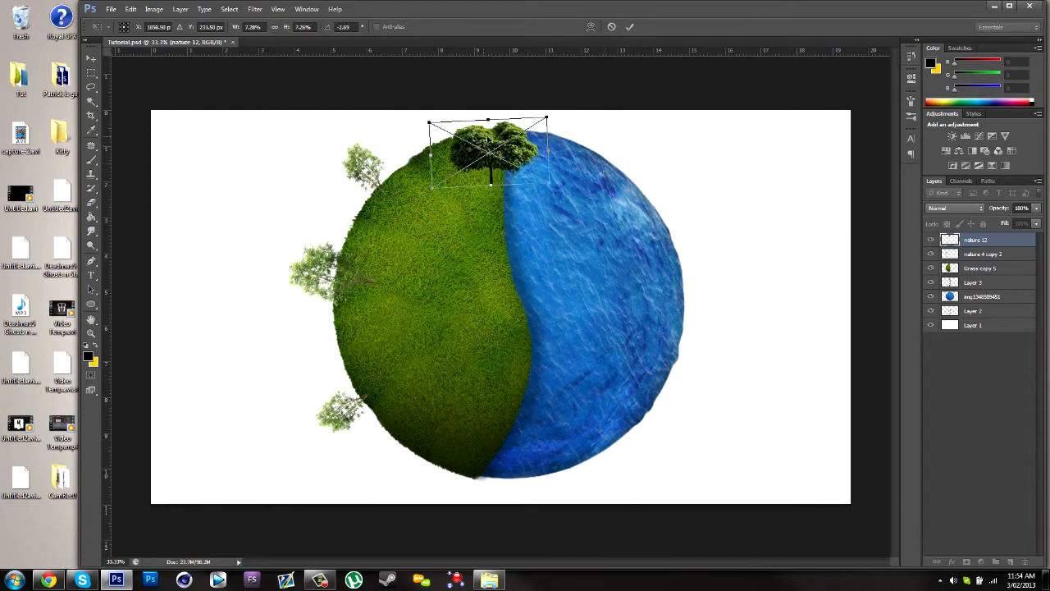
{"action": "left_click_drag", "start_coordinate": [548, 180], "coordinate": [526, 153]}
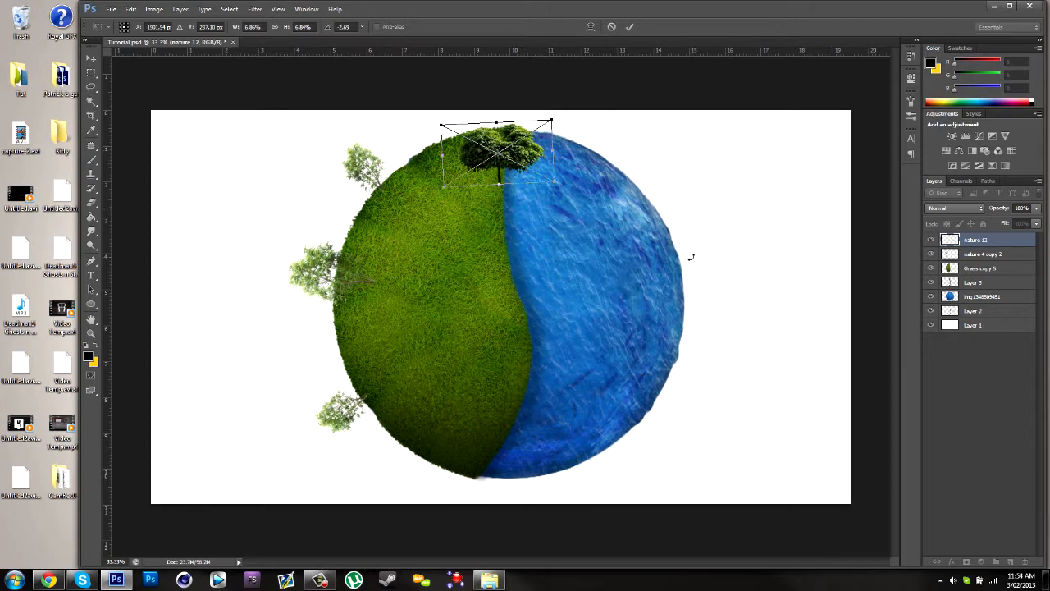
{"action": "key", "text": "Return"}
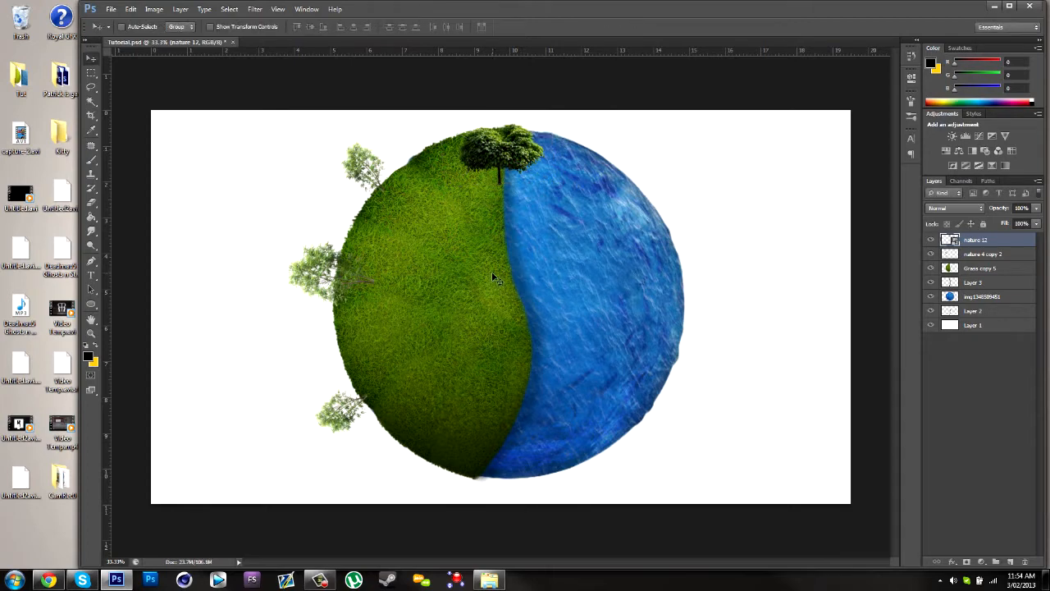
Duplicate the nature 12 tree onto the globe's lower-left edge and rotate it so its crown points outward.
{"action": "left_click_drag", "start_coordinate": [522, 148], "coordinate": [382, 404], "text": "alt"}
{"action": "key", "text": "ctrl+t"}
{"action": "left_click_drag", "start_coordinate": [466, 393], "coordinate": [425, 446]}
{"action": "key", "text": "Return"}
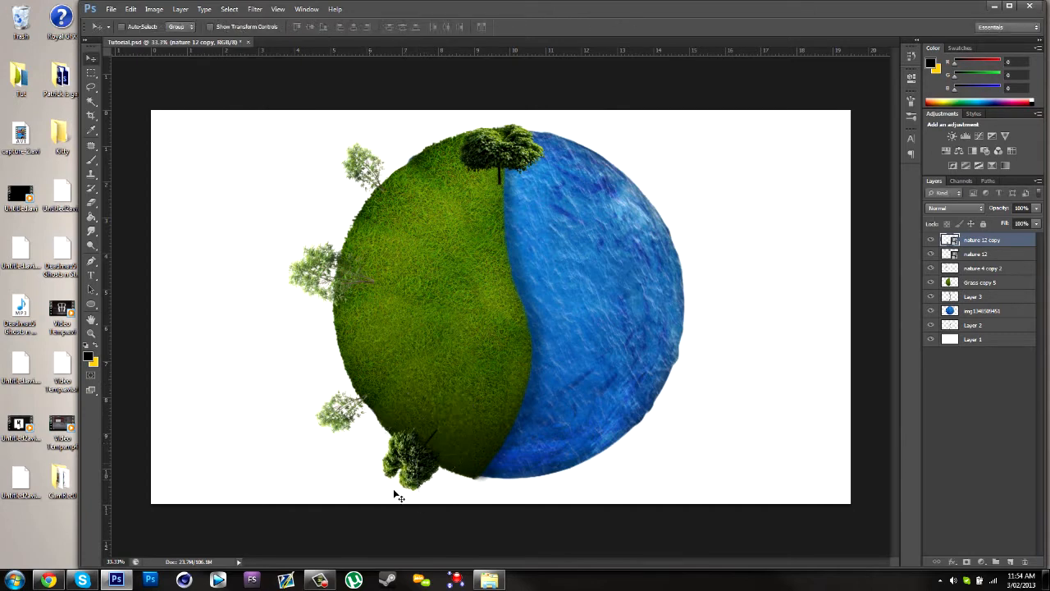
Add another nature 12 copy between the left-edge trees, scaled to about 6% by 10.1% and rotated about -94.6 degrees.
{"action": "left_click_drag", "start_coordinate": [437, 457], "coordinate": [408, 307]}
{"action": "key", "text": "ctrl+t"}
{"action": "left_click_drag", "start_coordinate": [517, 294], "coordinate": [495, 341]}
{"action": "left_click_drag", "start_coordinate": [486, 364], "coordinate": [476, 380]}
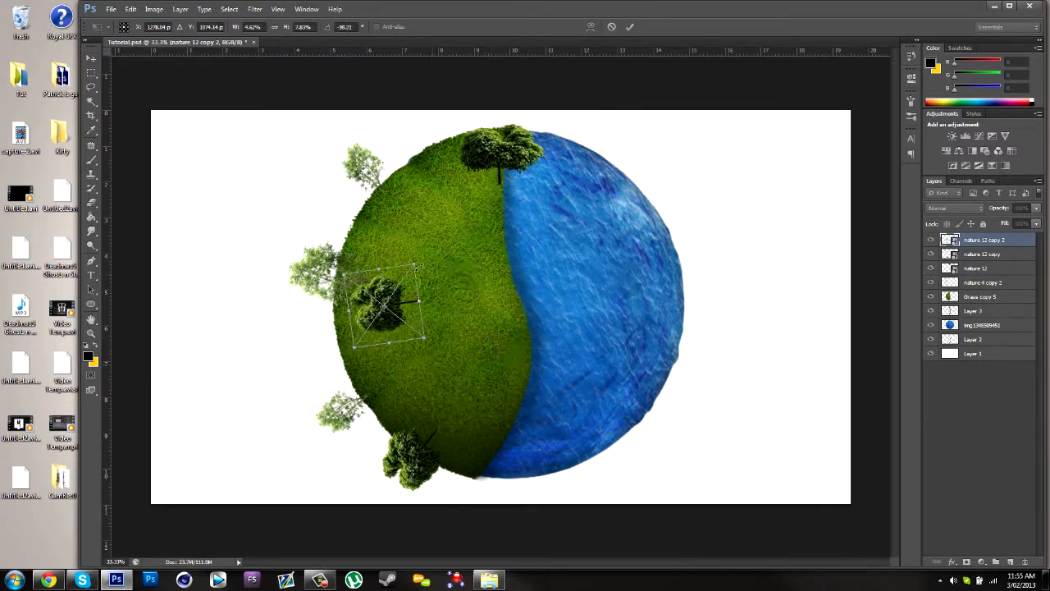
{"action": "left_click_drag", "start_coordinate": [414, 264], "coordinate": [430, 240]}
{"action": "left_click_drag", "start_coordinate": [470, 287], "coordinate": [465, 320]}
{"action": "left_click_drag", "start_coordinate": [388, 236], "coordinate": [371, 321]}
{"action": "left_click_drag", "start_coordinate": [460, 331], "coordinate": [446, 295]}
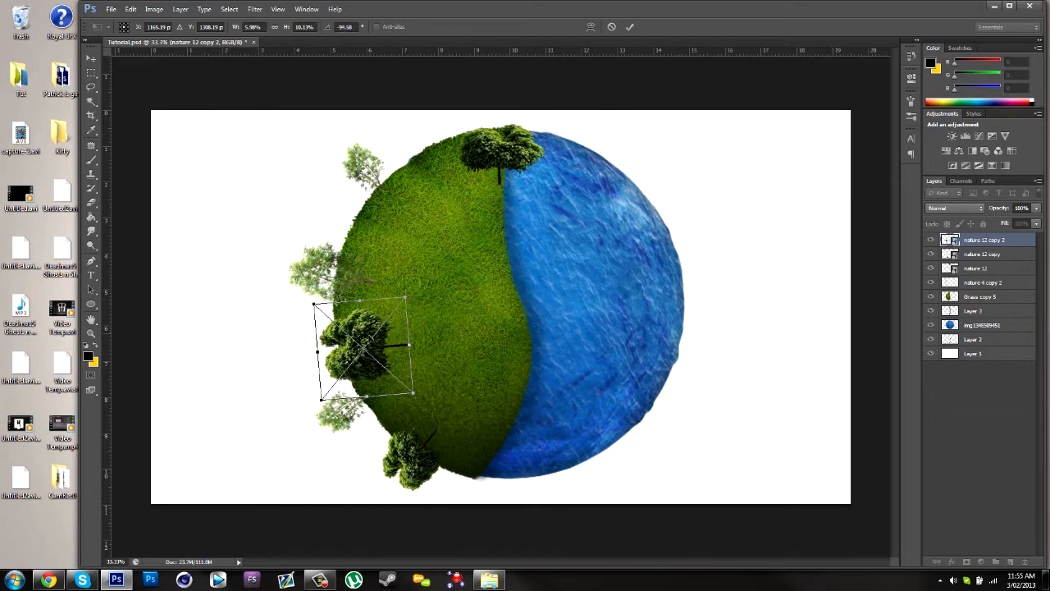
{"action": "left_click_drag", "start_coordinate": [392, 321], "coordinate": [374, 318]}
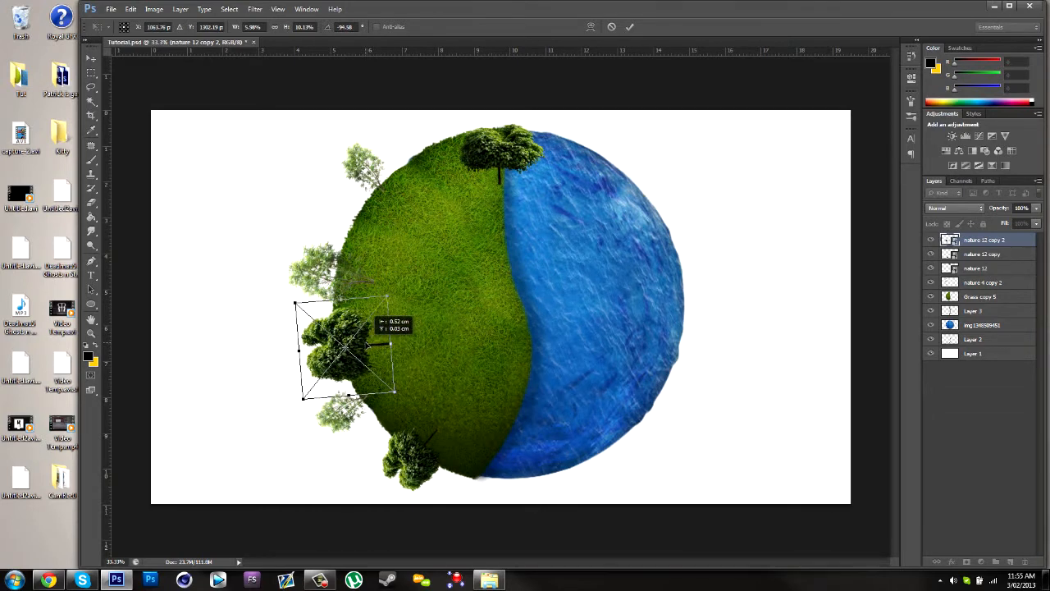
{"action": "key", "text": "Return"}
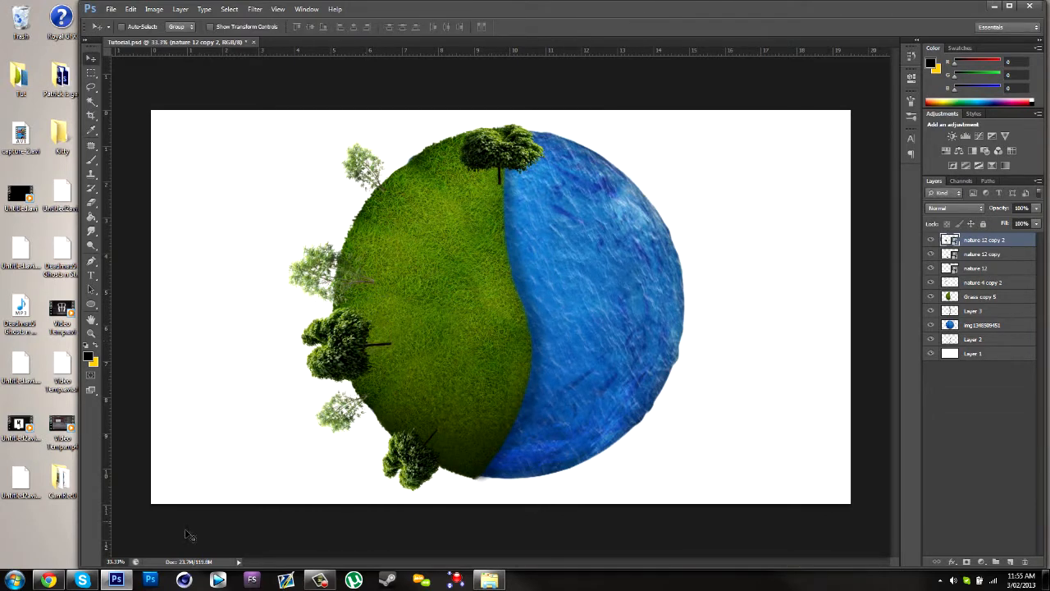
Try flipping and slightly re-rotating the nature 12 copy between the lighter trees on the globe's left edge.
{"action": "key", "text": "ctrl+t"}
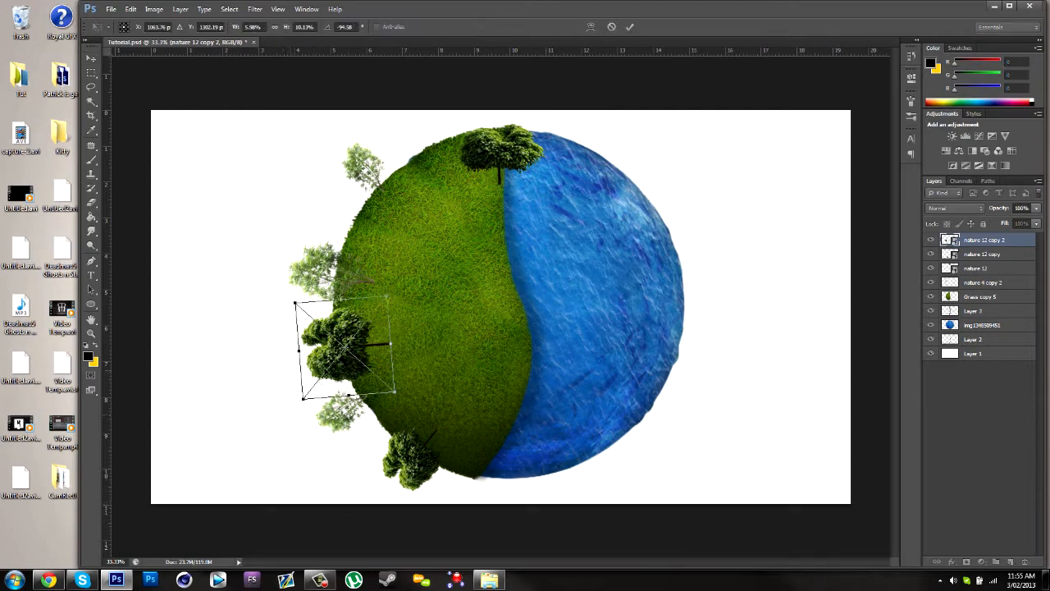
{"action": "right_click", "coordinate": [324, 369]}
{"action": "left_click", "coordinate": [360, 534]}
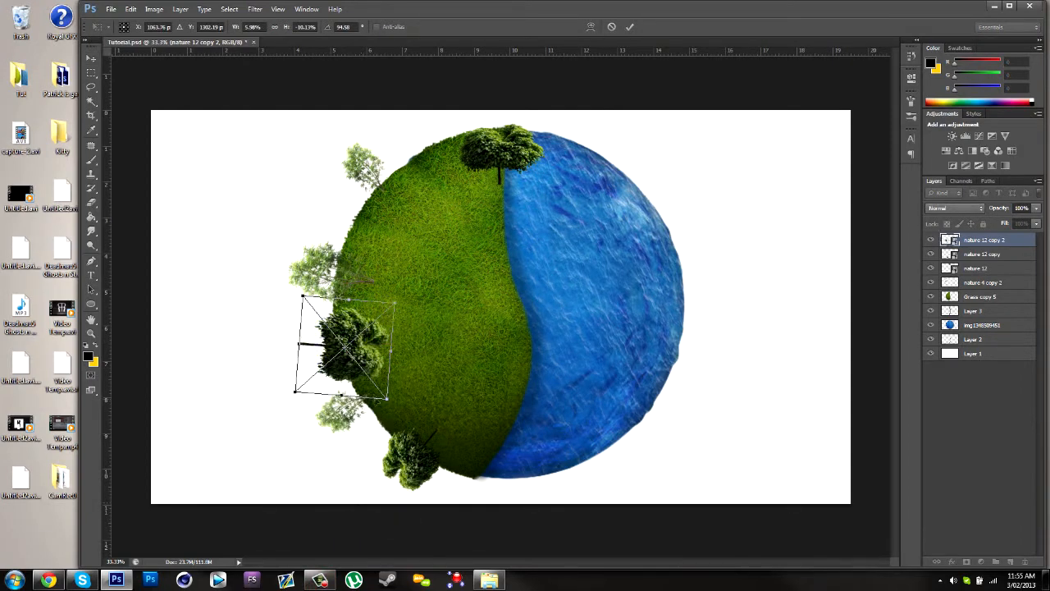
{"action": "right_click", "coordinate": [367, 347]}
{"action": "left_click", "coordinate": [402, 510]}
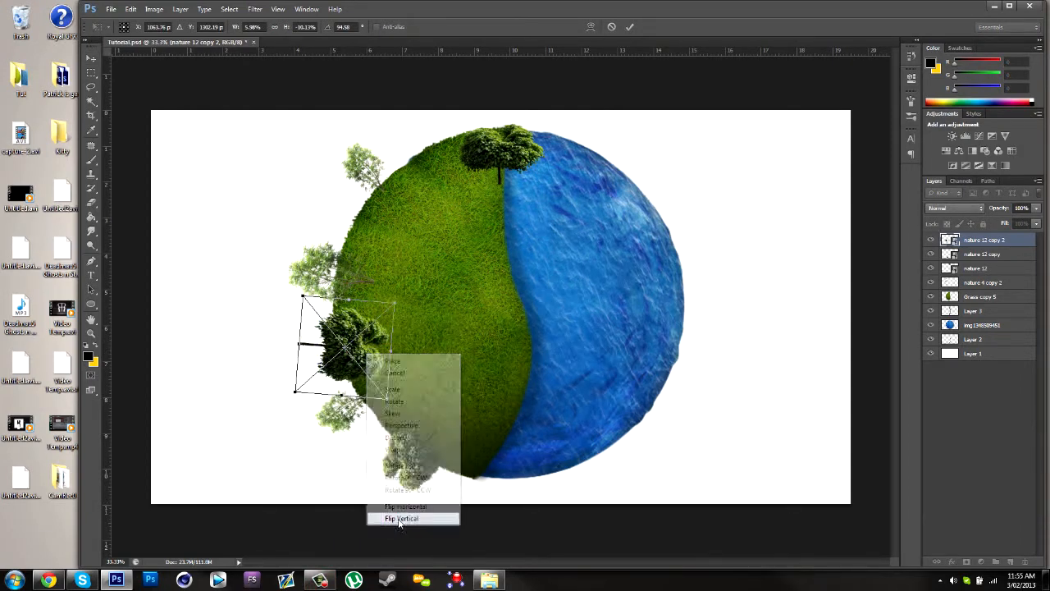
{"action": "left_click_drag", "start_coordinate": [402, 387], "coordinate": [247, 336]}
{"action": "right_click", "coordinate": [374, 343]}
{"action": "left_click", "coordinate": [414, 497]}
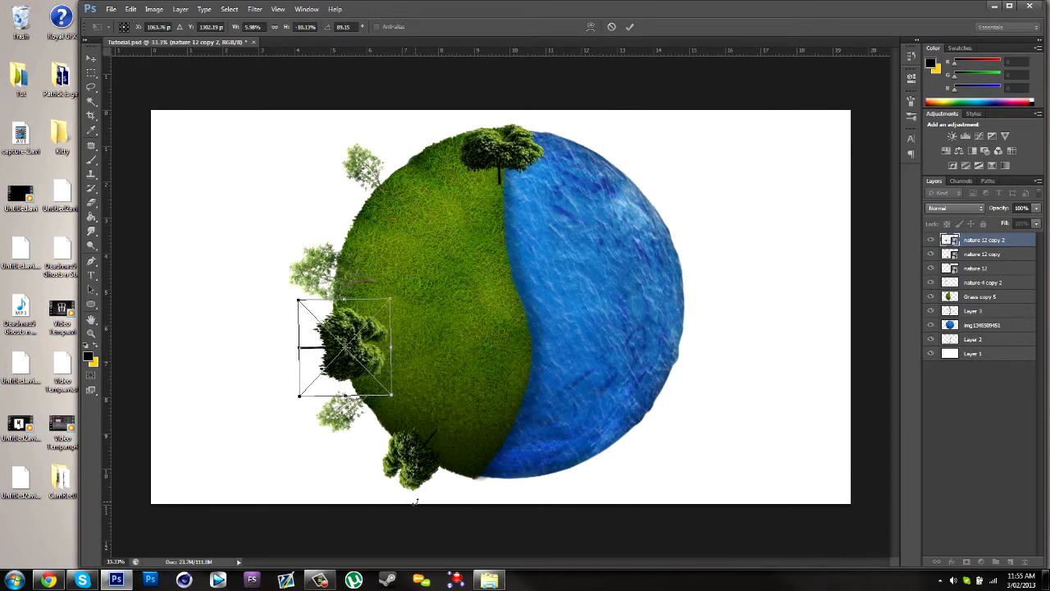
{"action": "right_click", "coordinate": [372, 351]}
{"action": "left_click", "coordinate": [432, 498]}
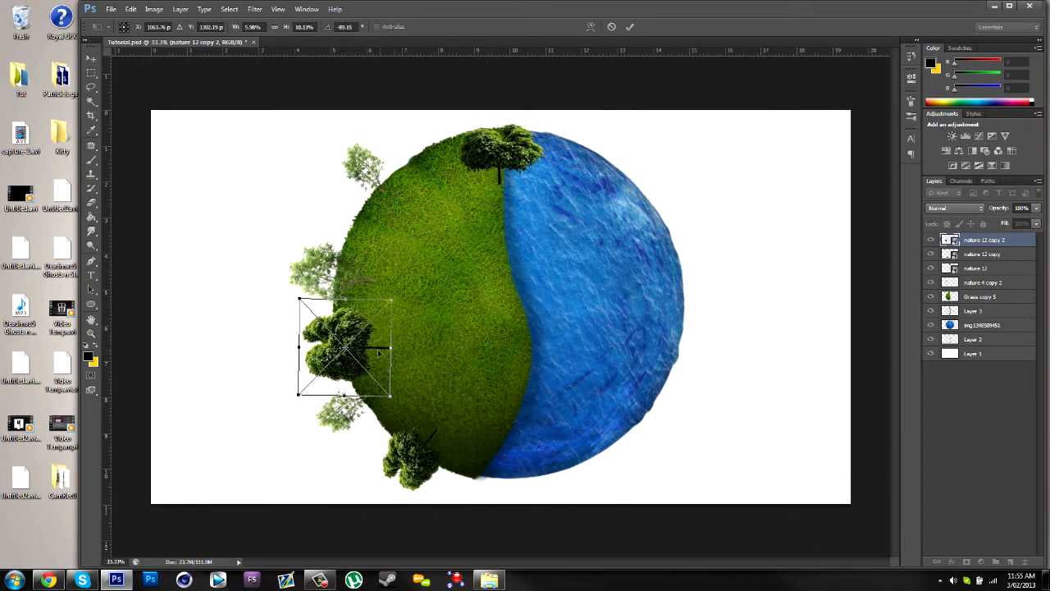
{"action": "left_click_drag", "start_coordinate": [435, 321], "coordinate": [435, 312]}
{"action": "key", "text": "Return"}
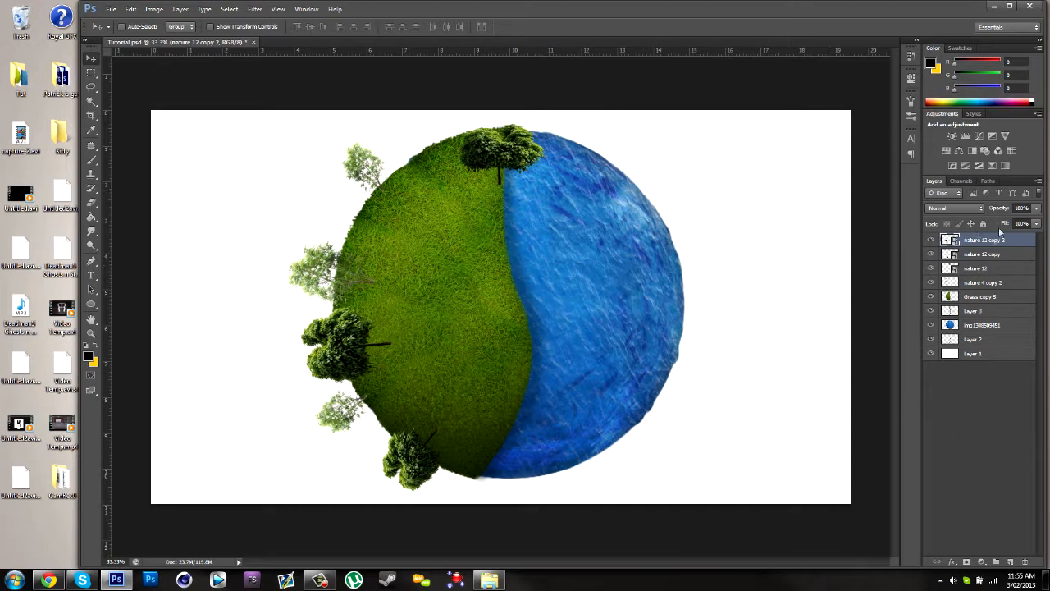
Merge the nature 12 and nature 4 tree layers into one and add a new layer directly beneath it.
{"action": "left_click", "coordinate": [982, 285], "text": "shift"}
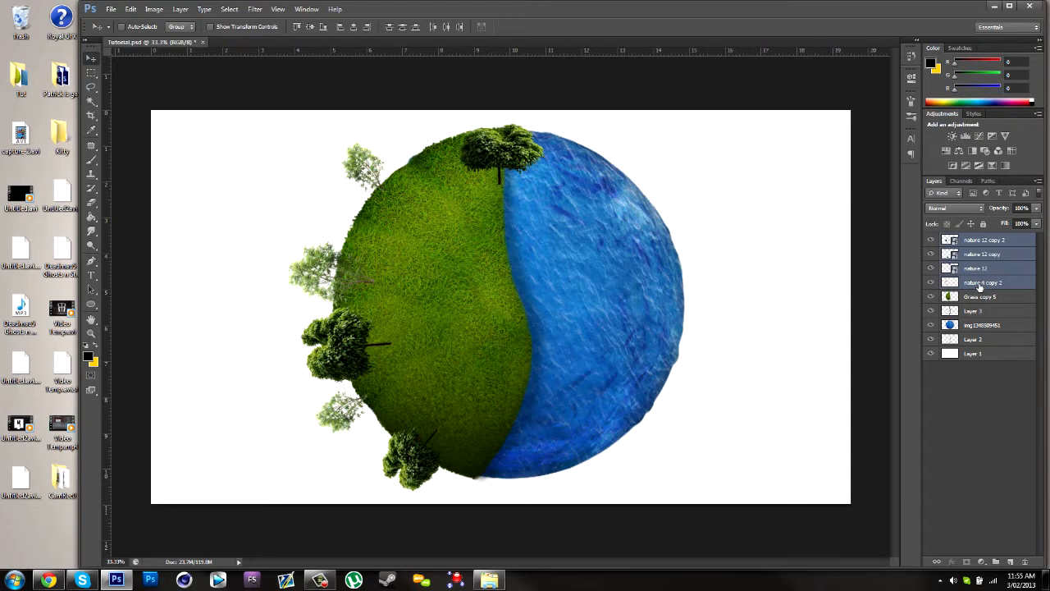
{"action": "key", "text": "ctrl+e"}
{"action": "left_click", "coordinate": [1010, 562]}
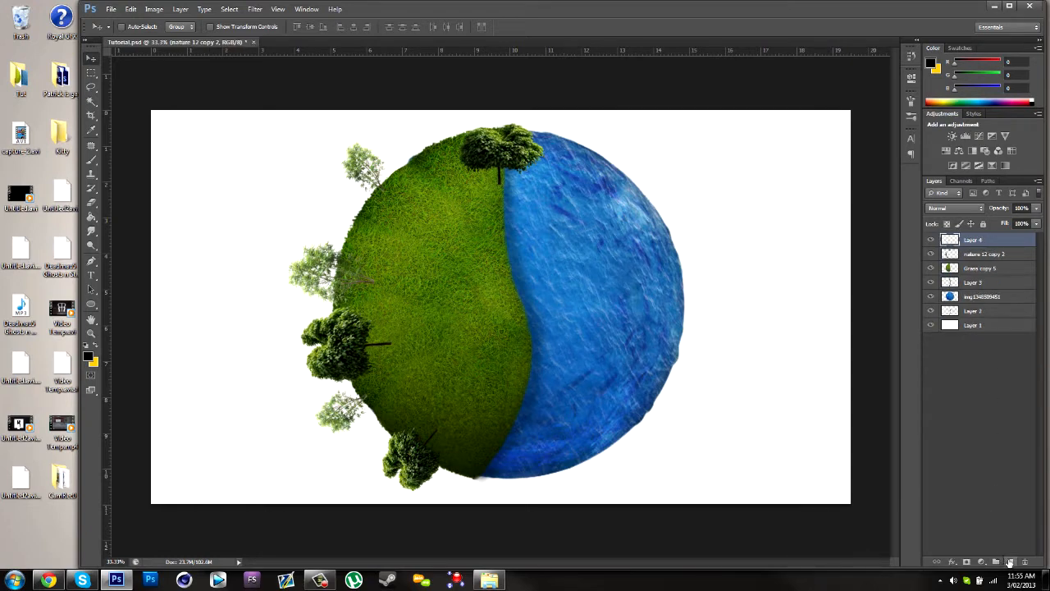
{"action": "left_click_drag", "start_coordinate": [983, 239], "coordinate": [978, 263]}
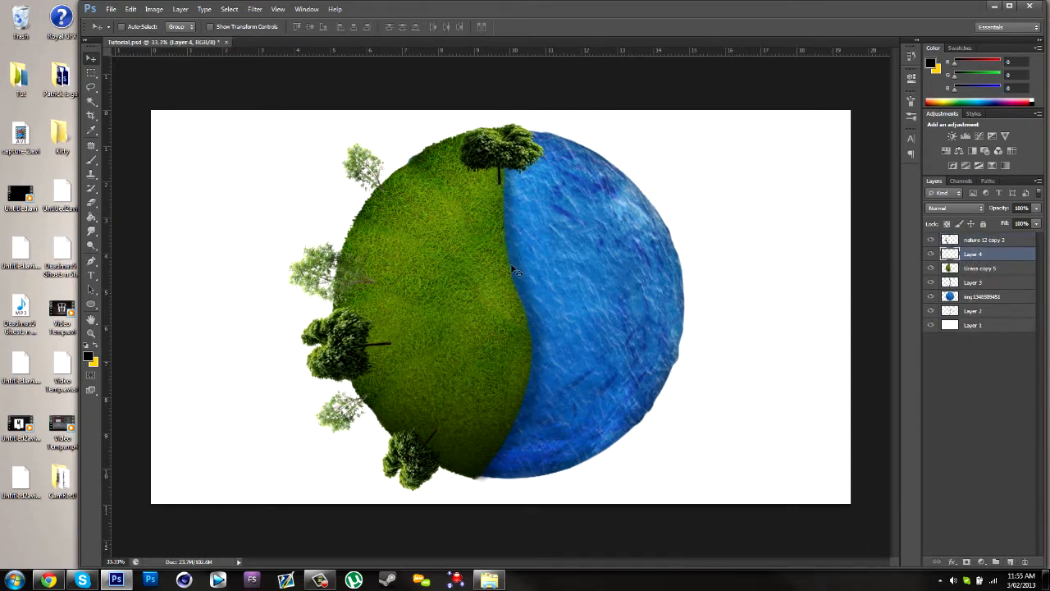
Paint small black shadows at the tree trunk bases with a 60 px brush and lower the shadow layer's opacity to 45%.
{"action": "left_click", "coordinate": [92, 160]}
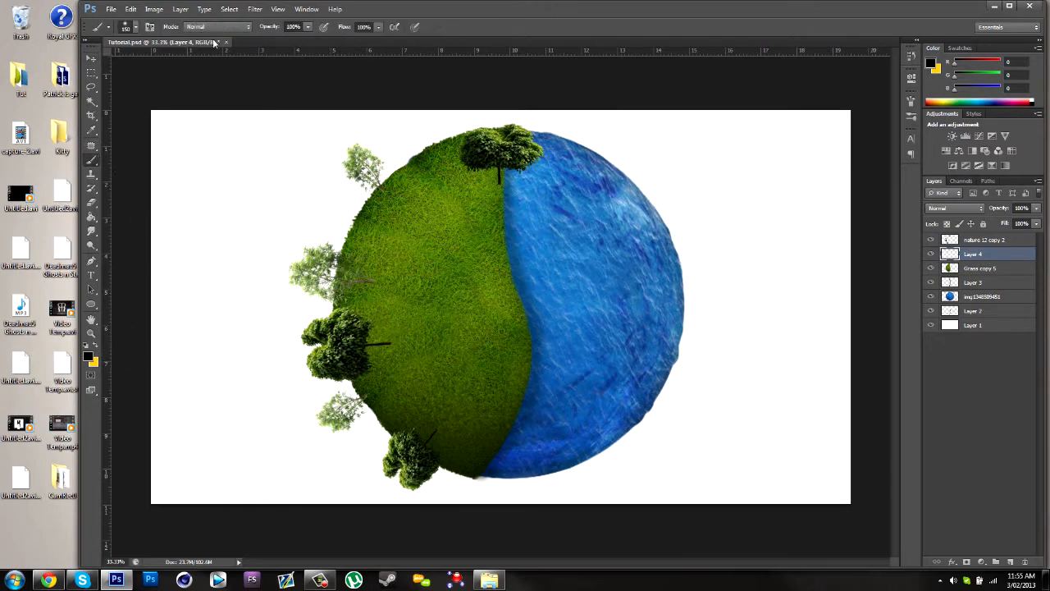
{"action": "key", "text": "bracketleft"}
{"action": "key", "text": "bracketleft"}
{"action": "key", "text": "bracketleft"}
{"action": "left_click", "coordinate": [1037, 209]}
{"action": "left_click_drag", "start_coordinate": [1033, 226], "coordinate": [1016, 230]}
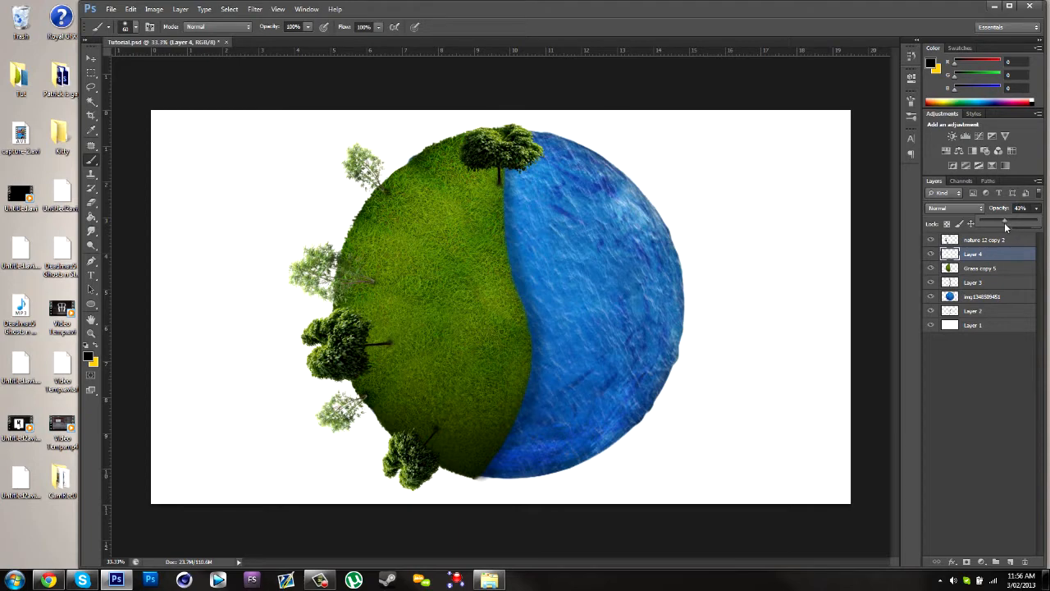
{"action": "left_click_drag", "start_coordinate": [1006, 222], "coordinate": [1018, 566]}
{"action": "left_click", "coordinate": [1001, 364]}
Add another layer above the small shadows and paint a black shadow beneath the globe's top tree with a 200 px brush.
{"action": "left_click", "coordinate": [1010, 562]}
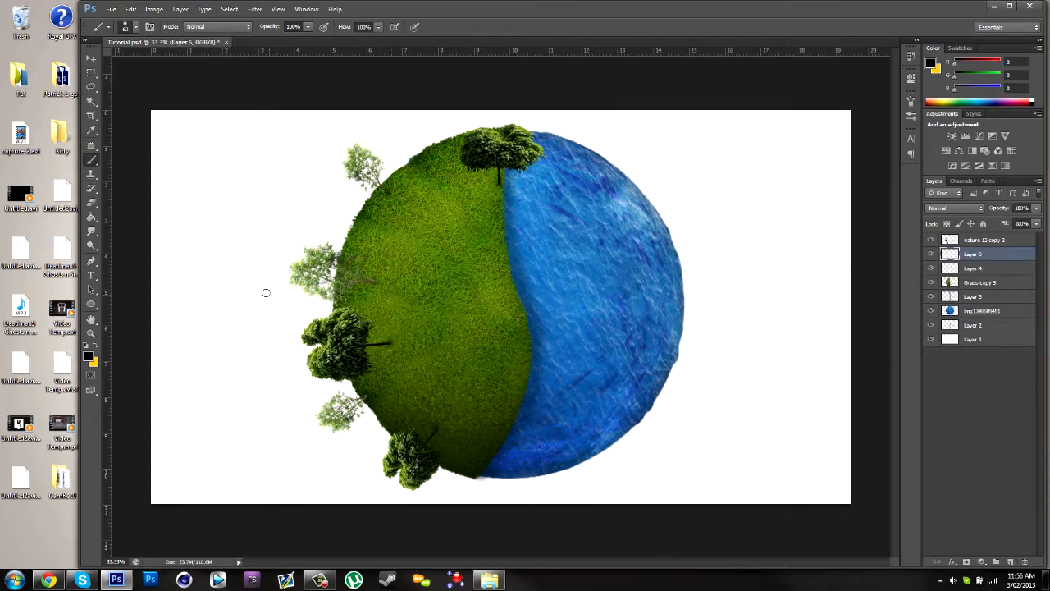
{"action": "key", "text": "bracketright"}
{"action": "key", "text": "bracketright"}
{"action": "key", "text": "bracketright"}
{"action": "key", "text": "bracketright"}
{"action": "key", "text": "bracketright"}
{"action": "key", "text": "bracketright"}
{"action": "left_click_drag", "start_coordinate": [468, 182], "coordinate": [532, 182]}
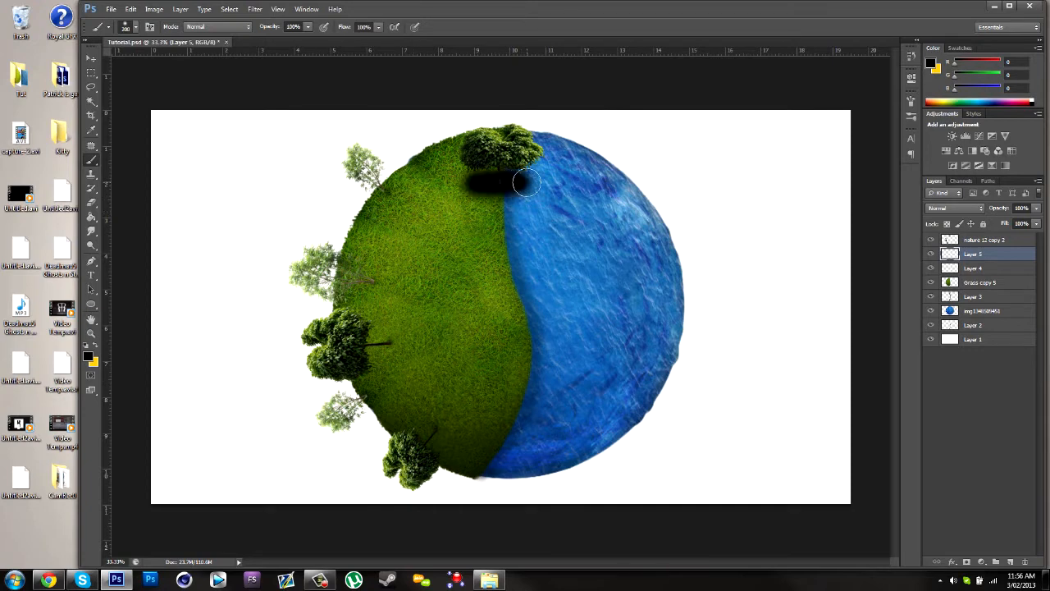
Paint broader black shadows at the bases of the five left-edge trees, reducing the brush to 125 px.
{"action": "key", "text": "bracketleft"}
{"action": "left_click_drag", "start_coordinate": [370, 198], "coordinate": [386, 187]}
{"action": "key", "text": "bracketleft"}
{"action": "left_click_drag", "start_coordinate": [359, 277], "coordinate": [369, 291]}
{"action": "mouse_move", "coordinate": [379, 336]}
{"action": "left_mouse_down"}
{"action": "mouse_move", "coordinate": [386, 354]}
{"action": "mouse_move", "coordinate": [380, 336]}
{"action": "mouse_move", "coordinate": [394, 349]}
{"action": "mouse_move", "coordinate": [388, 356]}
{"action": "left_mouse_up"}
{"action": "key", "text": "bracketleft"}
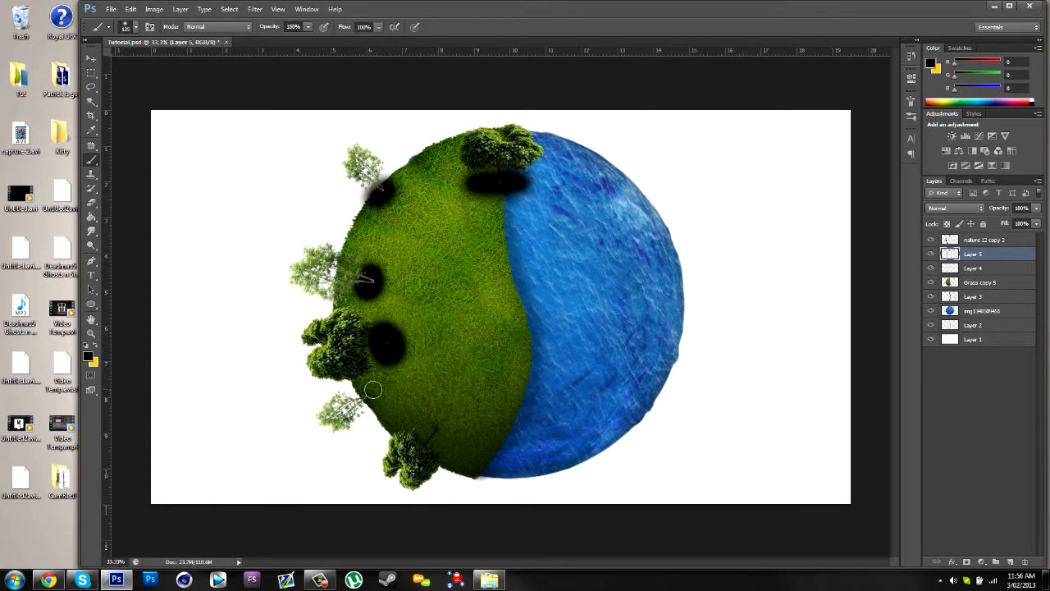
{"action": "left_click_drag", "start_coordinate": [368, 392], "coordinate": [377, 409]}
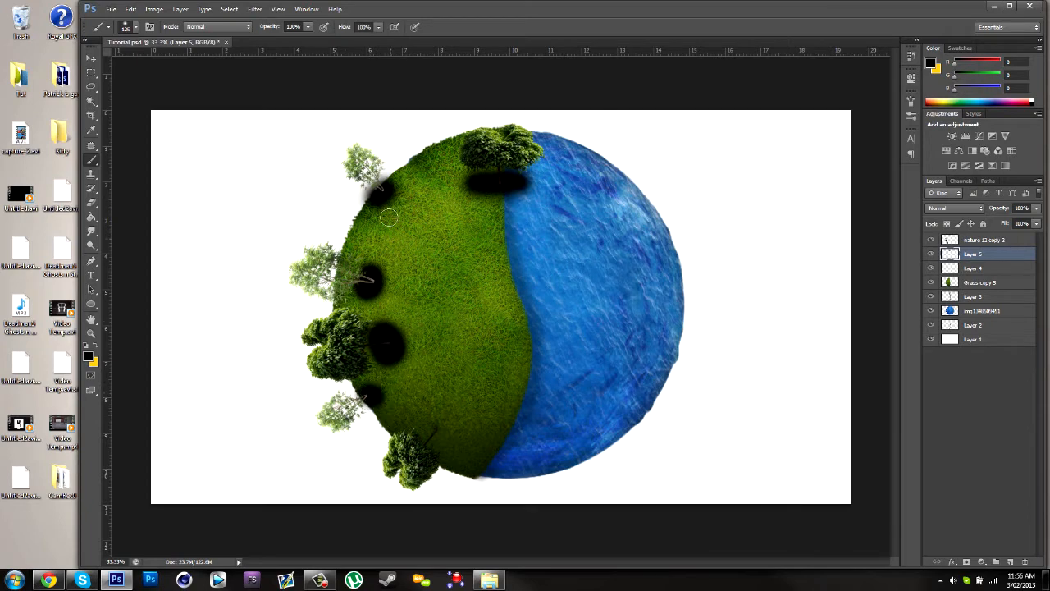
{"action": "mouse_move", "coordinate": [415, 433]}
{"action": "left_mouse_down"}
{"action": "mouse_move", "coordinate": [440, 432]}
{"action": "mouse_move", "coordinate": [438, 446]}
{"action": "mouse_move", "coordinate": [417, 429]}
{"action": "mouse_move", "coordinate": [444, 431]}
{"action": "left_mouse_up"}
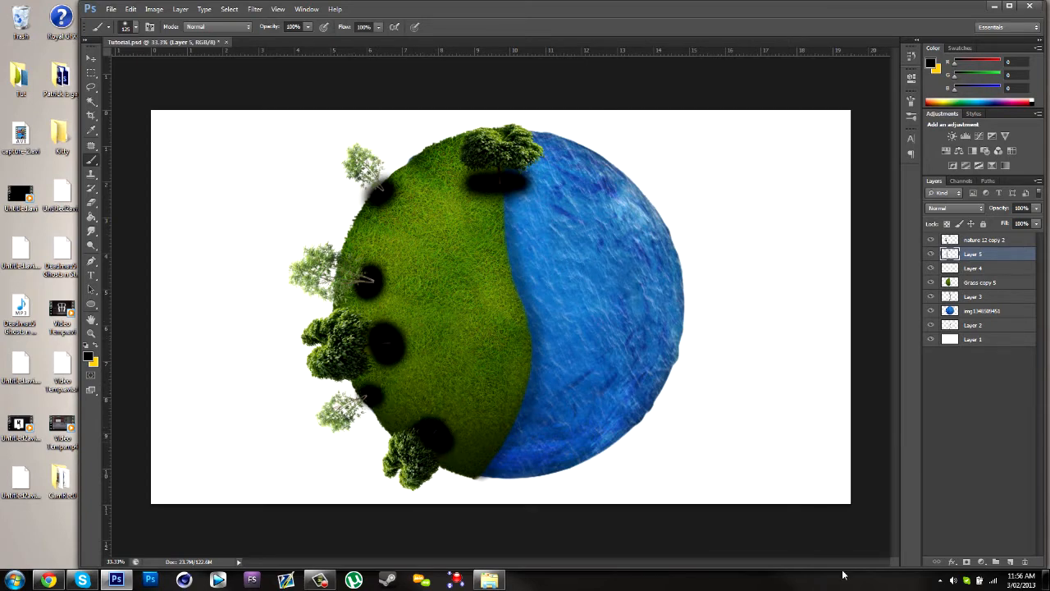
Lower the opacity of the broad tree shadow layer to about 18%.
{"action": "left_click", "coordinate": [1036, 211]}
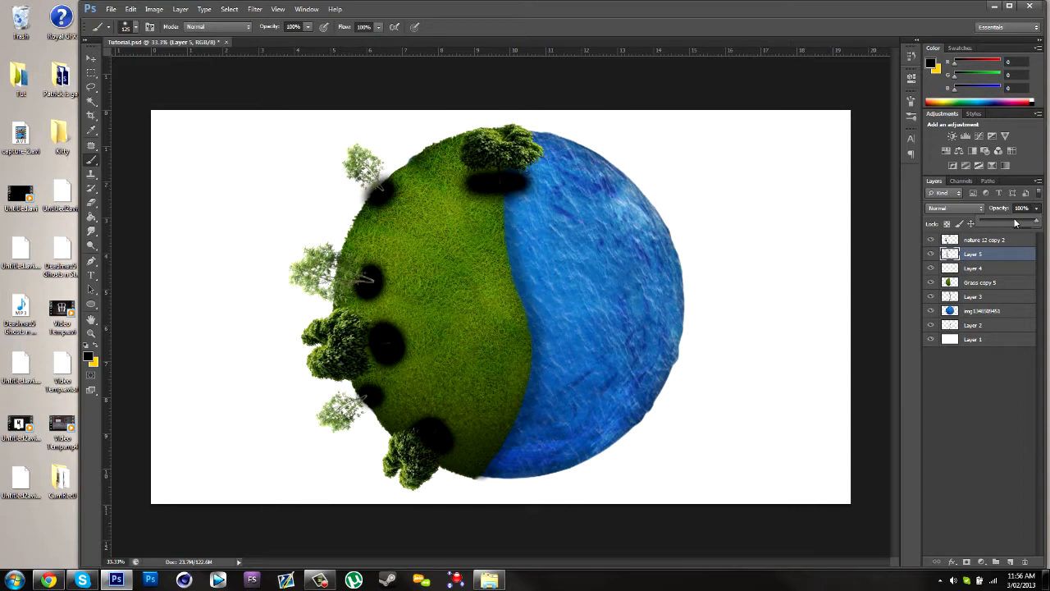
{"action": "left_click_drag", "start_coordinate": [1016, 224], "coordinate": [1010, 224]}
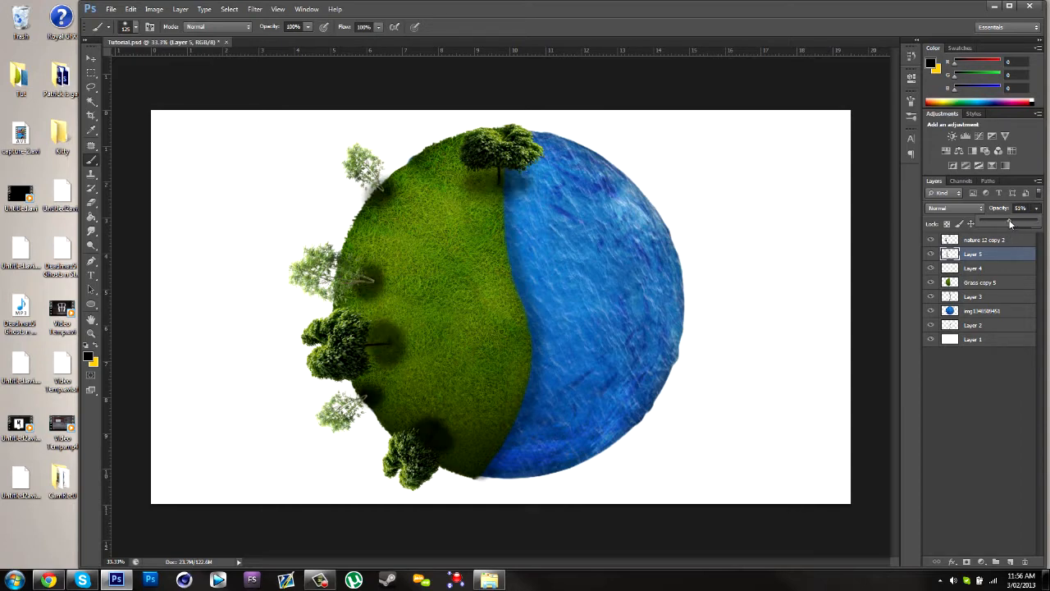
{"action": "left_click_drag", "start_coordinate": [1000, 223], "coordinate": [1000, 223]}
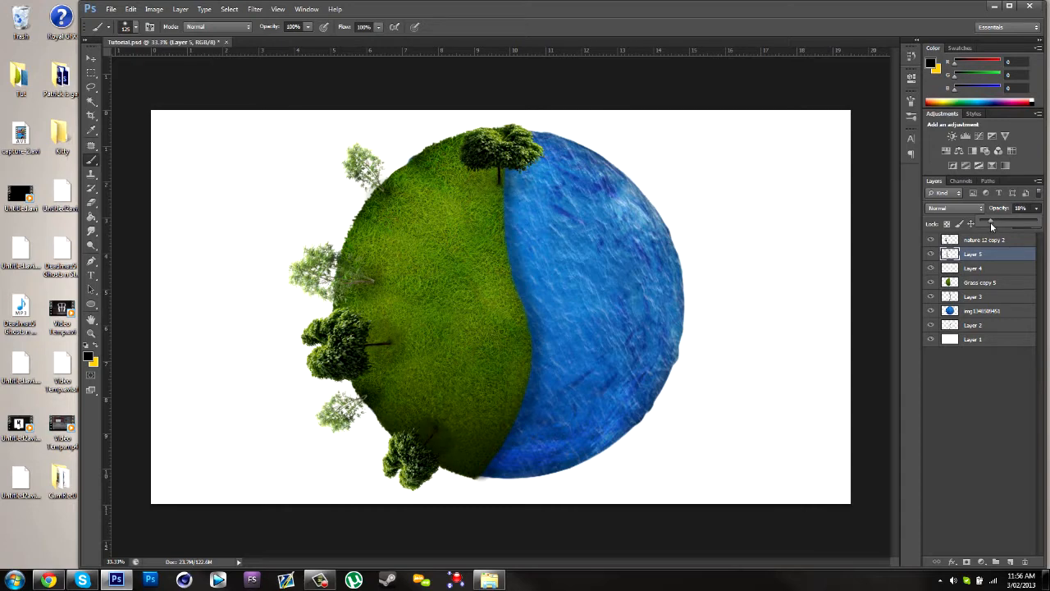
{"action": "left_click", "coordinate": [1004, 385]}
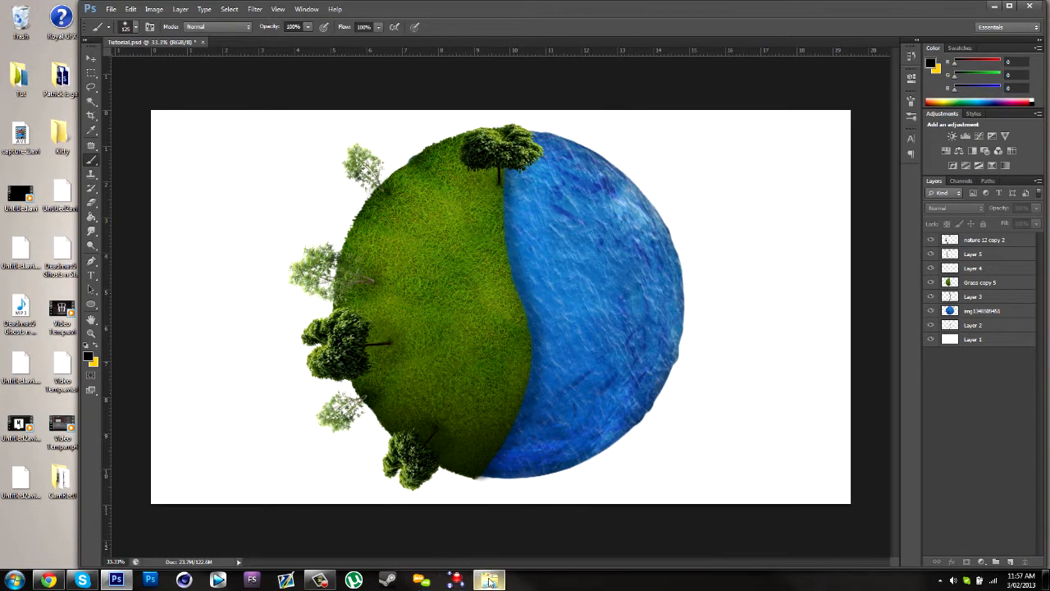
{"action": "left_click", "coordinate": [489, 580]}
{"action": "left_click", "coordinate": [968, 190]}
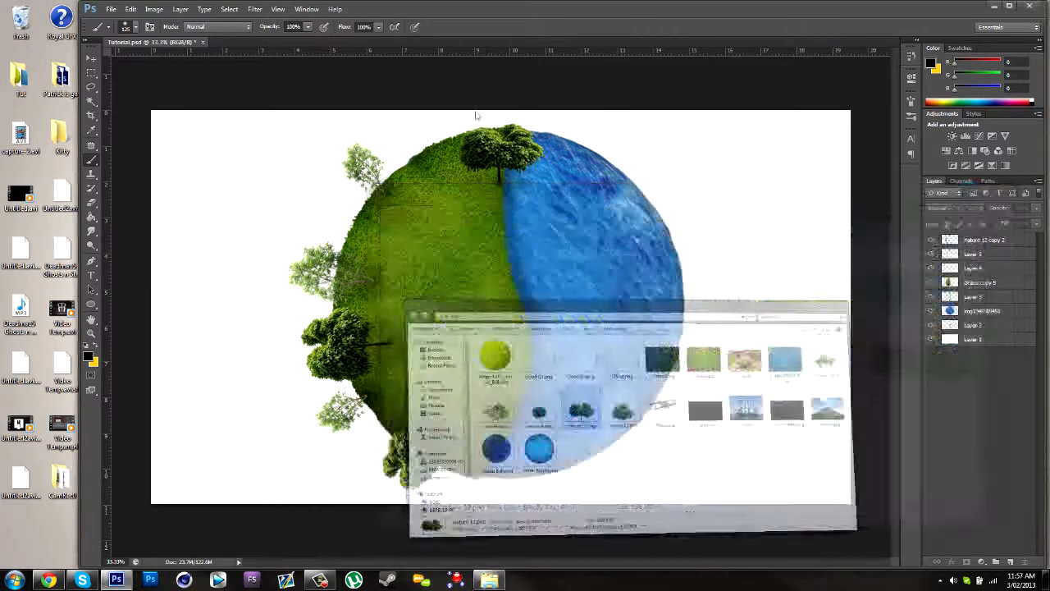
{"action": "left_click", "coordinate": [988, 271]}
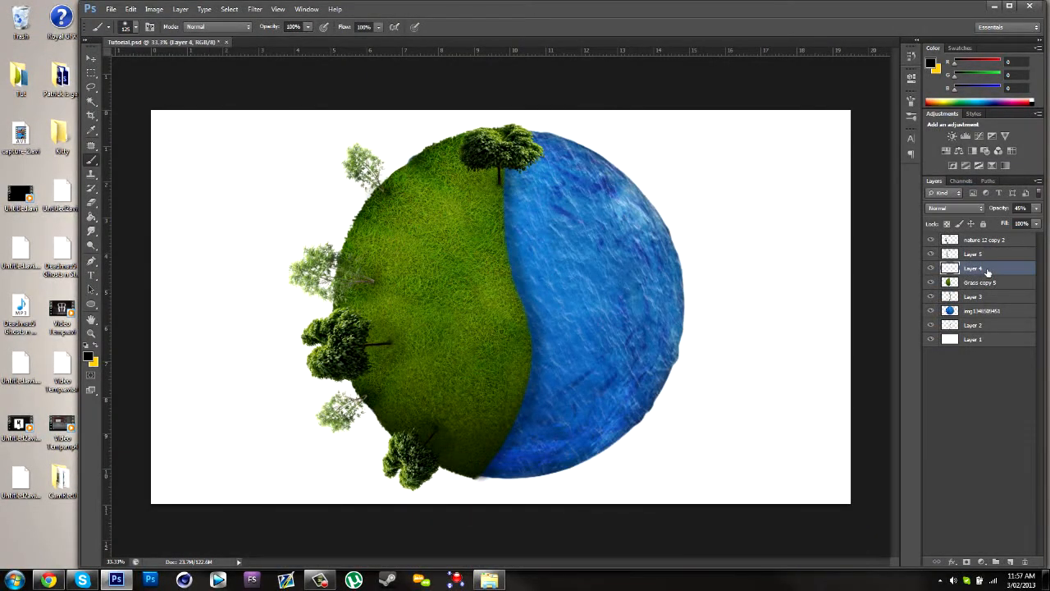
{"action": "left_click", "coordinate": [932, 269]}
{"action": "left_click", "coordinate": [929, 241]}
{"action": "left_click", "coordinate": [929, 241]}
Select the globe's top tree on the merged tree layer with a rectangular marquee and copy it to a new layer.
{"action": "left_click", "coordinate": [1025, 241]}
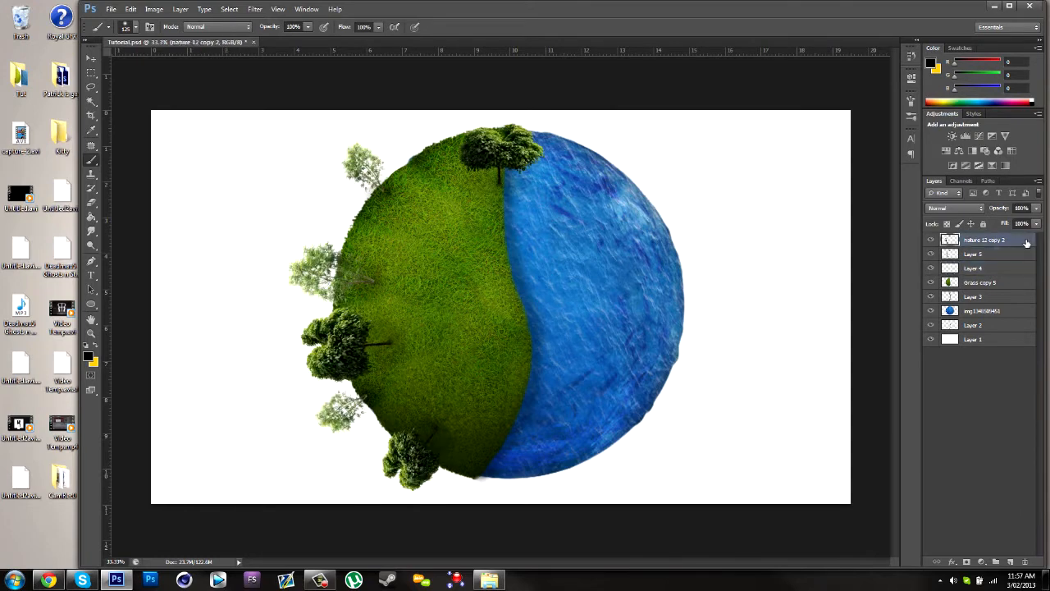
{"action": "left_click", "coordinate": [92, 73]}
{"action": "left_click_drag", "start_coordinate": [574, 102], "coordinate": [453, 202]}
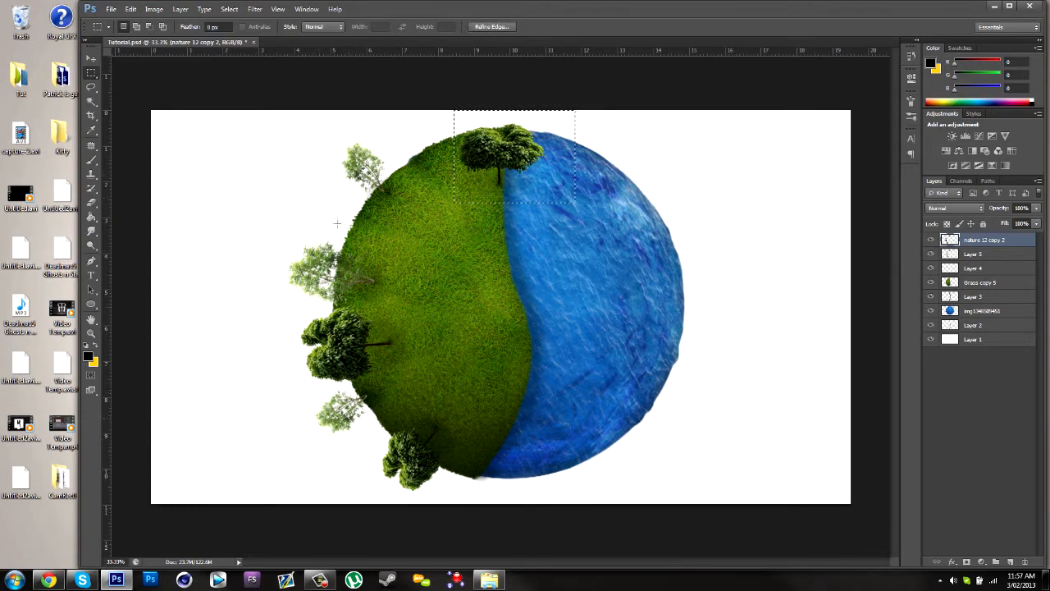
{"action": "right_click", "coordinate": [547, 149]}
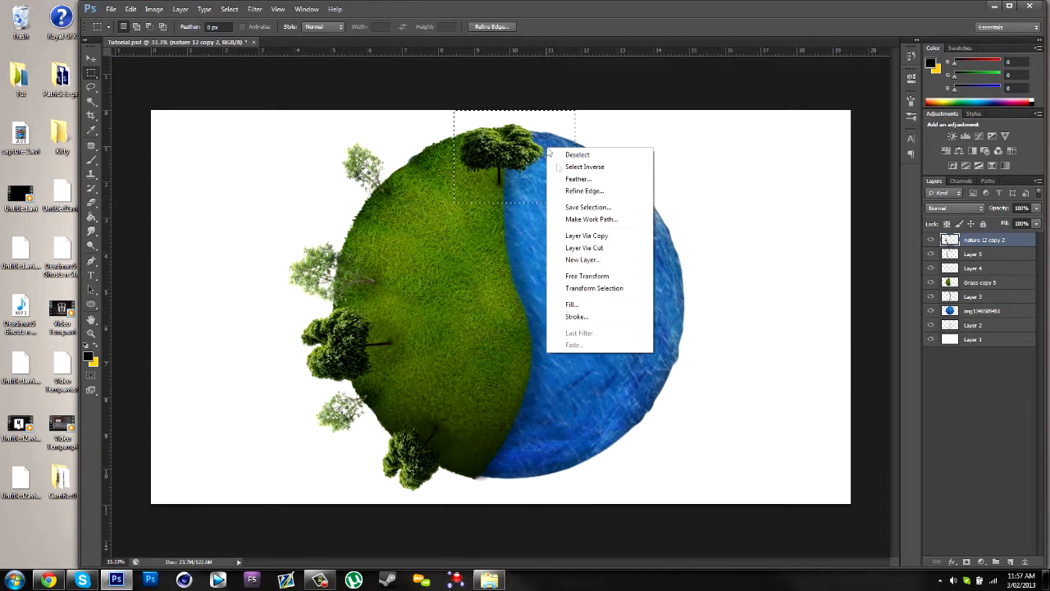
{"action": "left_click", "coordinate": [586, 235]}
Flip the copied top tree vertically and align it trunk to trunk beneath the original as a mirrored reflection.
{"action": "left_click", "coordinate": [91, 60]}
{"action": "left_click_drag", "start_coordinate": [498, 134], "coordinate": [487, 155]}
{"action": "key", "text": "ctrl+t"}
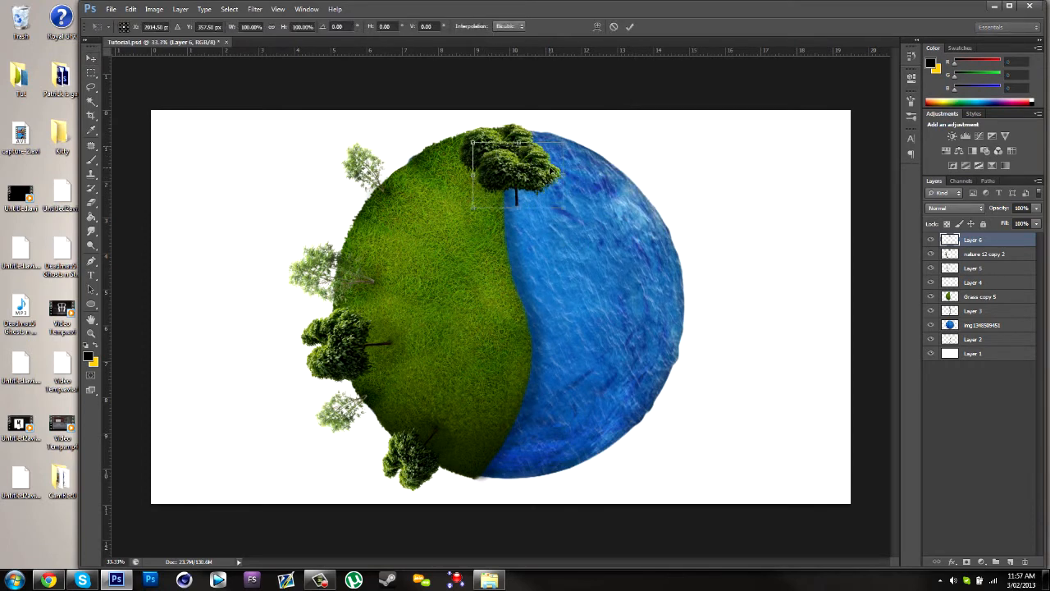
{"action": "right_click", "coordinate": [550, 171]}
{"action": "left_click", "coordinate": [589, 349]}
{"action": "left_click_drag", "start_coordinate": [536, 162], "coordinate": [518, 209]}
{"action": "key", "text": "Return"}
{"action": "mouse_move", "coordinate": [520, 212]}
{"action": "left_mouse_down"}
{"action": "mouse_move", "coordinate": [520, 195]}
{"action": "mouse_move", "coordinate": [522, 217]}
{"action": "mouse_move", "coordinate": [491, 232]}
{"action": "mouse_move", "coordinate": [509, 211]}
{"action": "mouse_move", "coordinate": [501, 203]}
{"action": "left_mouse_up"}
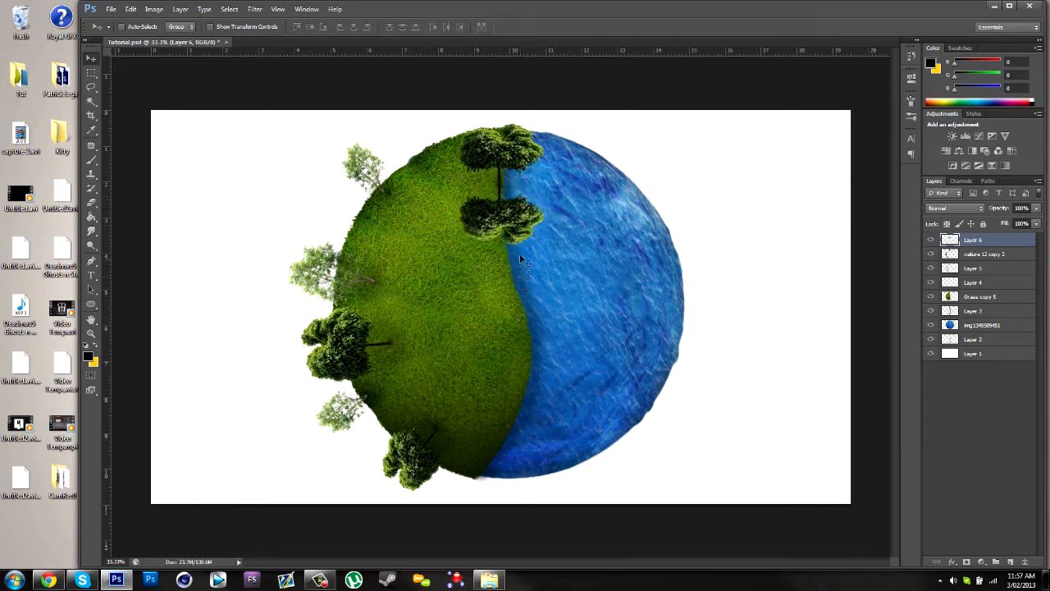
{"action": "left_click_drag", "start_coordinate": [523, 239], "coordinate": [521, 230]}
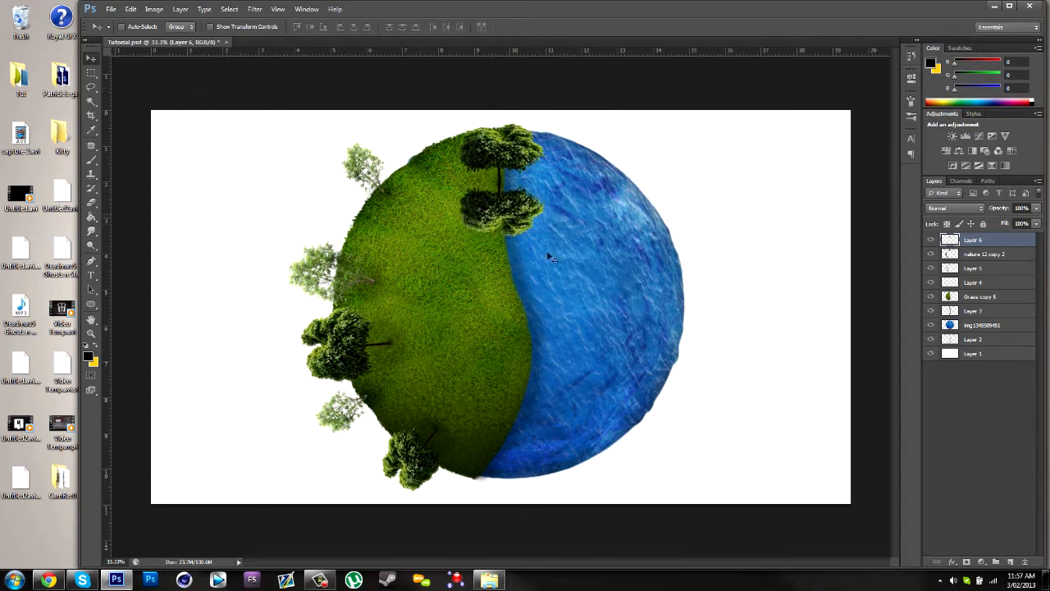
Move the mirrored tree layer beneath the Grass copy 5 layer and lower its opacity to 30%.
{"action": "left_click_drag", "start_coordinate": [990, 244], "coordinate": [990, 305]}
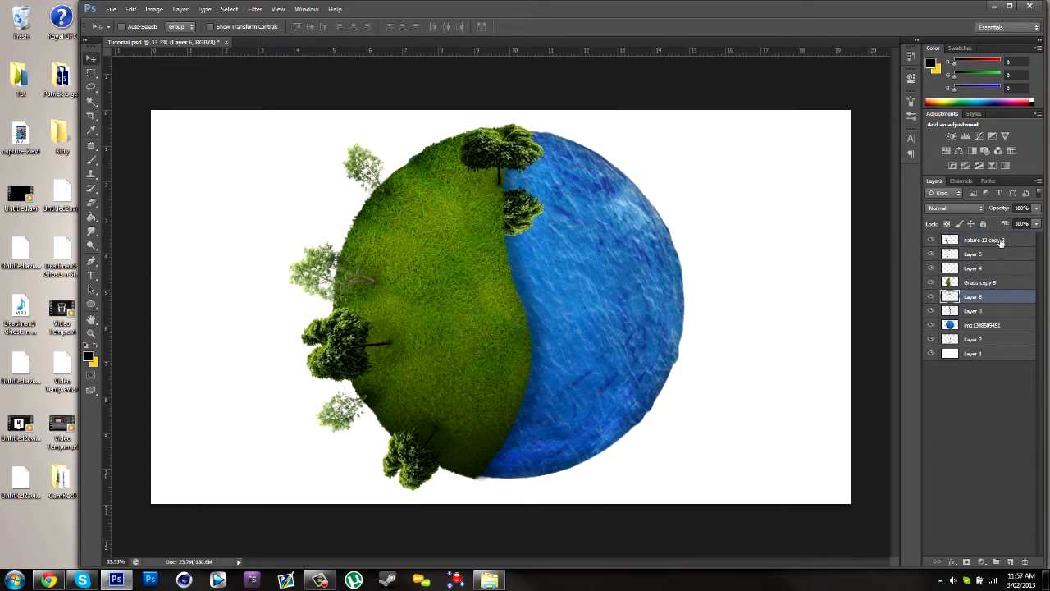
{"action": "left_click_drag", "start_coordinate": [1038, 211], "coordinate": [1001, 227]}
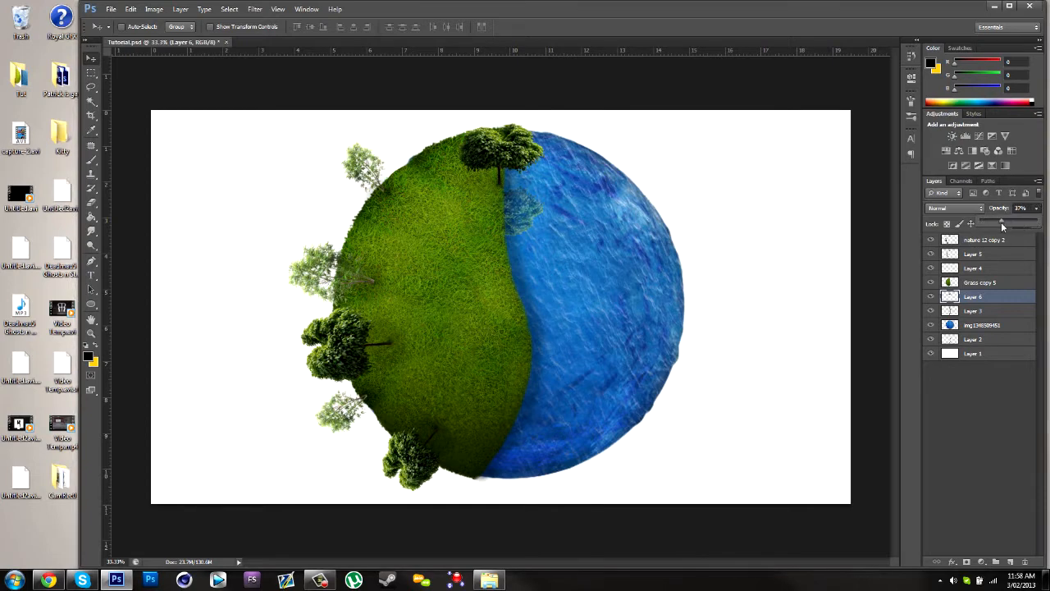
{"action": "left_click_drag", "start_coordinate": [996, 229], "coordinate": [999, 239]}
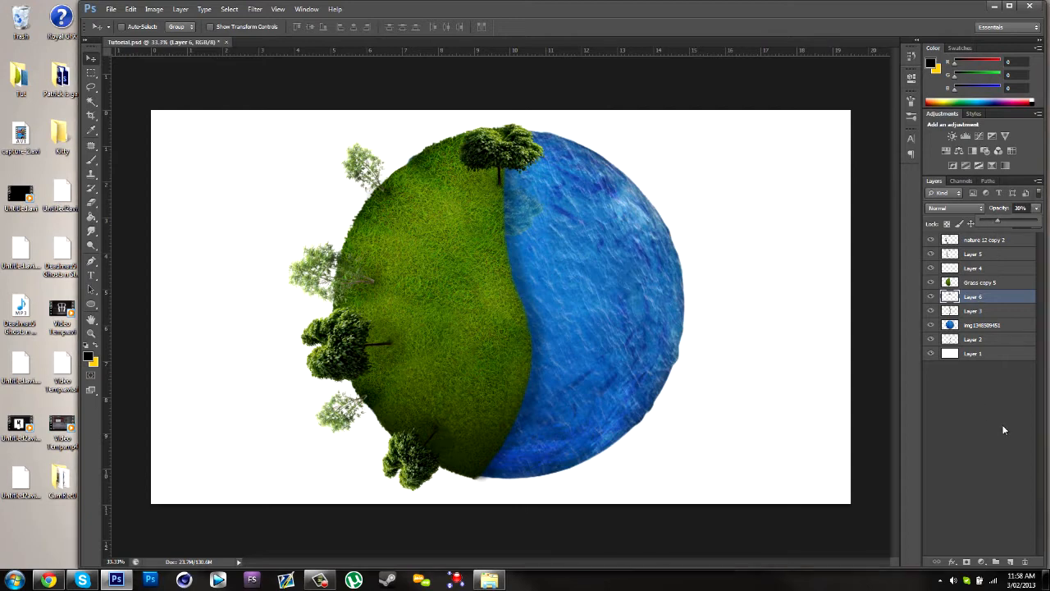
{"action": "left_click", "coordinate": [1002, 424]}
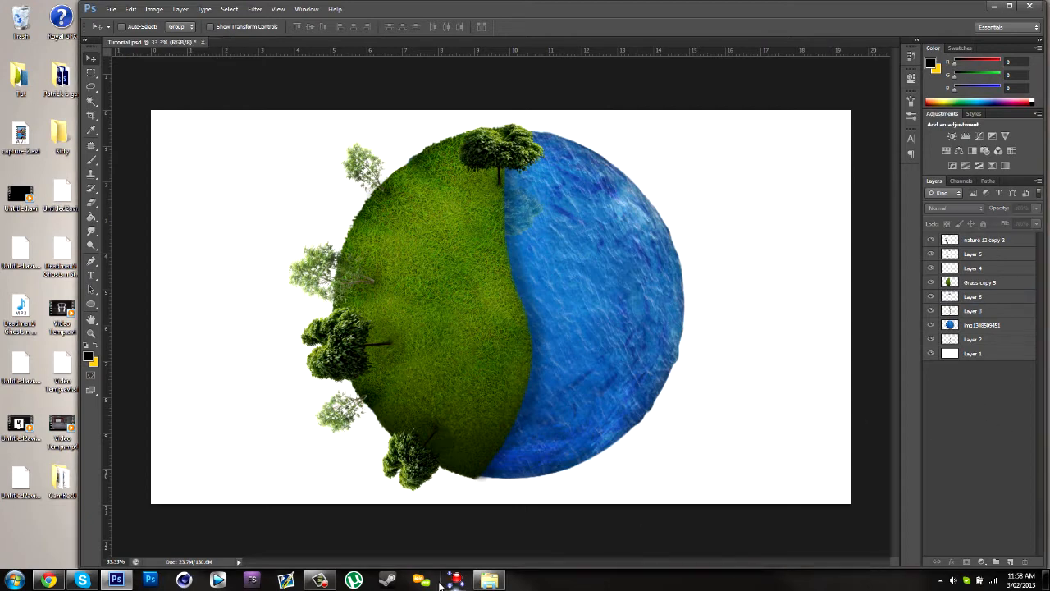
Place nature 13.png from the Tut folder as a tiny bush on the grass's upper area.
{"action": "left_click", "coordinate": [489, 580]}
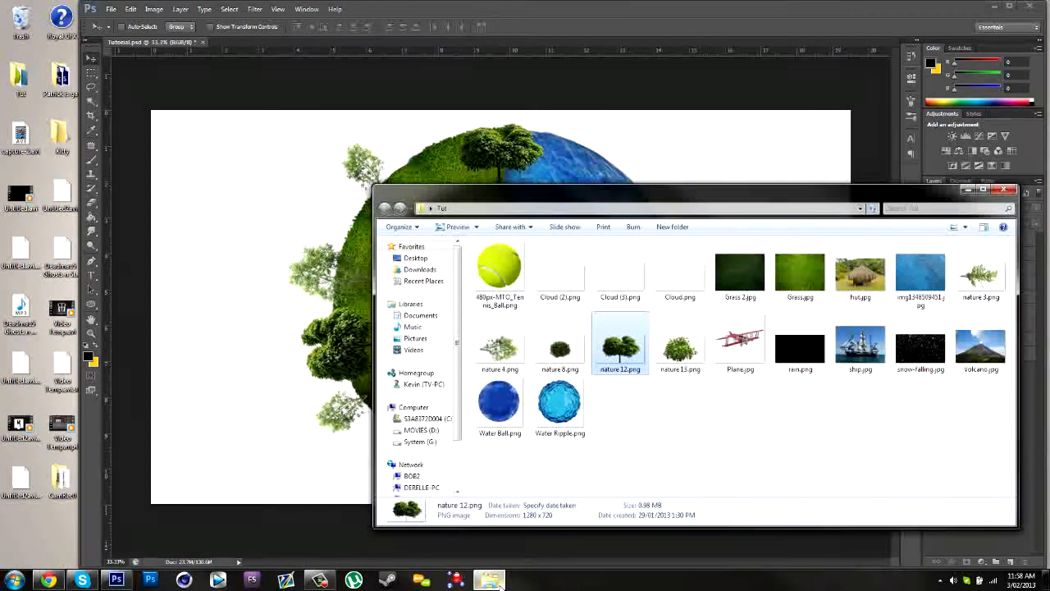
{"action": "left_click", "coordinate": [732, 476]}
{"action": "left_click_drag", "start_coordinate": [689, 357], "coordinate": [497, 195]}
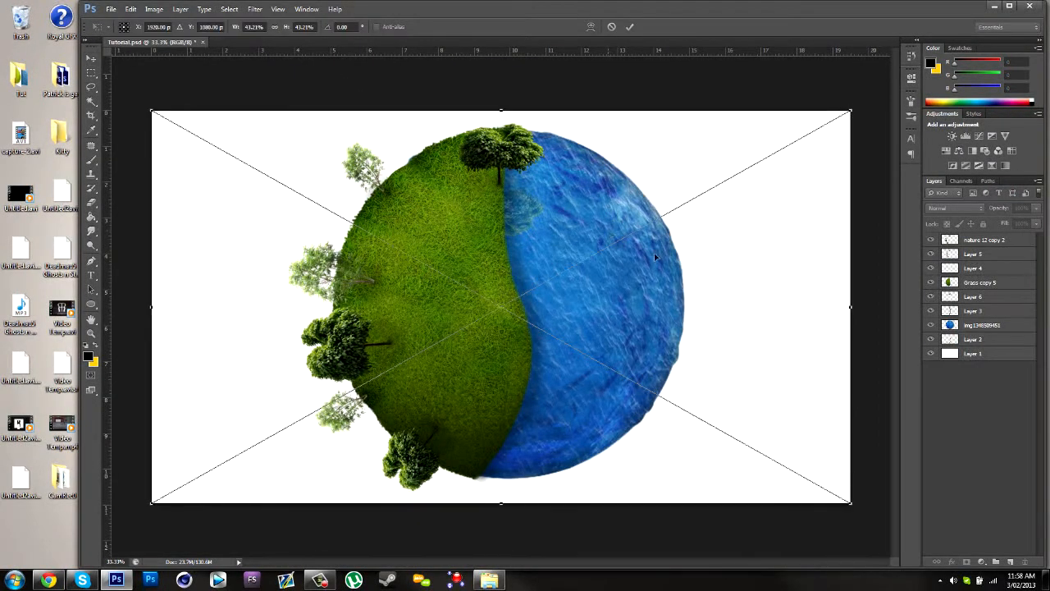
{"action": "left_click_drag", "start_coordinate": [742, 351], "coordinate": [682, 284]}
{"action": "left_click_drag", "start_coordinate": [780, 438], "coordinate": [432, 197]}
{"action": "key", "text": "Return"}
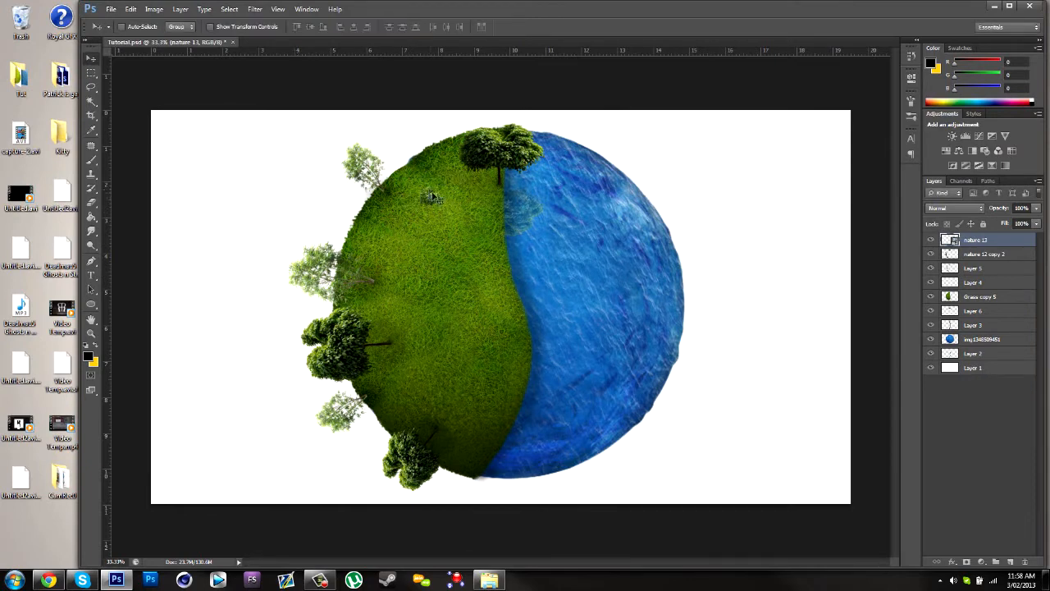
Rotate the nature 13 bush slightly on the grass's upper area.
{"action": "key", "text": "ctrl+t"}
{"action": "left_click_drag", "start_coordinate": [443, 145], "coordinate": [453, 148]}
{"action": "key", "text": "Return"}
Duplicate the nature 13 bush and place the rotated copy near the globe's left edge, beside the middle light tree's shadow.
{"action": "key", "text": "ctrl+j"}
{"action": "left_click_drag", "start_coordinate": [409, 207], "coordinate": [375, 279]}
{"action": "key", "text": "ctrl+t"}
{"action": "left_click_drag", "start_coordinate": [487, 226], "coordinate": [440, 178]}
{"action": "key", "text": "Return"}
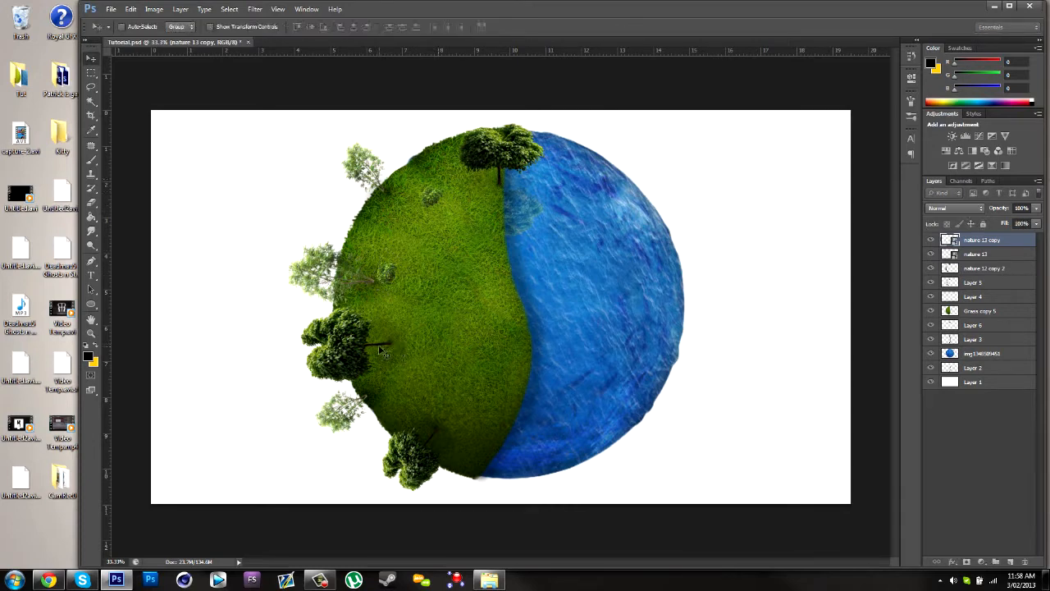
Make a second copy of the nature 13 bush, slightly smaller, just below and left of the first copy.
{"action": "left_click_drag", "start_coordinate": [390, 267], "coordinate": [379, 290], "text": "alt"}
{"action": "key", "text": "ctrl+t"}
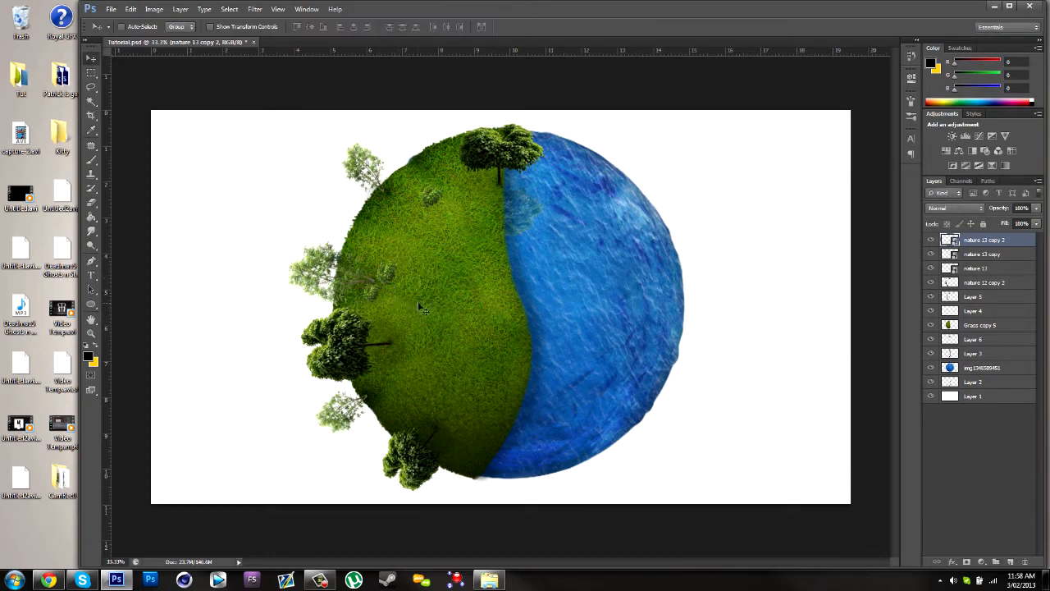
{"action": "key", "text": "ctrl+t"}
{"action": "left_click_drag", "start_coordinate": [421, 296], "coordinate": [420, 291]}
{"action": "key", "text": "Return"}
Select the Layer 5 shadow layer, check what it contains by toggling its visibility, and ready the Brush at 100 px.
{"action": "left_click", "coordinate": [1000, 284]}
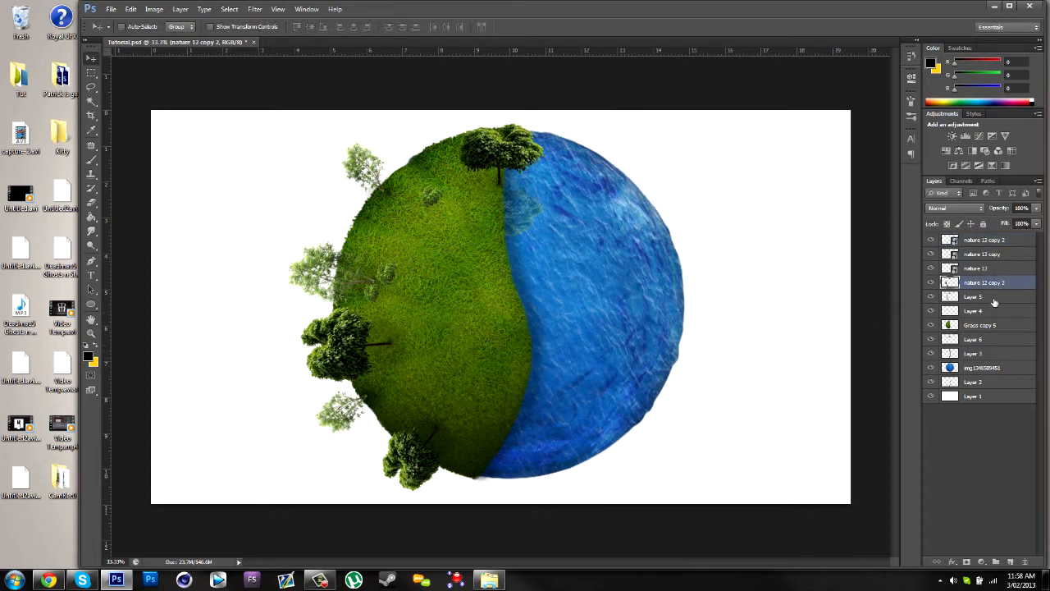
{"action": "left_click", "coordinate": [993, 298]}
{"action": "left_click", "coordinate": [930, 297]}
{"action": "left_click", "coordinate": [930, 297]}
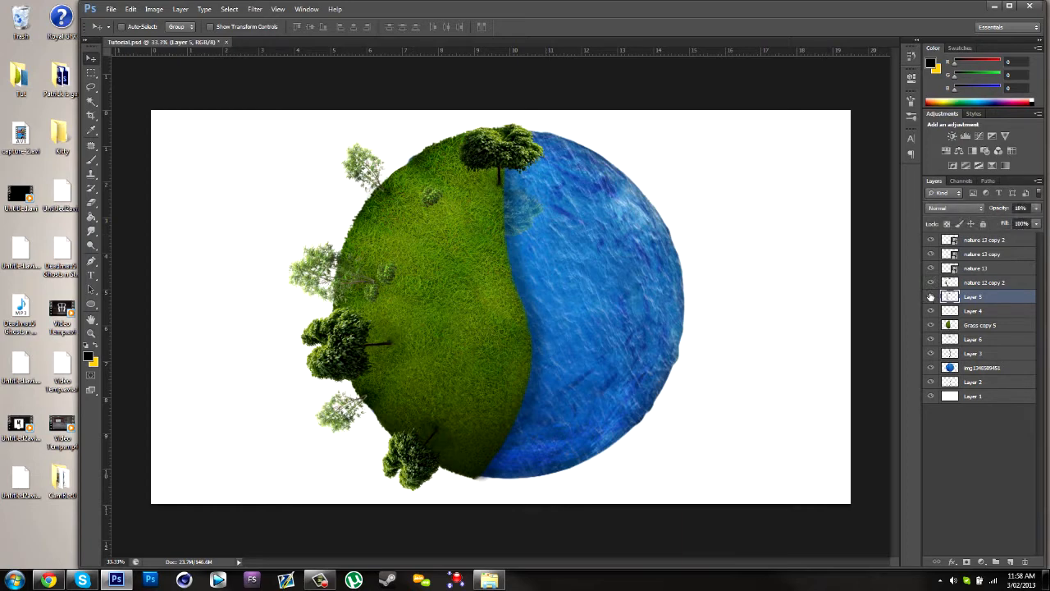
{"action": "left_click", "coordinate": [92, 160]}
{"action": "key", "text": "["}
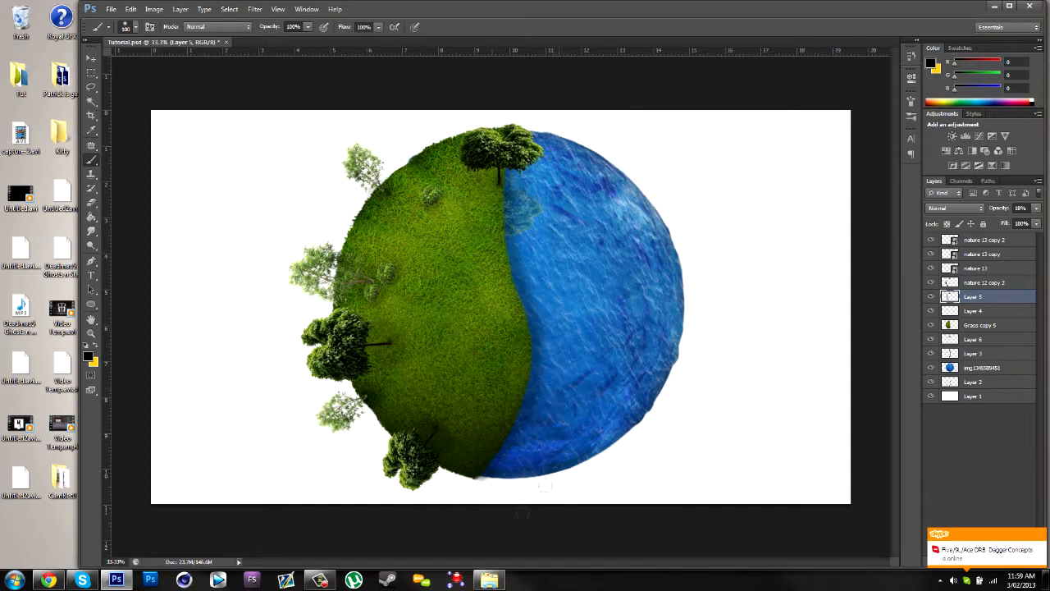
Place nature 8.png from the Tut folder and scale it down to about 10.28% over the grass.
{"action": "left_click", "coordinate": [493, 577]}
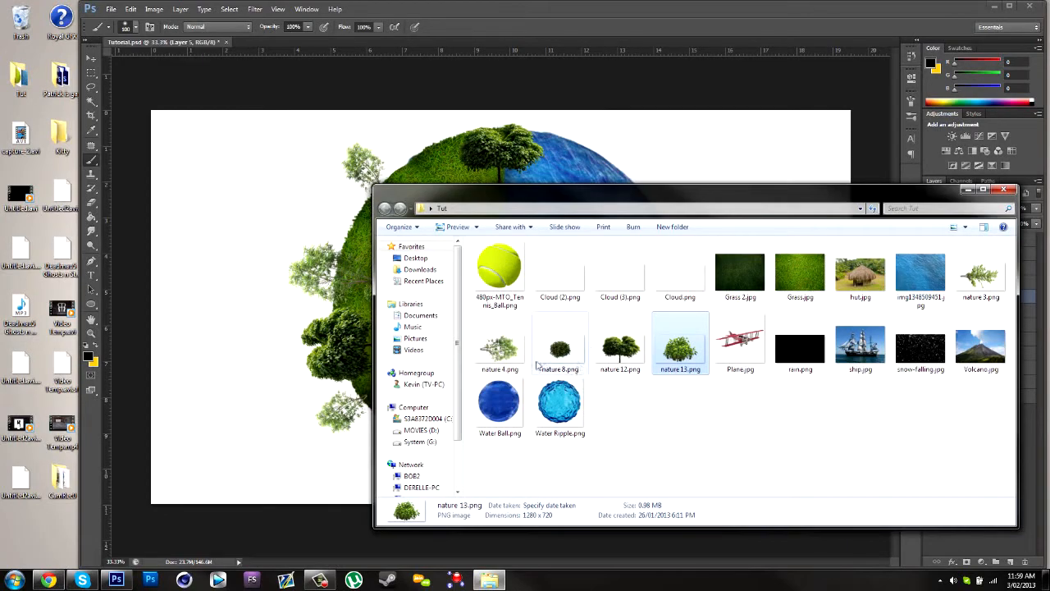
{"action": "left_click_drag", "start_coordinate": [574, 207], "coordinate": [647, 181]}
{"action": "left_click_drag", "start_coordinate": [630, 327], "coordinate": [287, 305]}
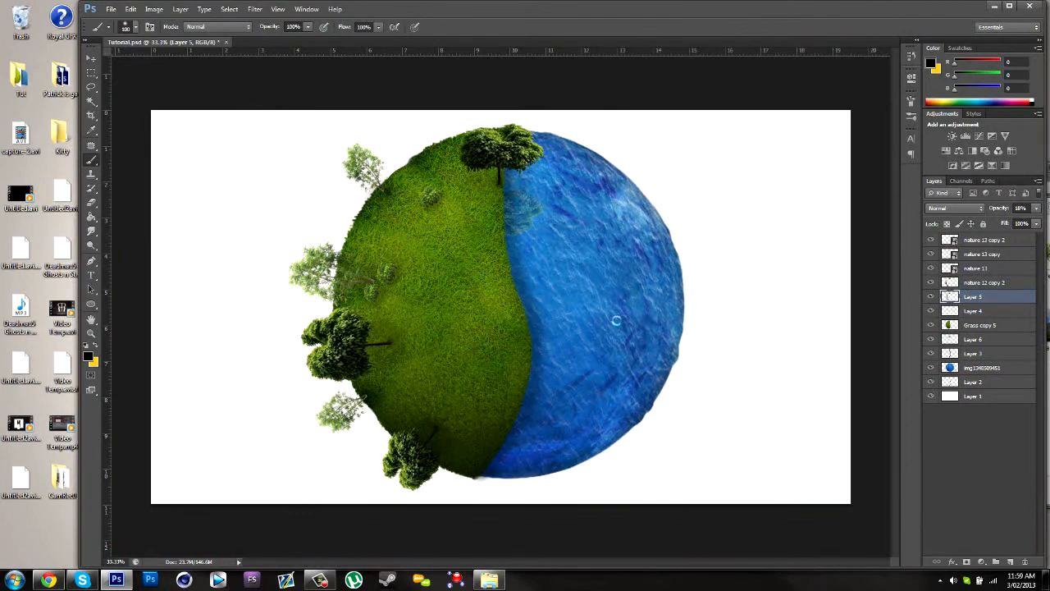
{"action": "left_click_drag", "start_coordinate": [740, 466], "coordinate": [254, 197]}
{"action": "key", "text": "ctrl+z"}
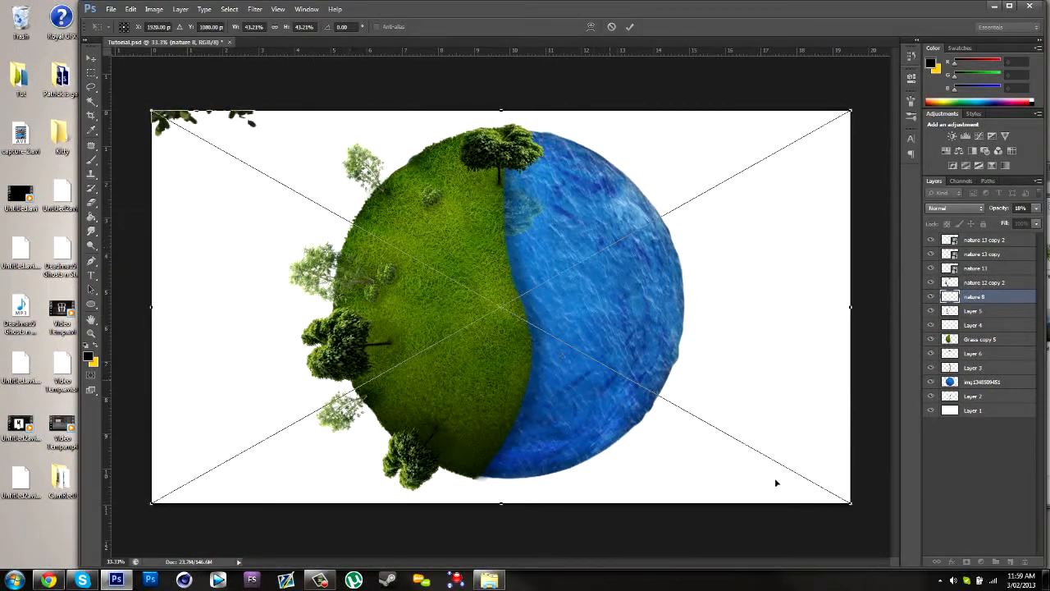
{"action": "left_click_drag", "start_coordinate": [851, 502], "coordinate": [312, 221]}
{"action": "left_click_drag", "start_coordinate": [286, 172], "coordinate": [460, 328]}
Flip the nature 8 bush vertically, shrink it further and set it beside the bottom tree's trunk.
{"action": "right_click", "coordinate": [460, 329]}
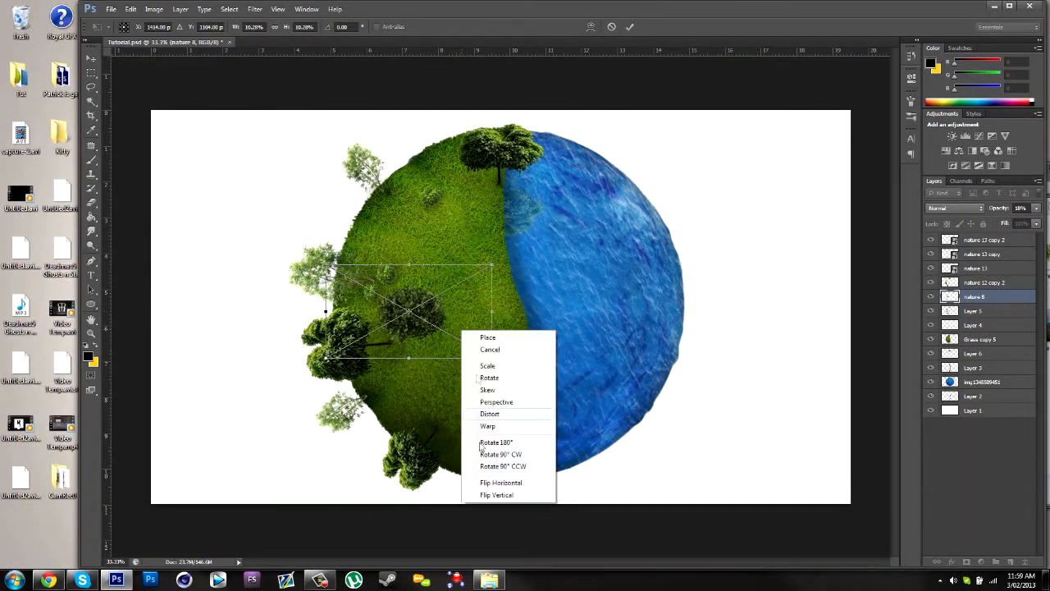
{"action": "left_click", "coordinate": [496, 495]}
{"action": "mouse_move", "coordinate": [493, 267]}
{"action": "left_mouse_down"}
{"action": "mouse_move", "coordinate": [369, 336]}
{"action": "mouse_move", "coordinate": [371, 323]}
{"action": "mouse_move", "coordinate": [457, 435]}
{"action": "mouse_move", "coordinate": [484, 447]}
{"action": "left_mouse_up"}
{"action": "key", "text": "Return"}
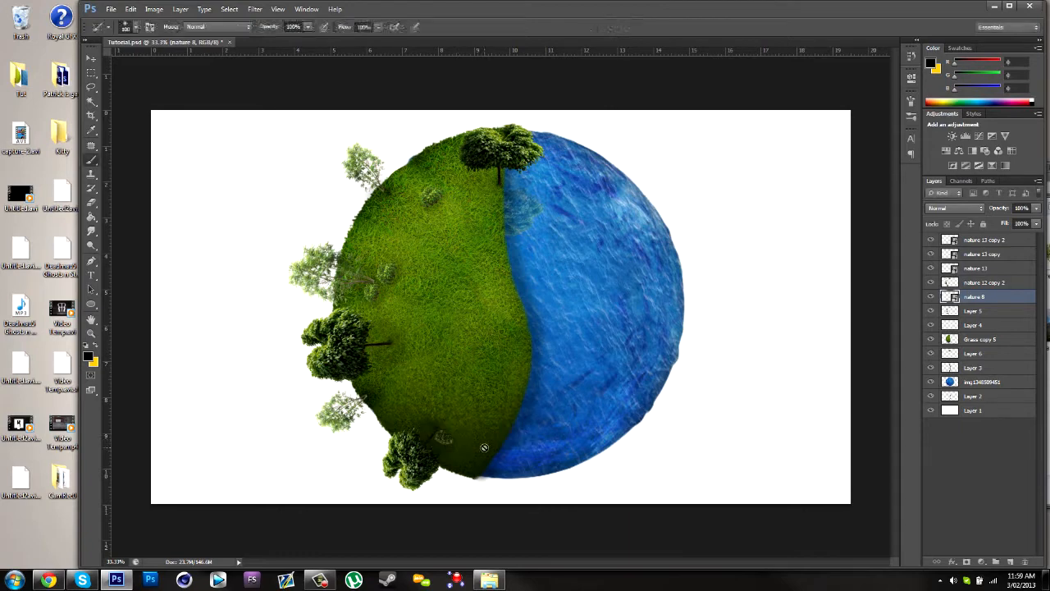
Duplicate the nature 8 bush layer and rasterize the copy.
{"action": "key", "text": "ctrl+j"}
{"action": "left_click", "coordinate": [417, 419]}
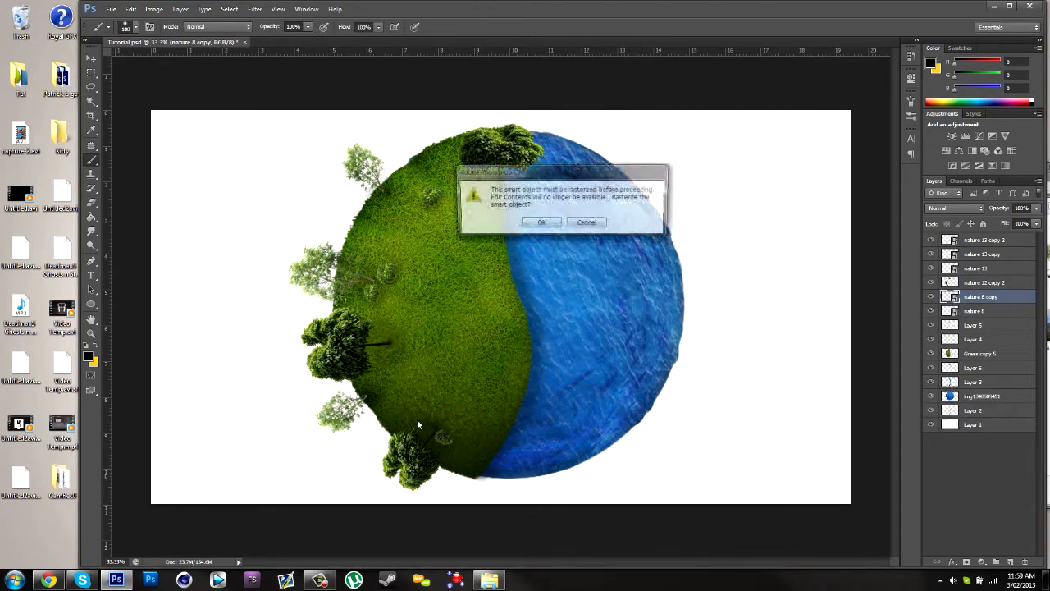
{"action": "left_click", "coordinate": [542, 222]}
{"action": "left_click", "coordinate": [91, 59]}
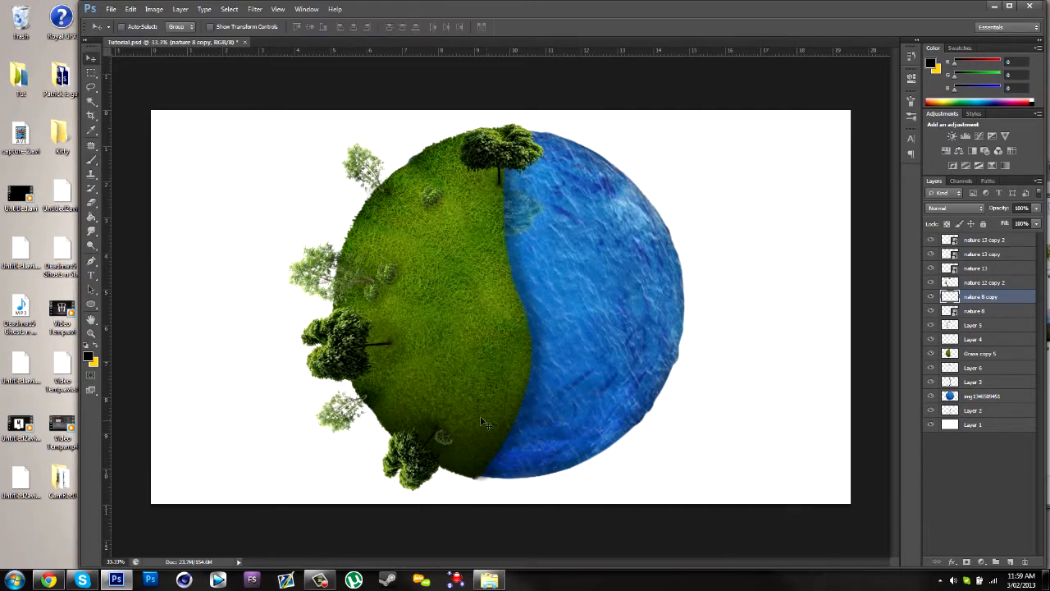
Move the nature 8 copy up and left to the grass's lower-left edge, rotating it to follow the globe's curve.
{"action": "left_click_drag", "start_coordinate": [412, 405], "coordinate": [403, 394]}
{"action": "key", "text": "ctrl+t"}
{"action": "left_click_drag", "start_coordinate": [467, 358], "coordinate": [478, 371]}
{"action": "left_click_drag", "start_coordinate": [391, 380], "coordinate": [389, 390]}
{"action": "key", "text": "Return"}
{"action": "key", "text": "ctrl+t"}
{"action": "left_click_drag", "start_coordinate": [463, 366], "coordinate": [464, 392]}
{"action": "key", "text": "Return"}
Reselect the Layer 5 shadow layer with the Brush tool for shading around the new bushes.
{"action": "left_click", "coordinate": [992, 326]}
{"action": "left_click", "coordinate": [92, 159]}
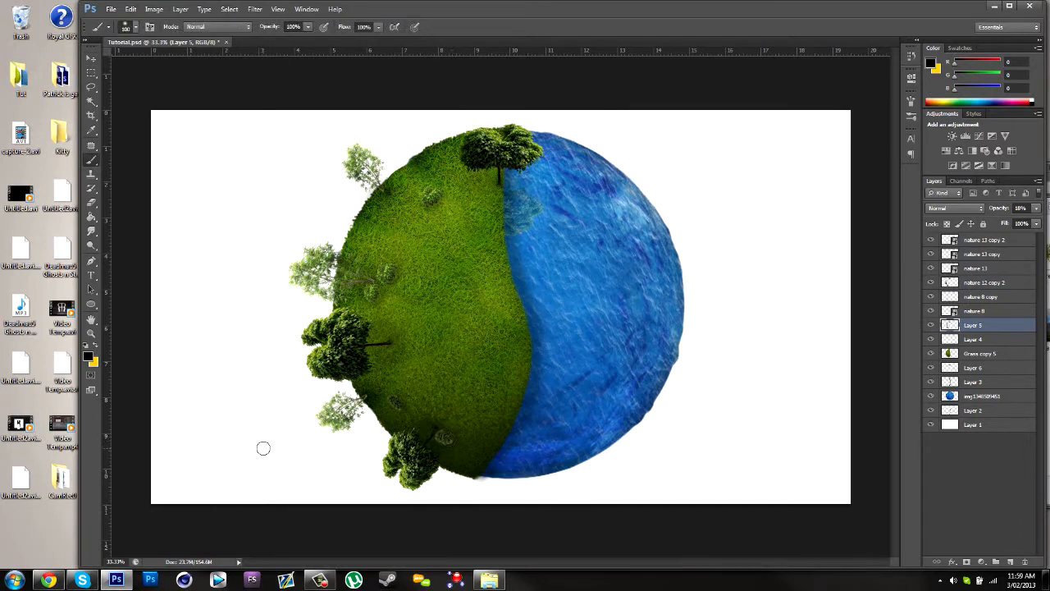
{"action": "left_click", "coordinate": [92, 60]}
Place hut.jpg from the Tut folder at its original size and bring the hut layer to the top of the stack.
{"action": "left_click", "coordinate": [489, 580]}
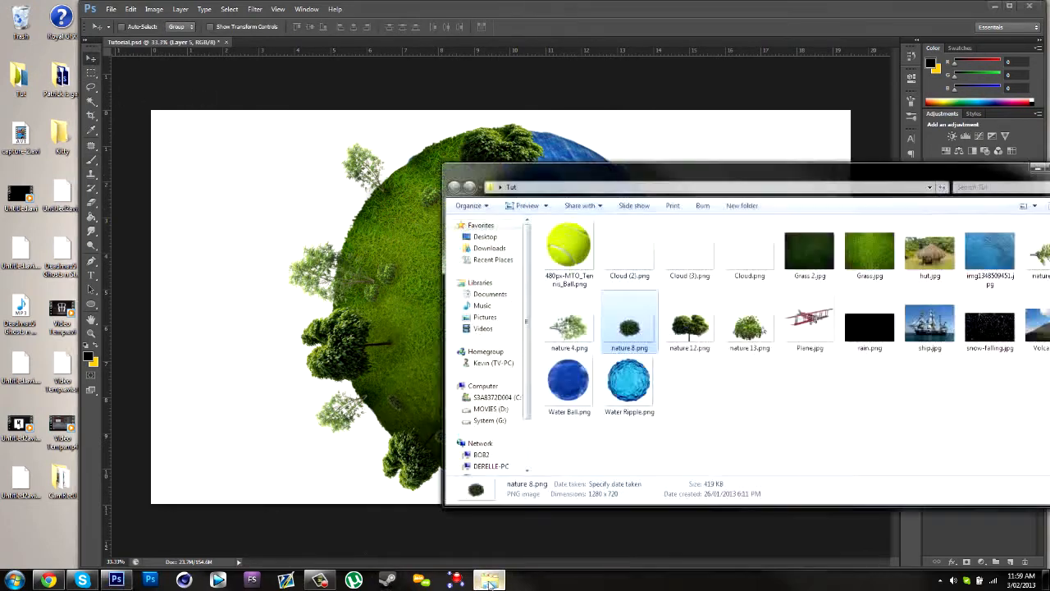
{"action": "left_click", "coordinate": [925, 253]}
{"action": "left_click", "coordinate": [379, 256]}
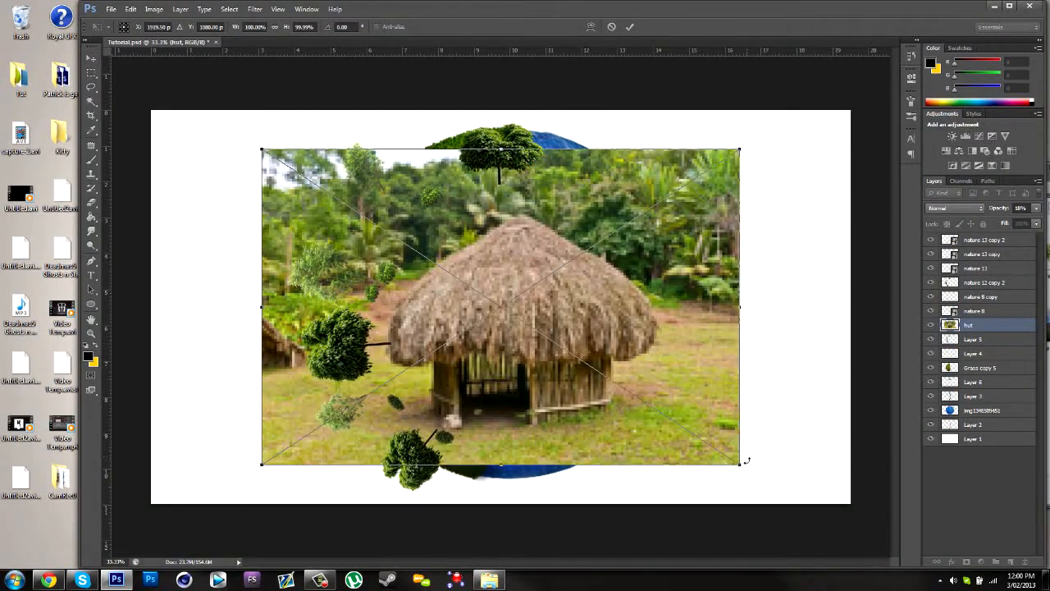
{"action": "key", "text": "Return"}
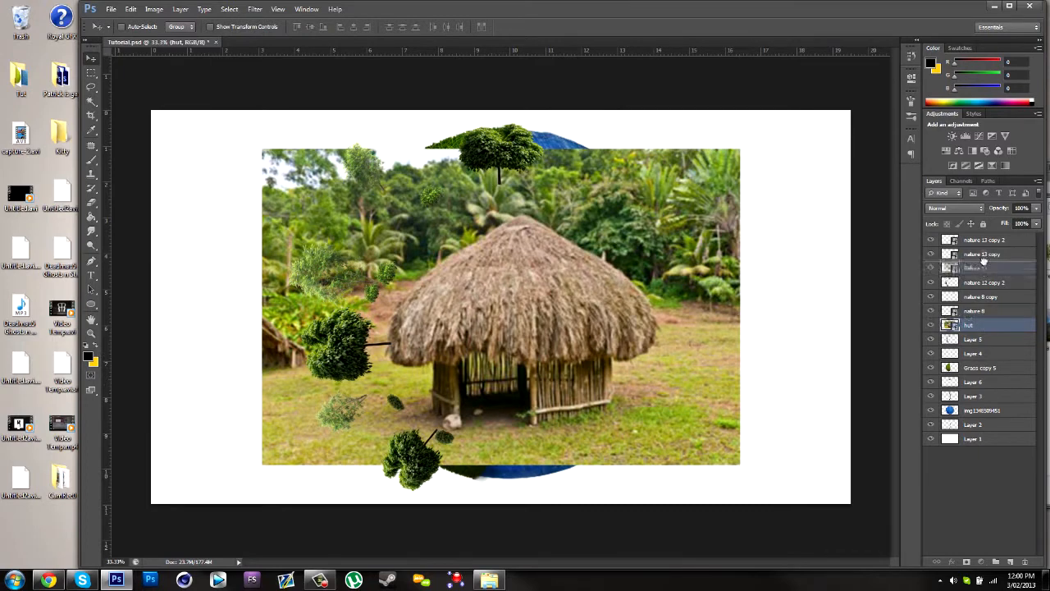
{"action": "key", "text": "ctrl+shift+bracketright"}
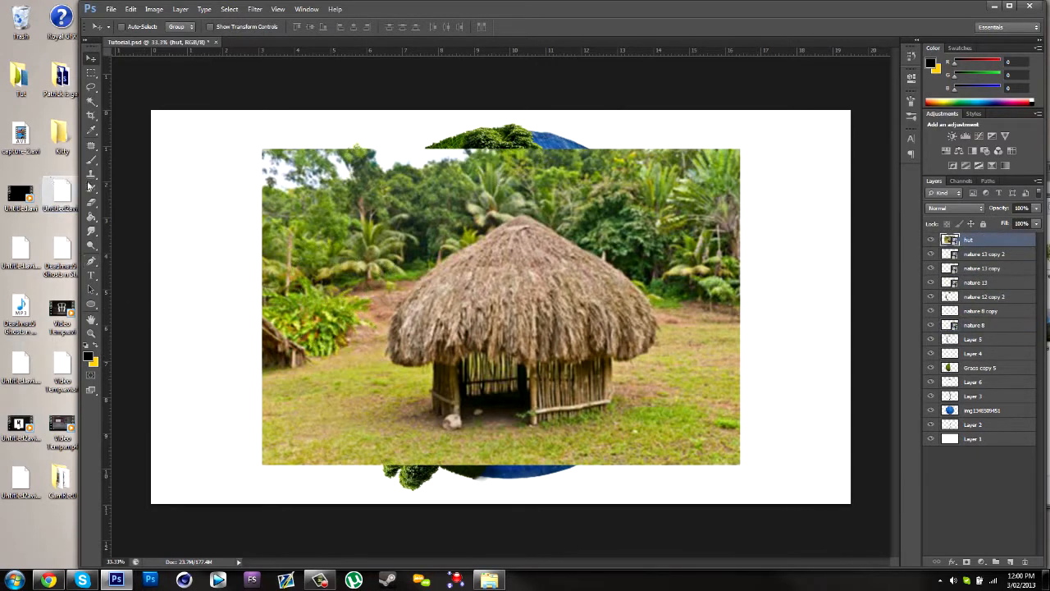
Trace a closed Pen path around the hut, following the thatched roof, the walls and the ground at its base.
{"action": "left_click", "coordinate": [92, 261]}
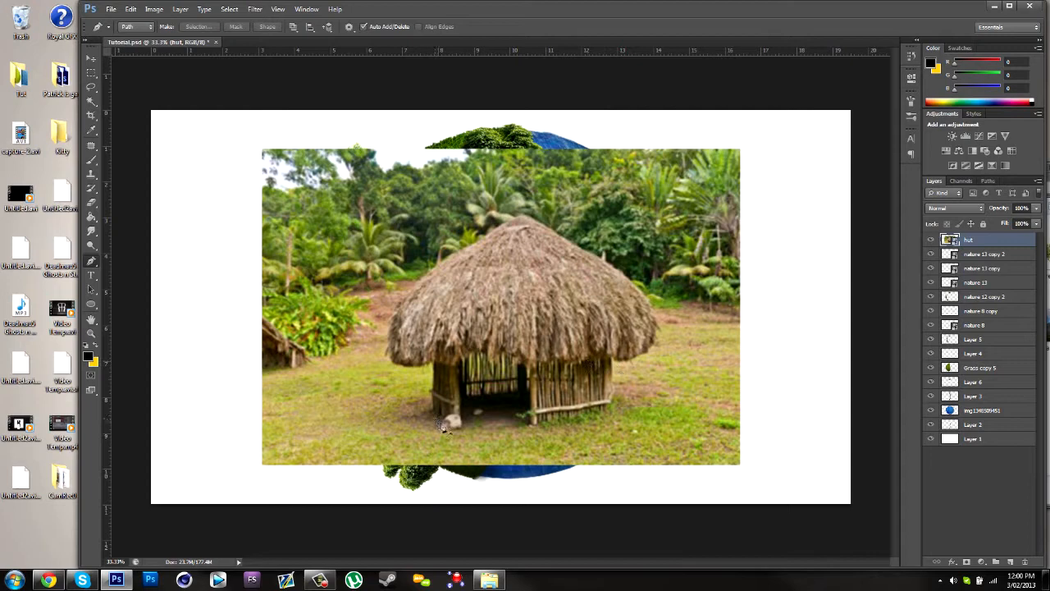
{"action": "left_click", "coordinate": [437, 419]}
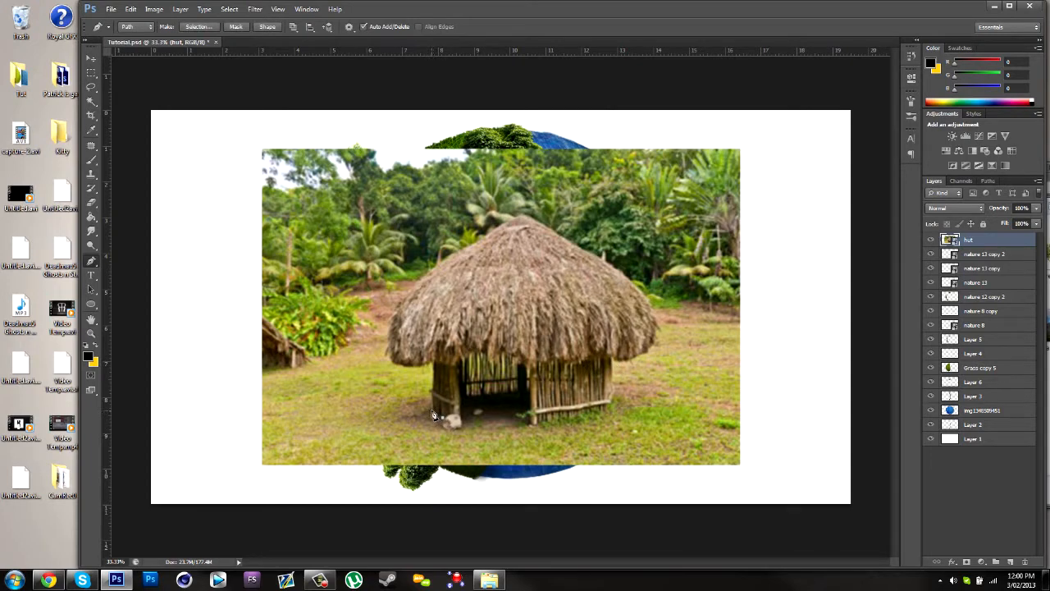
{"action": "left_click", "coordinate": [434, 411]}
{"action": "left_click_drag", "start_coordinate": [389, 361], "coordinate": [369, 344]}
{"action": "left_click_drag", "start_coordinate": [632, 369], "coordinate": [611, 372]}
{"action": "left_click", "coordinate": [648, 350], "text": "alt"}
{"action": "left_click", "coordinate": [616, 393]}
Rasterize the hut layer and convert the Pen path into a new anti-aliased selection with a feather radius of 0 pixels.
{"action": "right_click", "coordinate": [504, 420]}
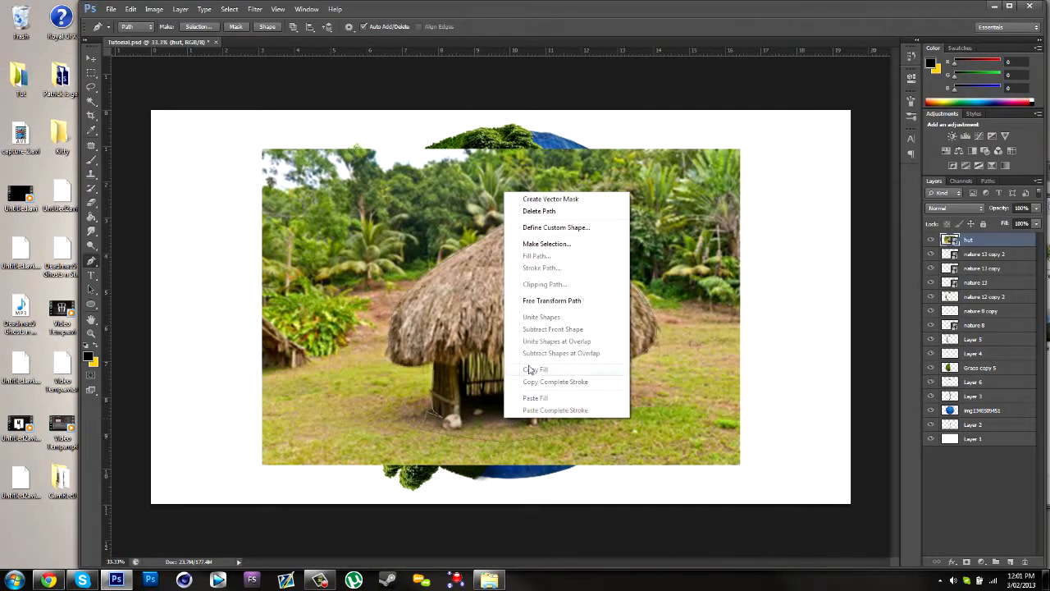
{"action": "left_click", "coordinate": [555, 244]}
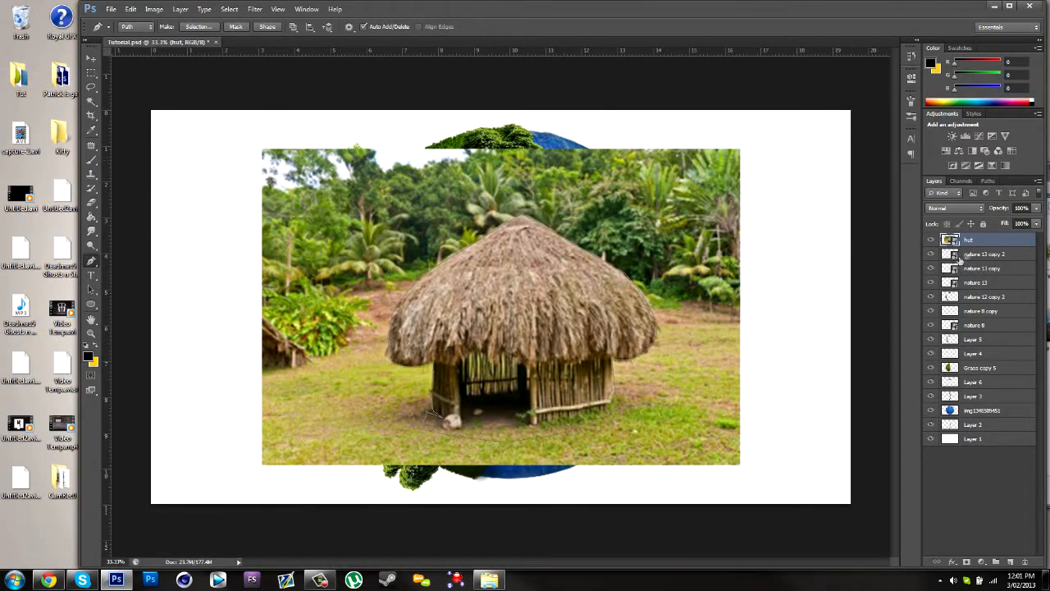
{"action": "right_click", "coordinate": [1000, 247]}
{"action": "left_click", "coordinate": [891, 297]}
{"action": "right_click", "coordinate": [664, 261]}
{"action": "left_click", "coordinate": [702, 309]}
{"action": "right_click", "coordinate": [991, 246]}
{"action": "left_click", "coordinate": [997, 242]}
{"action": "left_click", "coordinate": [209, 31]}
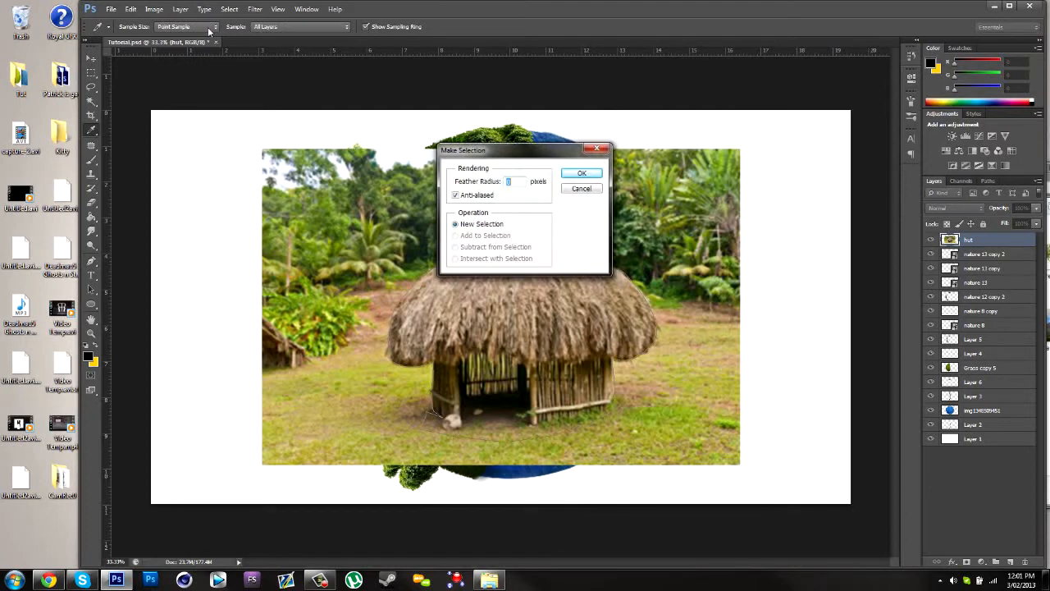
{"action": "left_click", "coordinate": [581, 175]}
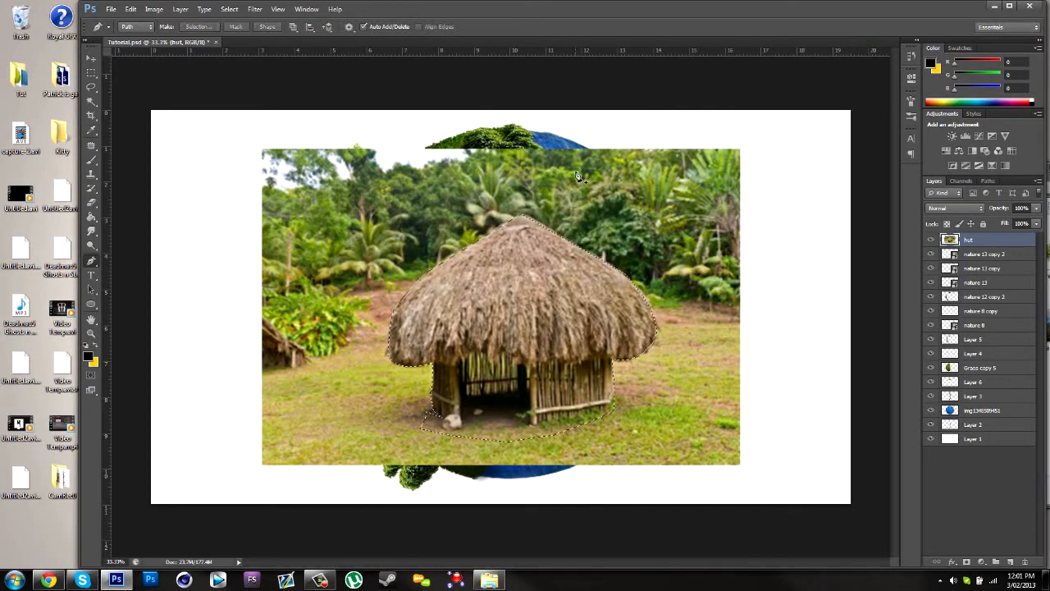
Invert the hut selection, delete the surrounding photo background and deselect.
{"action": "left_click", "coordinate": [91, 72]}
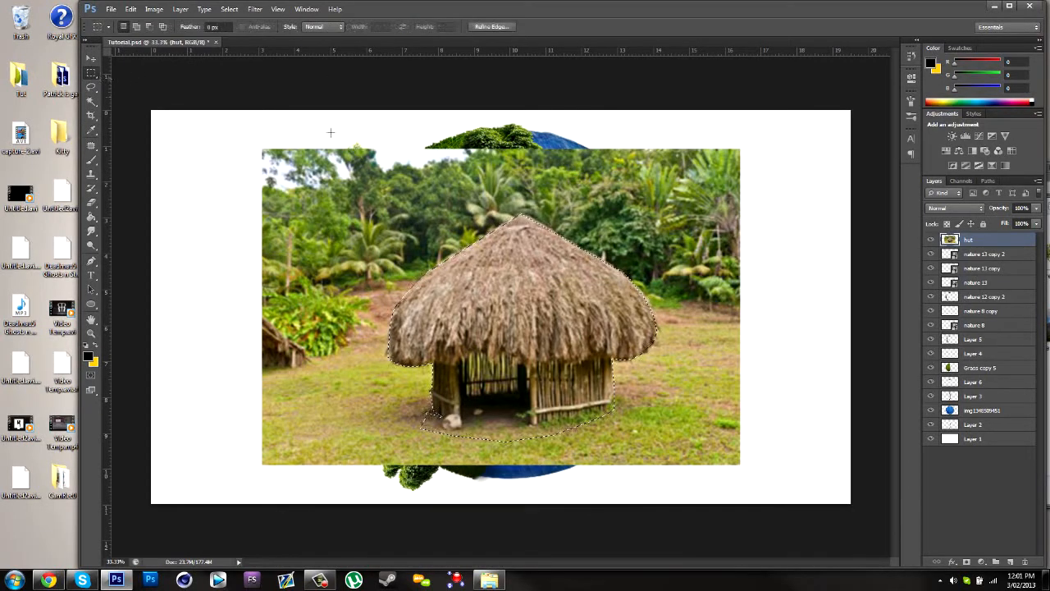
{"action": "right_click", "coordinate": [654, 241]}
{"action": "left_click", "coordinate": [678, 264]}
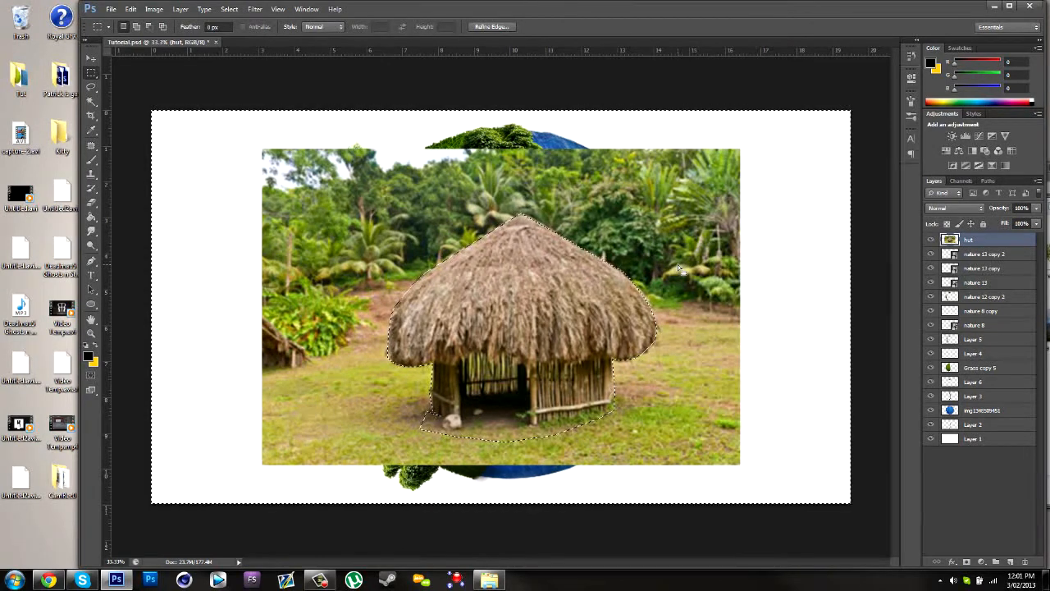
{"action": "key", "text": "Delete"}
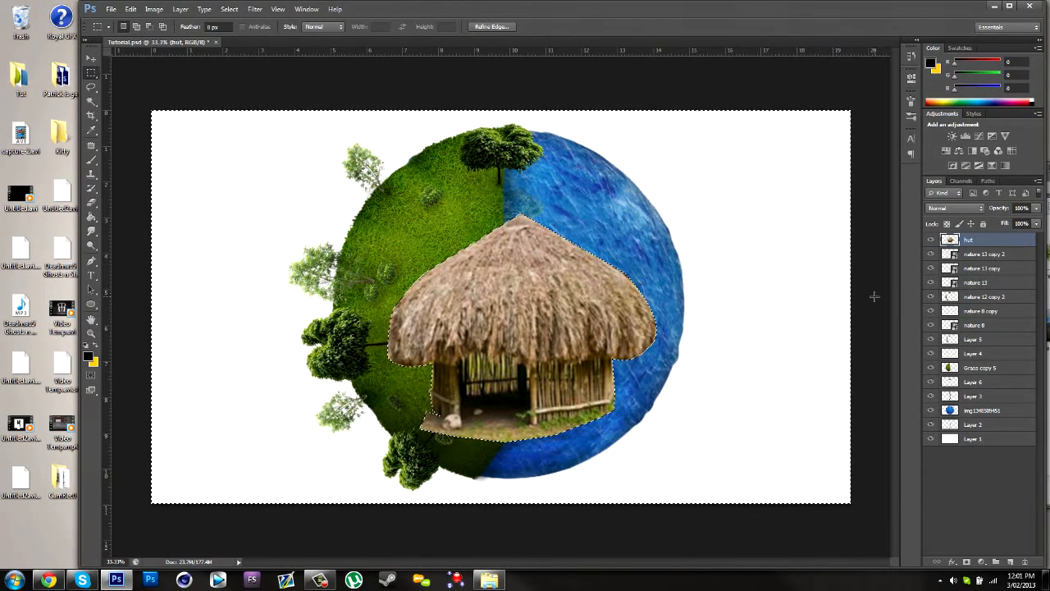
{"action": "key", "text": "ctrl+d"}
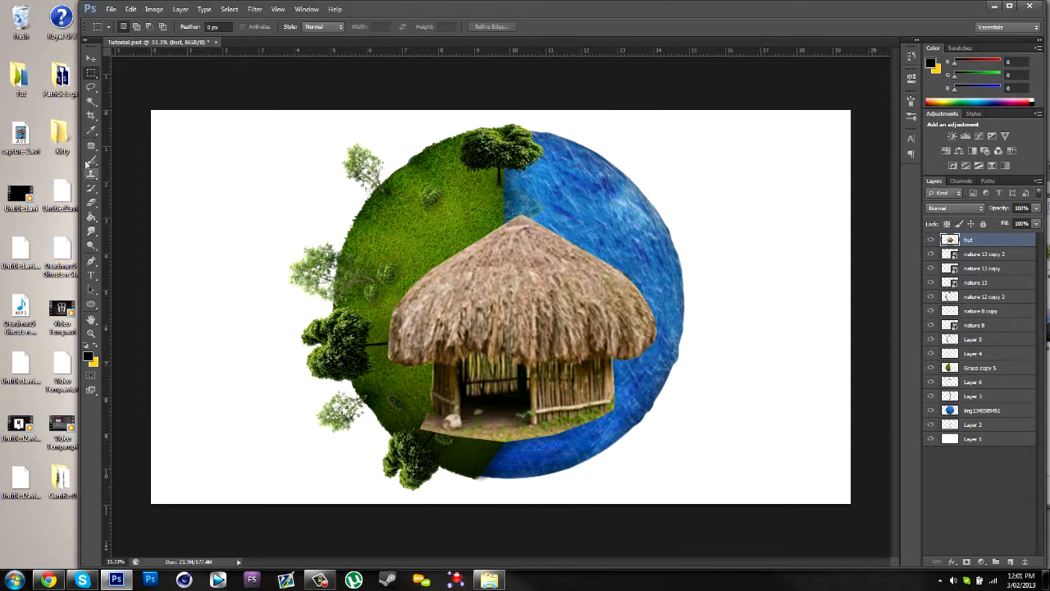
Choose the Eraser with the 39 px spatter brush tip and enlarge it to 400 px.
{"action": "left_click", "coordinate": [93, 201]}
{"action": "left_click", "coordinate": [137, 28]}
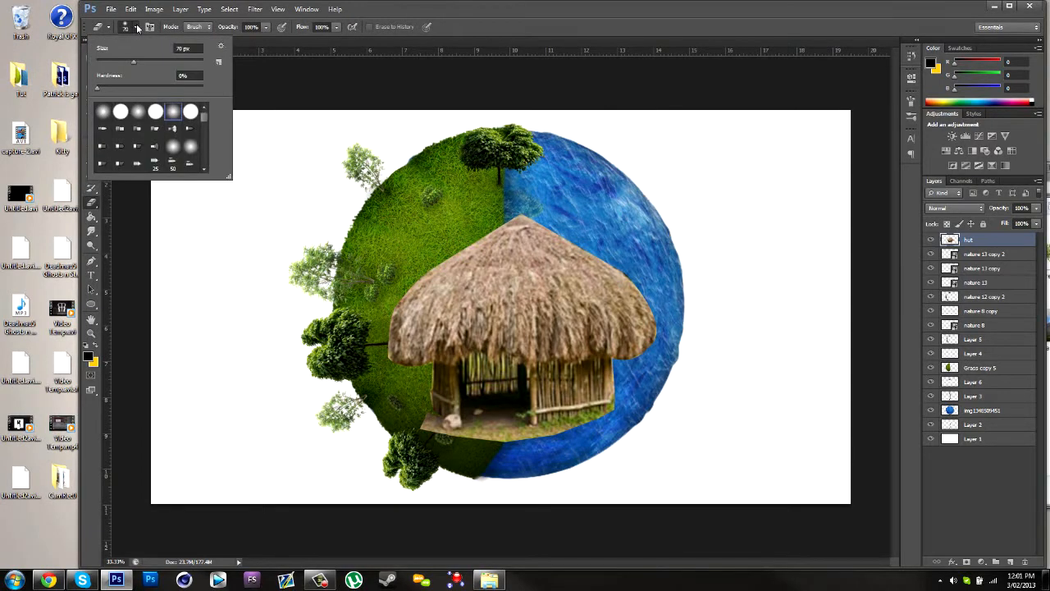
{"action": "left_click_drag", "start_coordinate": [206, 120], "coordinate": [205, 121]}
{"action": "left_click", "coordinate": [192, 144]}
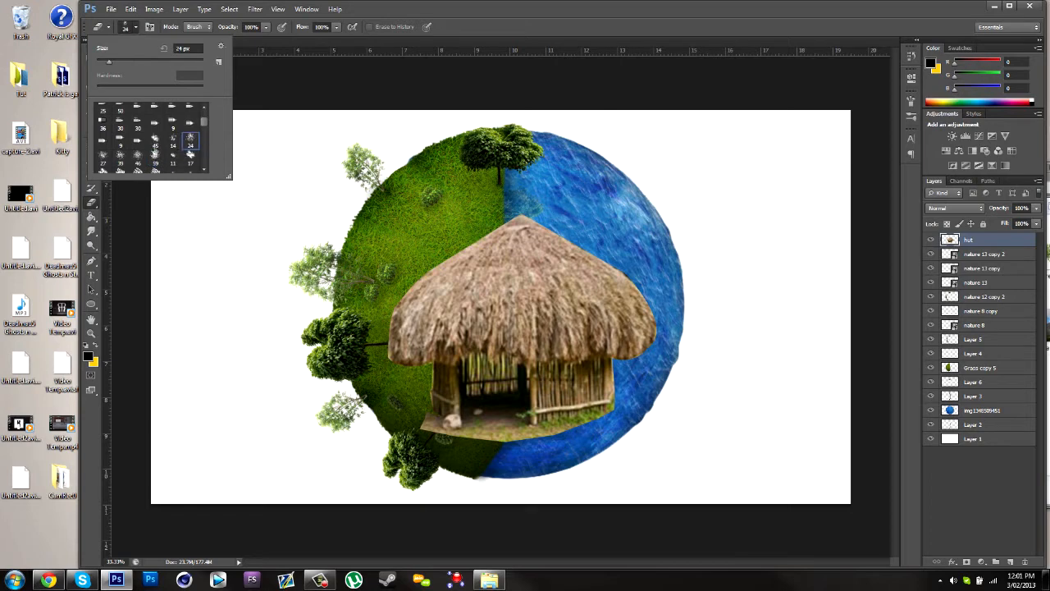
{"action": "left_click", "coordinate": [123, 162]}
{"action": "left_click", "coordinate": [747, 68]}
{"action": "key", "text": "bracketright"}
{"action": "key", "text": "bracketright"}
{"action": "key", "text": "bracketright"}
{"action": "key", "text": "bracketright"}
{"action": "key", "text": "bracketright"}
{"action": "key", "text": "bracketright"}
{"action": "key", "text": "bracketright"}
{"action": "key", "text": "bracketright"}
{"action": "key", "text": "bracketright"}
{"action": "key", "text": "bracketright"}
{"action": "key", "text": "bracketright"}
{"action": "key", "text": "bracketright"}
{"action": "key", "text": "bracketright"}
{"action": "key", "text": "bracketright"}
{"action": "key", "text": "bracketright"}
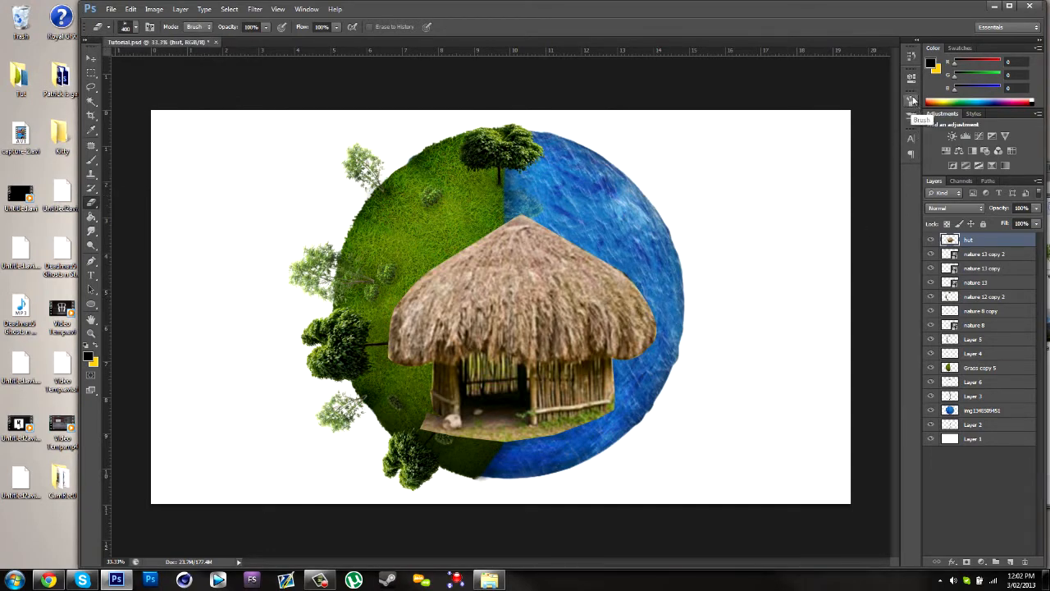
Set the eraser tip's spacing to 100% and Shape Dynamics to size jitter 44%, minimum diameter 47%, angle jitter 50% and roundness jitter 47%.
{"action": "left_click", "coordinate": [911, 100]}
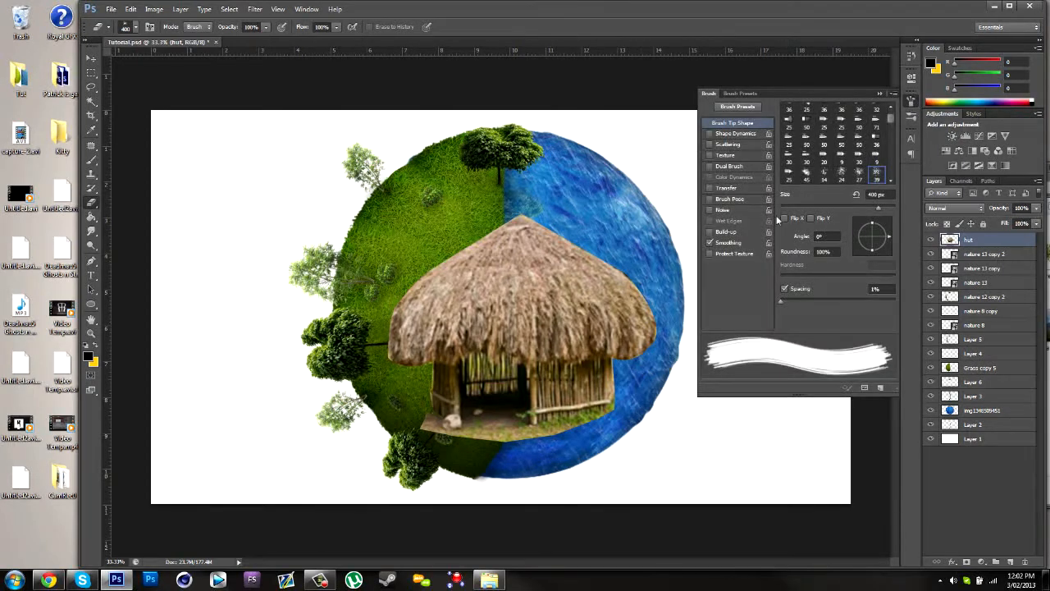
{"action": "left_click_drag", "start_coordinate": [783, 300], "coordinate": [837, 303]}
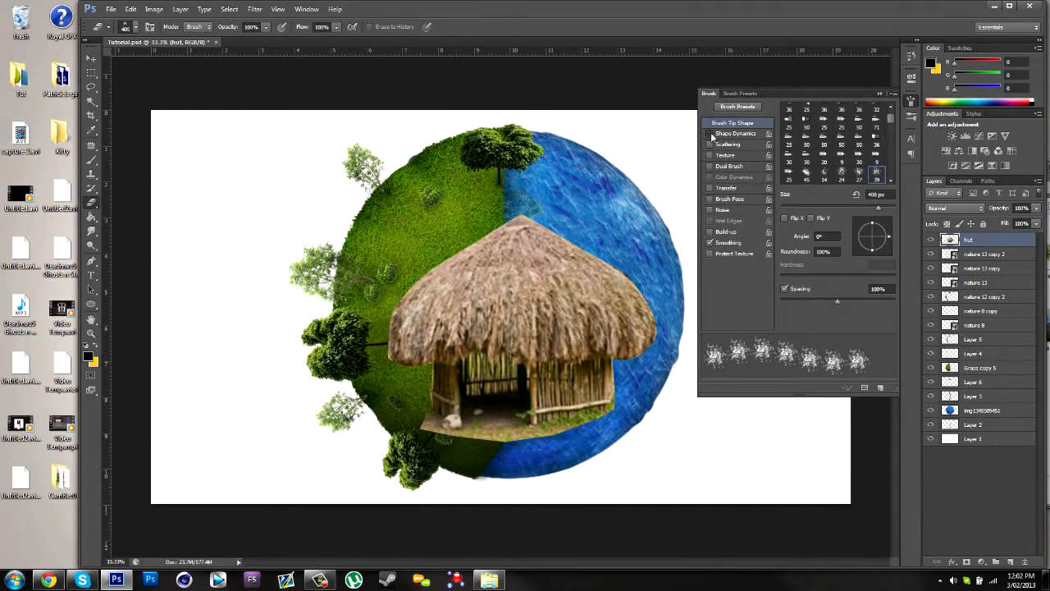
{"action": "left_click", "coordinate": [736, 134]}
{"action": "left_click_drag", "start_coordinate": [786, 117], "coordinate": [831, 120]}
{"action": "left_click_drag", "start_coordinate": [781, 158], "coordinate": [829, 159]}
{"action": "left_click_drag", "start_coordinate": [781, 209], "coordinate": [837, 209]}
{"action": "left_click_drag", "start_coordinate": [781, 249], "coordinate": [835, 255]}
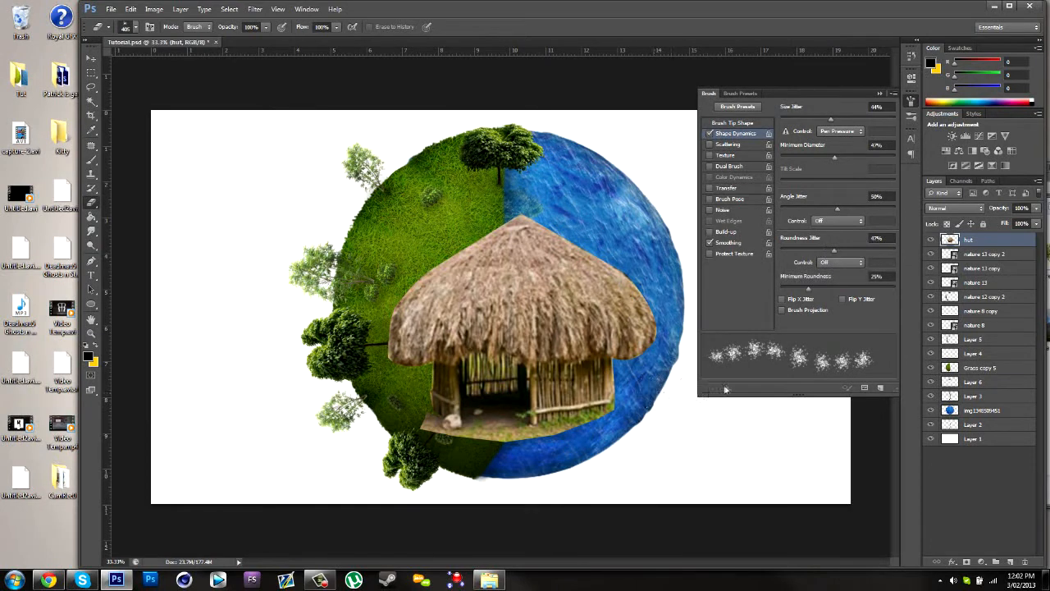
{"action": "left_click", "coordinate": [881, 93]}
Try a spatter eraser stroke across the hut's roof and undo it.
{"action": "left_click_drag", "start_coordinate": [592, 279], "coordinate": [325, 304]}
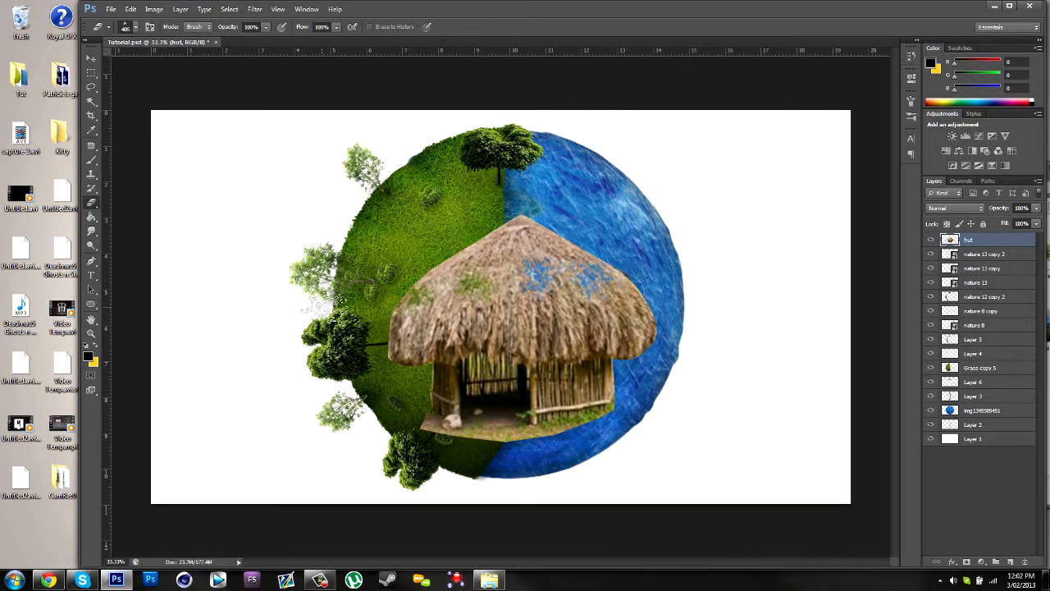
{"action": "key", "text": "ctrl+z"}
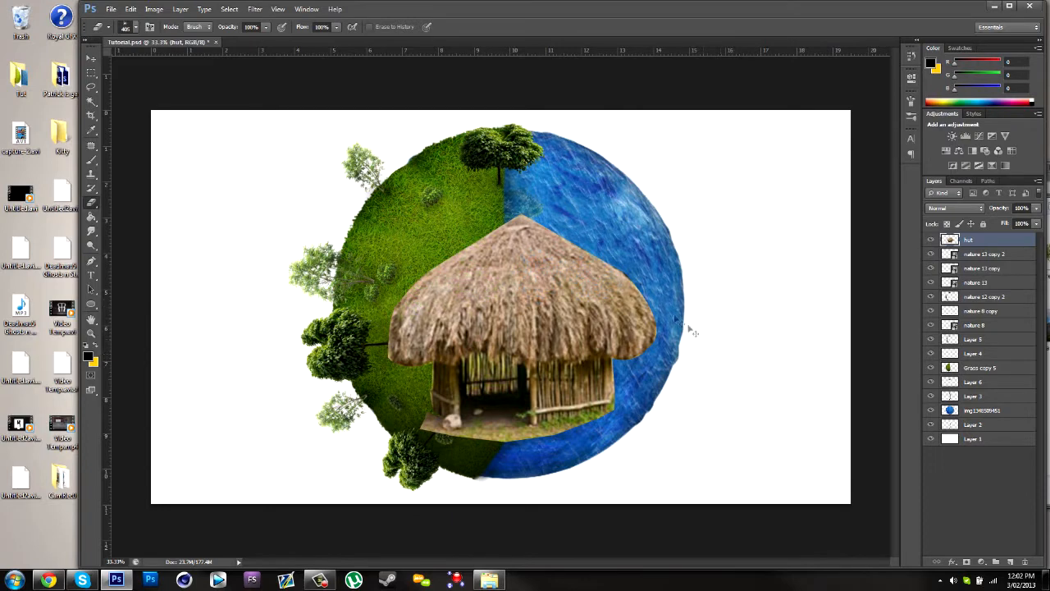
Shrink the spatter eraser and roughen the outer edge of the hut's thatched roof.
{"action": "key", "text": "["}
{"action": "key", "text": "["}
{"action": "key", "text": "["}
{"action": "key", "text": "["}
{"action": "key", "text": "["}
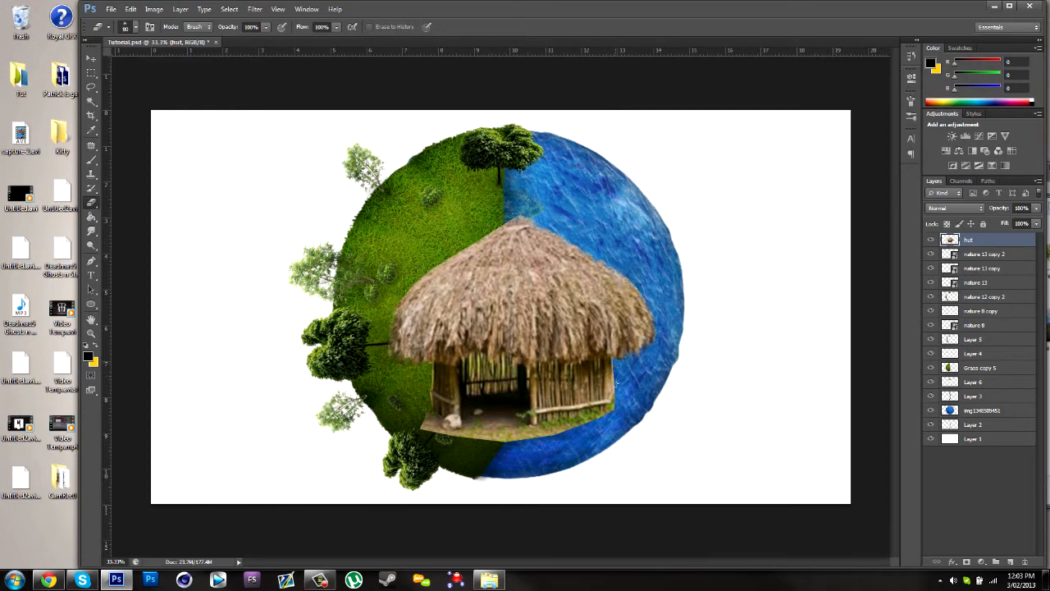
Enlarge the spatter eraser to 125 px and erase the strip of ground in front of the hut's base.
{"action": "key", "text": "bracketright"}
{"action": "key", "text": "bracketright"}
{"action": "key", "text": "bracketright"}
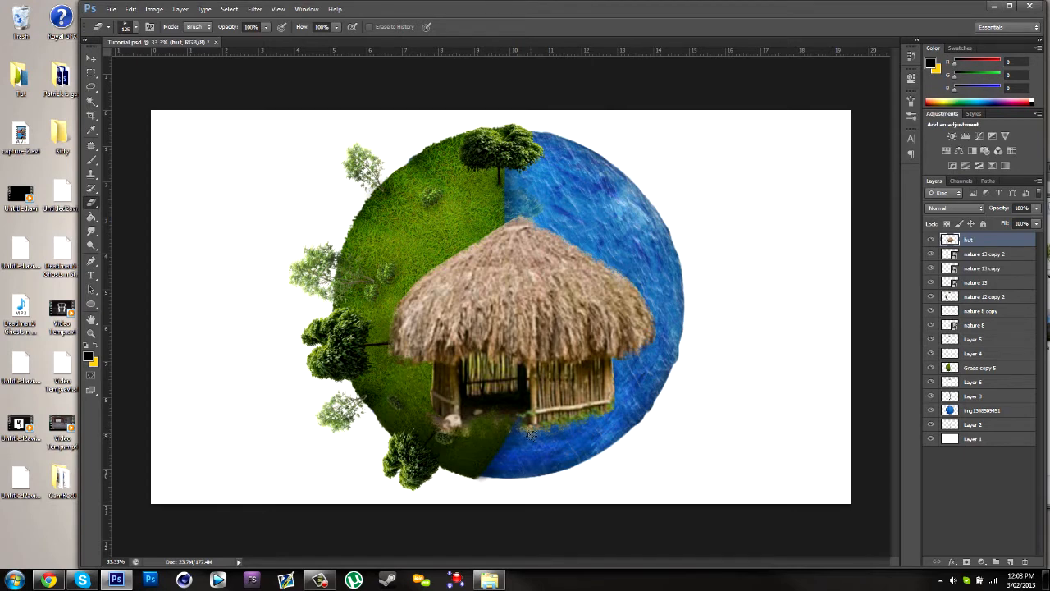
Scale the hut to about 19%, rotate it about -53° and stand it on the planet's upper-left grass edge below the small tree.
{"action": "left_click", "coordinate": [91, 59]}
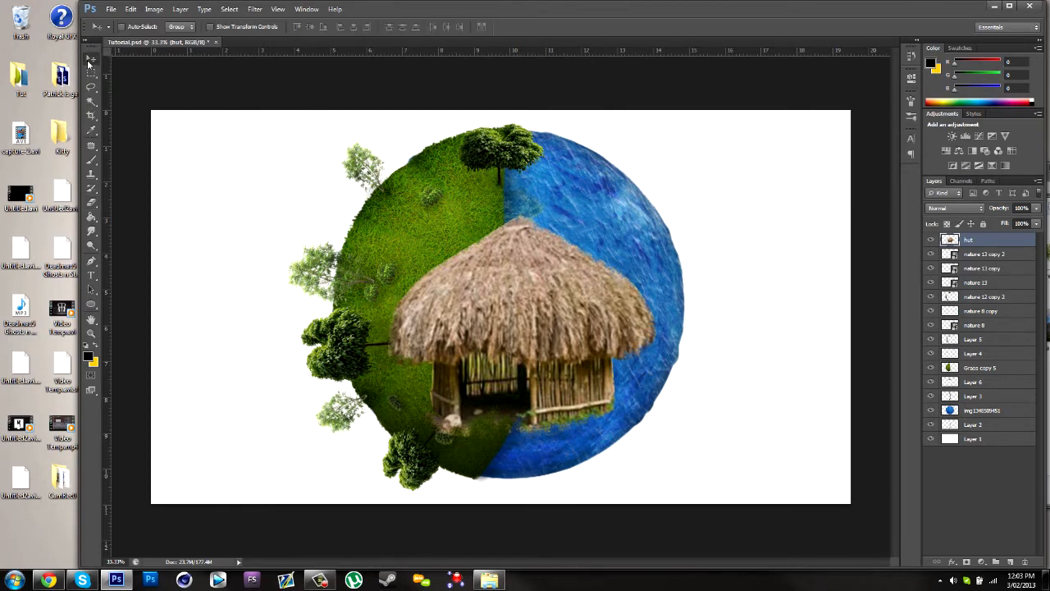
{"action": "left_click_drag", "start_coordinate": [572, 326], "coordinate": [565, 302]}
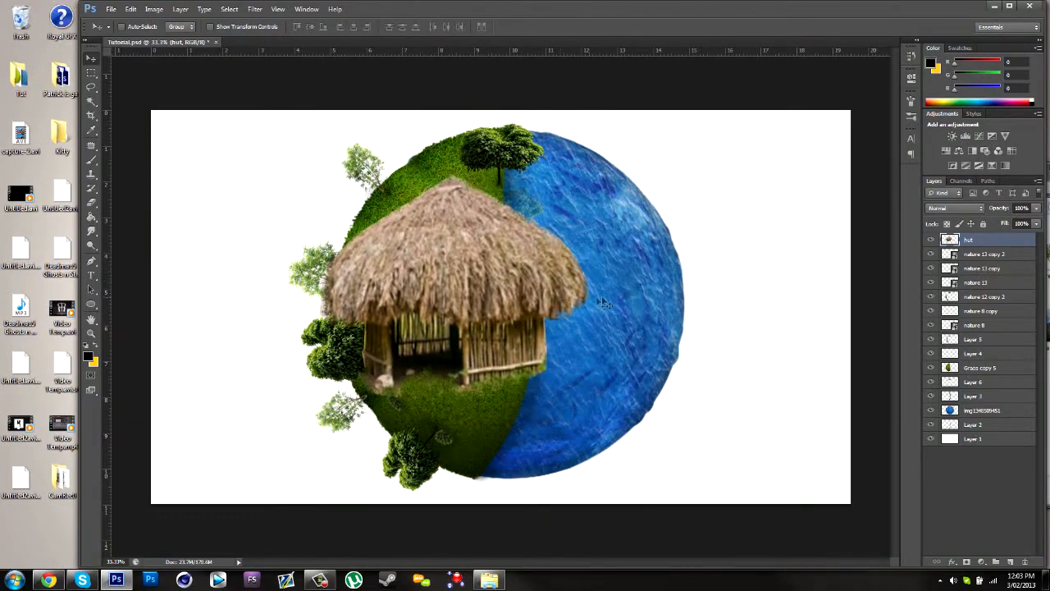
{"action": "key", "text": "ctrl+t"}
{"action": "left_click_drag", "start_coordinate": [554, 201], "coordinate": [402, 211]}
{"action": "left_click_drag", "start_coordinate": [460, 186], "coordinate": [415, 138]}
{"action": "mouse_move", "coordinate": [385, 203]}
{"action": "left_mouse_down"}
{"action": "mouse_move", "coordinate": [369, 198]}
{"action": "mouse_move", "coordinate": [369, 173]}
{"action": "mouse_move", "coordinate": [369, 202]}
{"action": "left_mouse_up"}
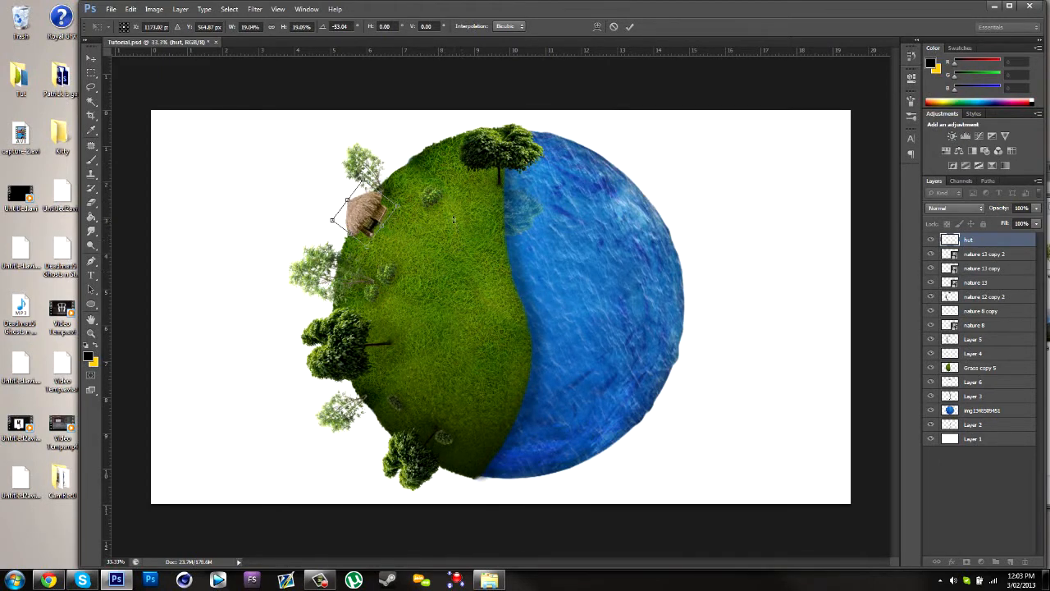
{"action": "key", "text": "Return"}
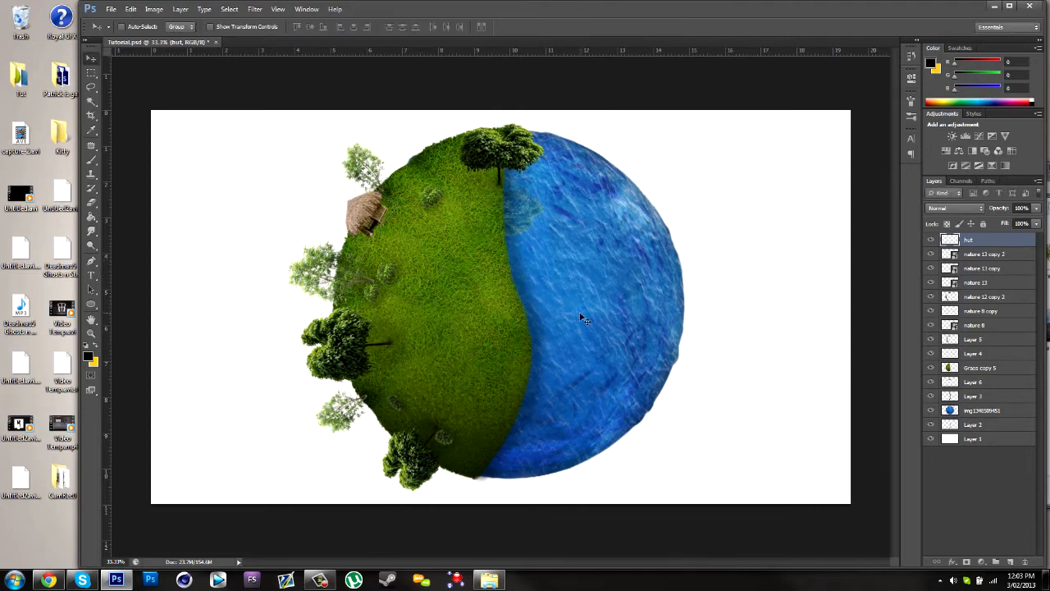
Add a new layer beneath the hut, paint a soft black shadow at the hut's base and set its opacity to 50%.
{"action": "left_click", "coordinate": [1010, 561]}
{"action": "left_click_drag", "start_coordinate": [976, 244], "coordinate": [972, 259]}
{"action": "left_click", "coordinate": [92, 160]}
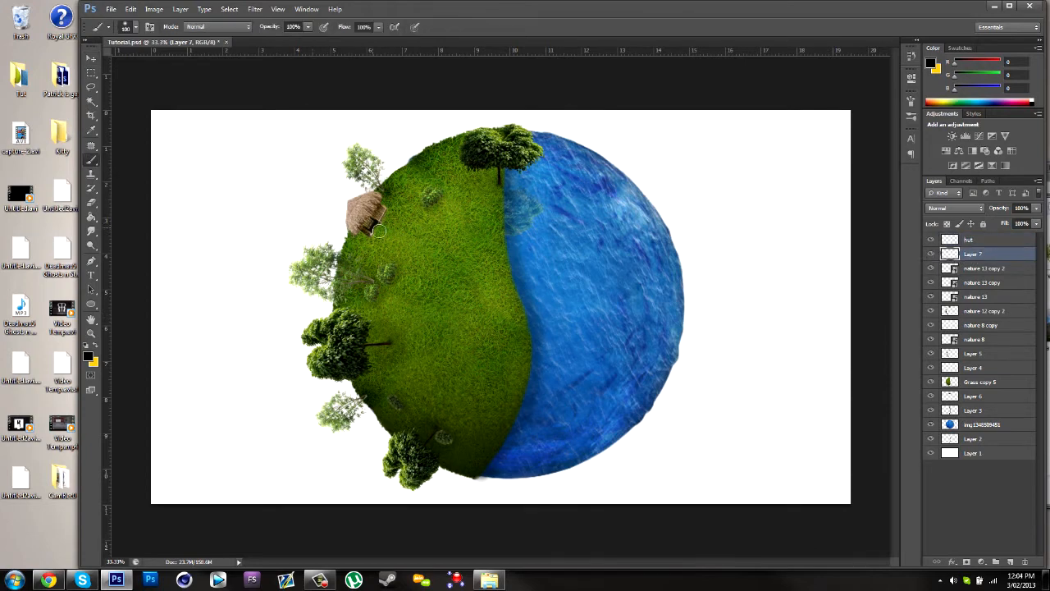
{"action": "left_click_drag", "start_coordinate": [383, 210], "coordinate": [382, 231]}
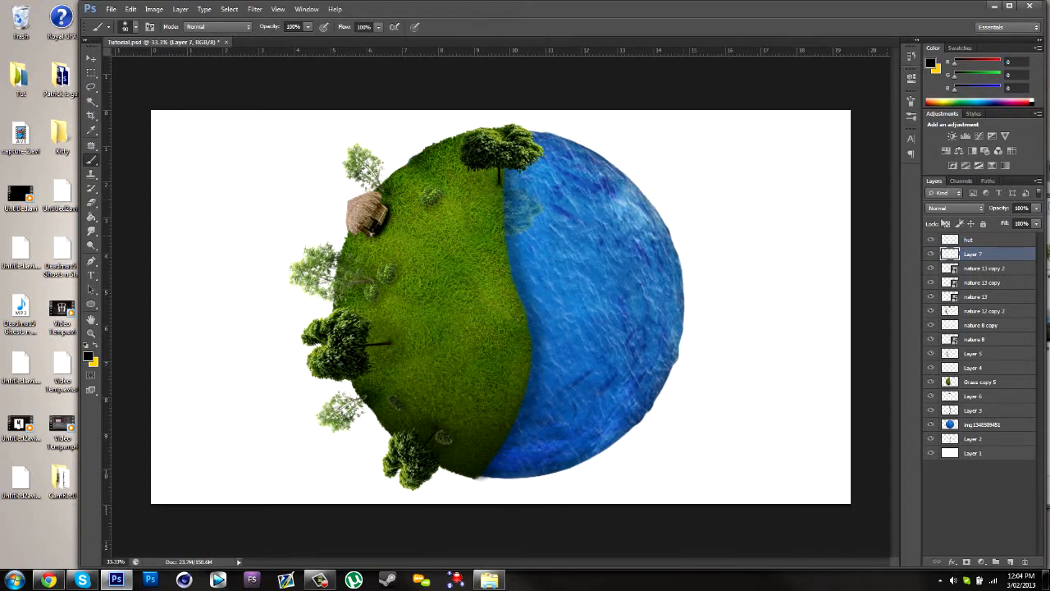
{"action": "left_click", "coordinate": [1036, 207]}
{"action": "left_click_drag", "start_coordinate": [1035, 223], "coordinate": [1016, 223]}
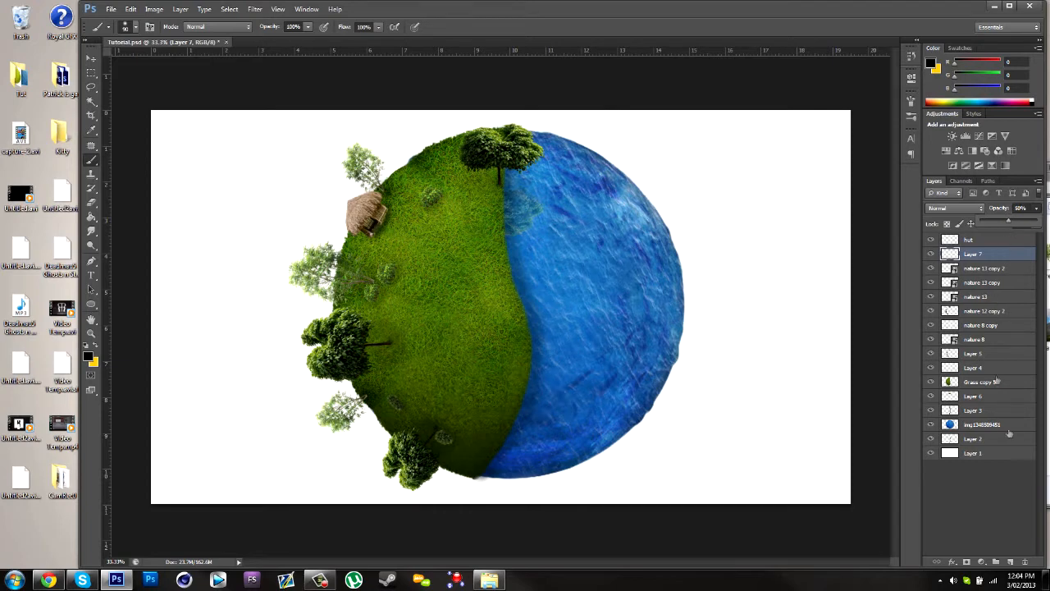
Paint a wider hut shadow with a 150 px brush on another new layer and lower its opacity to about 23%.
{"action": "key", "text": "bracketright"}
{"action": "key", "text": "bracketright"}
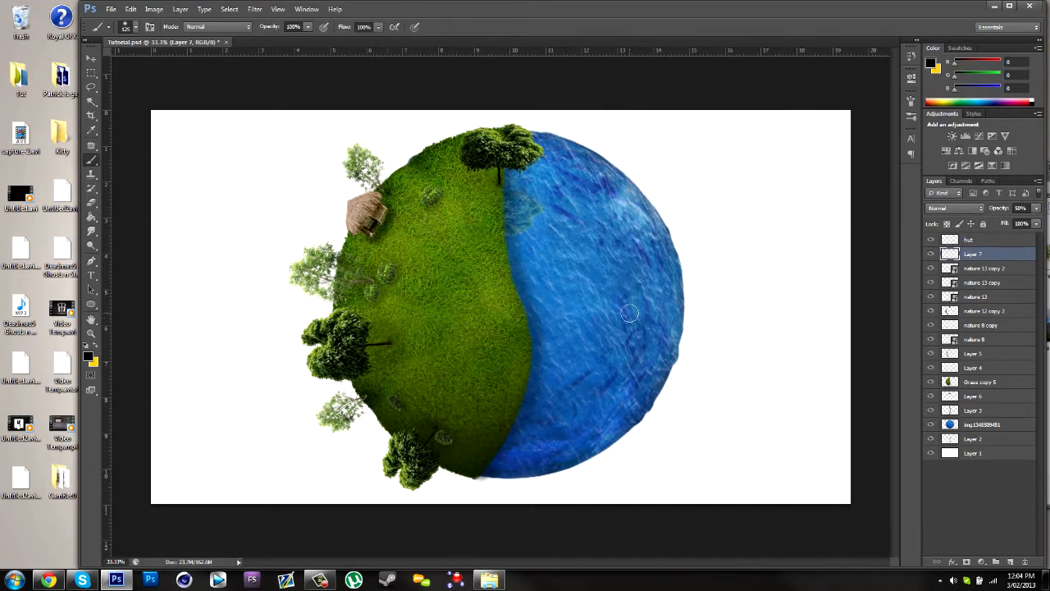
{"action": "left_click", "coordinate": [996, 563]}
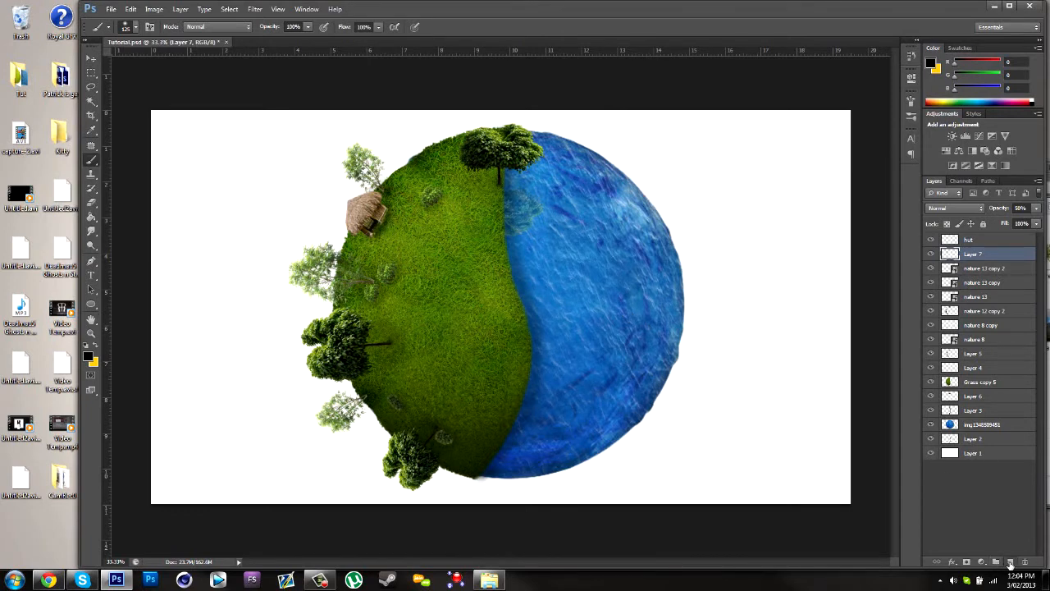
{"action": "key", "text": "bracketright"}
{"action": "left_click_drag", "start_coordinate": [359, 238], "coordinate": [384, 209]}
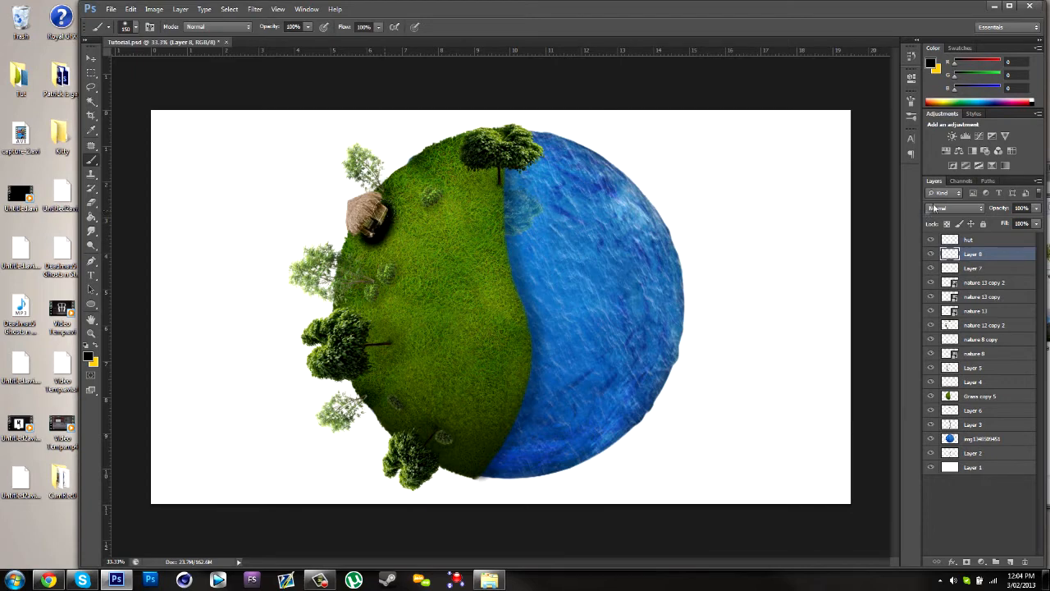
{"action": "left_click", "coordinate": [1035, 209]}
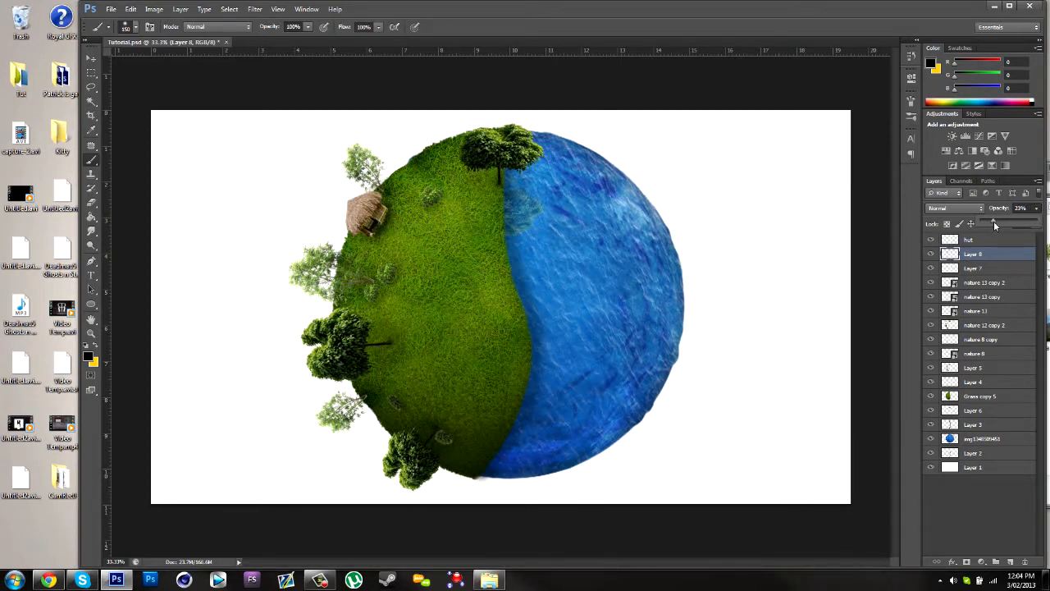
{"action": "left_click", "coordinate": [1003, 482]}
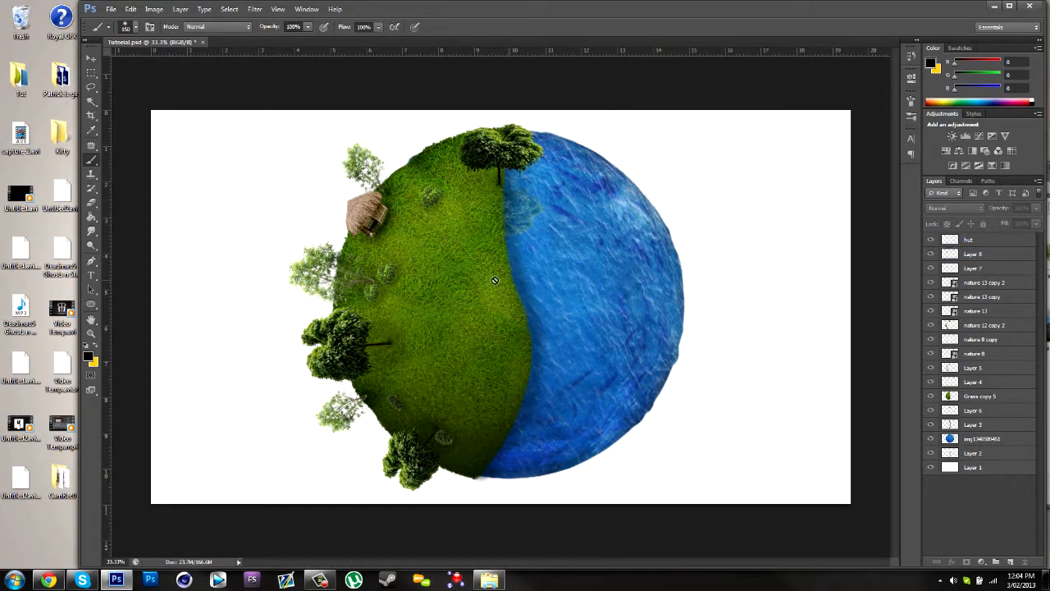
Place Plane.jpg from the Tut folder into the planet document at its default size.
{"action": "left_click", "coordinate": [489, 580]}
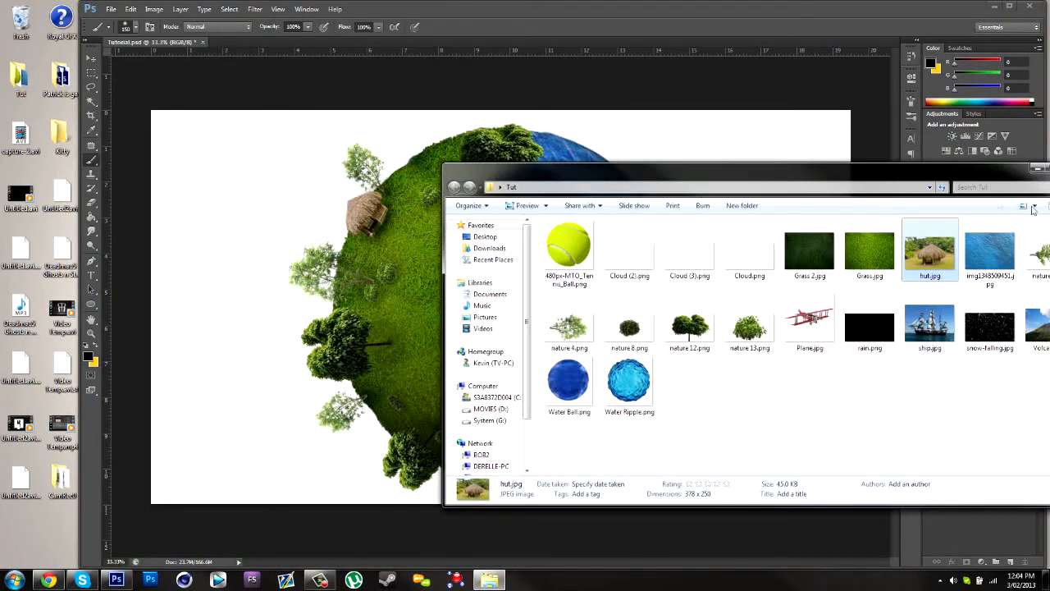
{"action": "left_click_drag", "start_coordinate": [933, 193], "coordinate": [851, 202]}
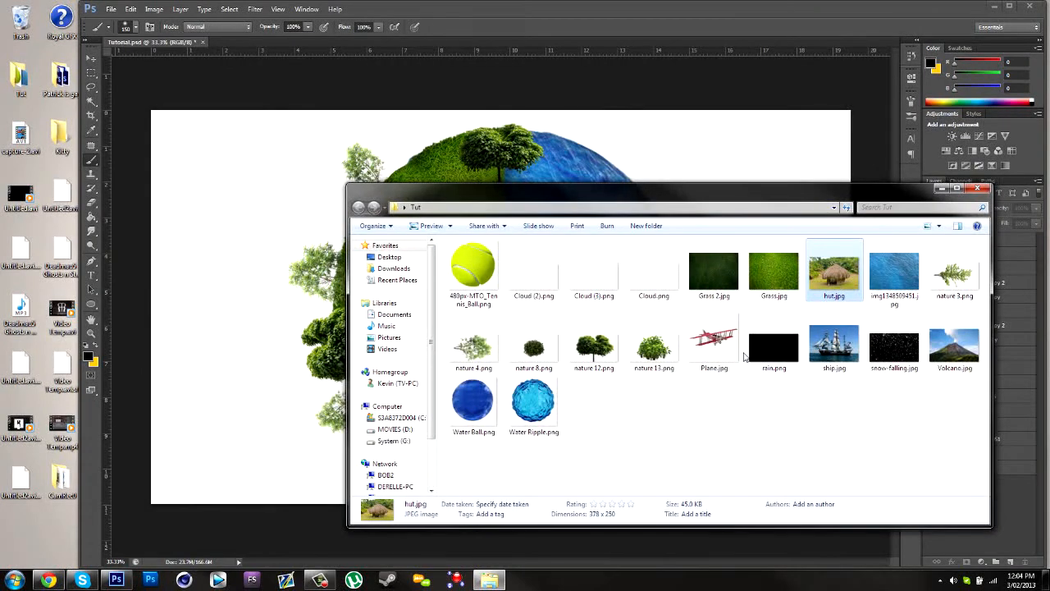
{"action": "left_click_drag", "start_coordinate": [714, 340], "coordinate": [582, 114]}
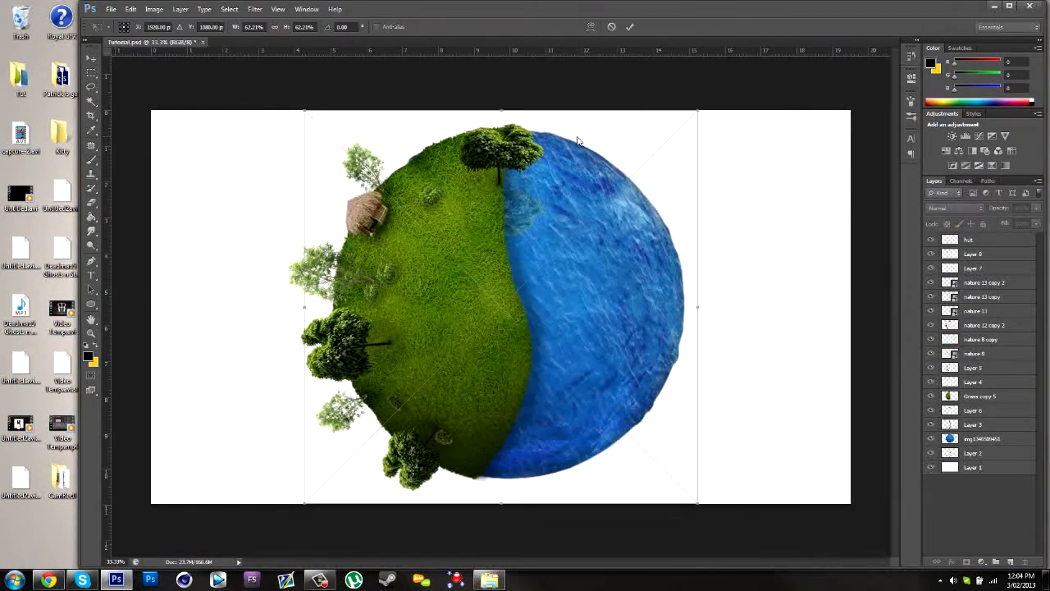
{"action": "left_click_drag", "start_coordinate": [646, 299], "coordinate": [645, 298]}
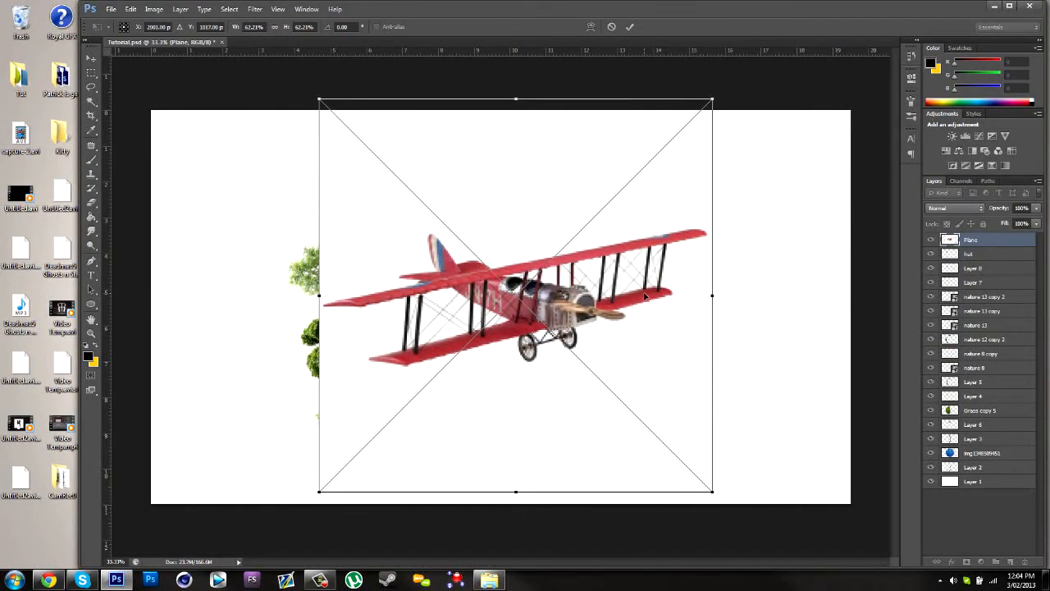
{"action": "key", "text": "Return"}
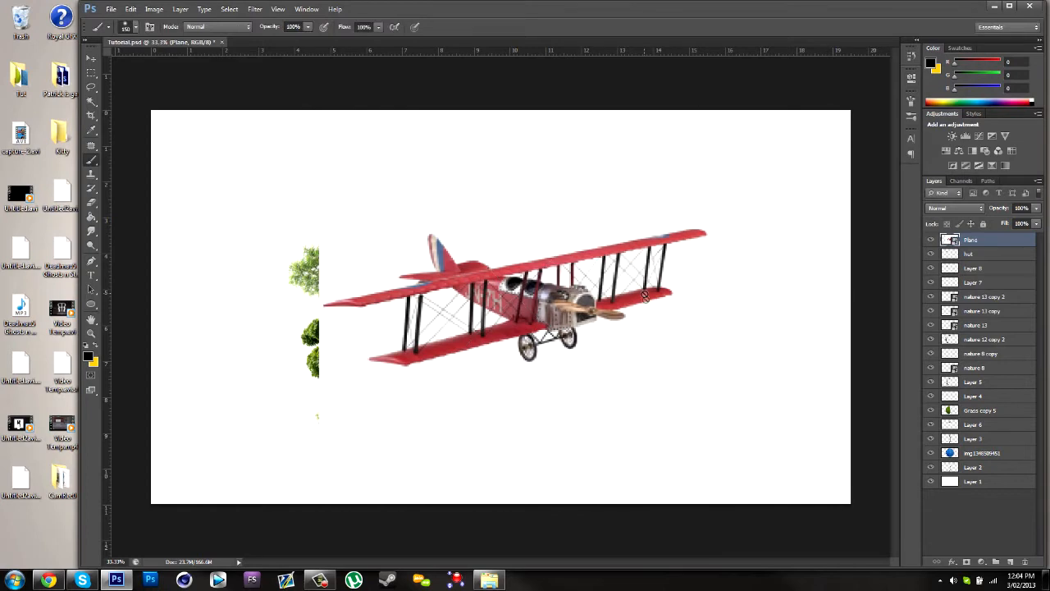
Shrink and rotate the plane image and position it in the white space just off the planet's upper-right edge.
{"action": "left_click", "coordinate": [91, 59]}
{"action": "key", "text": "ctrl+t"}
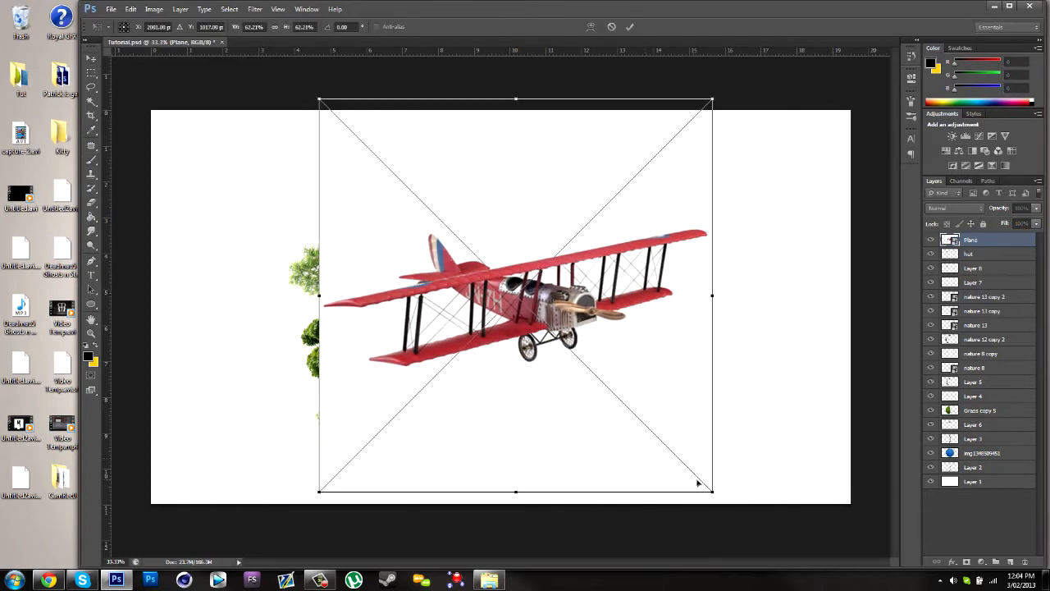
{"action": "left_click_drag", "start_coordinate": [711, 493], "coordinate": [680, 174]}
{"action": "left_click_drag", "start_coordinate": [803, 198], "coordinate": [764, 263]}
{"action": "left_click_drag", "start_coordinate": [726, 144], "coordinate": [686, 154]}
{"action": "key", "text": "ctrl+z"}
{"action": "key", "text": "Return"}
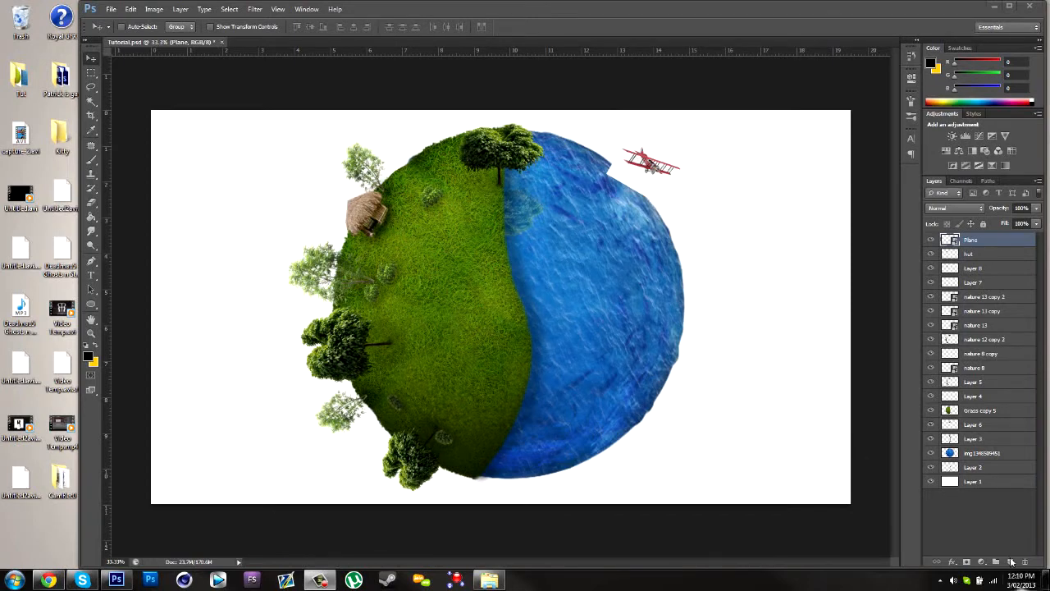
Rasterize the plane layer and erase its white corner overlapping the water edge with a soft round 80 px eraser.
{"action": "right_click", "coordinate": [1001, 238]}
{"action": "left_click", "coordinate": [919, 299]}
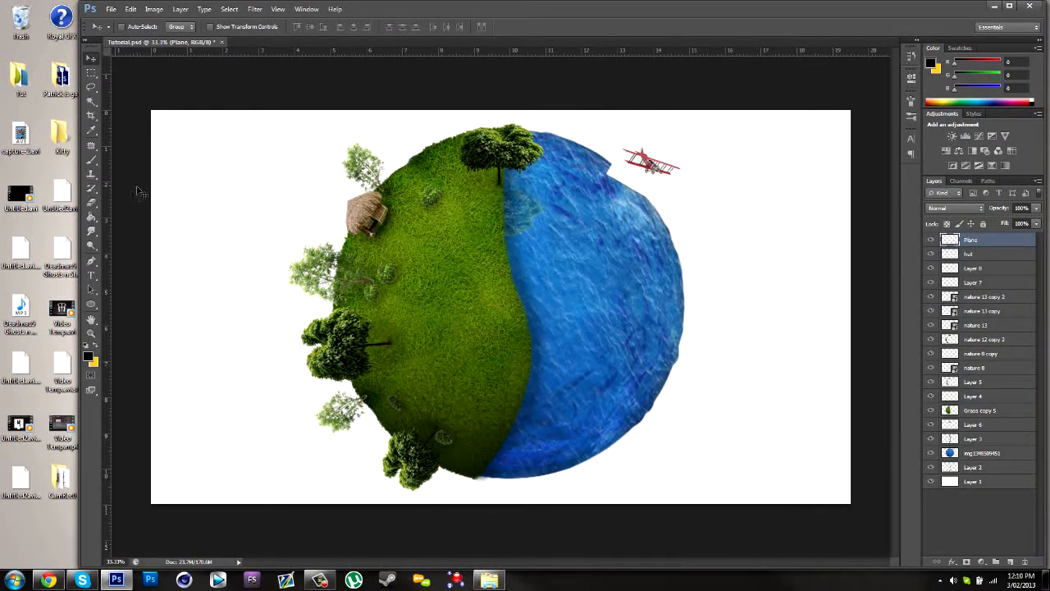
{"action": "left_click", "coordinate": [91, 202]}
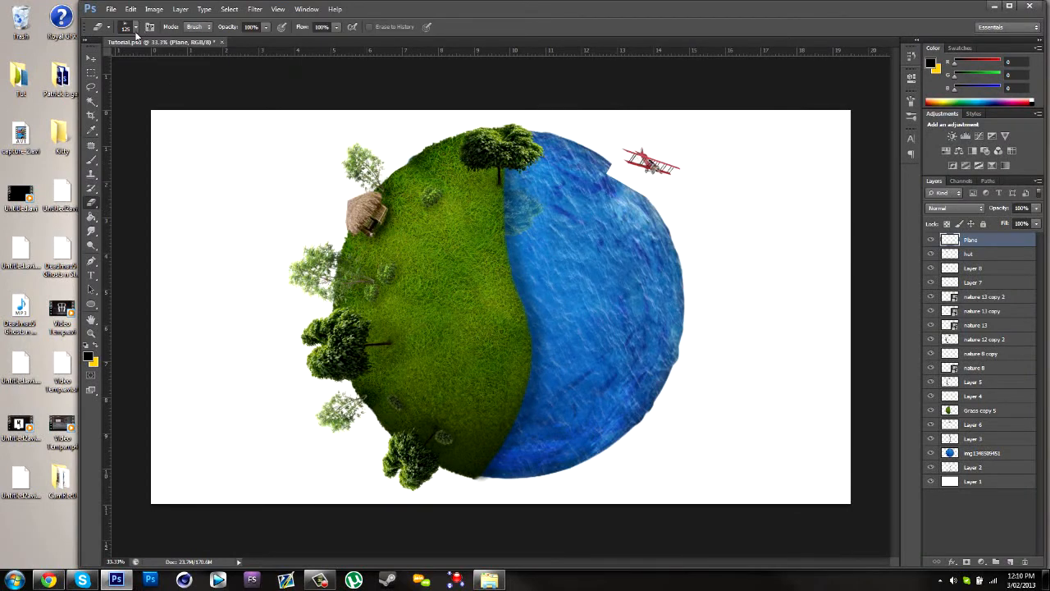
{"action": "left_click", "coordinate": [135, 29]}
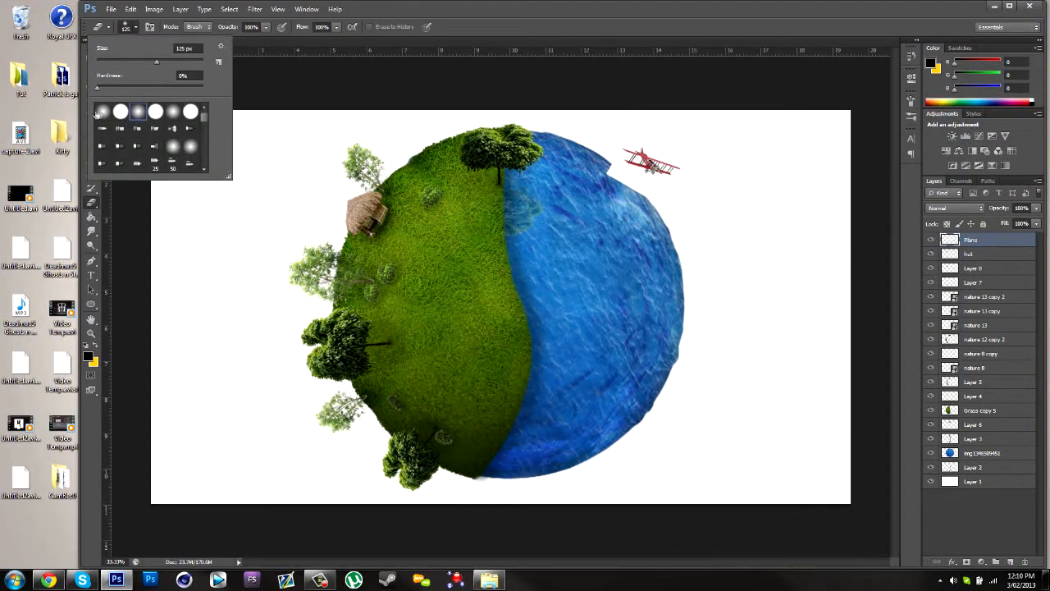
{"action": "scroll", "coordinate": [199, 128], "scroll_direction": "down", "scroll_amount": 5}
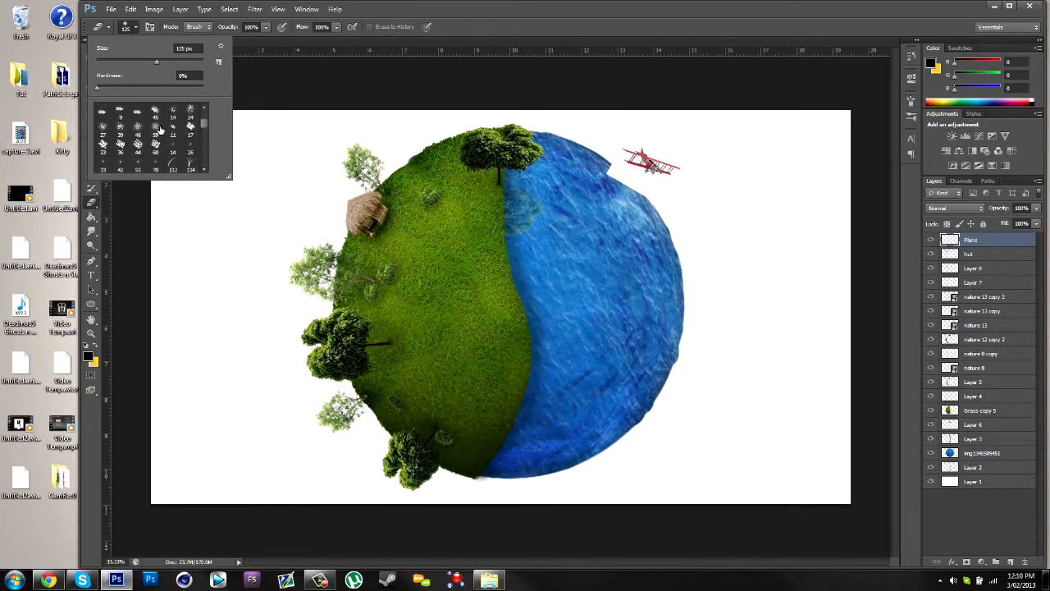
{"action": "left_click_drag", "start_coordinate": [203, 126], "coordinate": [205, 105]}
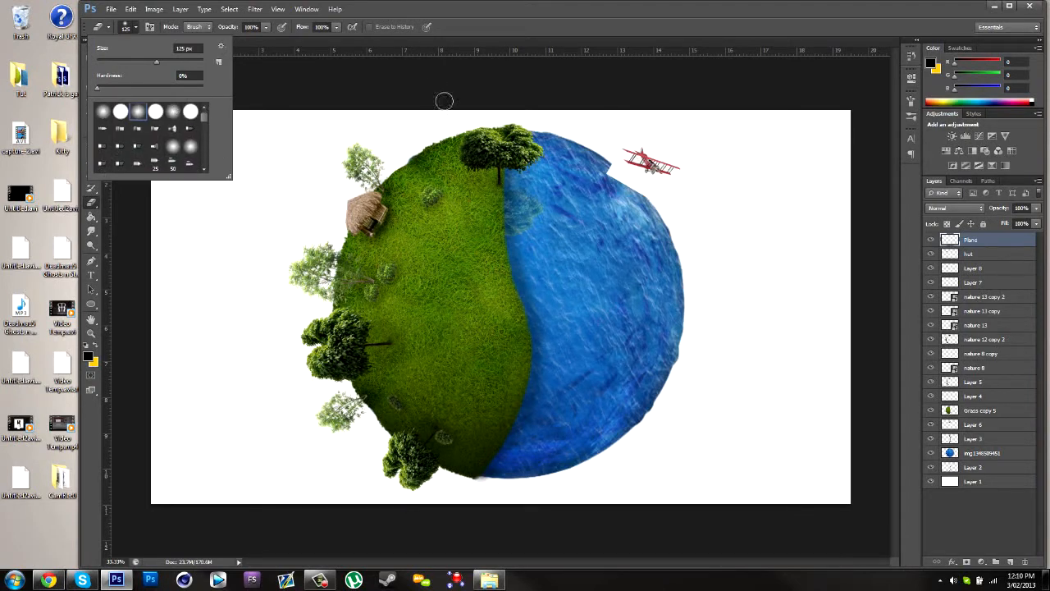
{"action": "left_click", "coordinate": [430, 71]}
{"action": "key", "text": "bracketleft"}
{"action": "key", "text": "bracketleft"}
{"action": "key", "text": "bracketleft"}
{"action": "mouse_move", "coordinate": [604, 167]}
{"action": "left_mouse_down"}
{"action": "mouse_move", "coordinate": [632, 190]}
{"action": "mouse_move", "coordinate": [606, 162]}
{"action": "left_mouse_up"}
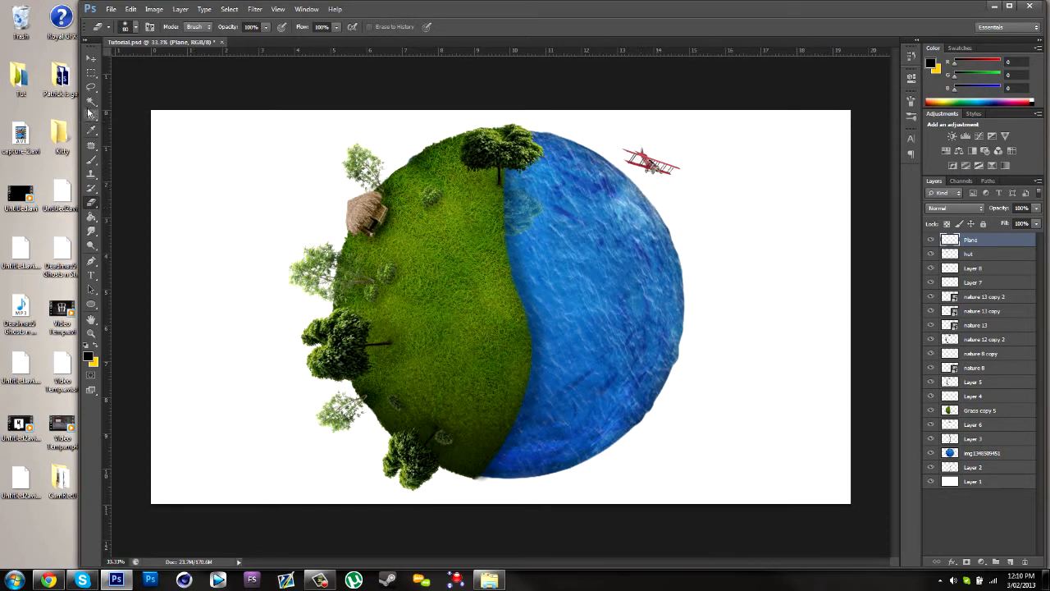
Duplicate the plane layer, move the copy onto the water and set its blending mode to Multiply.
{"action": "left_click", "coordinate": [92, 59]}
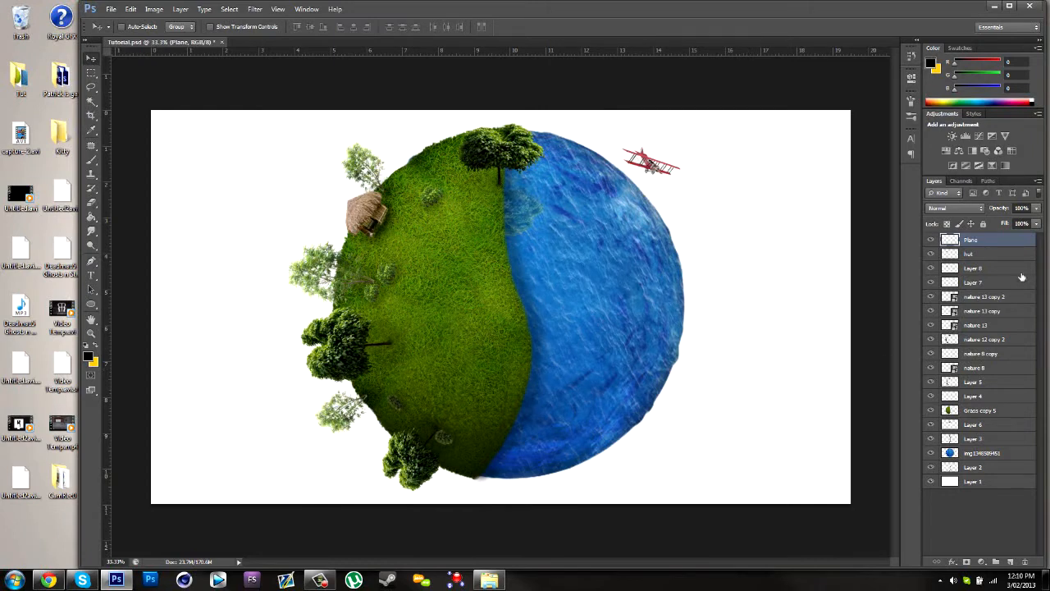
{"action": "key", "text": "ctrl+j"}
{"action": "left_click_drag", "start_coordinate": [687, 176], "coordinate": [625, 206]}
{"action": "left_click", "coordinate": [952, 208]}
{"action": "left_click", "coordinate": [951, 246]}
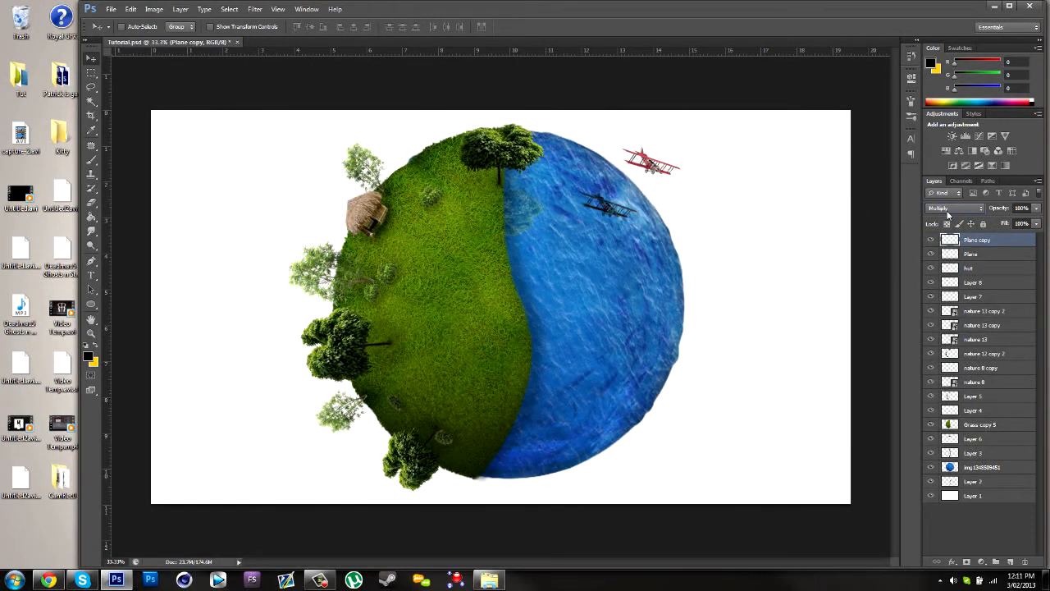
Try other blending modes such as Darker Color and Screen on the plane copy and return to Multiply.
{"action": "scroll", "coordinate": [947, 214], "scroll_direction": "down", "scroll_amount": 1}
{"action": "scroll", "coordinate": [947, 215], "scroll_direction": "down", "scroll_amount": 2}
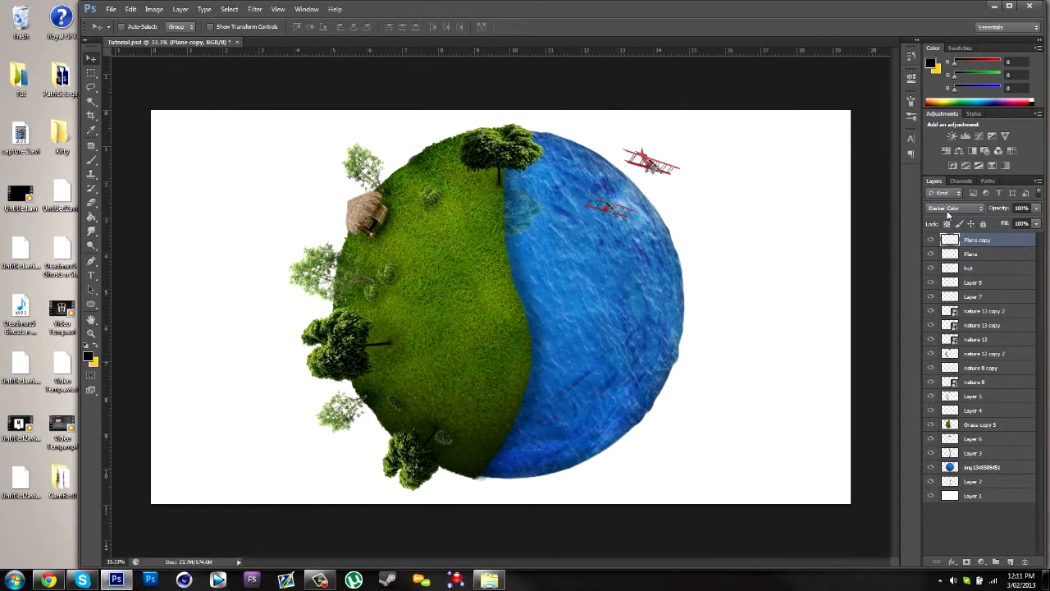
{"action": "scroll", "coordinate": [948, 214], "scroll_direction": "up", "scroll_amount": 3}
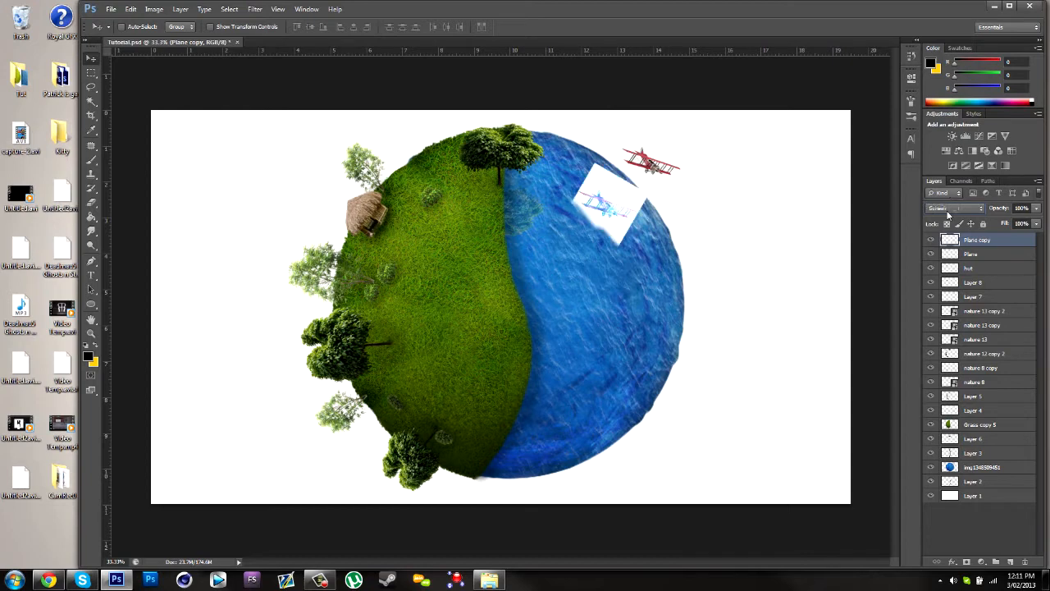
{"action": "scroll", "coordinate": [948, 214], "scroll_direction": "up", "scroll_amount": 1}
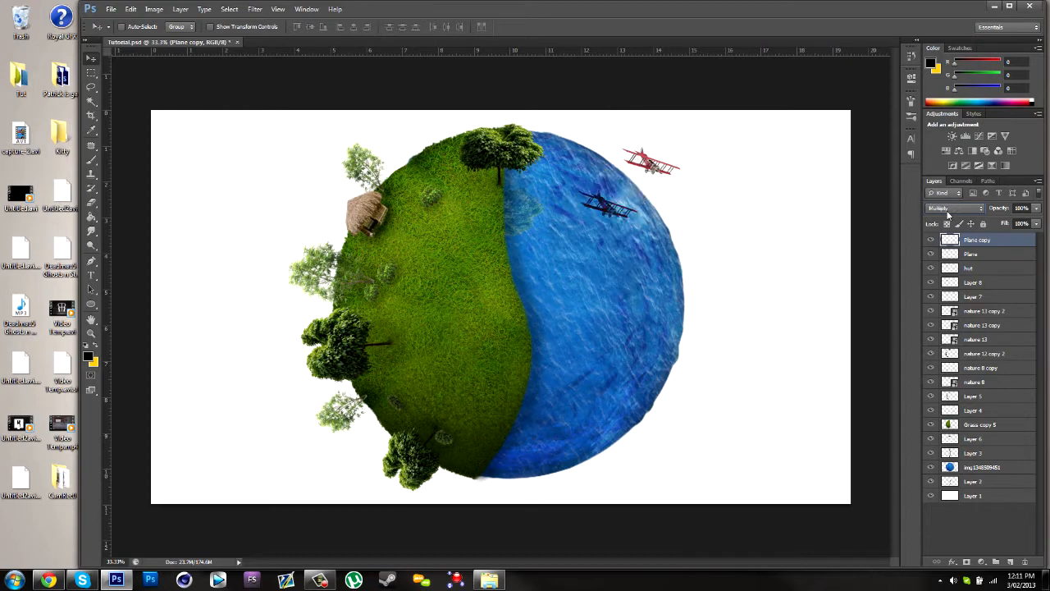
{"action": "scroll", "coordinate": [947, 214], "scroll_direction": "up", "scroll_amount": 1}
{"action": "scroll", "coordinate": [948, 215], "scroll_direction": "down", "scroll_amount": 1}
Move the plane copy nearer the water's edge, flip it horizontally and rotate it to follow the planet's curve below the plane.
{"action": "left_click_drag", "start_coordinate": [628, 210], "coordinate": [644, 205]}
{"action": "key", "text": "ctrl+t"}
{"action": "right_click", "coordinate": [652, 207]}
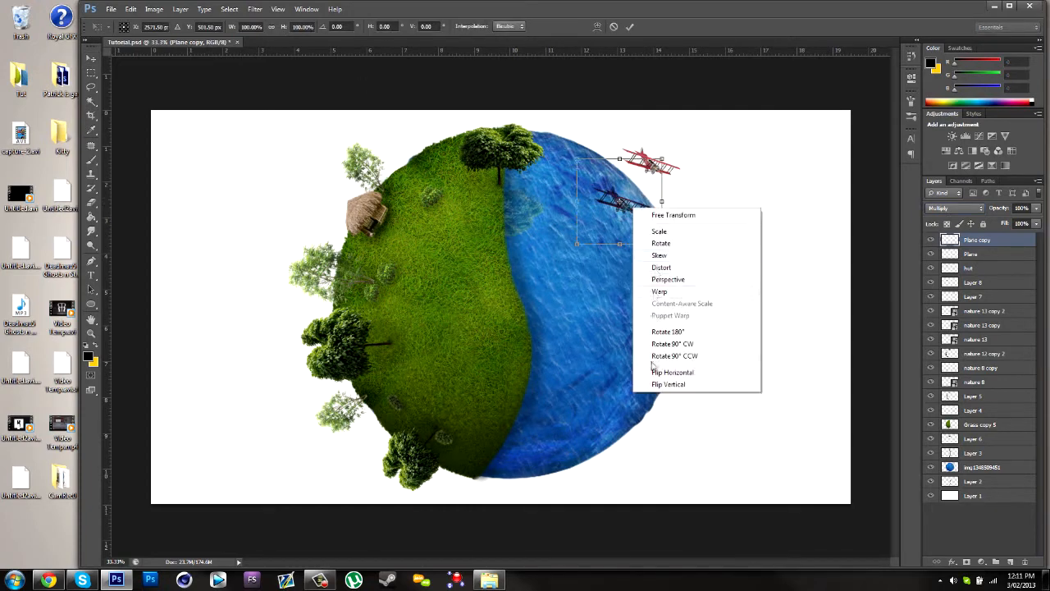
{"action": "left_click", "coordinate": [654, 375]}
{"action": "left_click_drag", "start_coordinate": [718, 205], "coordinate": [649, 296]}
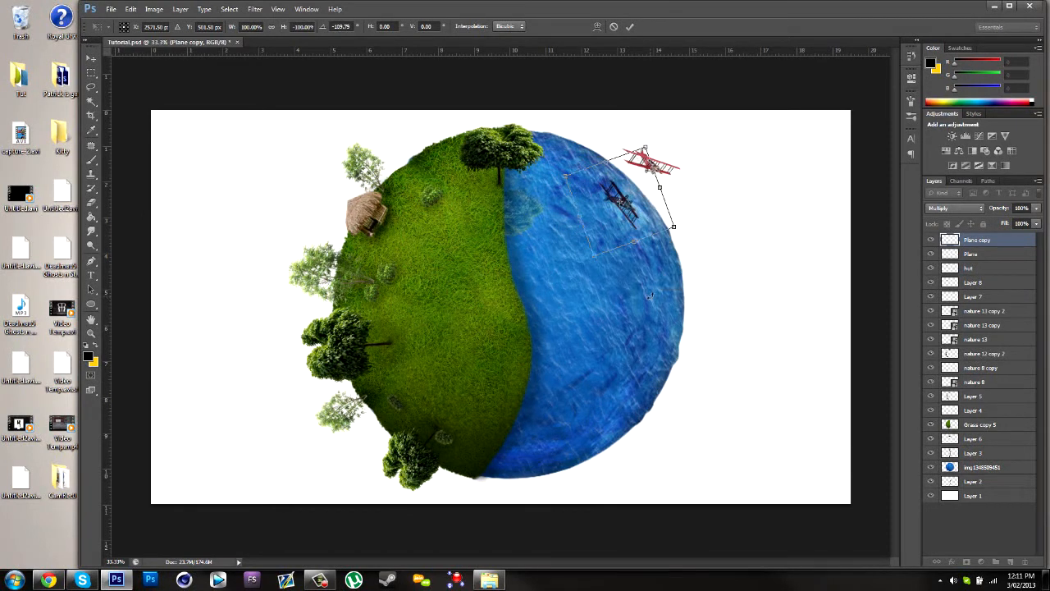
{"action": "left_click_drag", "start_coordinate": [671, 227], "coordinate": [637, 219]}
{"action": "key", "text": "Return"}
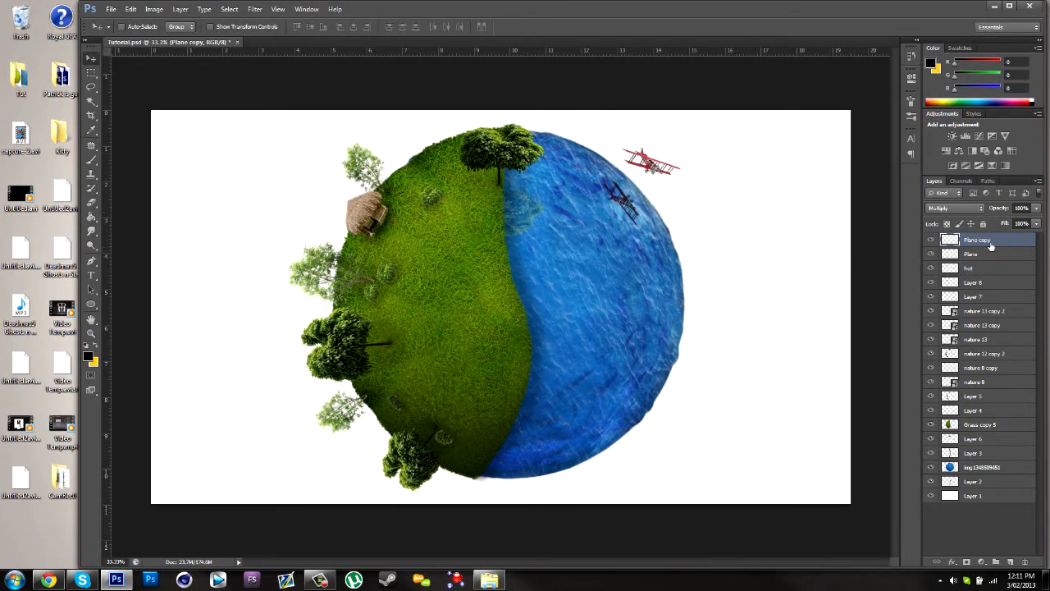
Lower the plane copy's opacity to 35% so it reads as a faint shadow on the water.
{"action": "left_click_drag", "start_coordinate": [1038, 209], "coordinate": [1011, 233]}
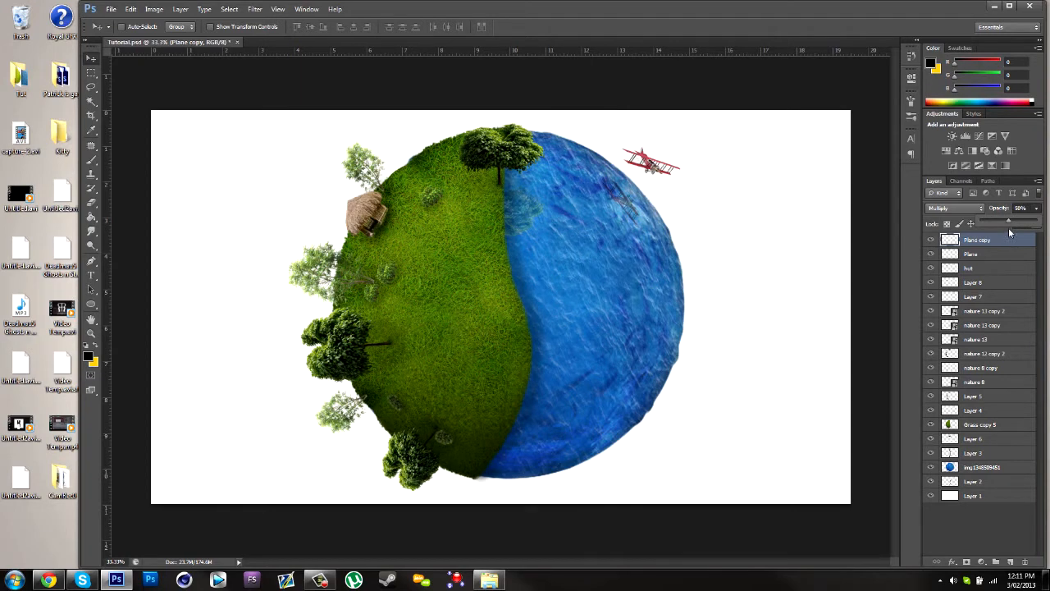
{"action": "left_click_drag", "start_coordinate": [1008, 227], "coordinate": [1000, 227]}
{"action": "left_click", "coordinate": [970, 496]}
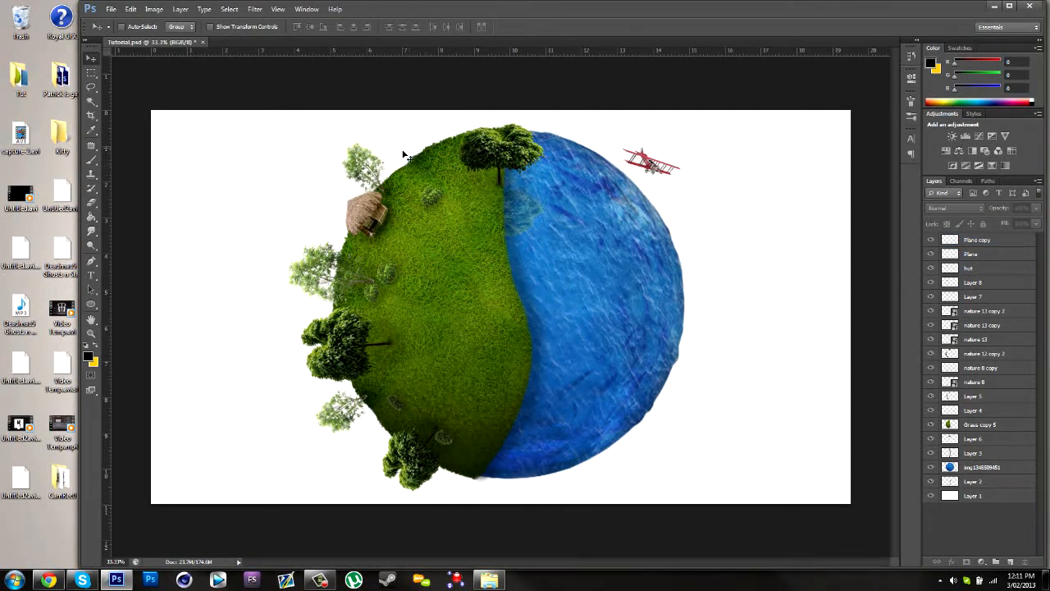
On a new layer above the plane copy, brush a smoke trail in grey (172, 172, 172) from the plane across the planet's upper edge to the hut's tree.
{"action": "left_click", "coordinate": [994, 239]}
{"action": "left_click", "coordinate": [1011, 561]}
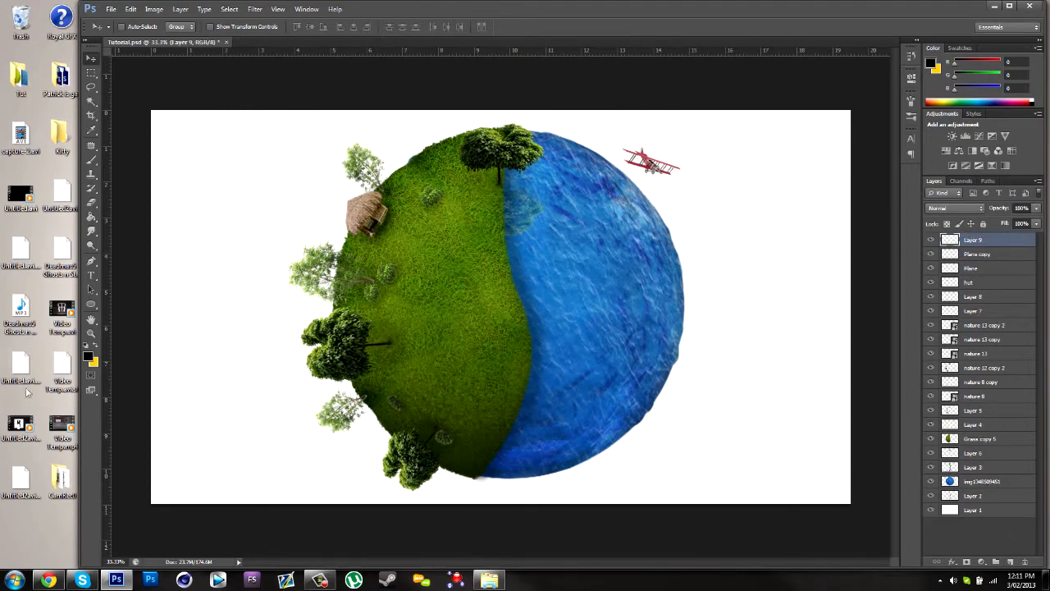
{"action": "left_click", "coordinate": [90, 358]}
{"action": "left_click_drag", "start_coordinate": [228, 332], "coordinate": [137, 315]}
{"action": "left_click", "coordinate": [416, 263]}
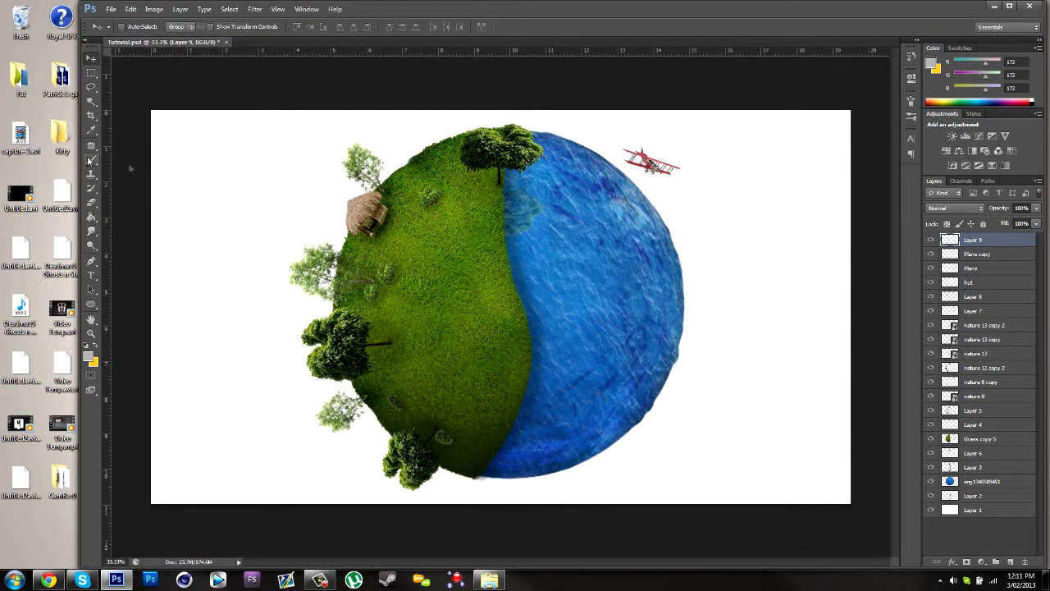
{"action": "left_click", "coordinate": [91, 161]}
{"action": "mouse_move", "coordinate": [644, 158]}
{"action": "left_mouse_down"}
{"action": "mouse_move", "coordinate": [598, 129]}
{"action": "mouse_move", "coordinate": [511, 139]}
{"action": "mouse_move", "coordinate": [443, 132]}
{"action": "mouse_move", "coordinate": [330, 175]}
{"action": "left_mouse_up"}
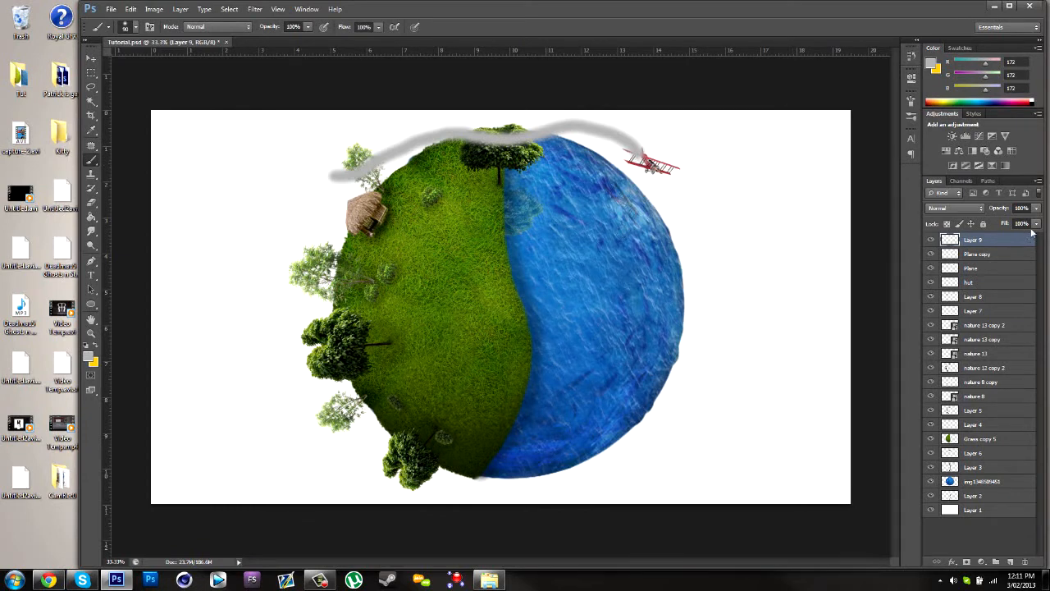
Move the smoke trail layer beneath the tree layers and erase the plane layer's leftover white covering the trail's end.
{"action": "left_click_drag", "start_coordinate": [1001, 241], "coordinate": [984, 406]}
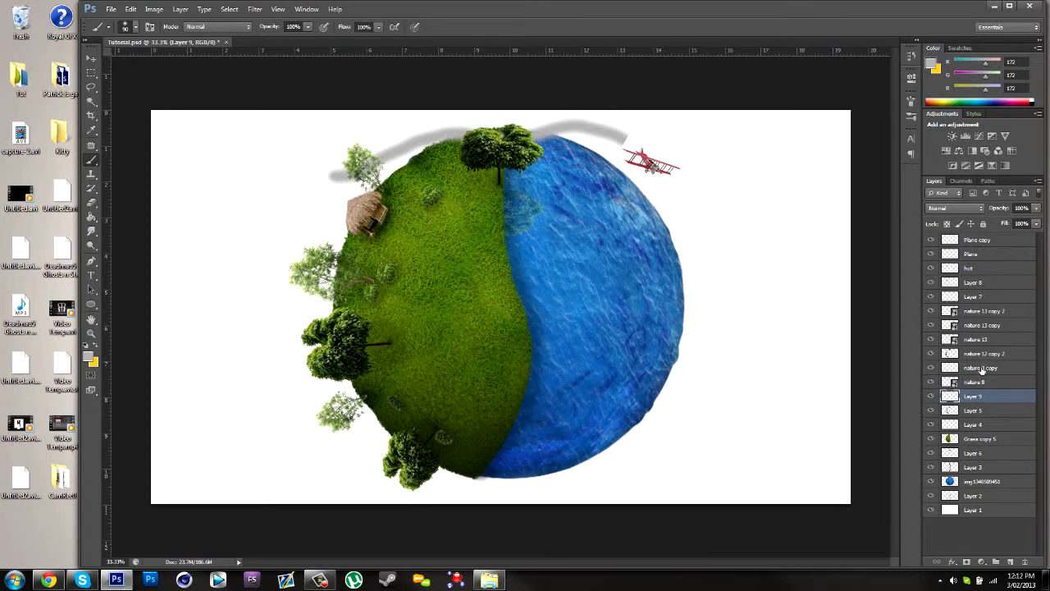
{"action": "left_click", "coordinate": [1002, 241]}
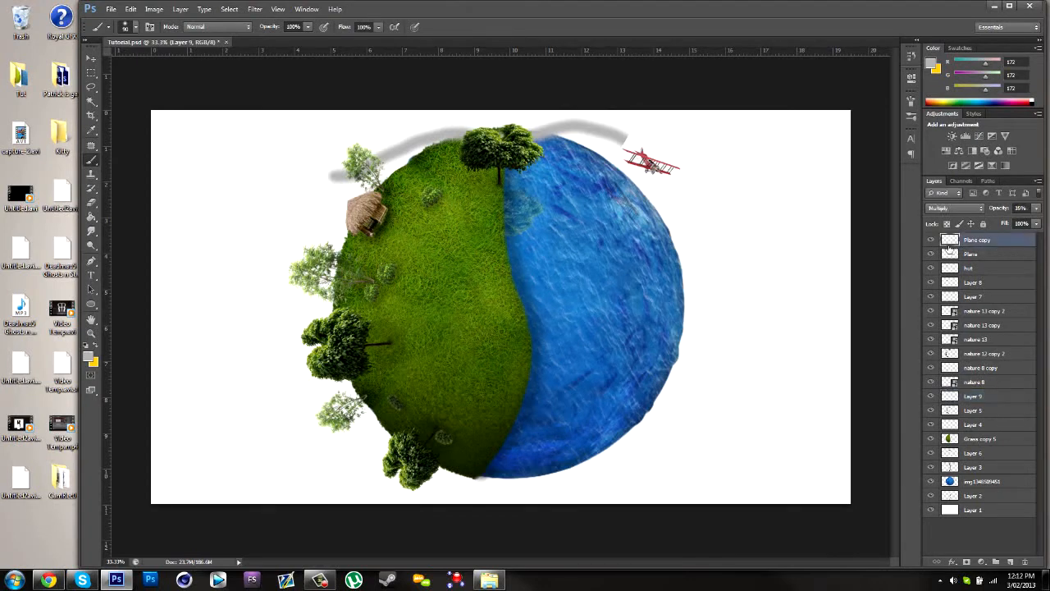
{"action": "left_click", "coordinate": [988, 255]}
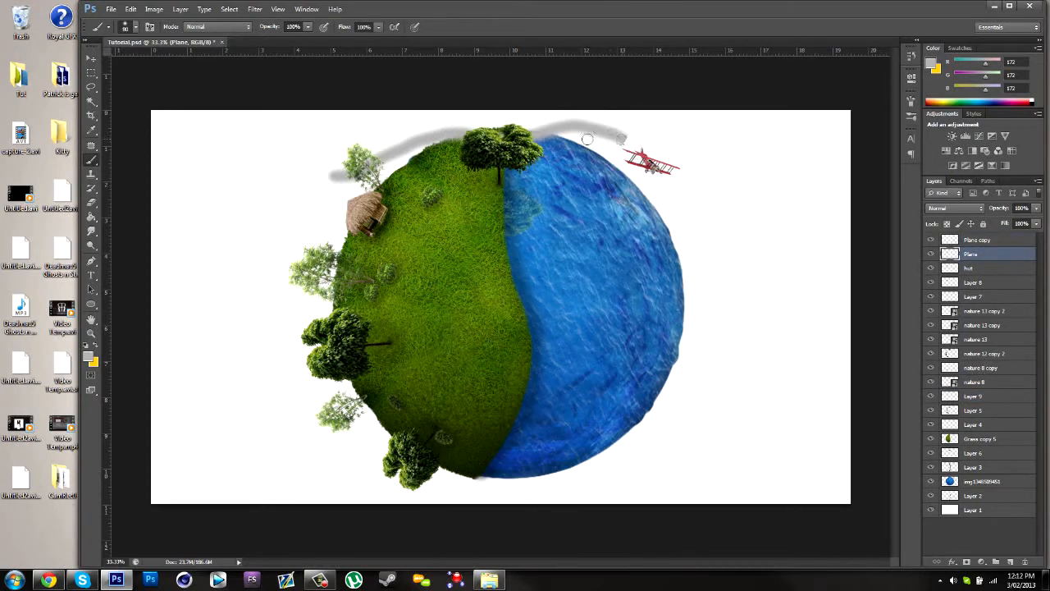
{"action": "left_click", "coordinate": [91, 203]}
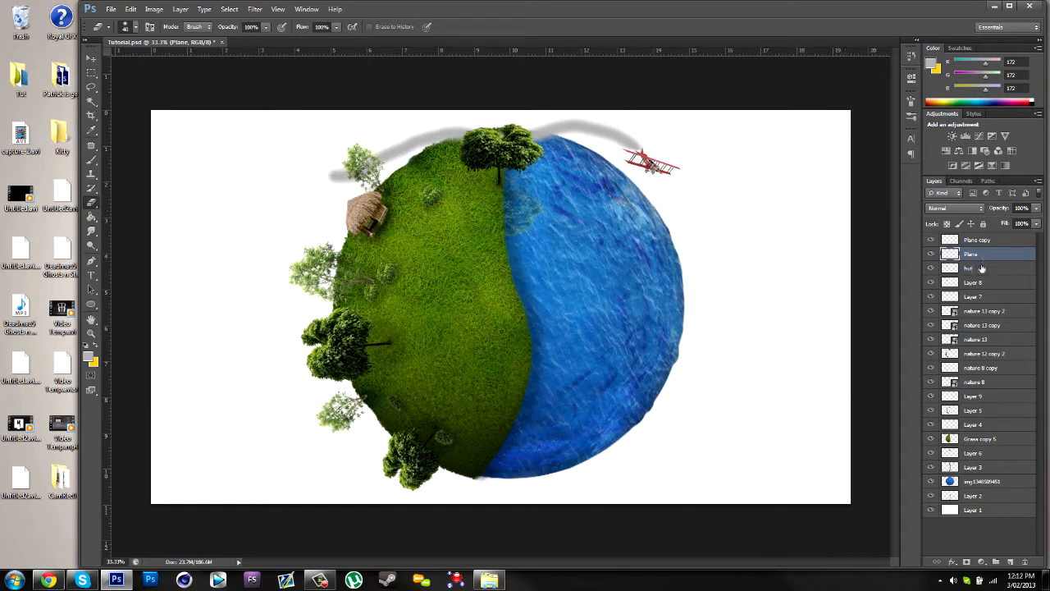
Erase the smoke trail's far end and thin it toward the large tree with a 125 px eraser, and lower its layer opacity to 46%.
{"action": "left_click", "coordinate": [999, 397]}
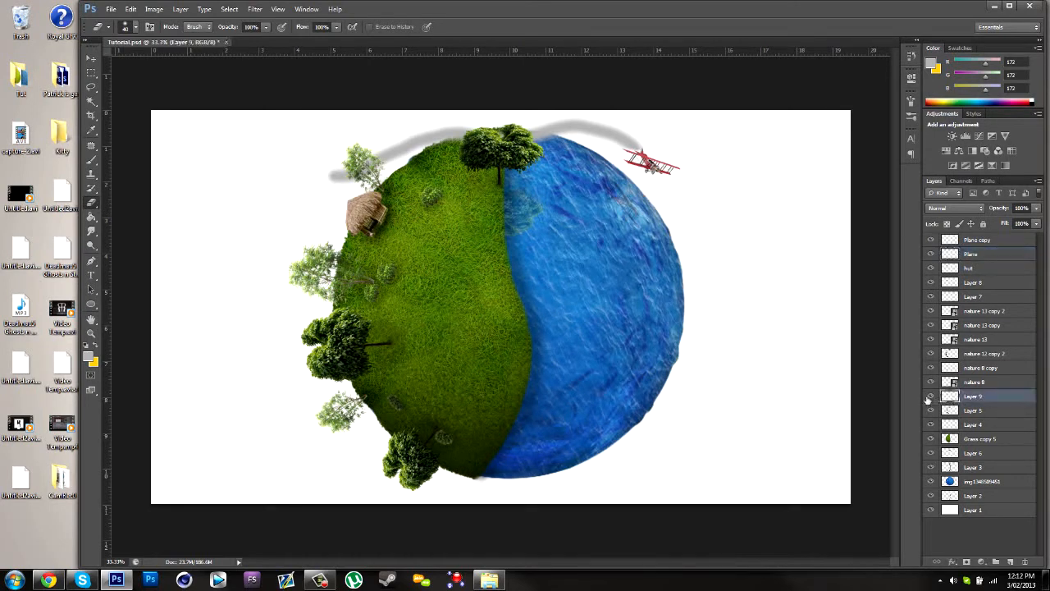
{"action": "left_click", "coordinate": [930, 396]}
{"action": "left_click", "coordinate": [930, 397]}
{"action": "key", "text": "bracketright"}
{"action": "key", "text": "bracketright"}
{"action": "key", "text": "bracketright"}
{"action": "key", "text": "bracketright"}
{"action": "key", "text": "bracketright"}
{"action": "key", "text": "bracketright"}
{"action": "key", "text": "bracketright"}
{"action": "key", "text": "bracketright"}
{"action": "key", "text": "bracketright"}
{"action": "key", "text": "bracketright"}
{"action": "key", "text": "bracketright"}
{"action": "key", "text": "bracketright"}
{"action": "key", "text": "bracketright"}
{"action": "key", "text": "bracketright"}
{"action": "key", "text": "bracketright"}
{"action": "key", "text": "bracketright"}
{"action": "key", "text": "bracketright"}
{"action": "key", "text": "bracketright"}
{"action": "key", "text": "bracketright"}
{"action": "key", "text": "bracketright"}
{"action": "key", "text": "bracketright"}
{"action": "key", "text": "bracketright"}
{"action": "key", "text": "bracketright"}
{"action": "key", "text": "bracketright"}
{"action": "left_click", "coordinate": [316, 186]}
{"action": "key", "text": "bracketleft"}
{"action": "key", "text": "bracketleft"}
{"action": "key", "text": "bracketleft"}
{"action": "key", "text": "bracketleft"}
{"action": "key", "text": "bracketleft"}
{"action": "key", "text": "bracketleft"}
{"action": "key", "text": "bracketleft"}
{"action": "key", "text": "bracketleft"}
{"action": "key", "text": "bracketleft"}
{"action": "key", "text": "bracketleft"}
{"action": "key", "text": "bracketleft"}
{"action": "key", "text": "bracketleft"}
{"action": "key", "text": "bracketleft"}
{"action": "key", "text": "bracketleft"}
{"action": "key", "text": "bracketleft"}
{"action": "key", "text": "bracketleft"}
{"action": "key", "text": "bracketleft"}
{"action": "key", "text": "bracketleft"}
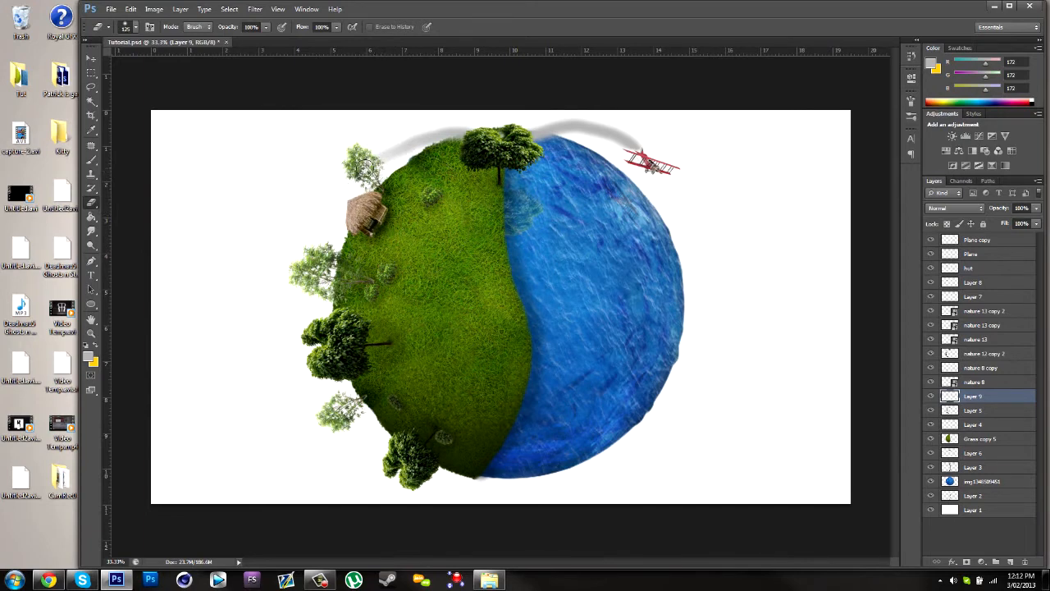
{"action": "mouse_move", "coordinate": [366, 168]}
{"action": "left_mouse_down"}
{"action": "mouse_move", "coordinate": [441, 144]}
{"action": "mouse_move", "coordinate": [483, 155]}
{"action": "left_mouse_up"}
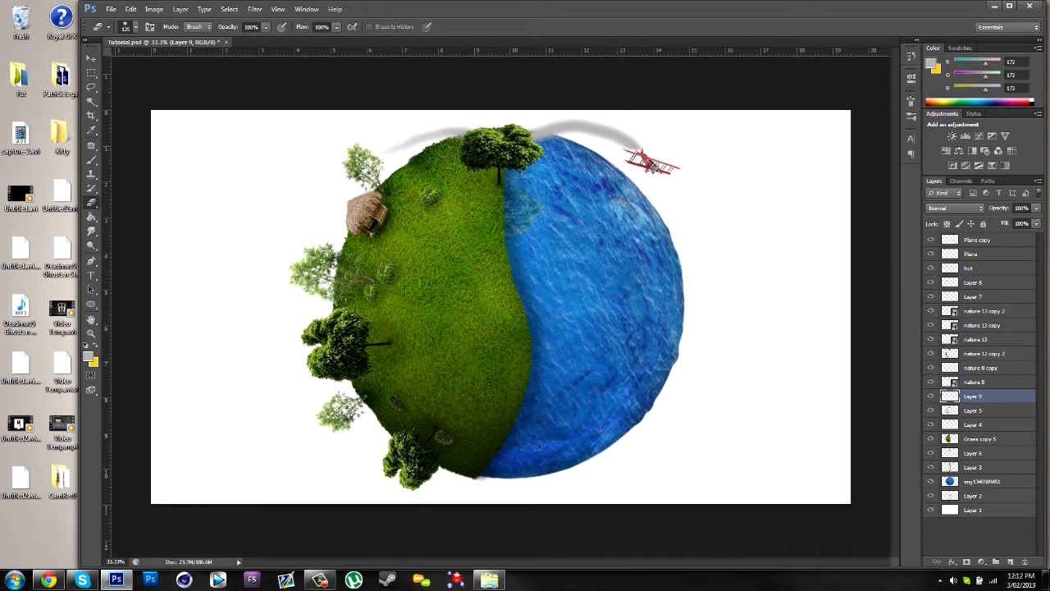
{"action": "left_click", "coordinate": [1036, 208]}
{"action": "left_click_drag", "start_coordinate": [1035, 224], "coordinate": [1017, 223]}
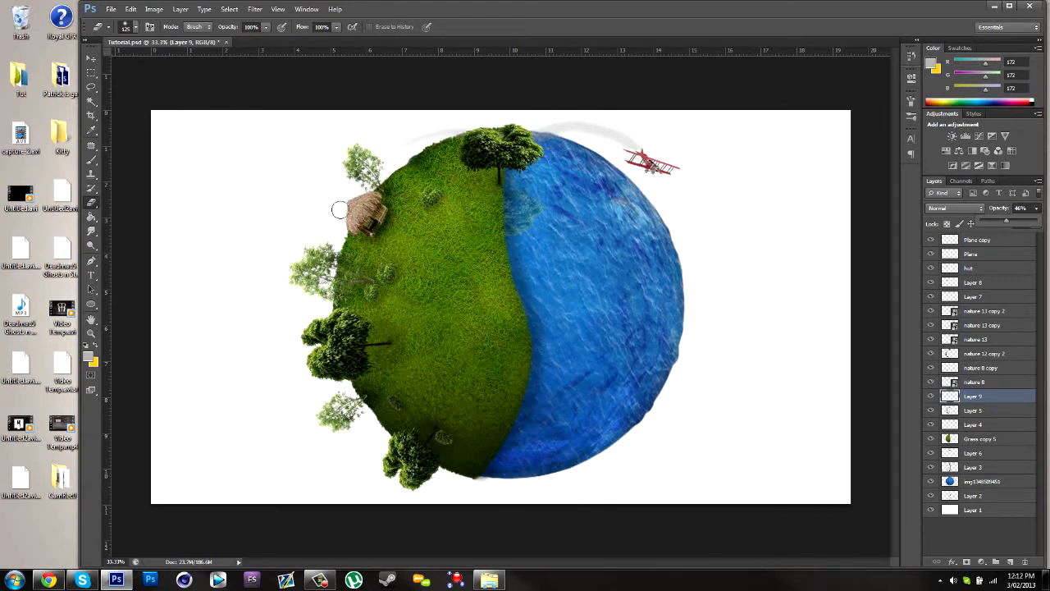
Give the eraser the 24 px spatter tip and enlarge it to 80 px.
{"action": "left_click", "coordinate": [133, 27]}
{"action": "scroll", "coordinate": [174, 132], "scroll_direction": "down", "scroll_amount": 5}
{"action": "left_click", "coordinate": [190, 153]}
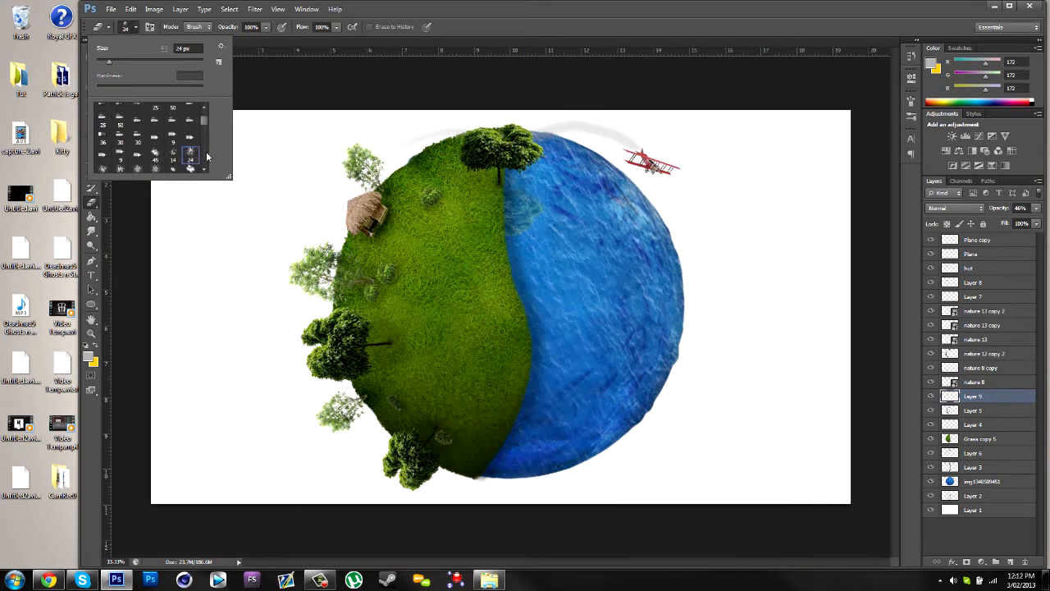
{"action": "left_click", "coordinate": [738, 59]}
{"action": "key", "text": "bracketright"}
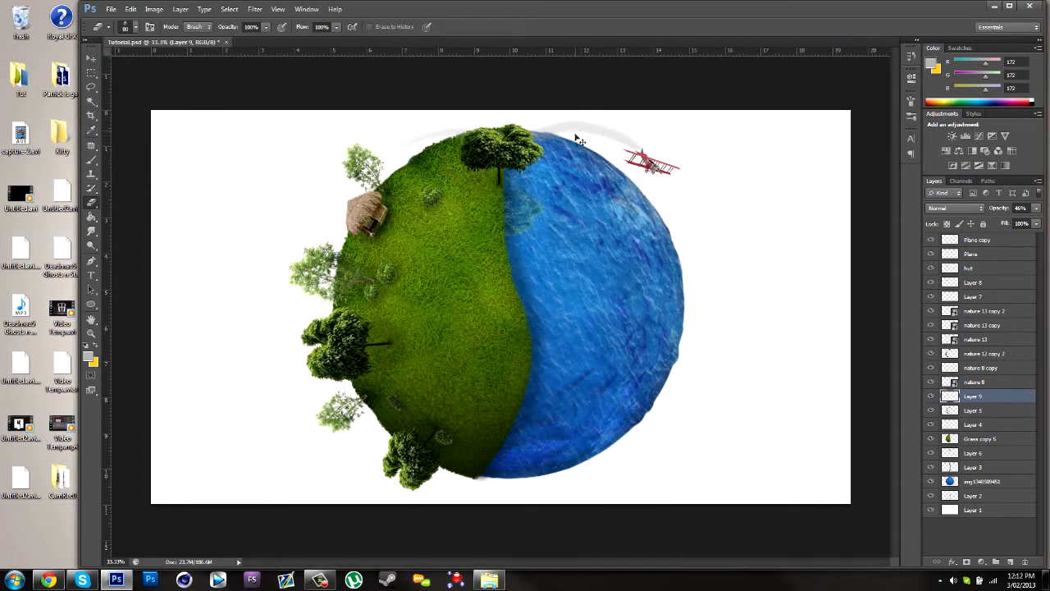
Enable Shape Dynamics for the eraser with 50% minimum diameter, 49% angle jitter, 53% roundness jitter and 51% minimum roundness.
{"action": "left_click", "coordinate": [911, 102]}
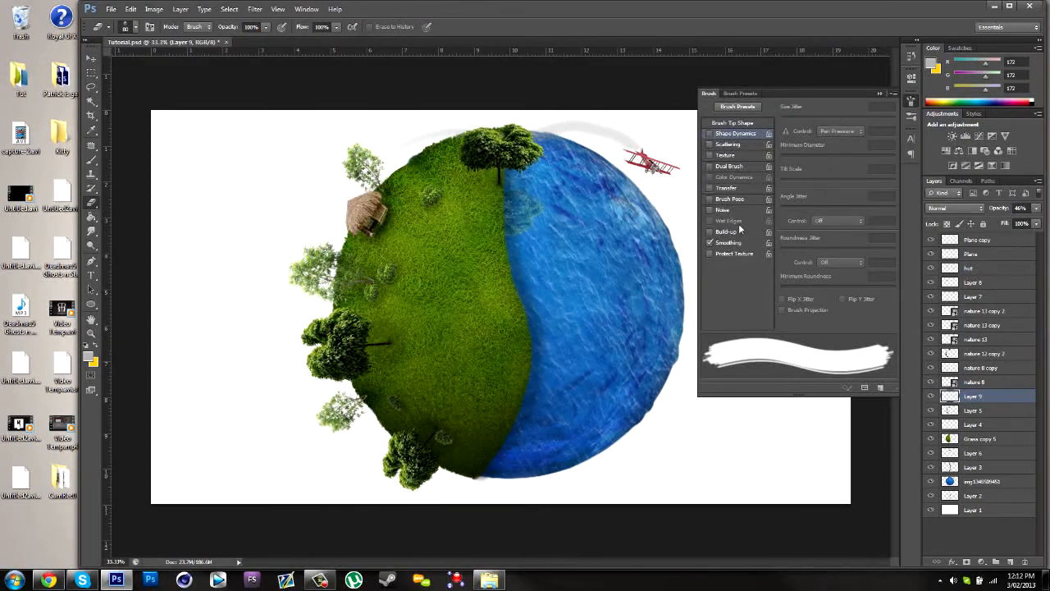
{"action": "left_click", "coordinate": [732, 135]}
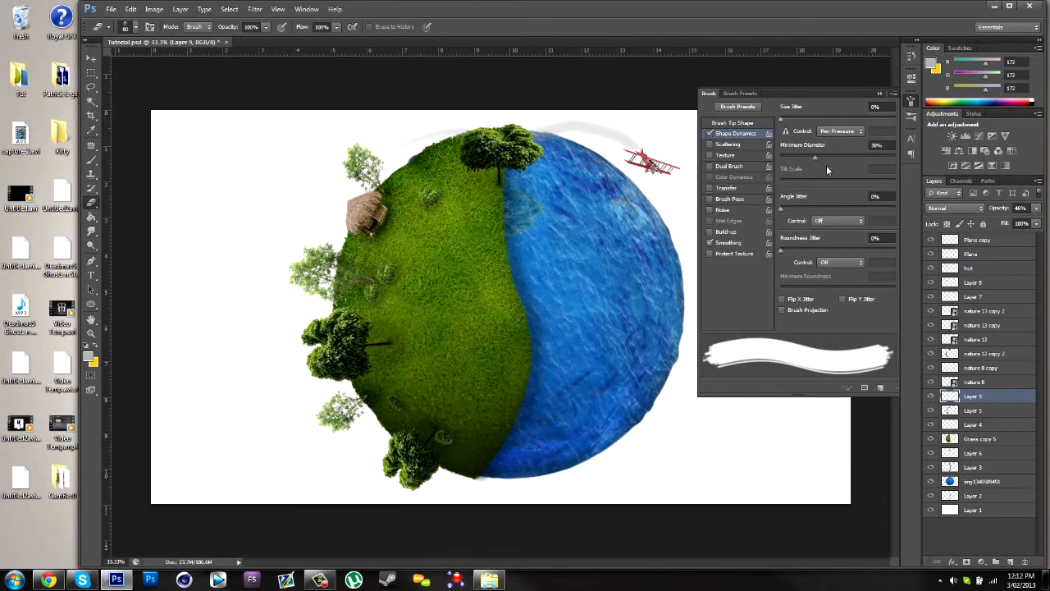
{"action": "left_click_drag", "start_coordinate": [798, 208], "coordinate": [836, 209]}
{"action": "left_click_drag", "start_coordinate": [785, 247], "coordinate": [840, 249]}
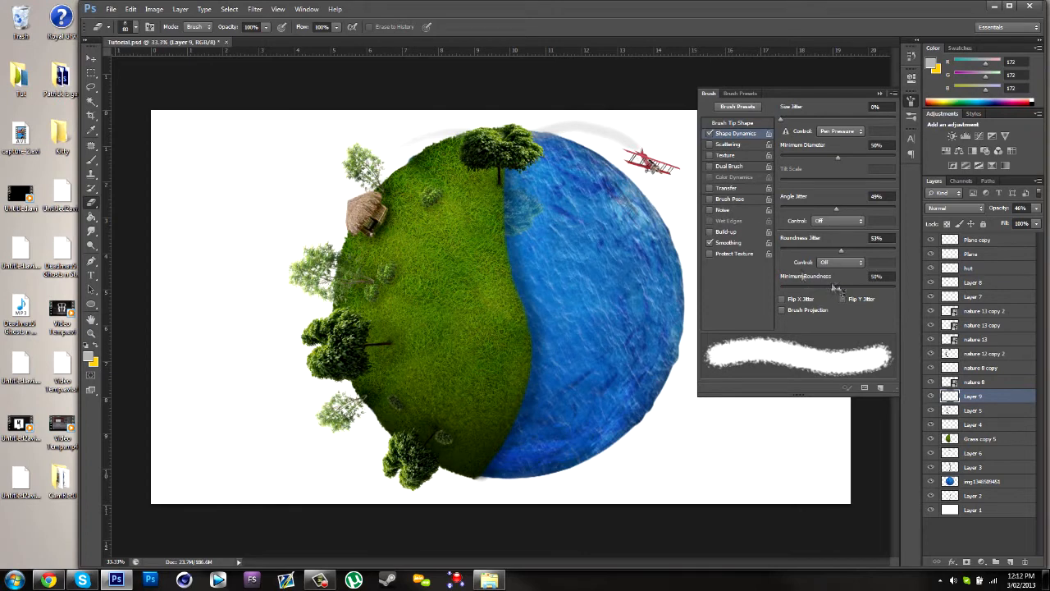
Set the eraser tip's spacing to 99% and reduce the smoke trail layer's opacity to 30%.
{"action": "left_click", "coordinate": [731, 123]}
{"action": "left_click_drag", "start_coordinate": [780, 301], "coordinate": [835, 301]}
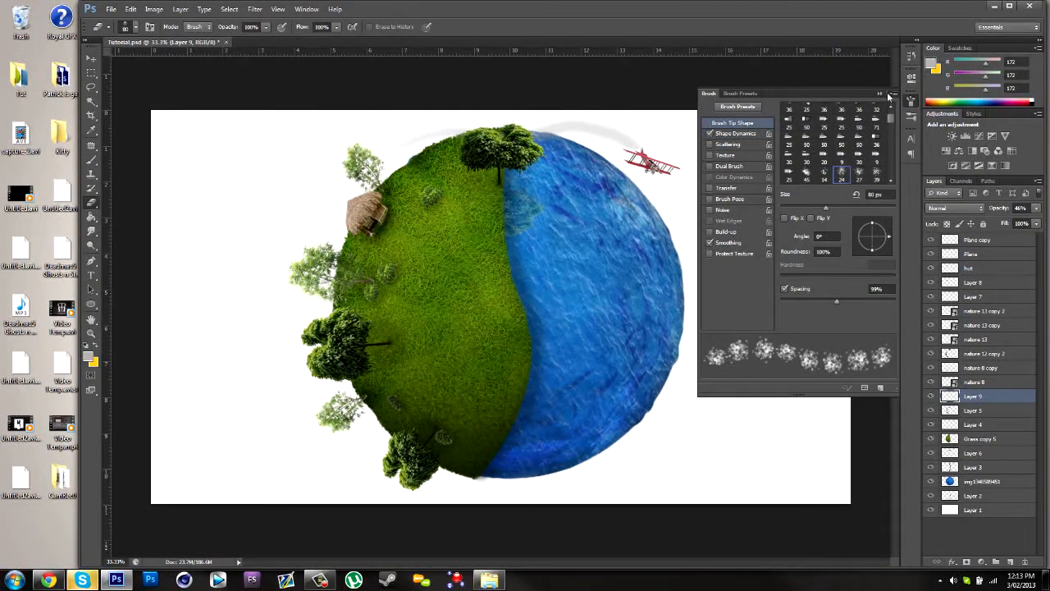
{"action": "left_click", "coordinate": [879, 93]}
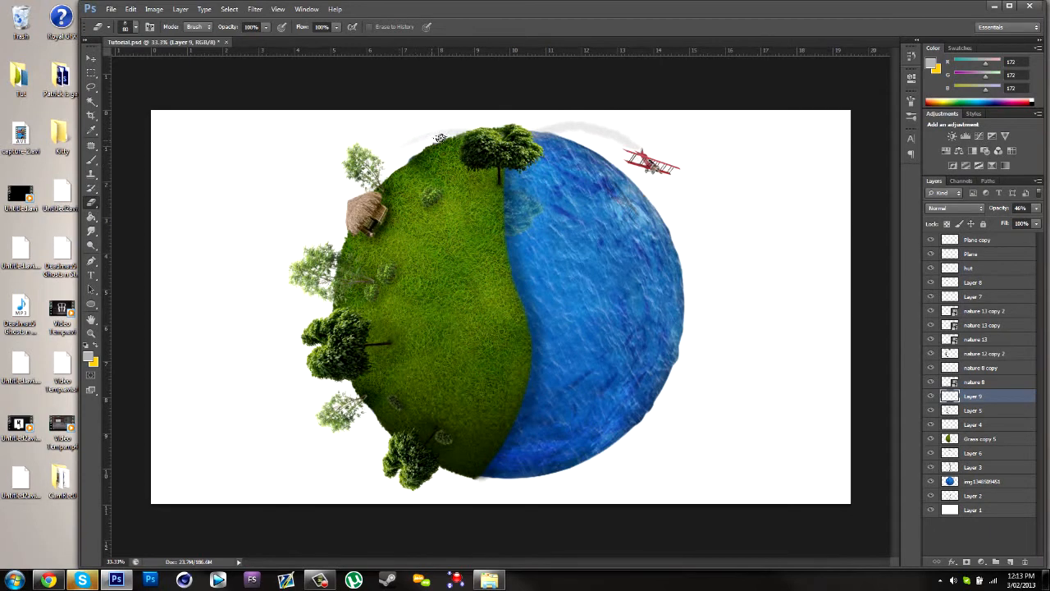
{"action": "left_click", "coordinate": [1037, 208]}
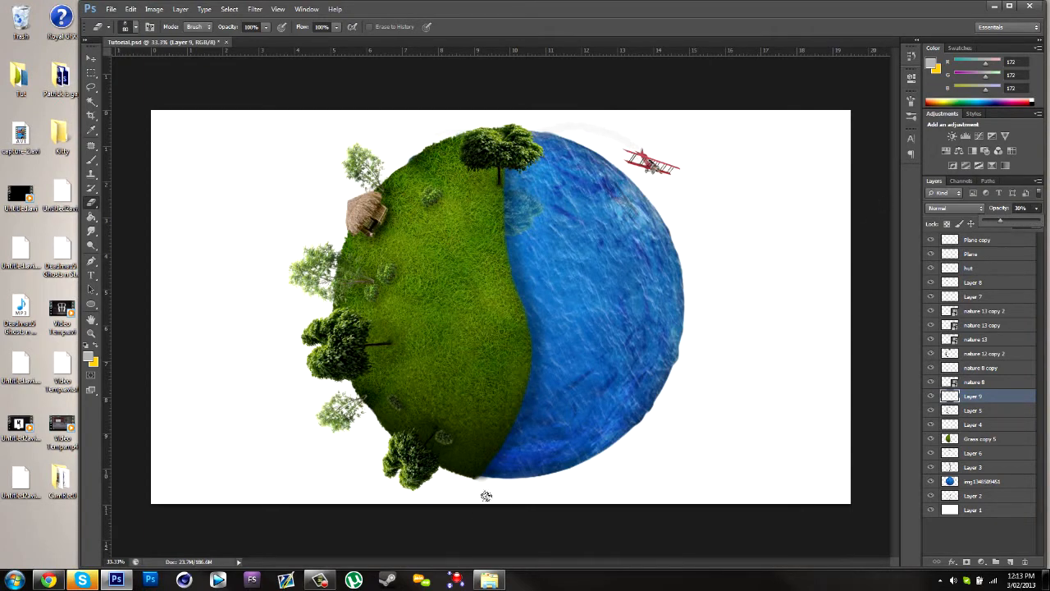
Try placing ship.jpg from the Tut folder, scaled to about 17% and rotated about 94° against the planet's outer water edge.
{"action": "left_click", "coordinate": [489, 579]}
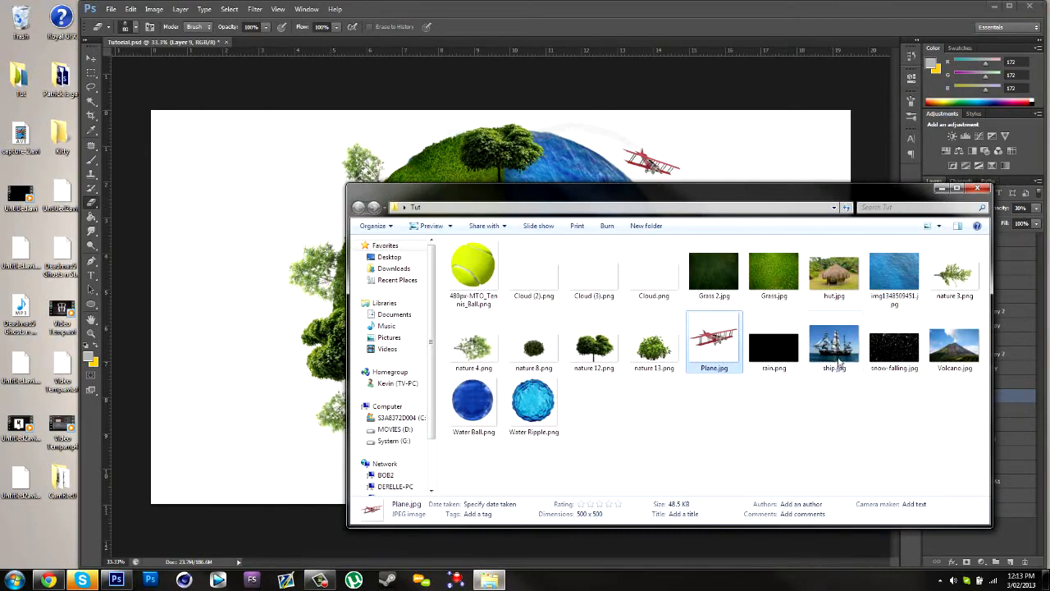
{"action": "left_click_drag", "start_coordinate": [840, 357], "coordinate": [525, 120]}
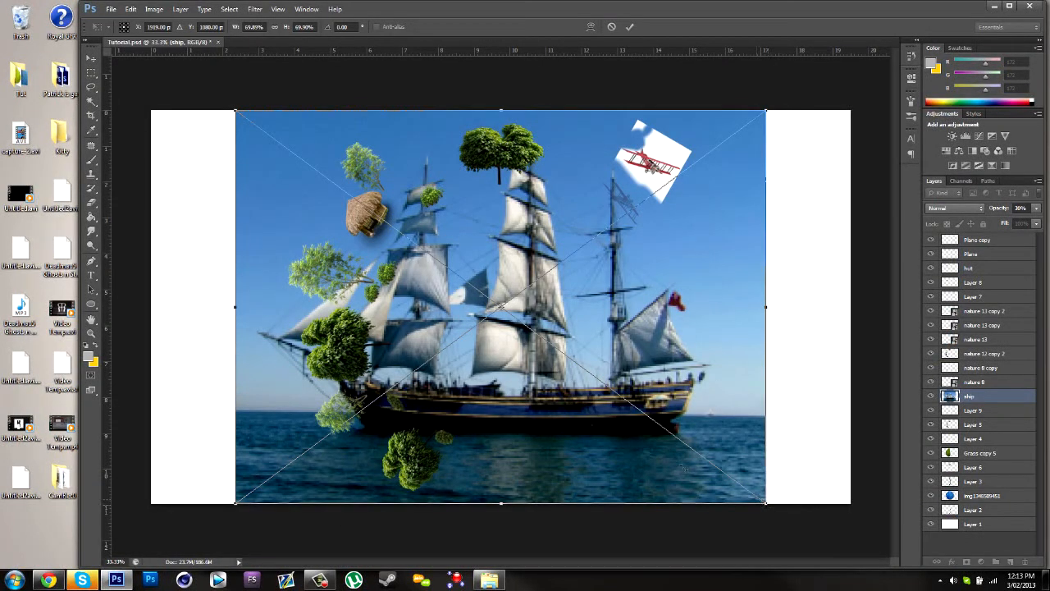
{"action": "left_click_drag", "start_coordinate": [765, 502], "coordinate": [367, 208]}
{"action": "left_click_drag", "start_coordinate": [565, 292], "coordinate": [678, 282]}
{"action": "left_click_drag", "start_coordinate": [731, 403], "coordinate": [596, 448]}
{"action": "left_click_drag", "start_coordinate": [658, 299], "coordinate": [707, 307]}
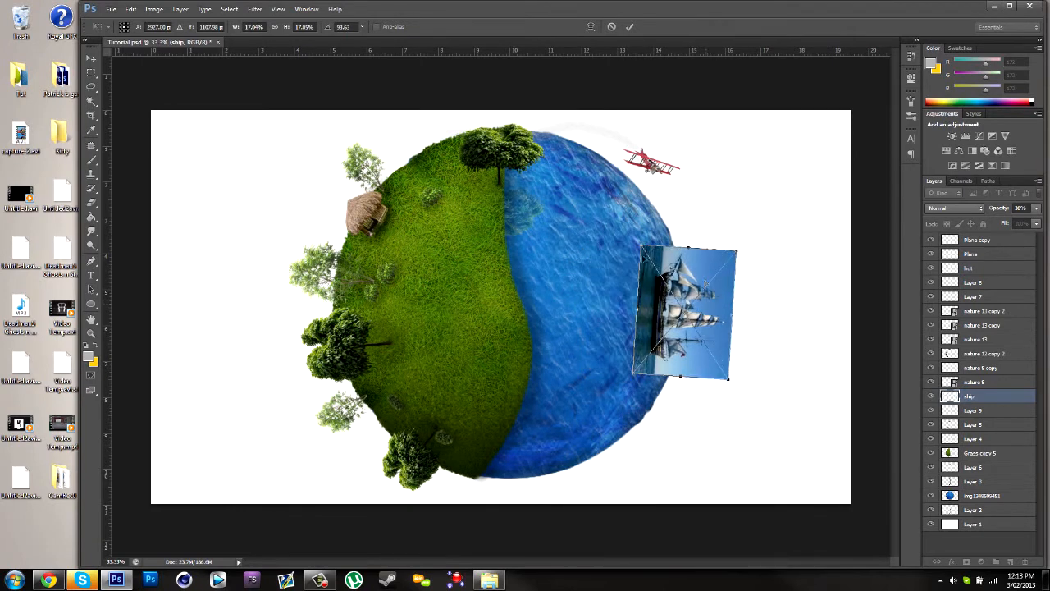
{"action": "key", "text": "Return"}
{"action": "key", "text": "Delete"}
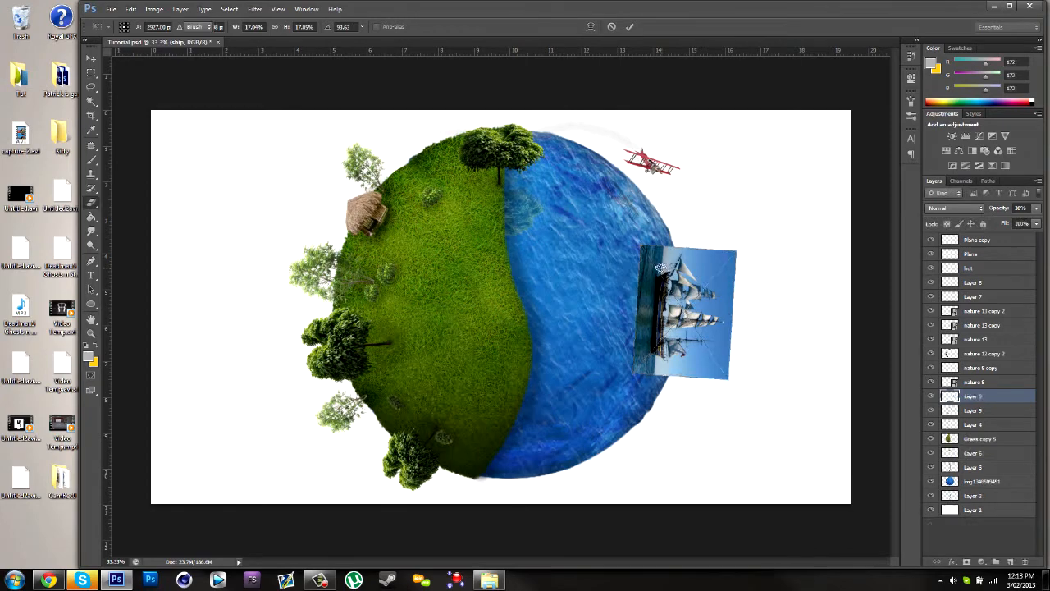
Place ship.jpg from the Tut folder at its default size and move its layer above all the others.
{"action": "left_click", "coordinate": [488, 580]}
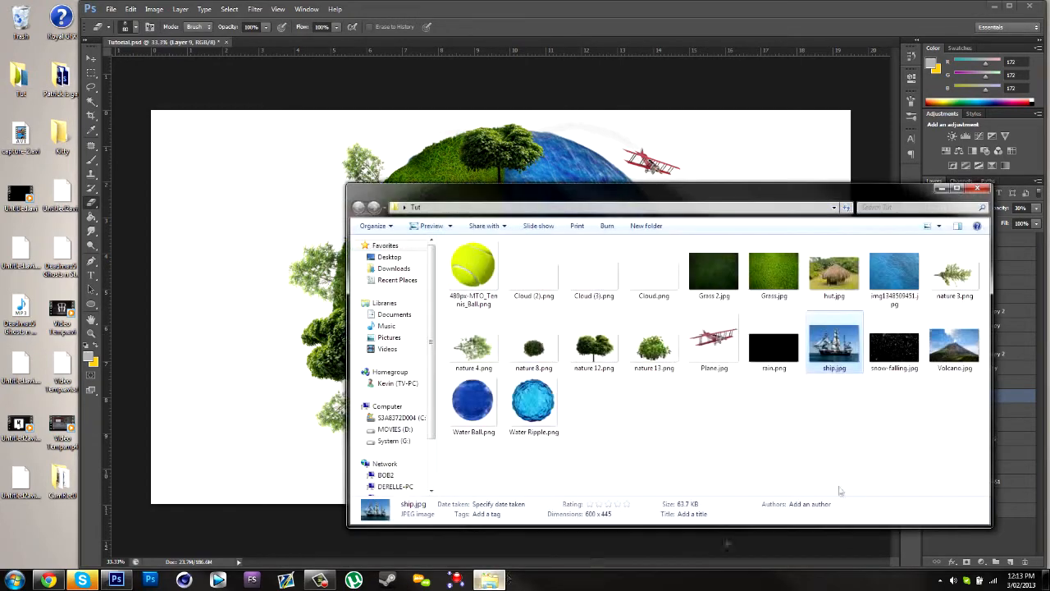
{"action": "left_click_drag", "start_coordinate": [834, 349], "coordinate": [447, 246]}
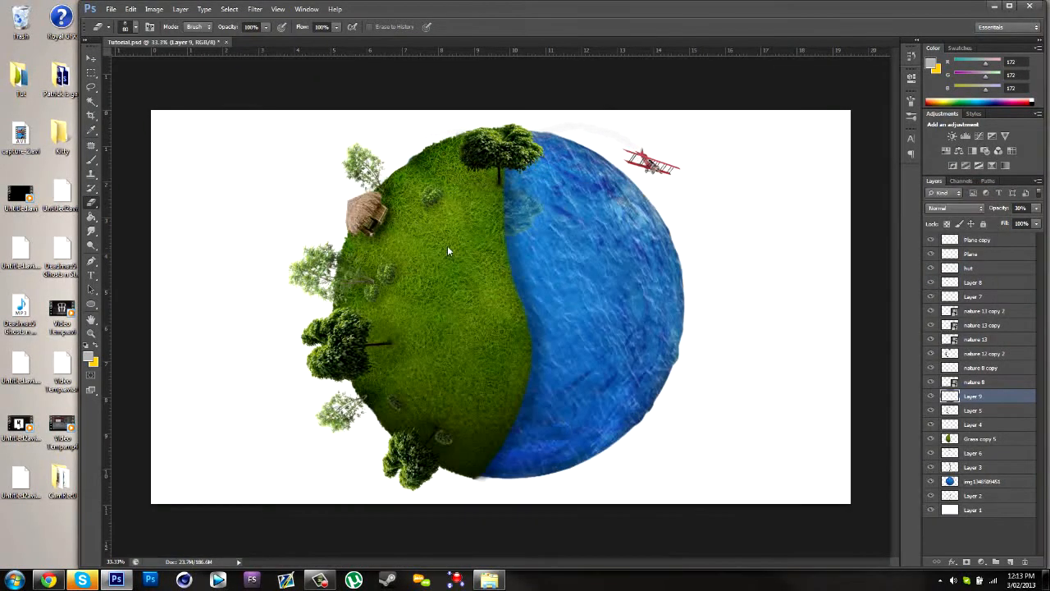
{"action": "key", "text": "Return"}
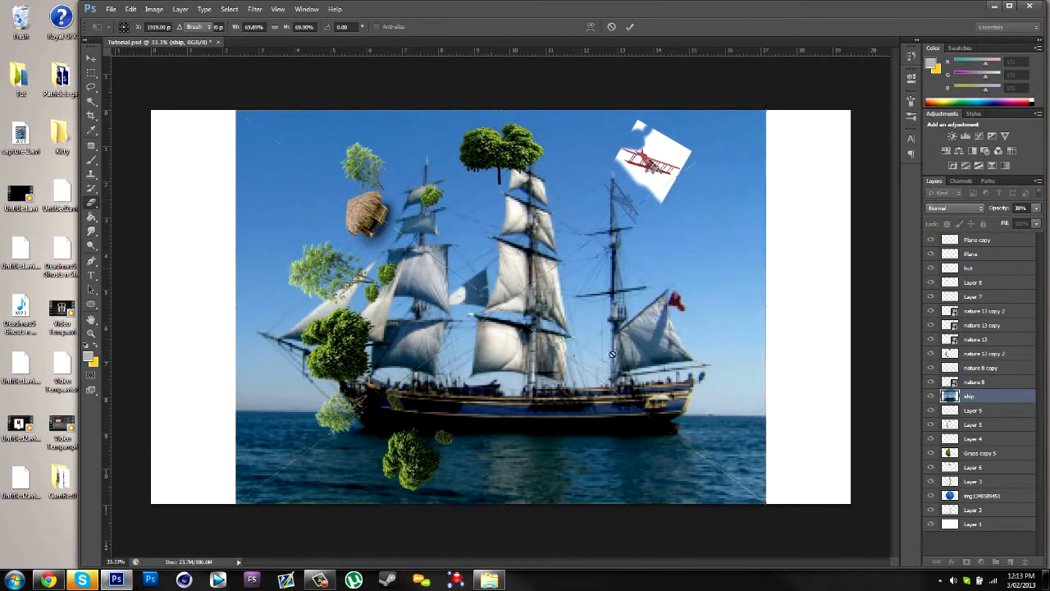
{"action": "left_click_drag", "start_coordinate": [1006, 402], "coordinate": [1009, 237]}
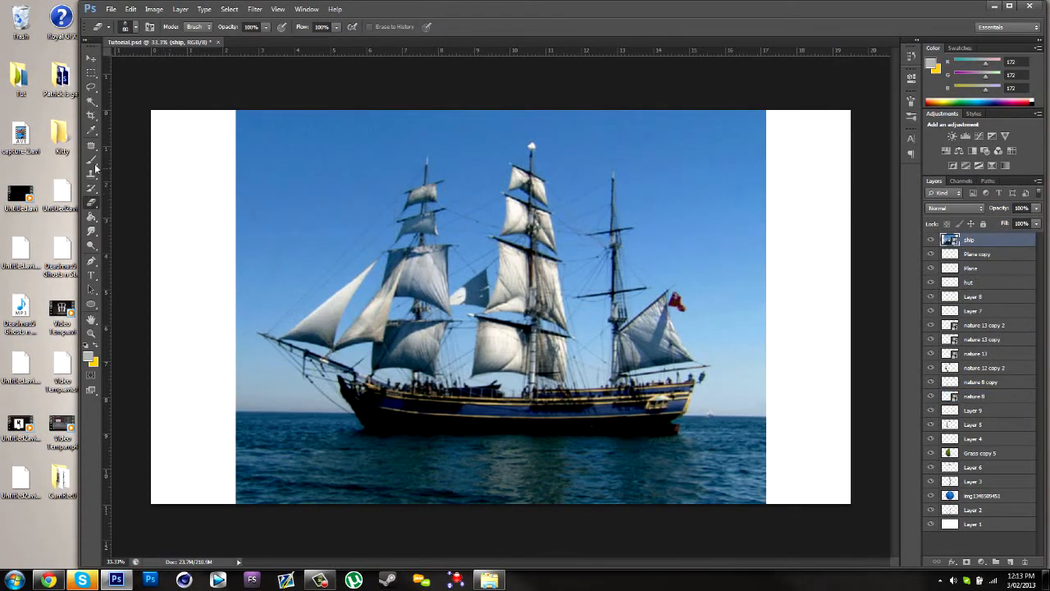
Rasterize the ship layer and delete its upper sky and the sky behind the stern flag using the Magic Wand at tolerance 32.
{"action": "left_click", "coordinate": [92, 101]}
{"action": "right_click", "coordinate": [989, 239]}
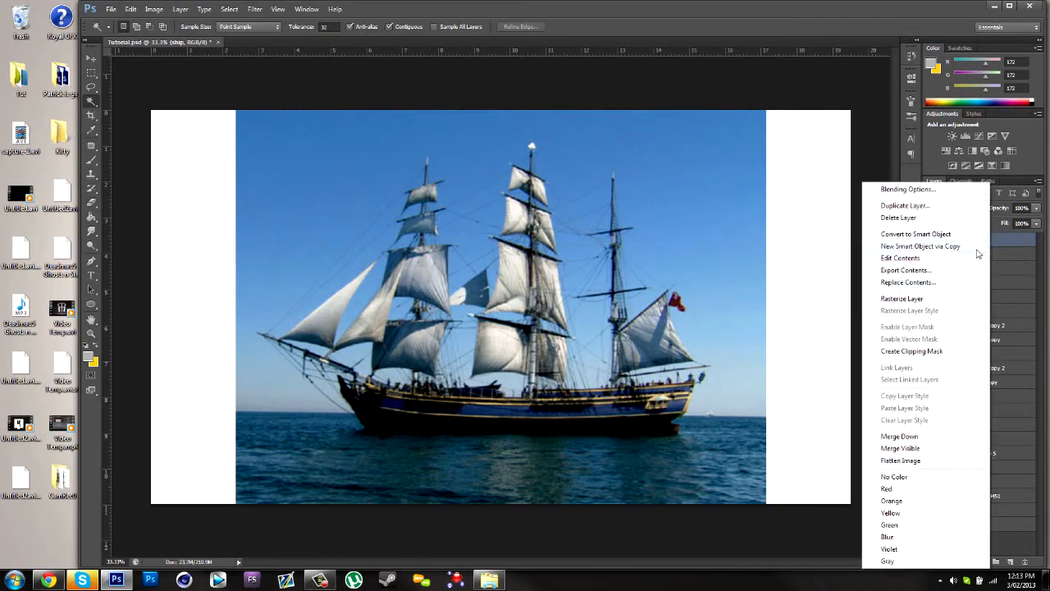
{"action": "left_click", "coordinate": [892, 302]}
{"action": "left_click", "coordinate": [658, 198]}
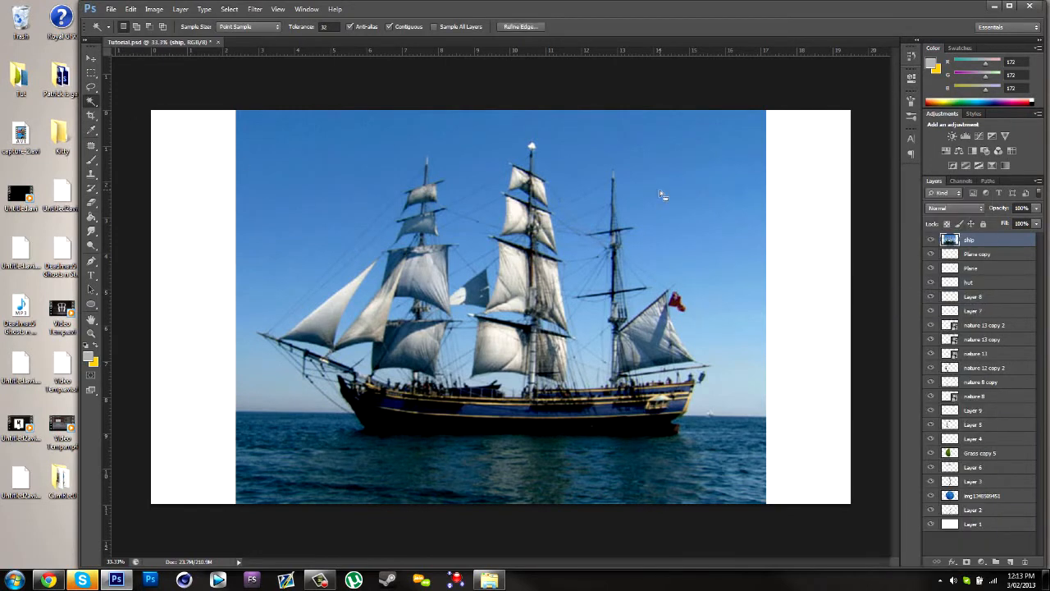
{"action": "key", "text": "Delete"}
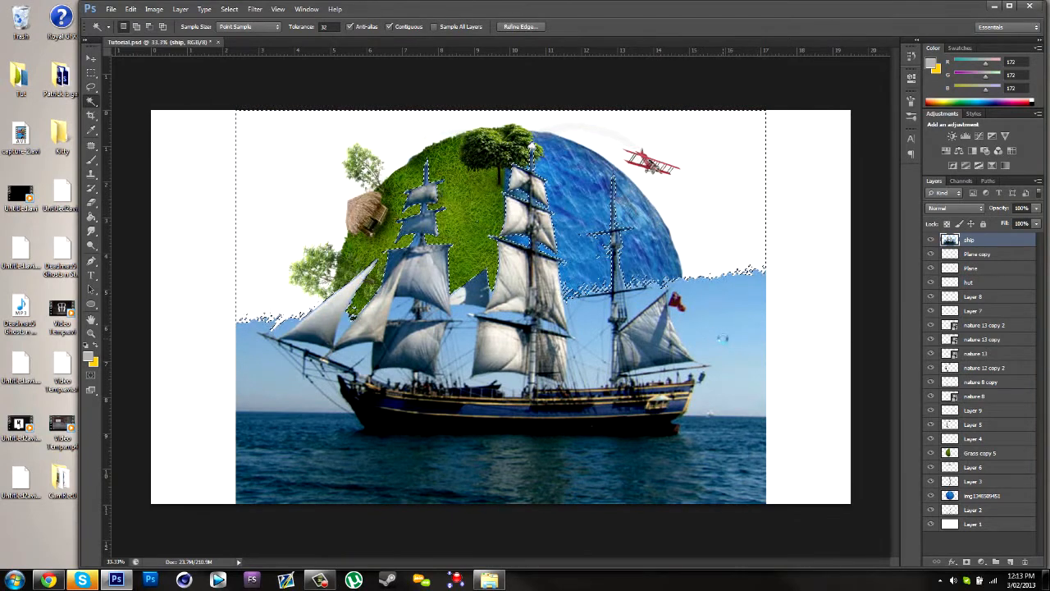
{"action": "key", "text": "Delete"}
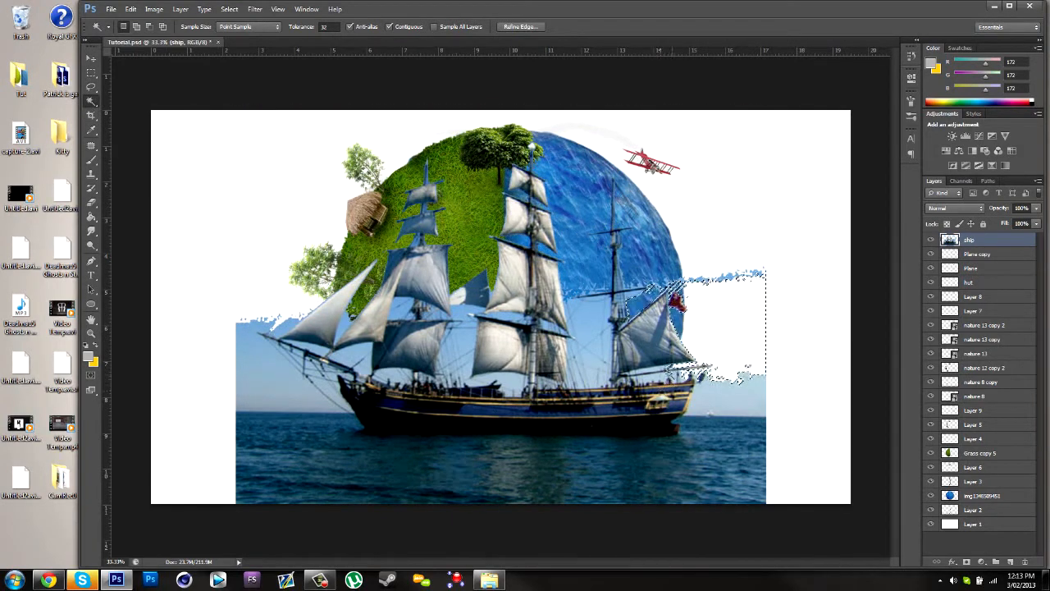
Delete the sky beside the ship's bow and the remaining patches around its front sails using the Magic Wand.
{"action": "left_click", "coordinate": [349, 331]}
{"action": "key", "text": "Delete"}
{"action": "left_click", "coordinate": [350, 325]}
{"action": "key", "text": "Delete"}
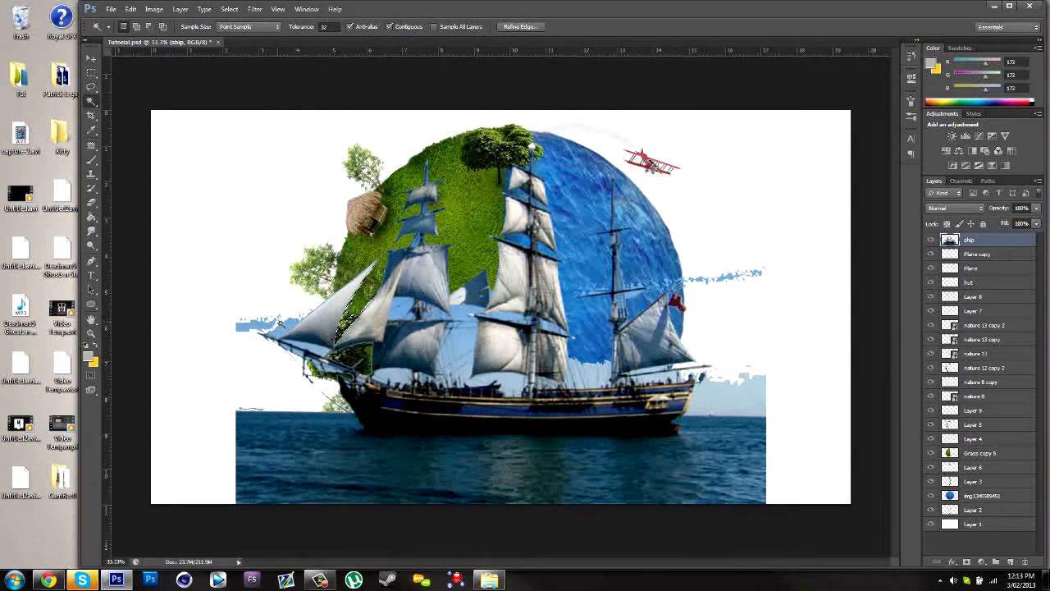
{"action": "left_click", "coordinate": [293, 324]}
{"action": "key", "text": "Delete"}
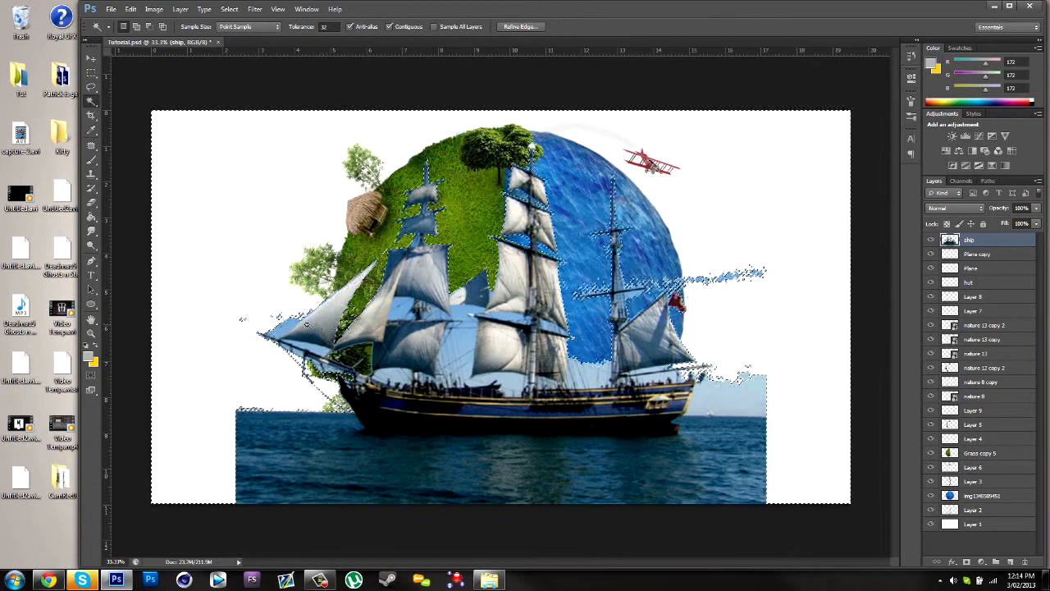
{"action": "left_click", "coordinate": [296, 328]}
{"action": "key", "text": "Delete"}
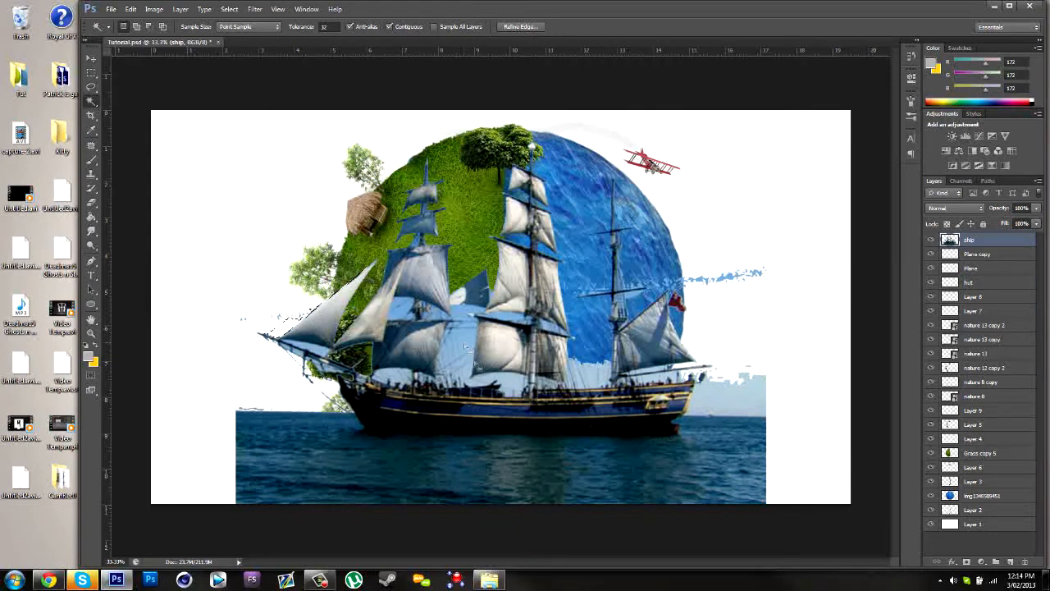
Delete the sky behind the stern and between the masts just above the deck using the Magic Wand.
{"action": "key", "text": "Delete"}
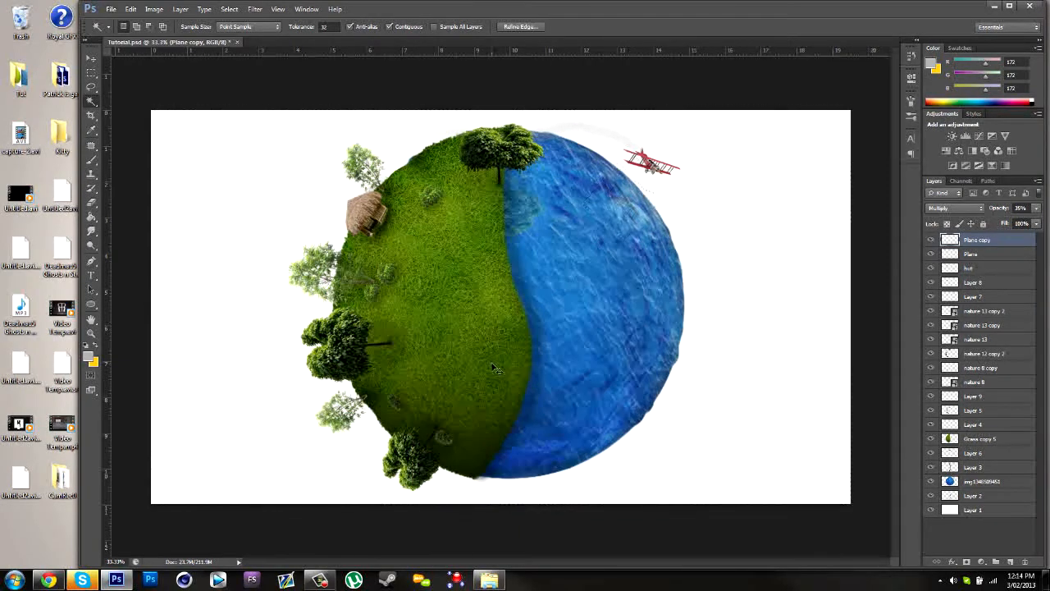
{"action": "key", "text": "ctrl+z"}
{"action": "left_click", "coordinate": [719, 393]}
{"action": "key", "text": "Delete"}
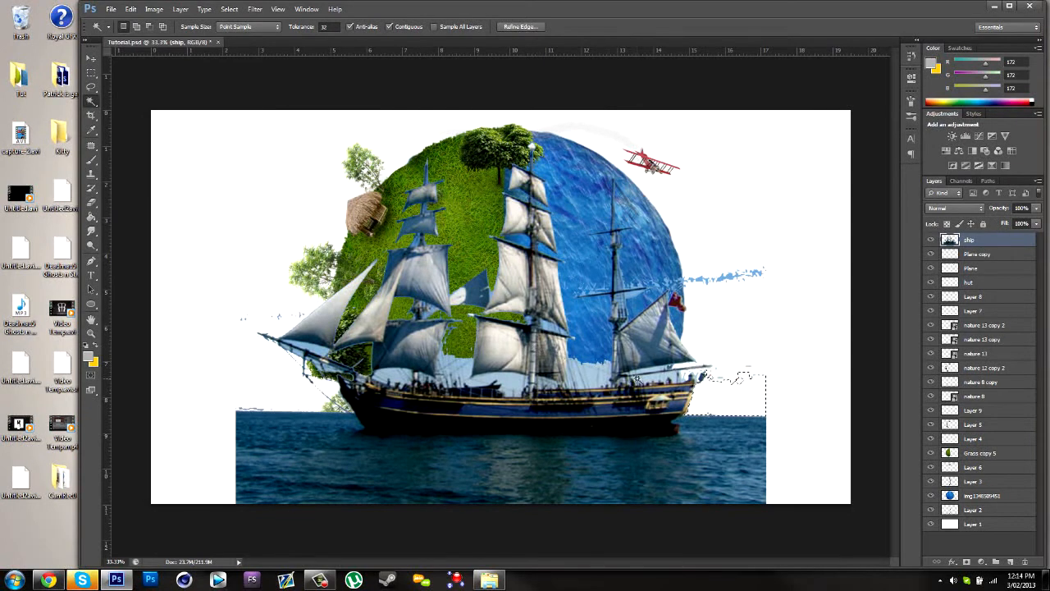
{"action": "left_click", "coordinate": [509, 387]}
{"action": "key", "text": "Delete"}
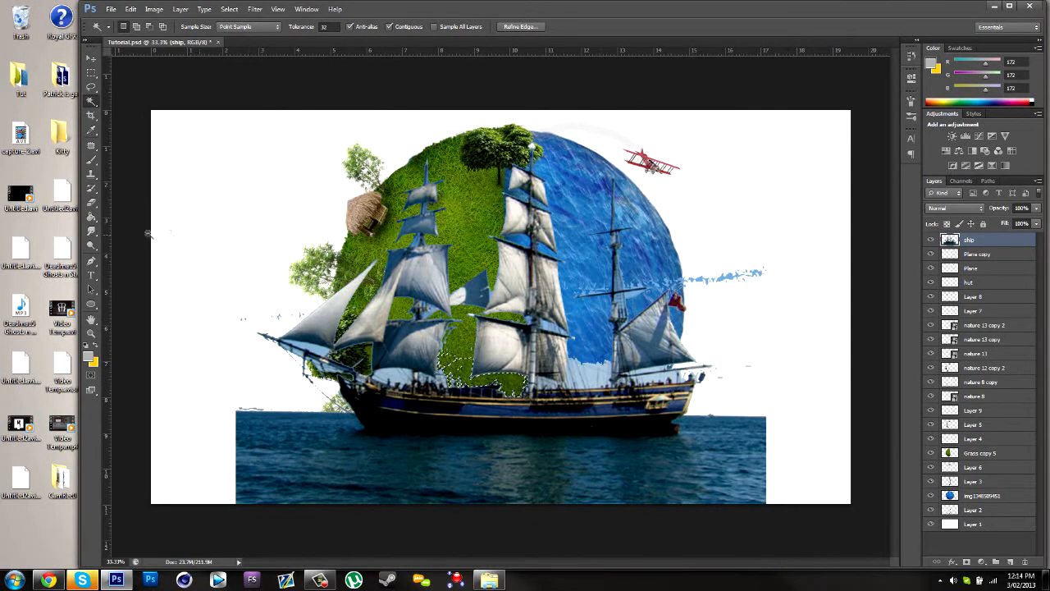
Set the Eraser to a 175 px round tip, clear the selection, and erase the leftover sky fragments behind the ship's stern.
{"action": "left_click", "coordinate": [91, 202]}
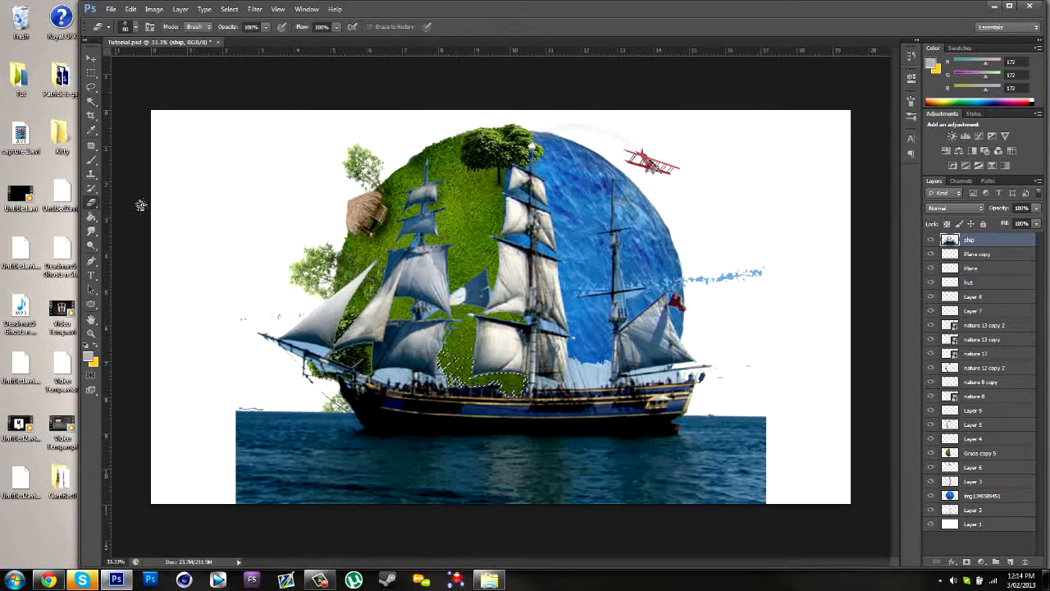
{"action": "left_click", "coordinate": [133, 27]}
{"action": "scroll", "coordinate": [140, 123], "scroll_direction": "up", "scroll_amount": 3}
{"action": "left_click", "coordinate": [138, 113]}
{"action": "left_click", "coordinate": [550, 73]}
{"action": "key", "text": "bracketright"}
{"action": "key", "text": "bracketright"}
{"action": "key", "text": "bracketright"}
{"action": "key", "text": "bracketright"}
{"action": "key", "text": "bracketright"}
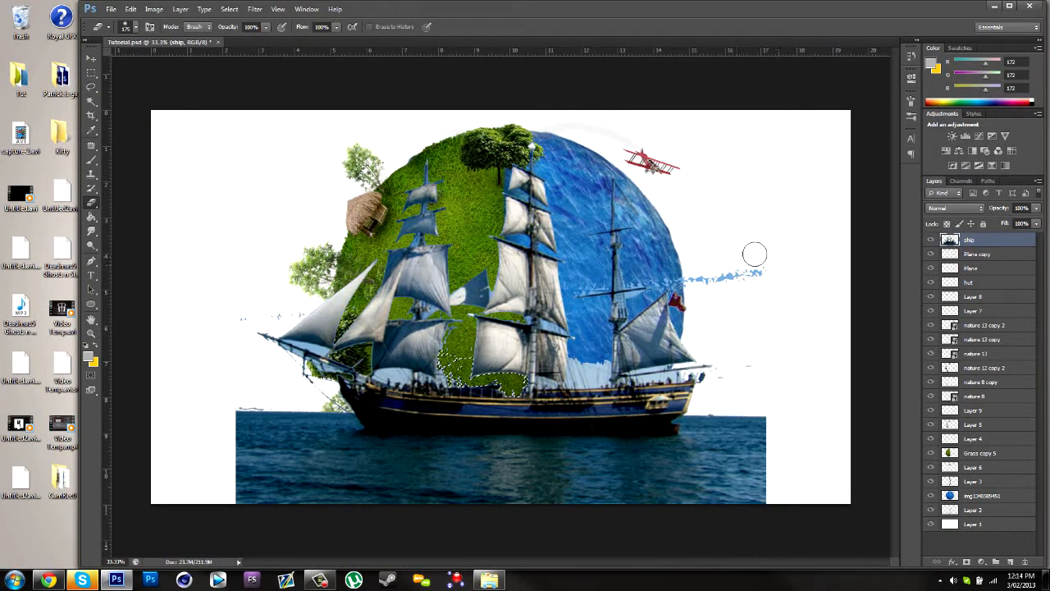
{"action": "key", "text": "ctrl+d"}
{"action": "mouse_move", "coordinate": [761, 293]}
{"action": "left_mouse_down"}
{"action": "mouse_move", "coordinate": [727, 288]}
{"action": "mouse_move", "coordinate": [733, 276]}
{"action": "mouse_move", "coordinate": [708, 282]}
{"action": "mouse_move", "coordinate": [745, 382]}
{"action": "left_mouse_up"}
{"action": "left_click", "coordinate": [710, 409]}
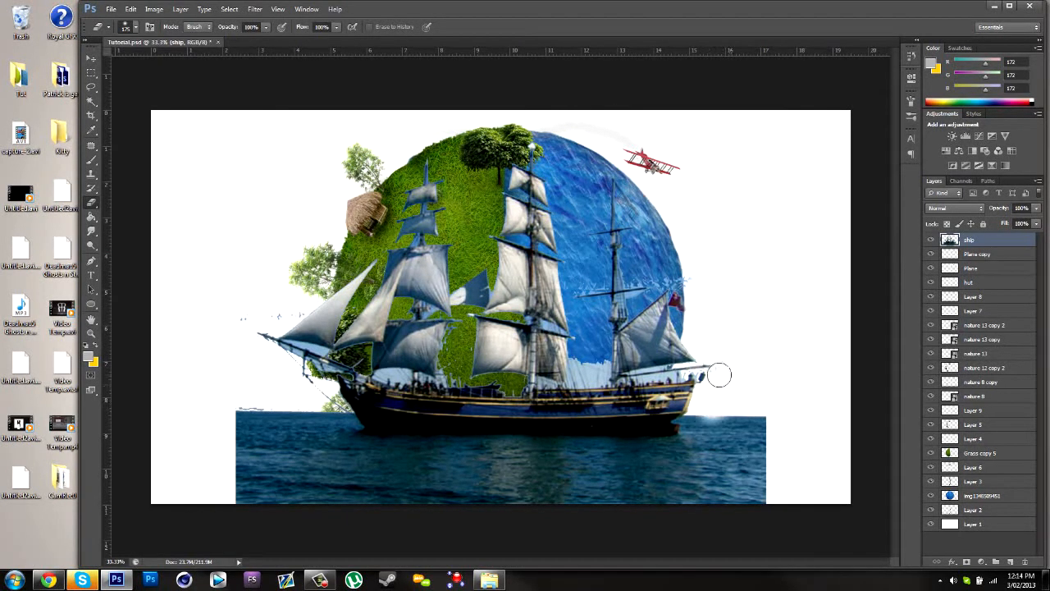
Erase the upper edges of the sea beyond the stern and bow with the eraser tip enlarged to 400 px.
{"action": "mouse_move", "coordinate": [759, 417]}
{"action": "left_mouse_down"}
{"action": "mouse_move", "coordinate": [686, 427]}
{"action": "mouse_move", "coordinate": [772, 429]}
{"action": "mouse_move", "coordinate": [777, 445]}
{"action": "mouse_move", "coordinate": [764, 425]}
{"action": "mouse_move", "coordinate": [735, 414]}
{"action": "mouse_move", "coordinate": [783, 416]}
{"action": "left_mouse_up"}
{"action": "key", "text": "bracketright"}
{"action": "key", "text": "bracketright"}
{"action": "key", "text": "bracketright"}
{"action": "key", "text": "bracketright"}
{"action": "key", "text": "bracketright"}
{"action": "key", "text": "bracketright"}
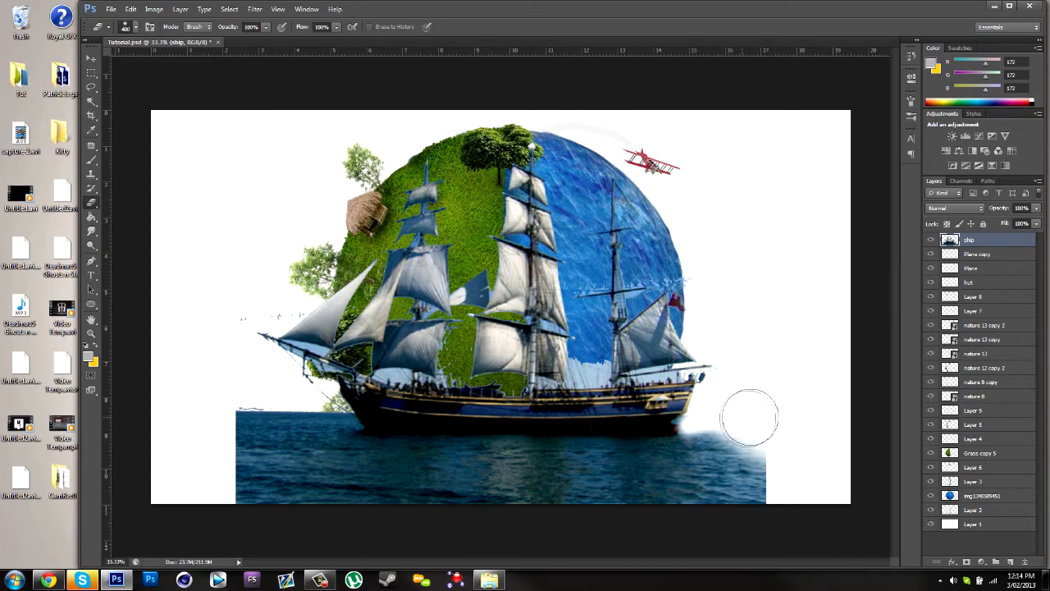
{"action": "mouse_move", "coordinate": [136, 434]}
{"action": "left_mouse_down"}
{"action": "mouse_move", "coordinate": [214, 437]}
{"action": "mouse_move", "coordinate": [238, 416]}
{"action": "mouse_move", "coordinate": [278, 410]}
{"action": "mouse_move", "coordinate": [181, 421]}
{"action": "mouse_move", "coordinate": [184, 438]}
{"action": "mouse_move", "coordinate": [298, 406]}
{"action": "mouse_move", "coordinate": [279, 410]}
{"action": "mouse_move", "coordinate": [332, 413]}
{"action": "left_mouse_up"}
Erase the stray sky specks in front of the ship's bow with a 175 px eraser tip.
{"action": "key", "text": "bracketleft"}
{"action": "key", "text": "bracketleft"}
{"action": "key", "text": "bracketleft"}
{"action": "key", "text": "bracketleft"}
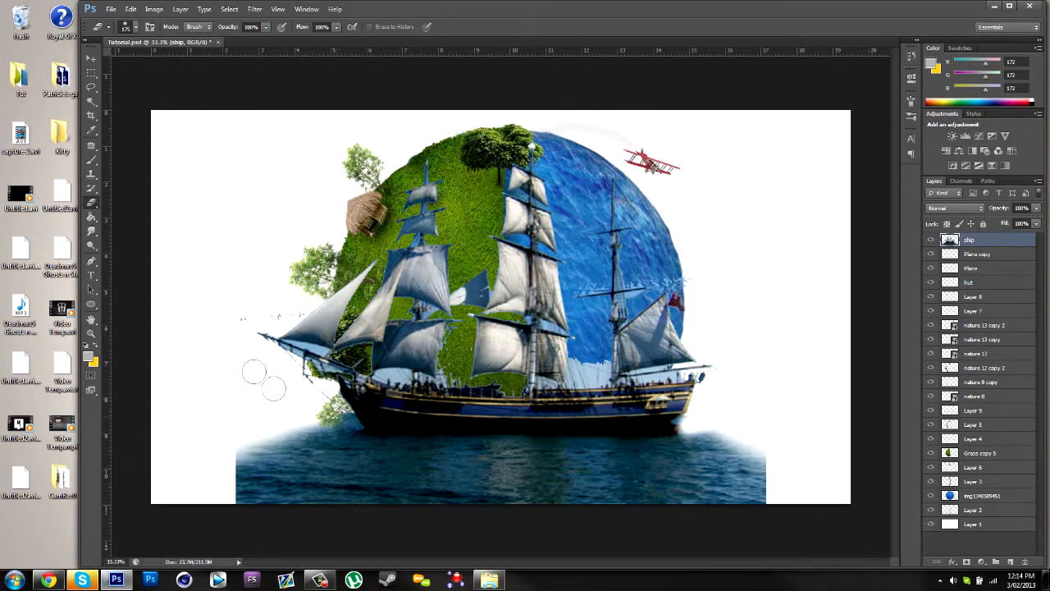
{"action": "left_click_drag", "start_coordinate": [235, 322], "coordinate": [288, 308]}
Erase the remaining sky between the masts and along the deck with a small eraser tip.
{"action": "key", "text": "bracketleft"}
{"action": "key", "text": "bracketleft"}
{"action": "key", "text": "bracketleft"}
{"action": "key", "text": "bracketleft"}
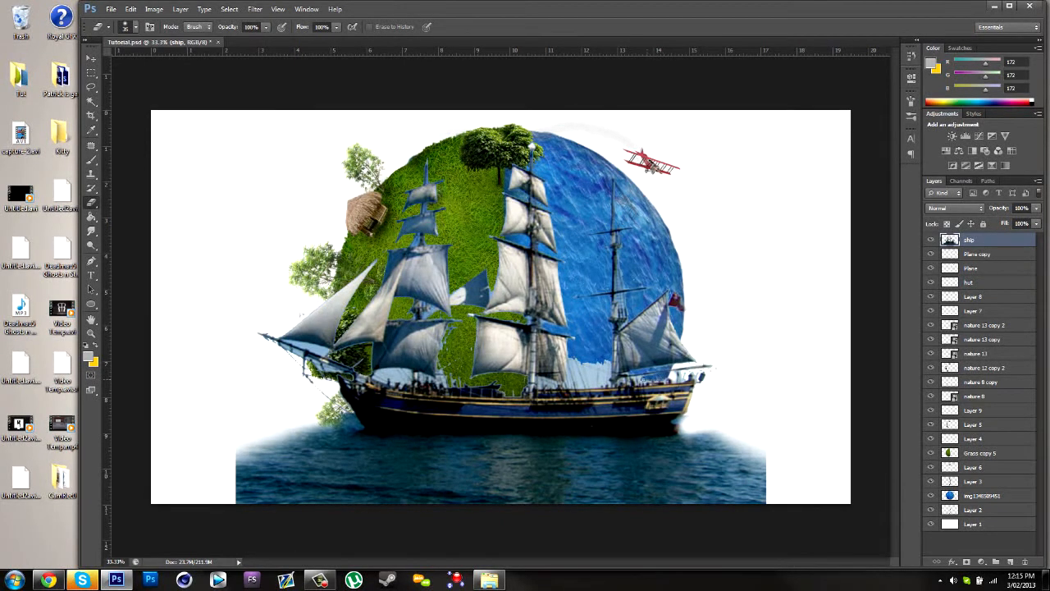
{"action": "mouse_move", "coordinate": [588, 380]}
{"action": "left_mouse_down"}
{"action": "mouse_move", "coordinate": [597, 361]}
{"action": "mouse_move", "coordinate": [575, 361]}
{"action": "mouse_move", "coordinate": [596, 376]}
{"action": "mouse_move", "coordinate": [606, 361]}
{"action": "left_mouse_up"}
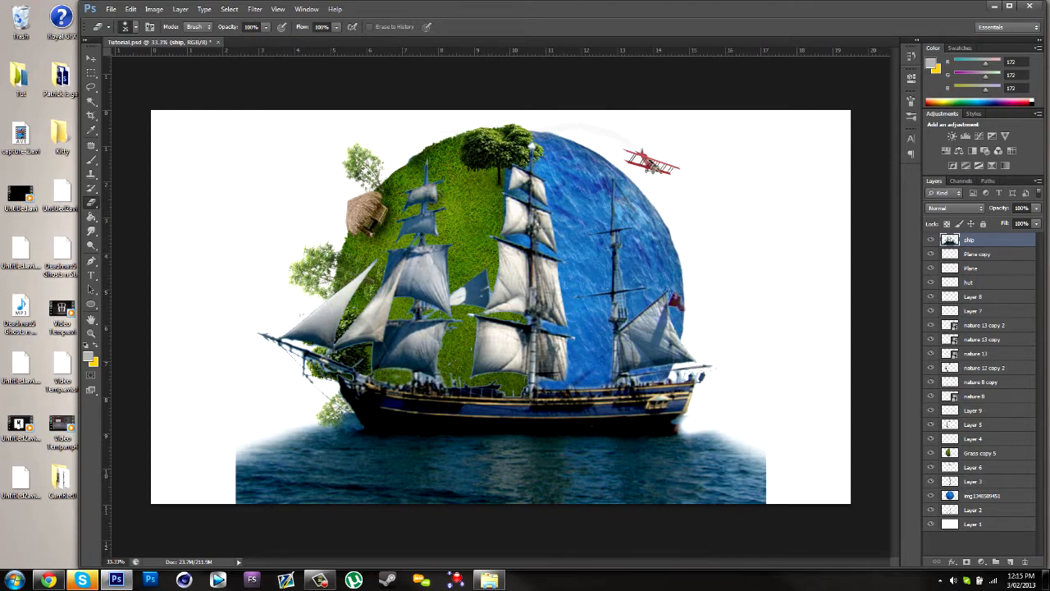
Scale the ship to about 20%, rotate it about 117°, and place it on the lower outer edge of the planet's water.
{"action": "left_click", "coordinate": [91, 59]}
{"action": "key", "text": "ctrl+t"}
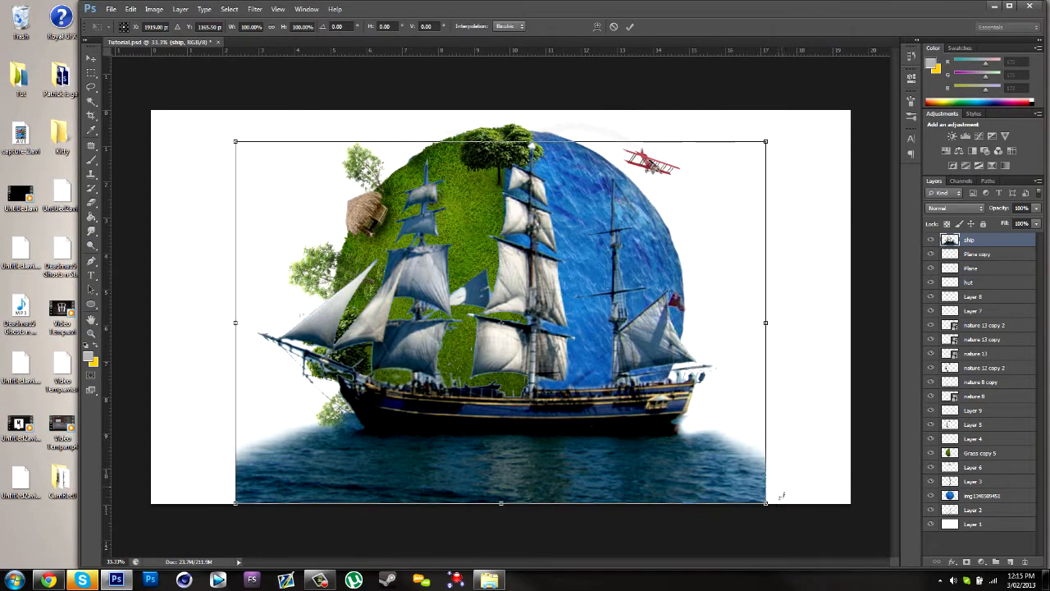
{"action": "left_click_drag", "start_coordinate": [765, 502], "coordinate": [421, 267]}
{"action": "left_click_drag", "start_coordinate": [376, 387], "coordinate": [250, 343]}
{"action": "left_click_drag", "start_coordinate": [277, 239], "coordinate": [699, 361]}
{"action": "left_click_drag", "start_coordinate": [790, 412], "coordinate": [716, 344]}
{"action": "left_click_drag", "start_coordinate": [627, 390], "coordinate": [601, 380]}
{"action": "left_click_drag", "start_coordinate": [666, 333], "coordinate": [665, 393]}
{"action": "mouse_move", "coordinate": [729, 436]}
{"action": "left_mouse_down"}
{"action": "mouse_move", "coordinate": [741, 403]}
{"action": "mouse_move", "coordinate": [738, 419]}
{"action": "left_mouse_up"}
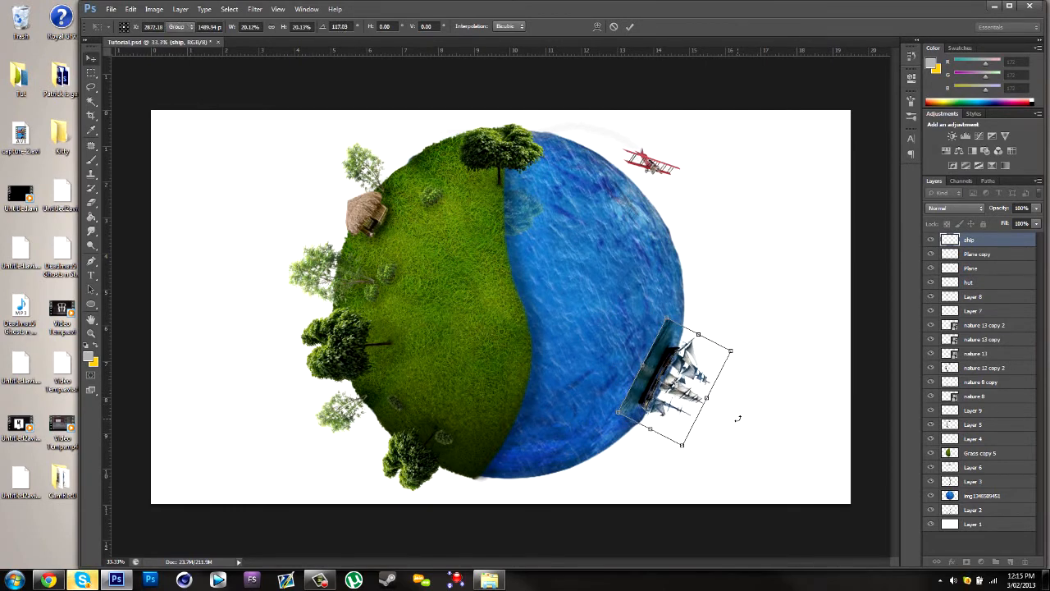
{"action": "key", "text": "Return"}
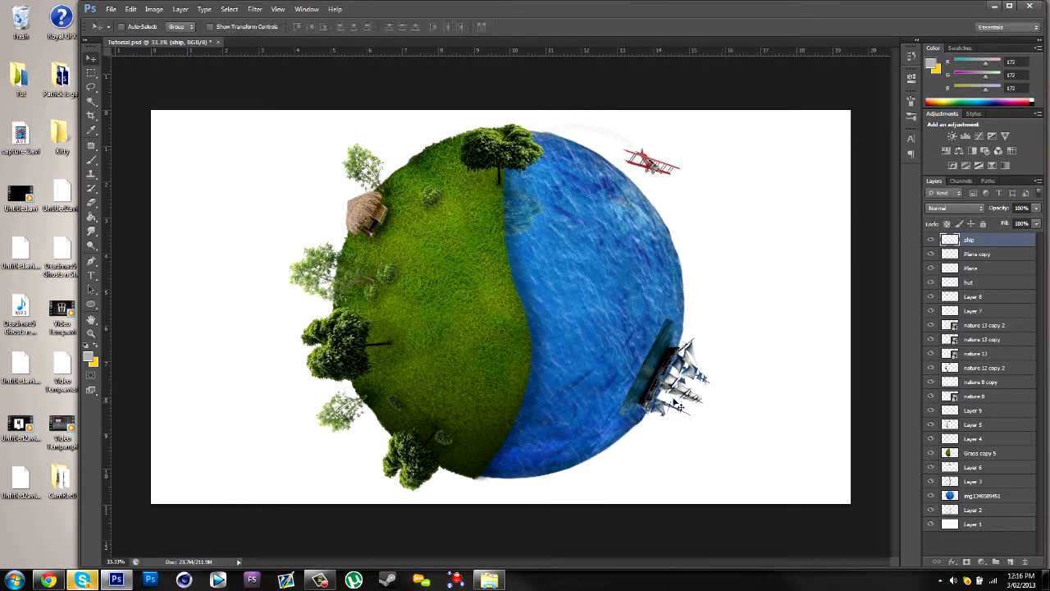
Erase the leftover strip of sea beneath the ship's hull with a 125 px eraser tip.
{"action": "left_click", "coordinate": [91, 202]}
{"action": "key", "text": "bracketright"}
{"action": "key", "text": "bracketright"}
{"action": "key", "text": "bracketright"}
{"action": "key", "text": "bracketright"}
{"action": "key", "text": "bracketright"}
{"action": "mouse_move", "coordinate": [647, 353]}
{"action": "left_mouse_down"}
{"action": "mouse_move", "coordinate": [618, 415]}
{"action": "mouse_move", "coordinate": [662, 337]}
{"action": "left_mouse_up"}
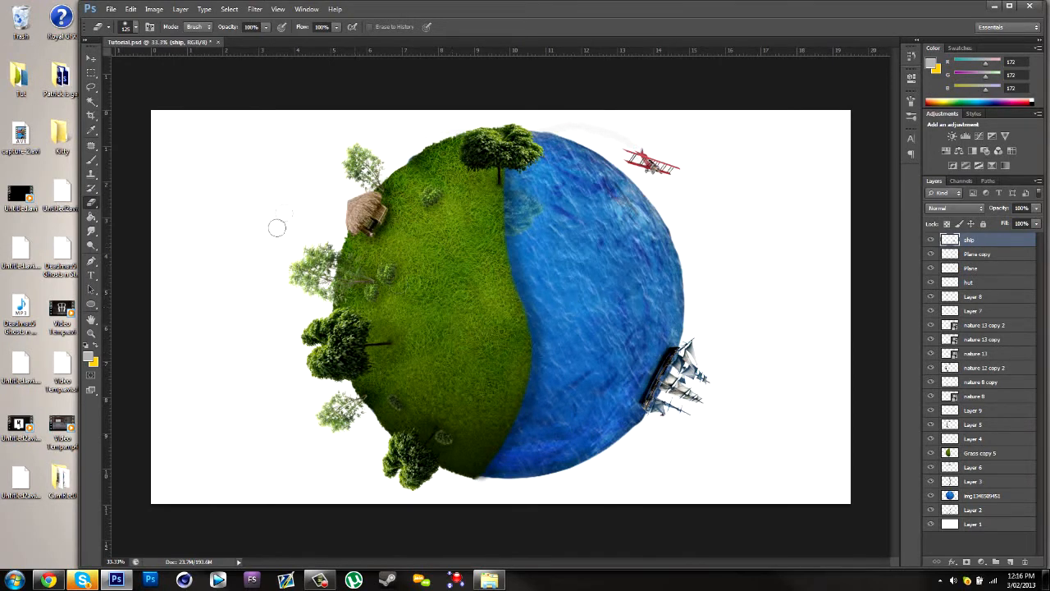
Duplicate the ship layer, flip the copy vertically, and rotate it about 50° so it mirrors the ship along its hull.
{"action": "left_click", "coordinate": [91, 58]}
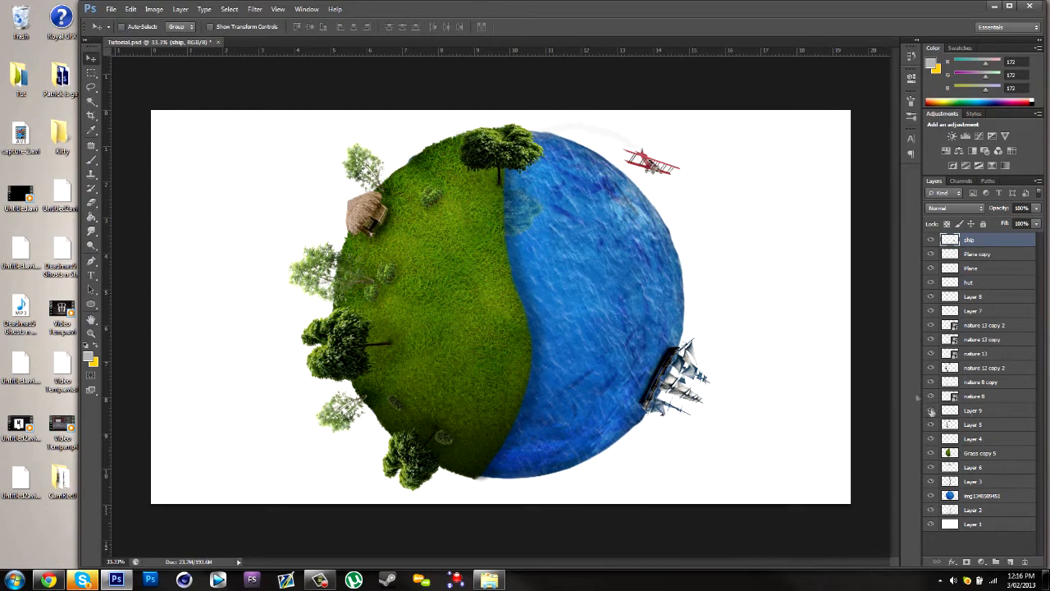
{"action": "key", "text": "ctrl+j"}
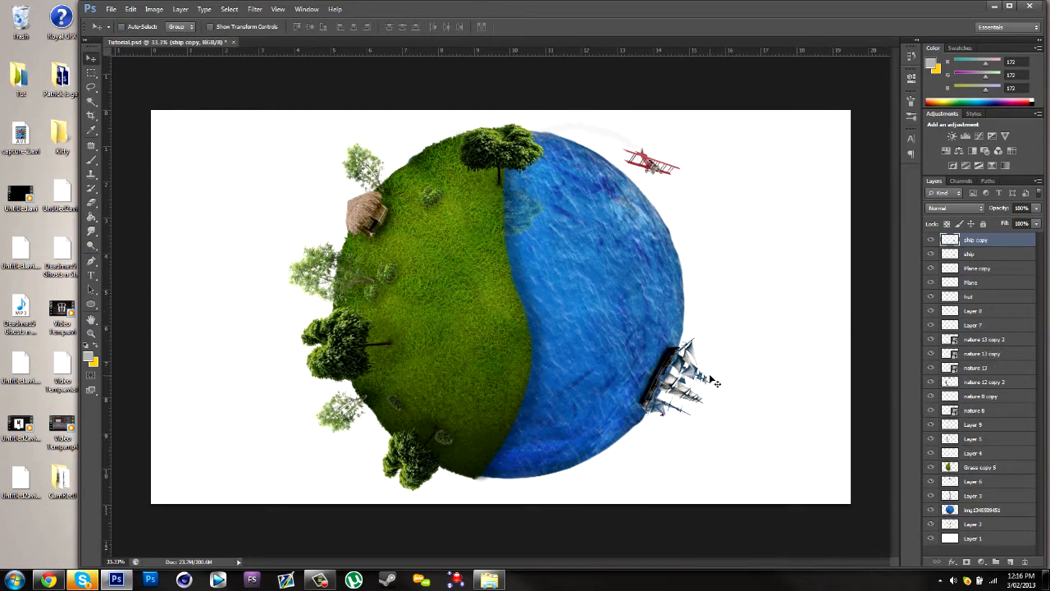
{"action": "key", "text": "ctrl+t"}
{"action": "right_click", "coordinate": [686, 380]}
{"action": "left_click", "coordinate": [729, 556]}
{"action": "left_click_drag", "start_coordinate": [751, 366], "coordinate": [599, 269]}
{"action": "left_click_drag", "start_coordinate": [757, 332], "coordinate": [754, 331]}
{"action": "left_click_drag", "start_coordinate": [698, 351], "coordinate": [694, 351]}
{"action": "left_click_drag", "start_coordinate": [793, 372], "coordinate": [793, 369]}
{"action": "key", "text": "Return"}
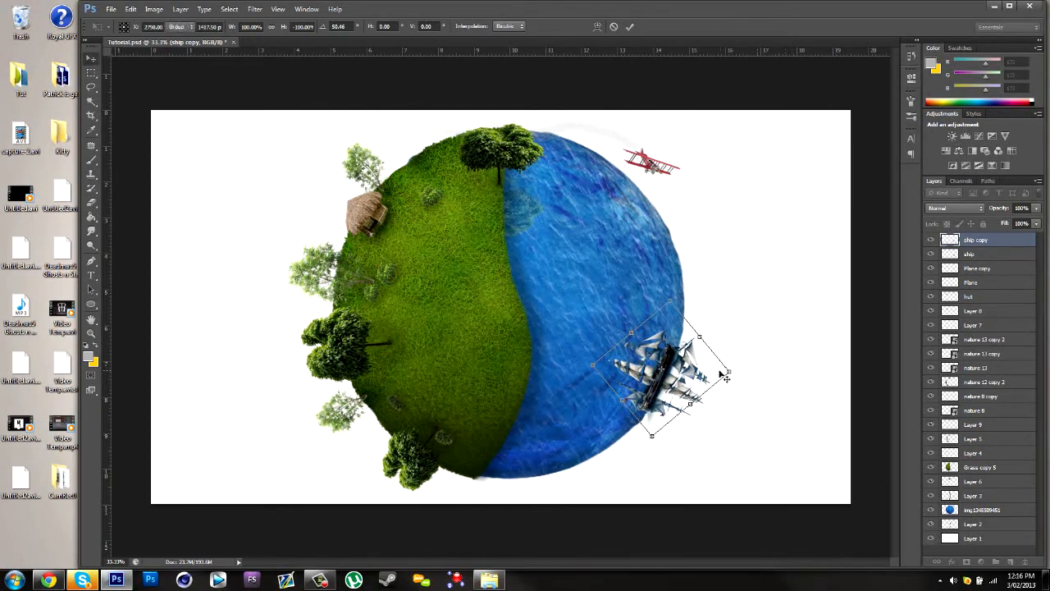
Move the ship copy layer below the ship, shift the reflection farther onto the water, and set its opacity to 35%.
{"action": "left_click_drag", "start_coordinate": [991, 241], "coordinate": [982, 256]}
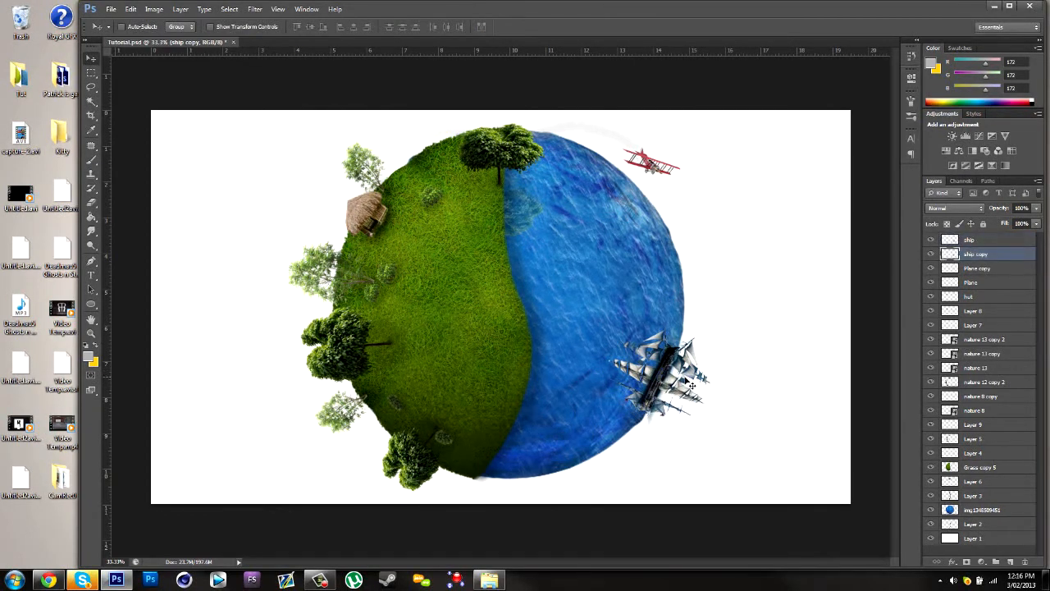
{"action": "left_click_drag", "start_coordinate": [677, 373], "coordinate": [664, 363]}
{"action": "left_click_drag", "start_coordinate": [1036, 210], "coordinate": [1000, 226]}
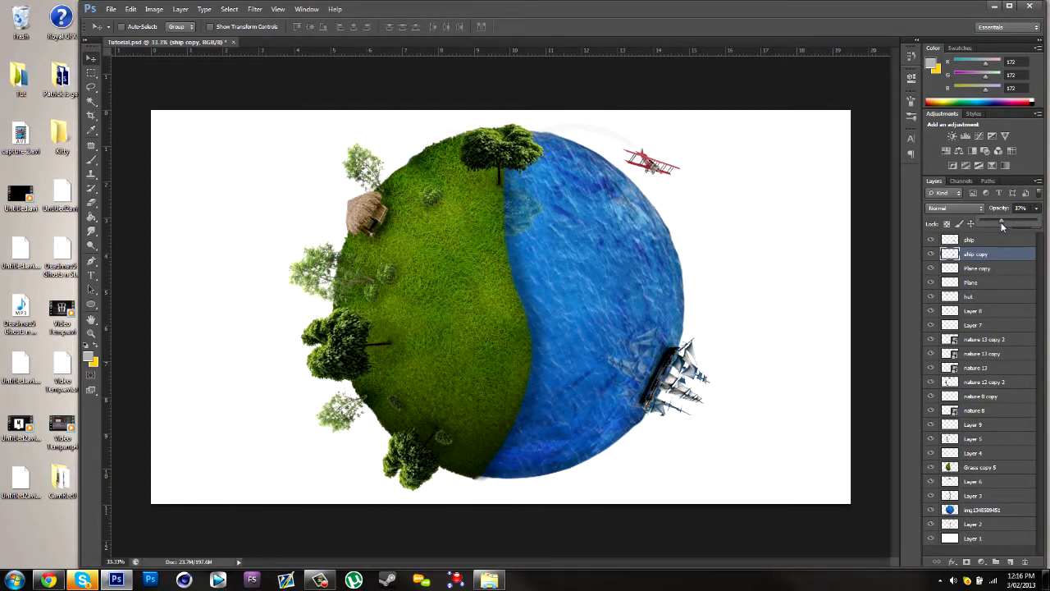
{"action": "left_click_drag", "start_coordinate": [1000, 230], "coordinate": [1000, 230]}
{"action": "left_click", "coordinate": [491, 583]}
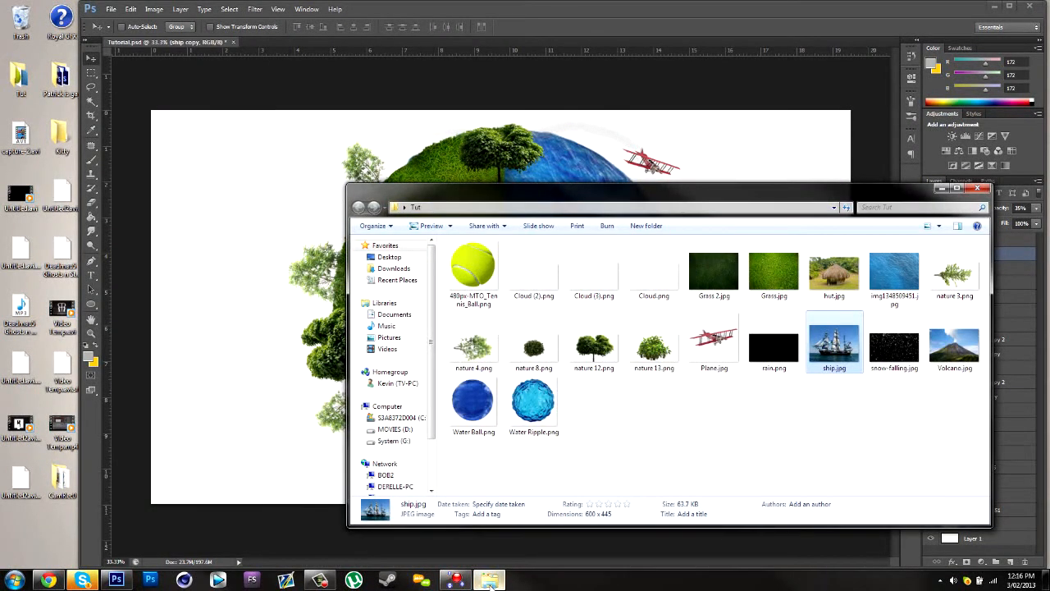
{"action": "left_click", "coordinate": [489, 583]}
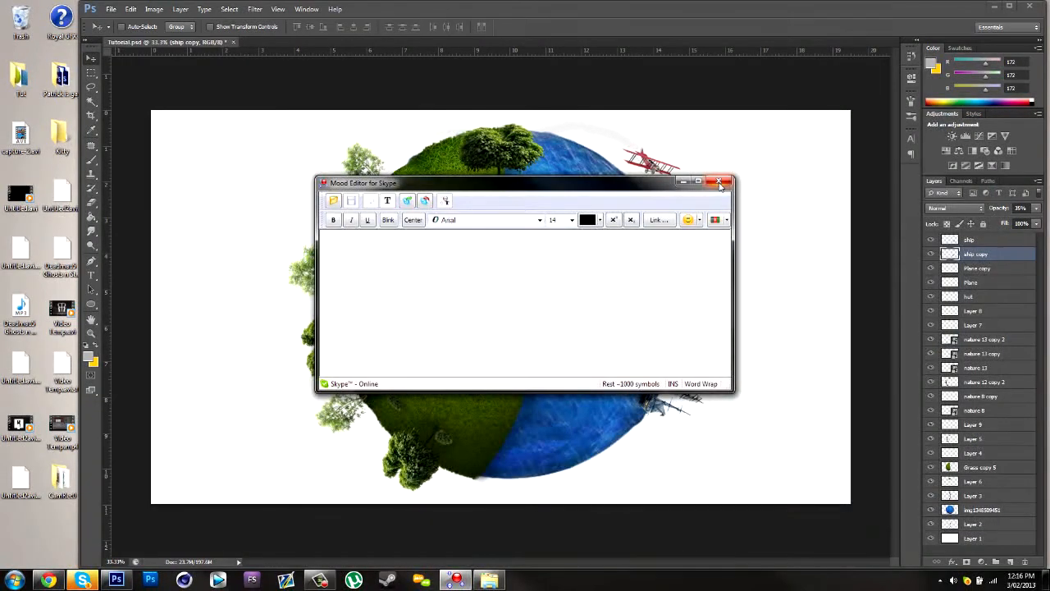
{"action": "left_click", "coordinate": [719, 182]}
Compare the images Cloud.png, Cloud (2).png and Cloud (3).png in the Tut folder.
{"action": "left_click", "coordinate": [492, 581]}
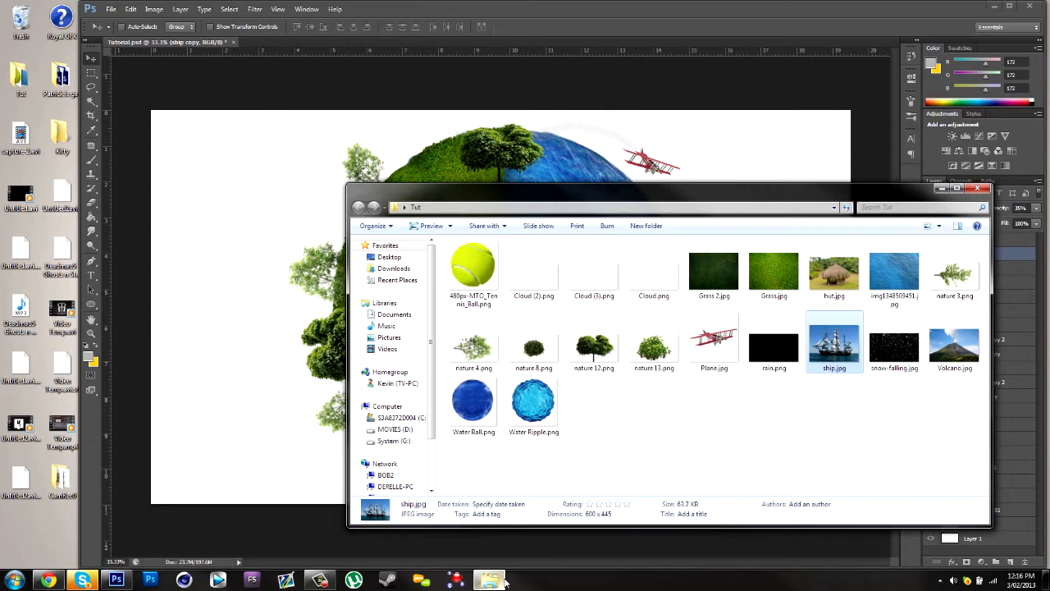
{"action": "mouse_move", "coordinate": [546, 269]}
{"action": "left_mouse_down"}
{"action": "mouse_move", "coordinate": [542, 156]}
{"action": "mouse_move", "coordinate": [539, 266]}
{"action": "left_mouse_up"}
{"action": "left_click", "coordinate": [595, 270]}
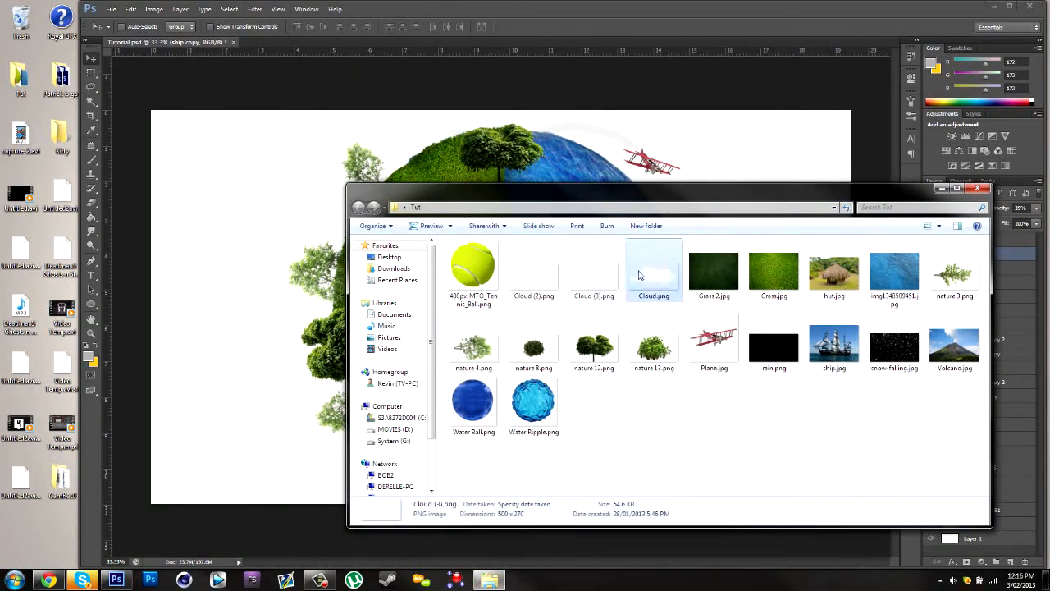
{"action": "left_click", "coordinate": [558, 278]}
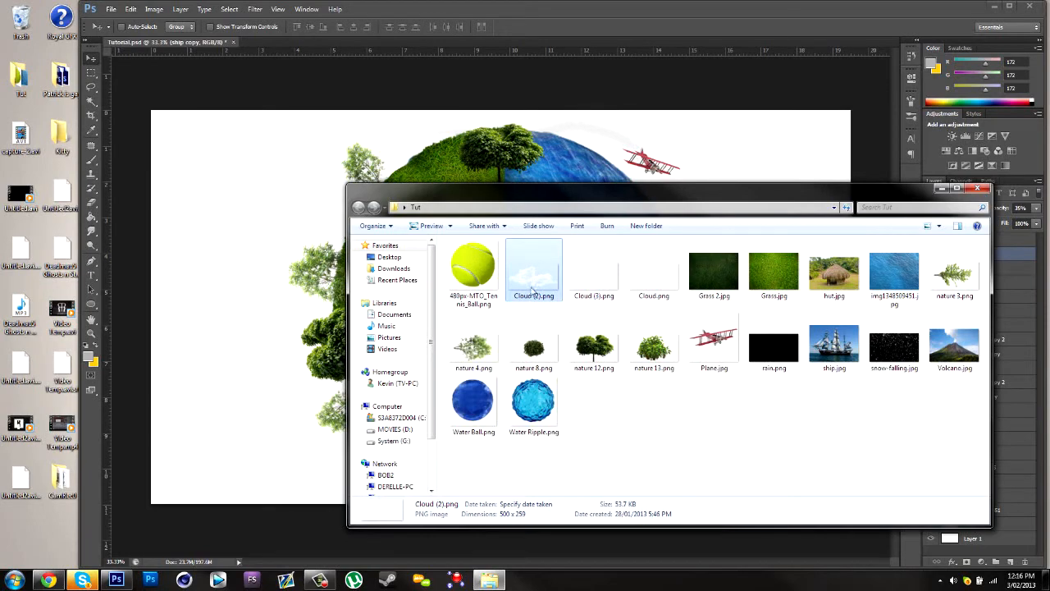
{"action": "left_click", "coordinate": [573, 282]}
{"action": "left_click", "coordinate": [648, 284]}
{"action": "left_click", "coordinate": [592, 281]}
{"action": "left_click", "coordinate": [544, 283]}
{"action": "left_click", "coordinate": [592, 282]}
{"action": "left_click", "coordinate": [648, 281]}
Place Cloud (2).png from the Tut folder, scaled to about 27%, across the middle of the grass and water boundary.
{"action": "left_click", "coordinate": [536, 283]}
{"action": "left_click", "coordinate": [559, 170]}
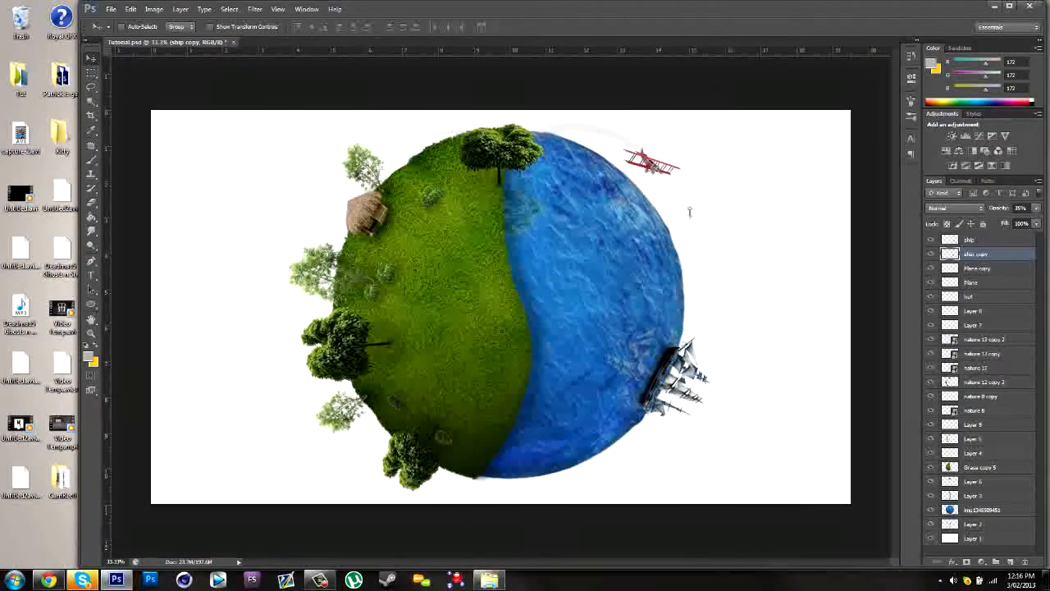
{"action": "left_click_drag", "start_coordinate": [689, 211], "coordinate": [689, 212]}
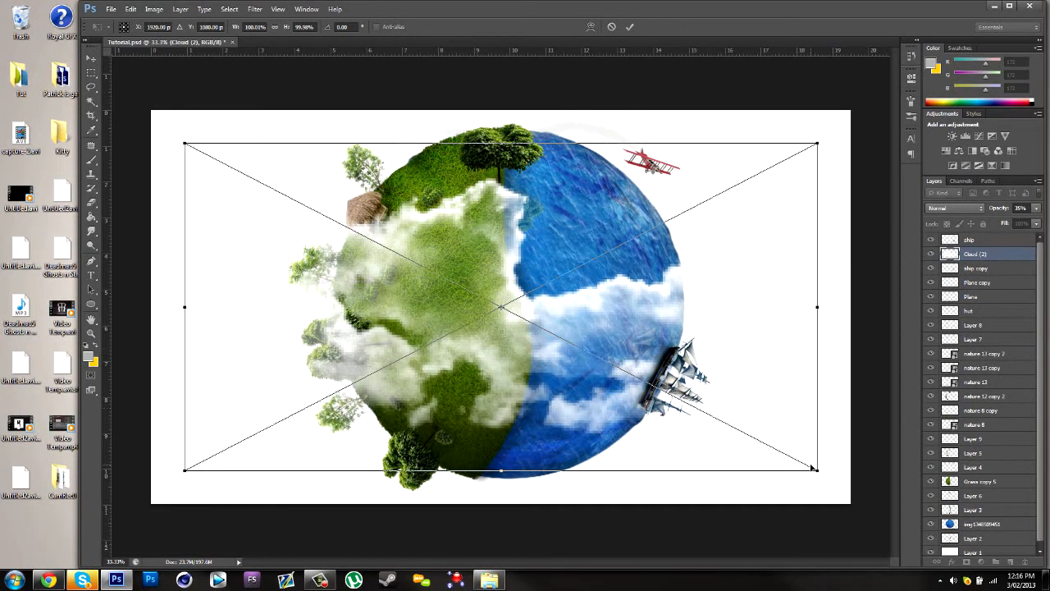
{"action": "left_click_drag", "start_coordinate": [815, 468], "coordinate": [525, 284]}
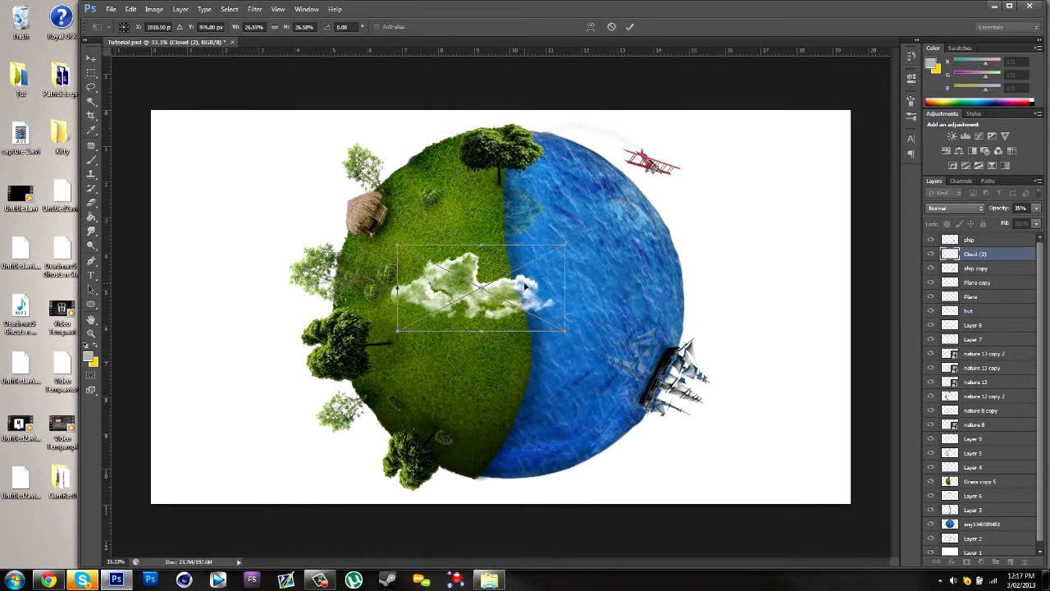
{"action": "key", "text": "Return"}
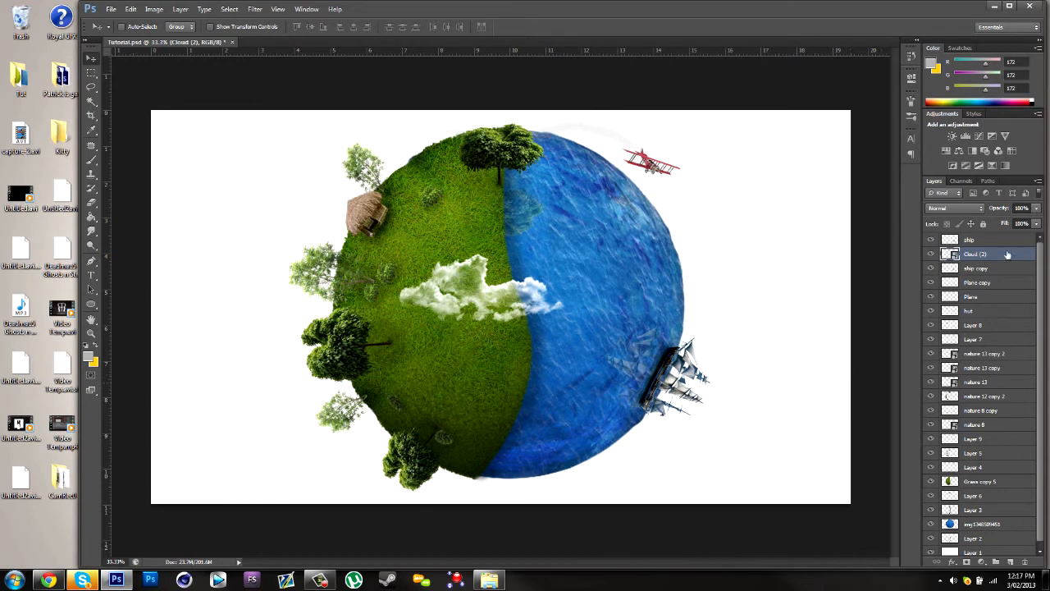
Rasterize the Cloud (2) layer, then set its lightness to -16 and shift its hue slightly negative with Hue/Saturation.
{"action": "right_click", "coordinate": [1007, 254]}
{"action": "left_click", "coordinate": [956, 267]}
{"action": "key", "text": "ctrl+u"}
{"action": "left_click_drag", "start_coordinate": [874, 396], "coordinate": [861, 395]}
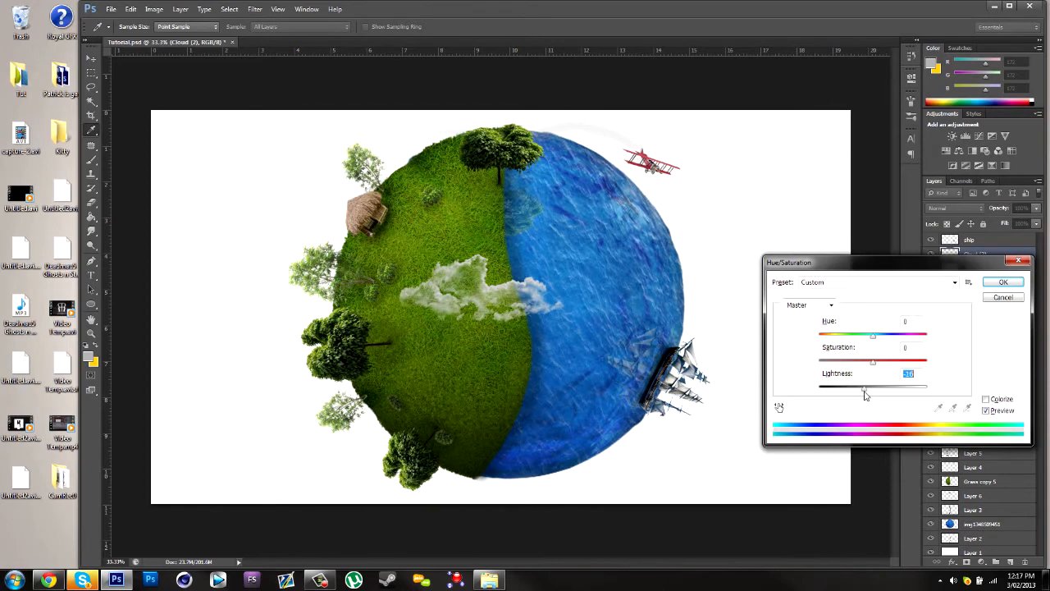
{"action": "left_click_drag", "start_coordinate": [873, 341], "coordinate": [864, 341]}
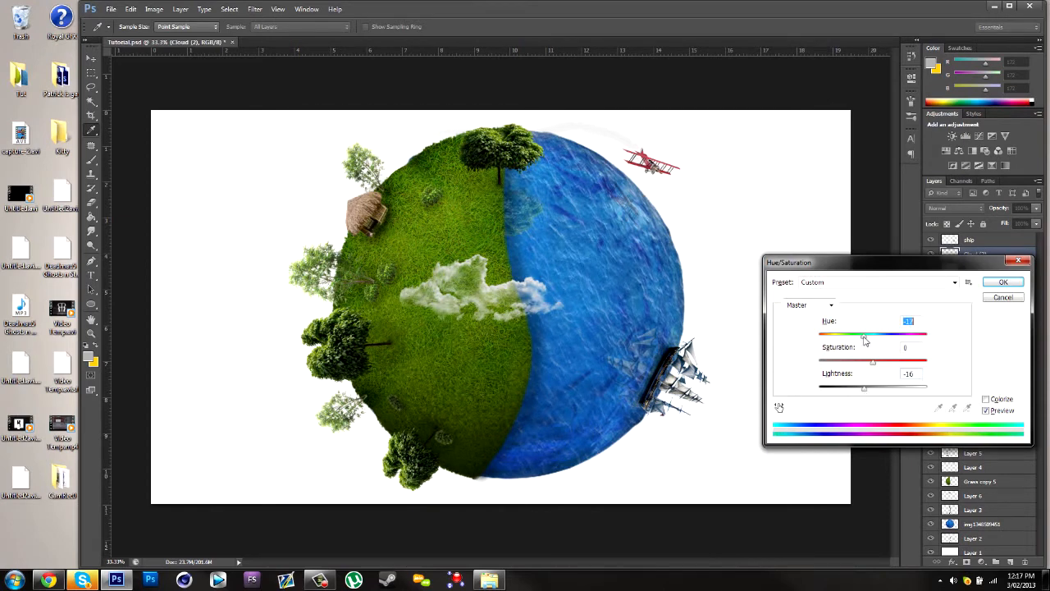
{"action": "left_click", "coordinate": [1002, 281]}
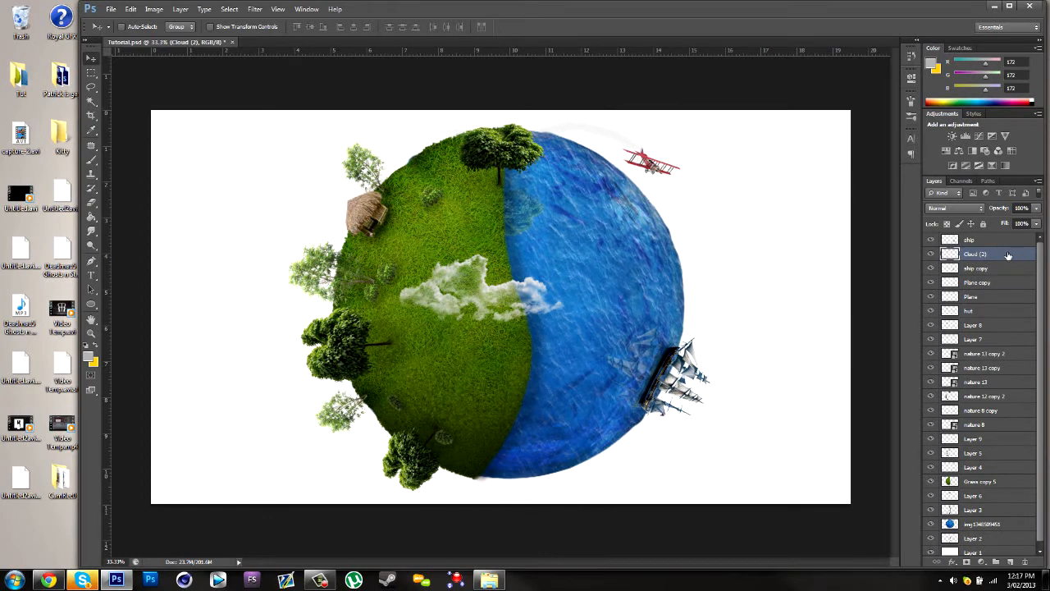
Apply a Color Overlay in light grey #b0b0b0 to the Cloud (2) layer.
{"action": "double_click", "coordinate": [1009, 255]}
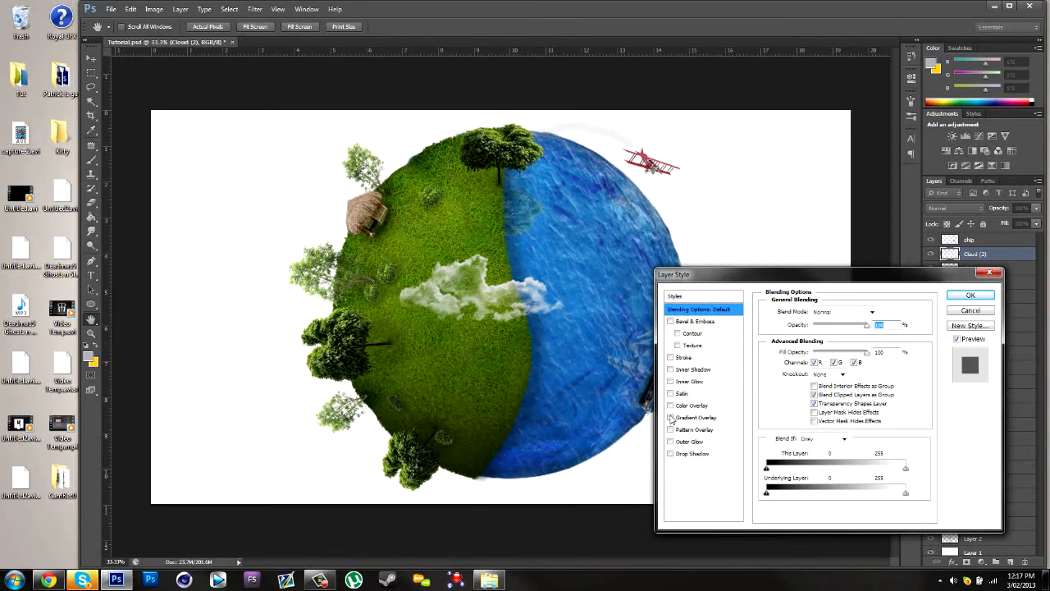
{"action": "left_click", "coordinate": [676, 406]}
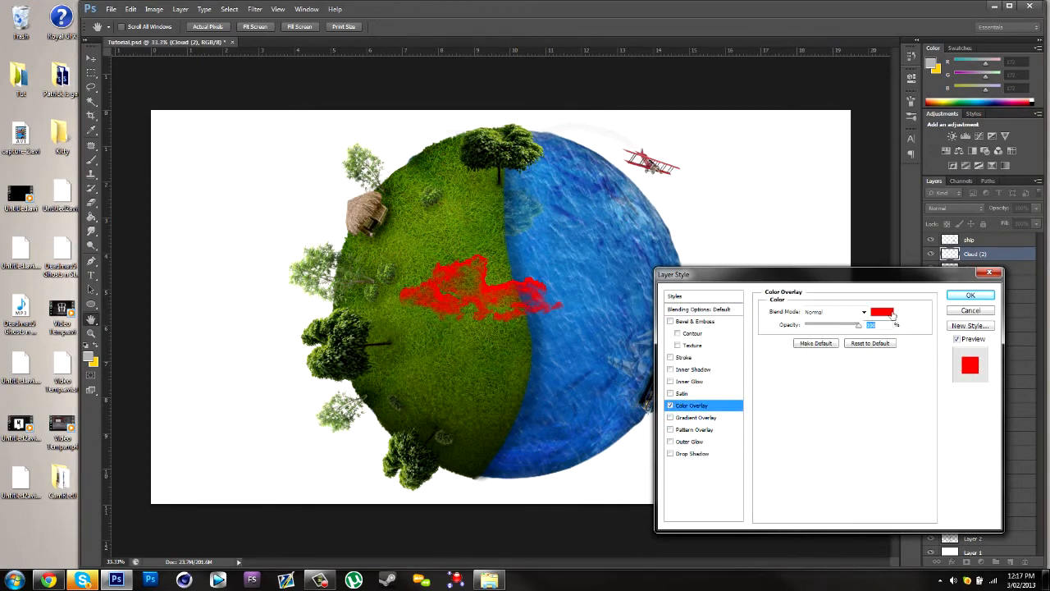
{"action": "left_click", "coordinate": [892, 314]}
{"action": "left_click_drag", "start_coordinate": [205, 291], "coordinate": [133, 313]}
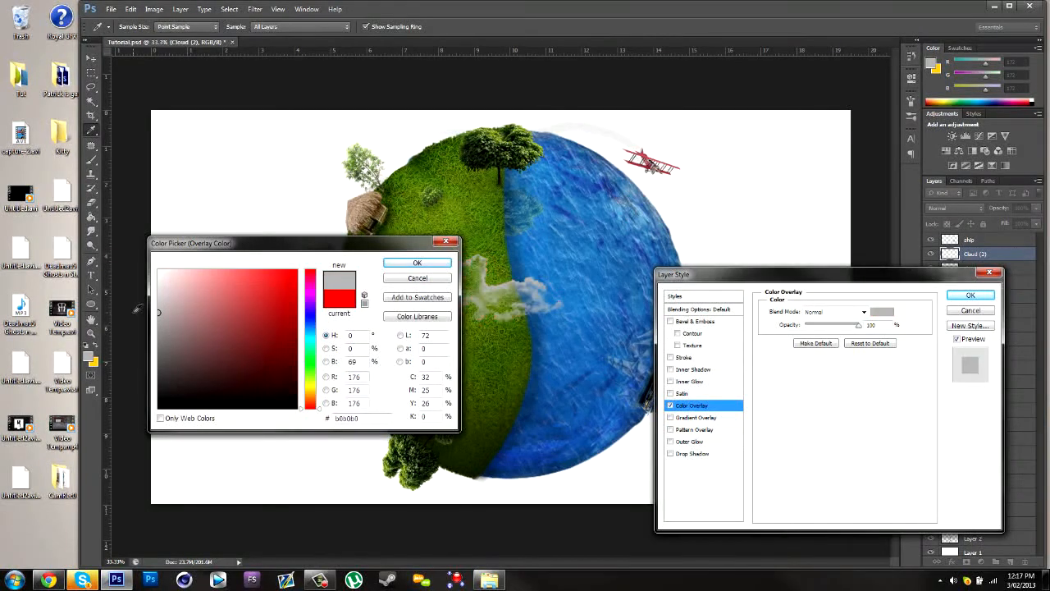
{"action": "left_click", "coordinate": [417, 264]}
{"action": "left_click", "coordinate": [970, 295]}
Move the Cloud (2) image just outside the planet's right edge above the ship and rotate it to follow the curve.
{"action": "left_click_drag", "start_coordinate": [482, 226], "coordinate": [698, 201]}
{"action": "key", "text": "ctrl+t"}
{"action": "left_click_drag", "start_coordinate": [799, 220], "coordinate": [719, 316]}
{"action": "key", "text": "Return"}
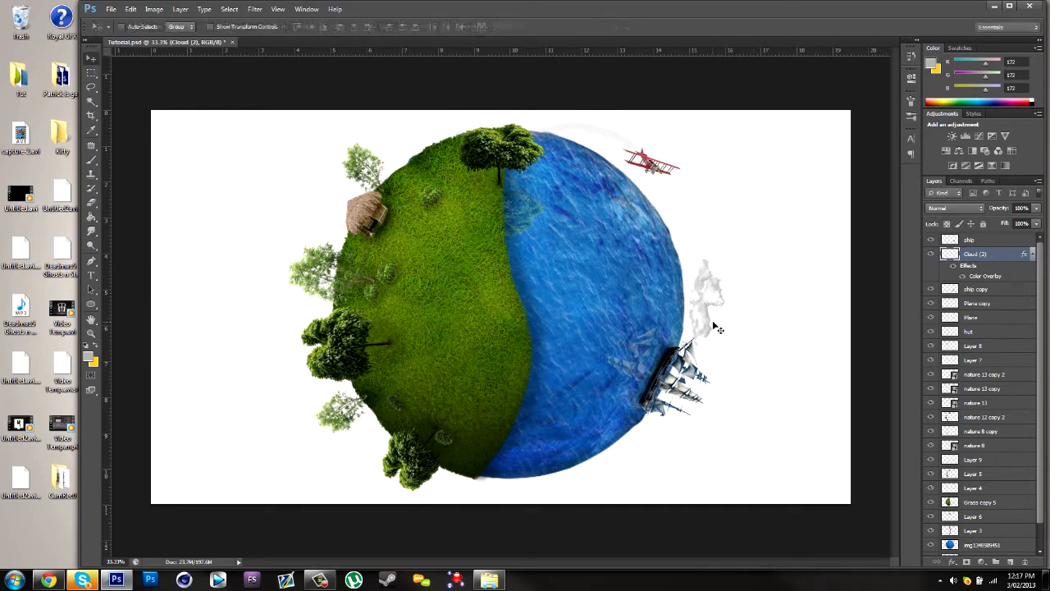
Duplicate the Cloud (2) image below the ship, then flip and rotate the copy to follow the planet's lower right curve.
{"action": "left_click_drag", "start_coordinate": [711, 300], "coordinate": [733, 415]}
{"action": "key", "text": "ctrl+t"}
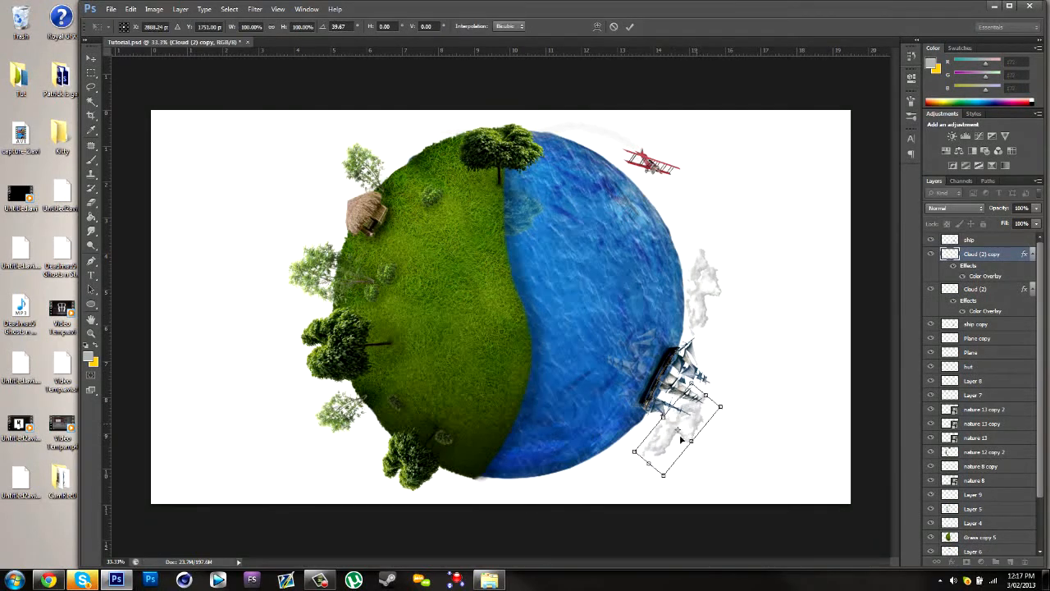
{"action": "right_click", "coordinate": [680, 439]}
{"action": "left_click", "coordinate": [689, 423]}
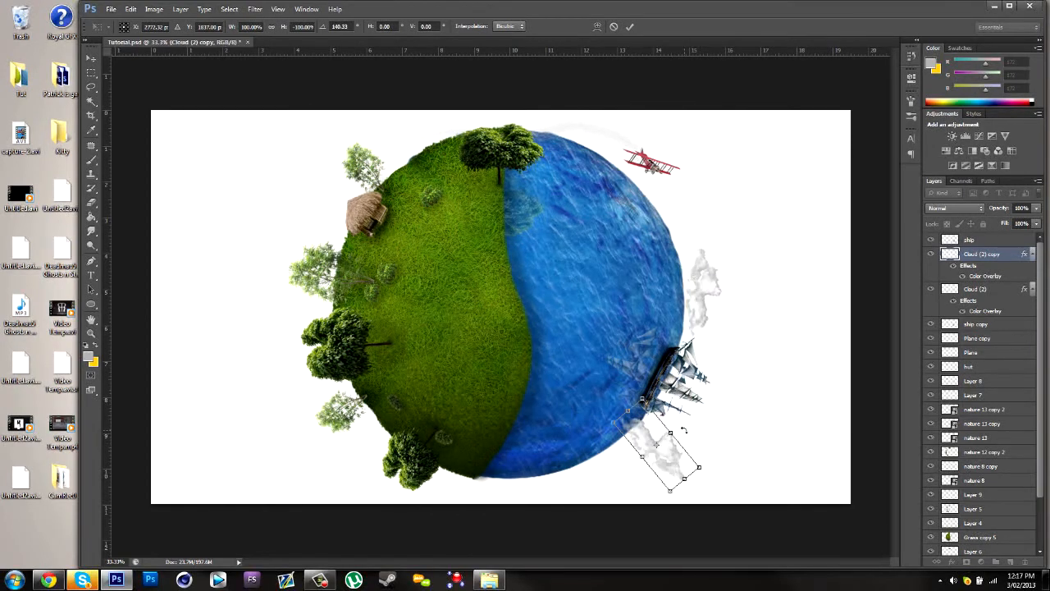
{"action": "left_click_drag", "start_coordinate": [690, 430], "coordinate": [616, 397]}
{"action": "right_click", "coordinate": [666, 456]}
{"action": "left_click", "coordinate": [707, 446]}
{"action": "right_click", "coordinate": [658, 435]}
{"action": "left_click", "coordinate": [705, 417]}
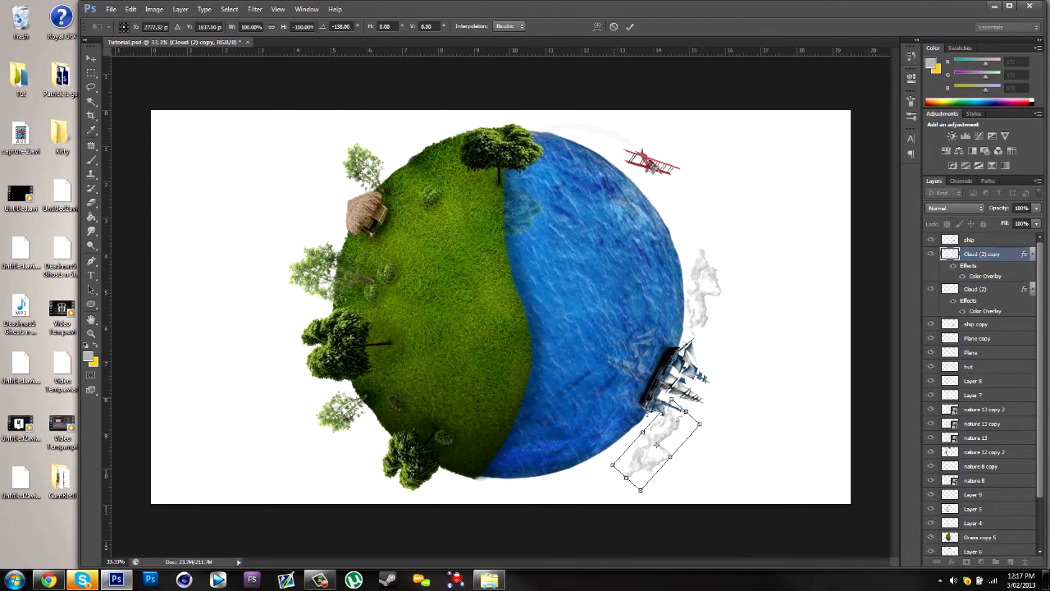
{"action": "left_click_drag", "start_coordinate": [686, 411], "coordinate": [719, 454]}
{"action": "key", "text": "Return"}
Rotate the cloud copy below the ship by about 6.5° to refine its alignment with the planet's edge.
{"action": "key", "text": "ctrl+t"}
{"action": "key", "text": "Return"}
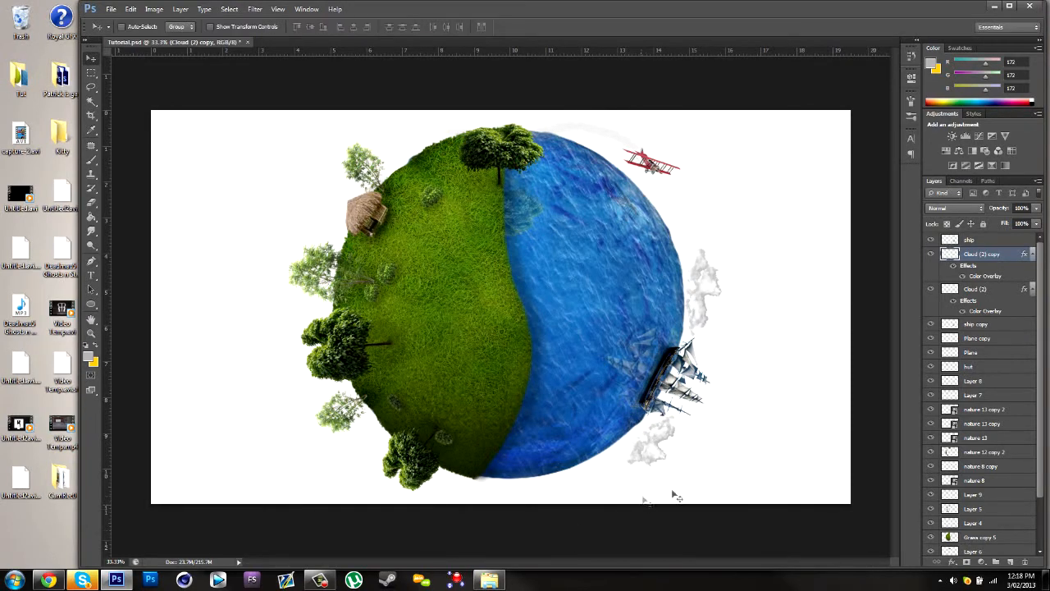
{"action": "key", "text": "ctrl+t"}
{"action": "mouse_move", "coordinate": [736, 429]}
{"action": "left_mouse_down"}
{"action": "mouse_move", "coordinate": [739, 415]}
{"action": "mouse_move", "coordinate": [733, 429]}
{"action": "left_mouse_up"}
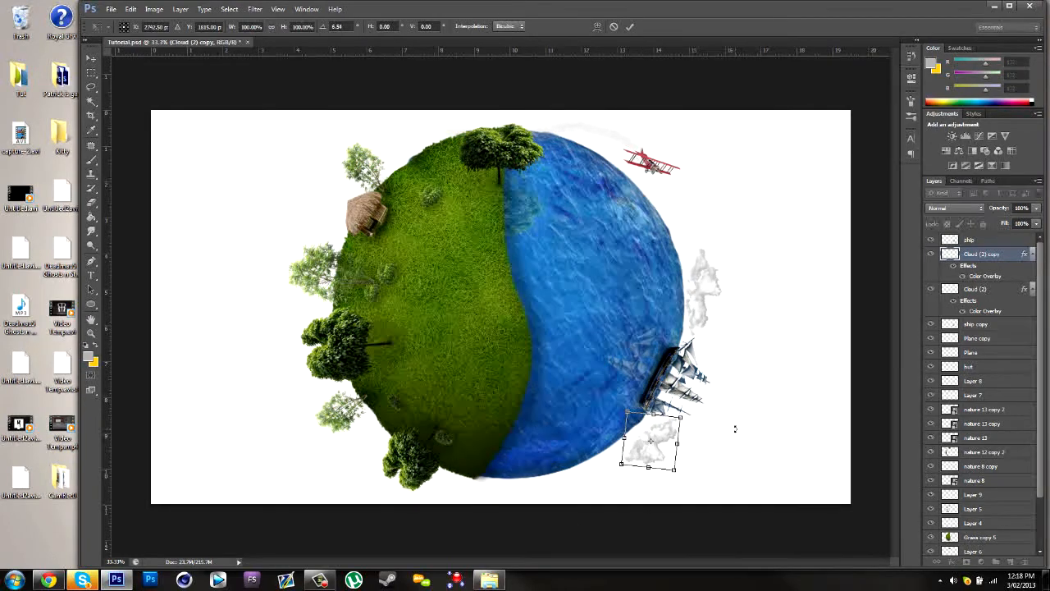
{"action": "key", "text": "Return"}
Place Cloud (3).png from the Tut folder, scaled down and rotated, along the planet's right edge just above the upper cloud.
{"action": "left_click", "coordinate": [489, 580]}
{"action": "left_click_drag", "start_coordinate": [594, 270], "coordinate": [574, 177]}
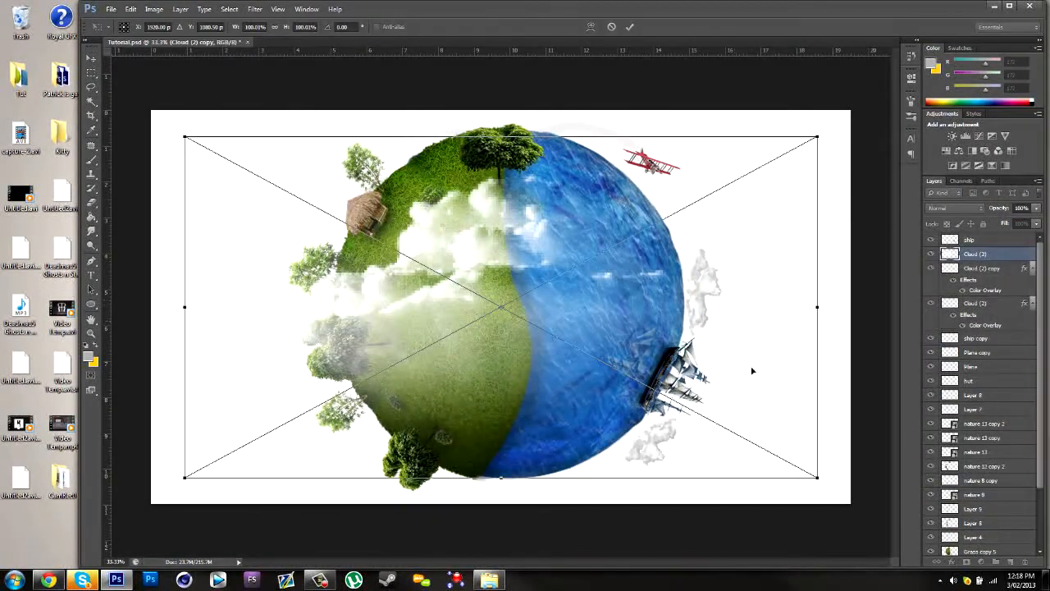
{"action": "left_click_drag", "start_coordinate": [817, 477], "coordinate": [413, 258]}
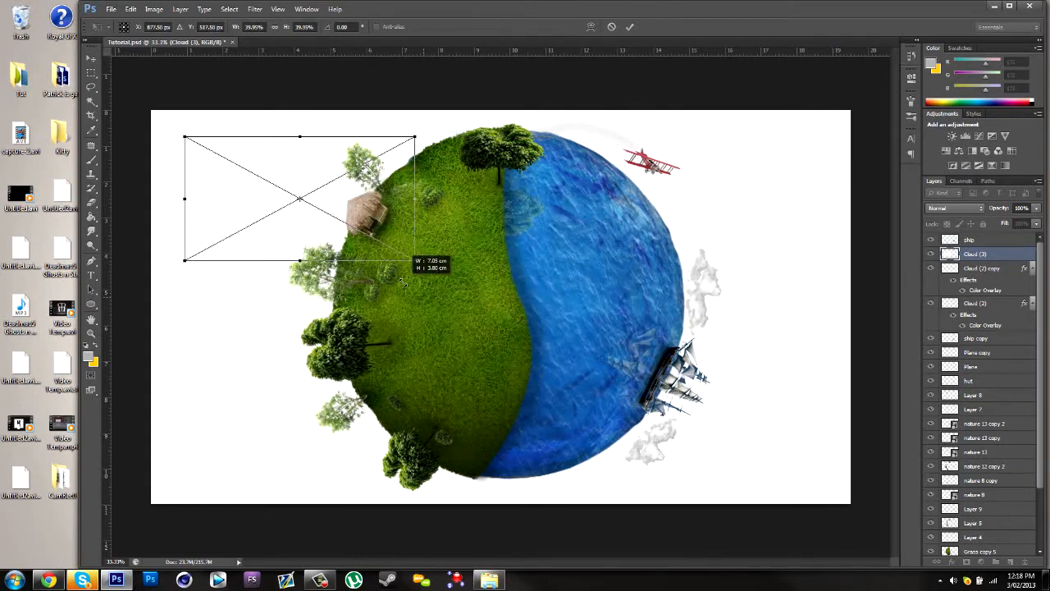
{"action": "left_click_drag", "start_coordinate": [387, 212], "coordinate": [770, 261]}
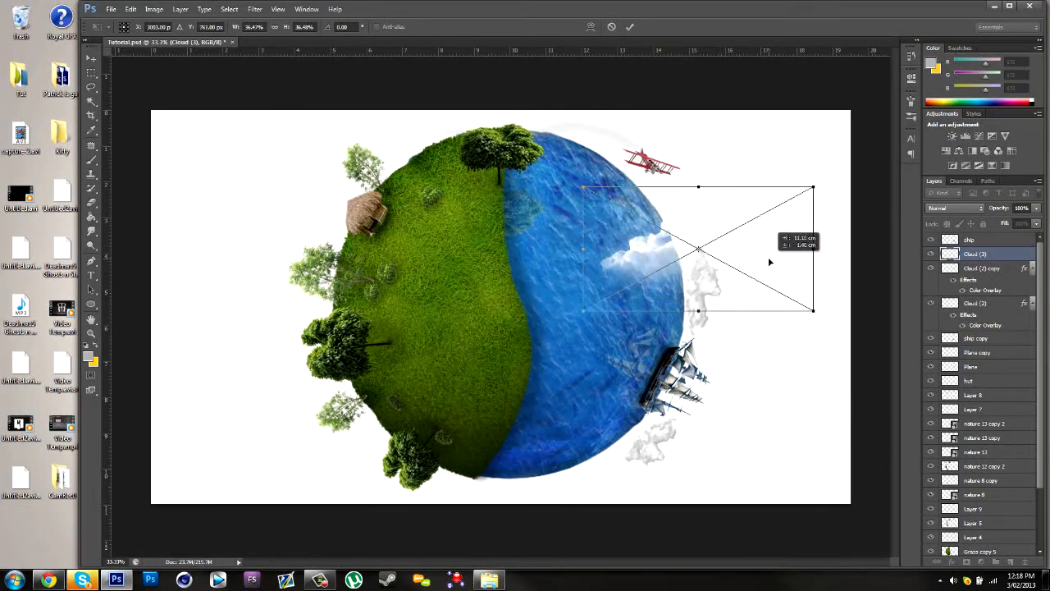
{"action": "left_click_drag", "start_coordinate": [813, 312], "coordinate": [696, 247]}
{"action": "left_click_drag", "start_coordinate": [595, 271], "coordinate": [588, 242]}
{"action": "mouse_move", "coordinate": [687, 263]}
{"action": "left_mouse_down"}
{"action": "mouse_move", "coordinate": [648, 227]}
{"action": "mouse_move", "coordinate": [703, 246]}
{"action": "mouse_move", "coordinate": [681, 259]}
{"action": "mouse_move", "coordinate": [722, 241]}
{"action": "mouse_move", "coordinate": [702, 252]}
{"action": "left_mouse_up"}
{"action": "key", "text": "Return"}
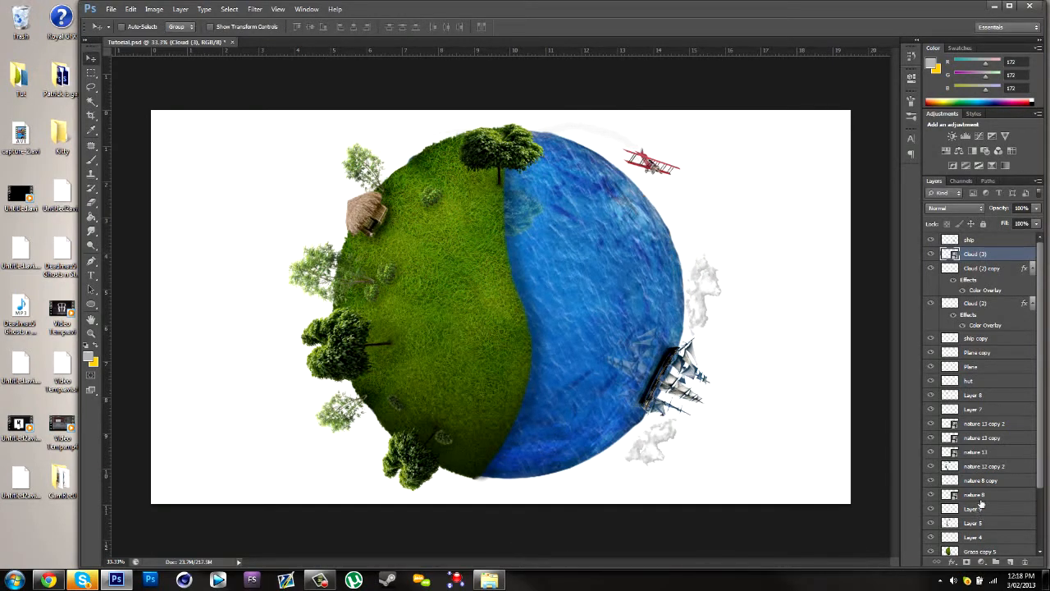
Duplicate the Cloud (3) layer and give the copy a grey #afafaf Color Overlay at 31% layer opacity.
{"action": "key", "text": "ctrl+j"}
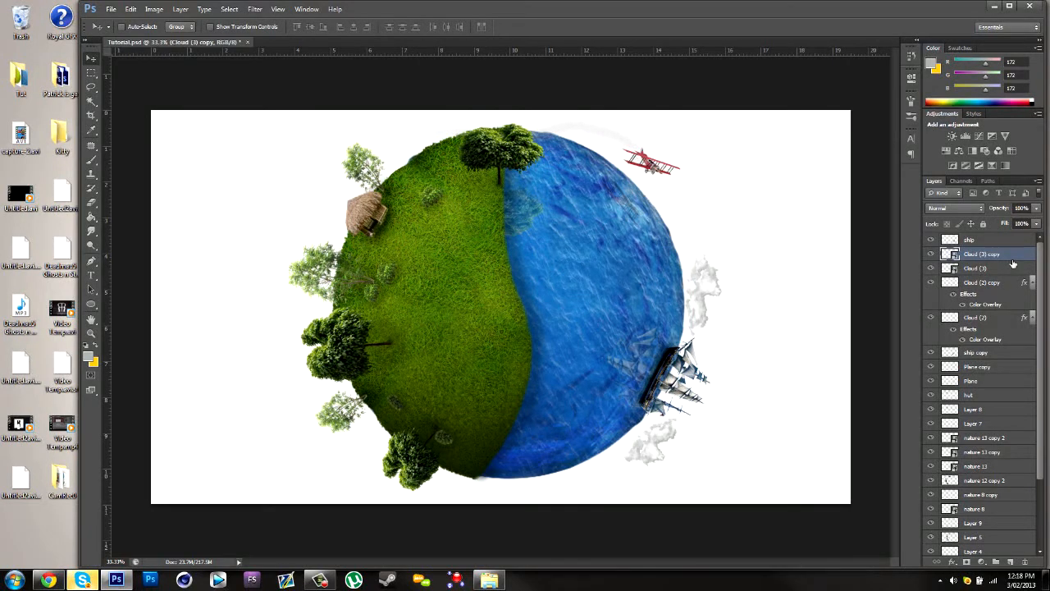
{"action": "double_click", "coordinate": [1013, 264]}
{"action": "left_click", "coordinate": [670, 405]}
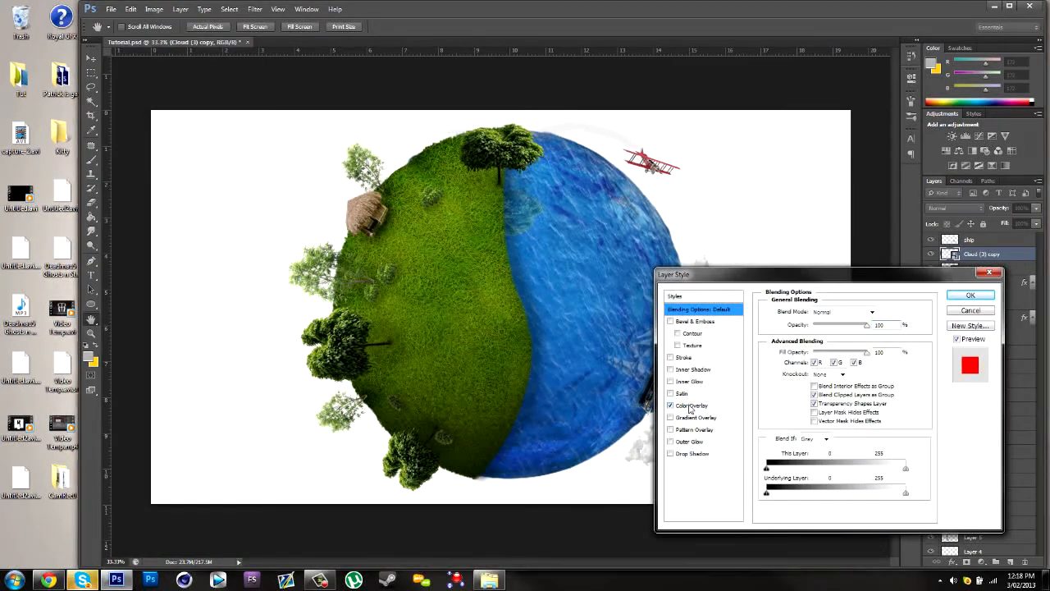
{"action": "left_click", "coordinate": [691, 406]}
{"action": "left_click", "coordinate": [879, 314]}
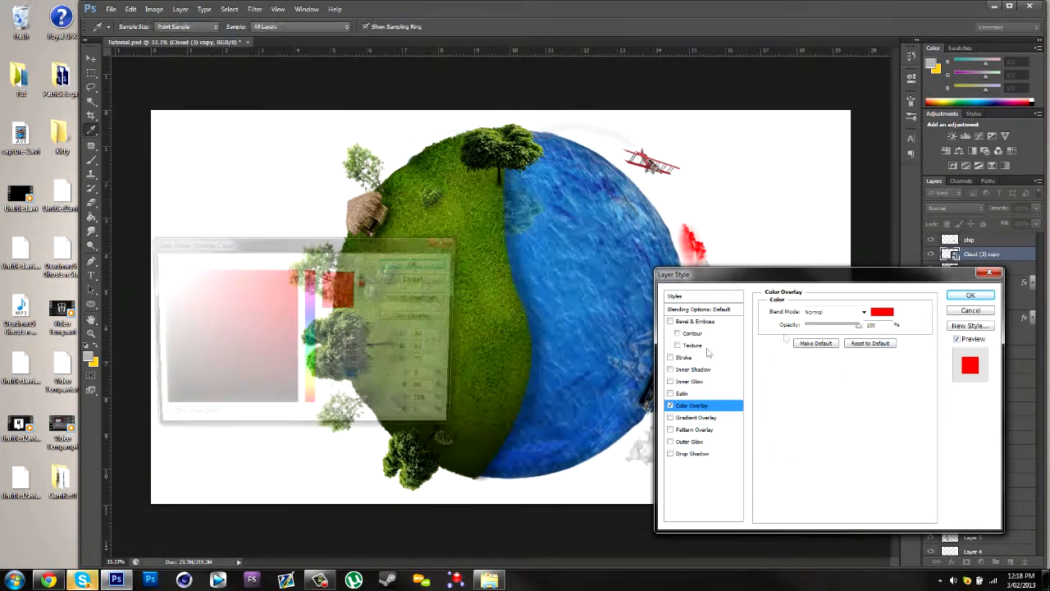
{"action": "left_click", "coordinate": [640, 450]}
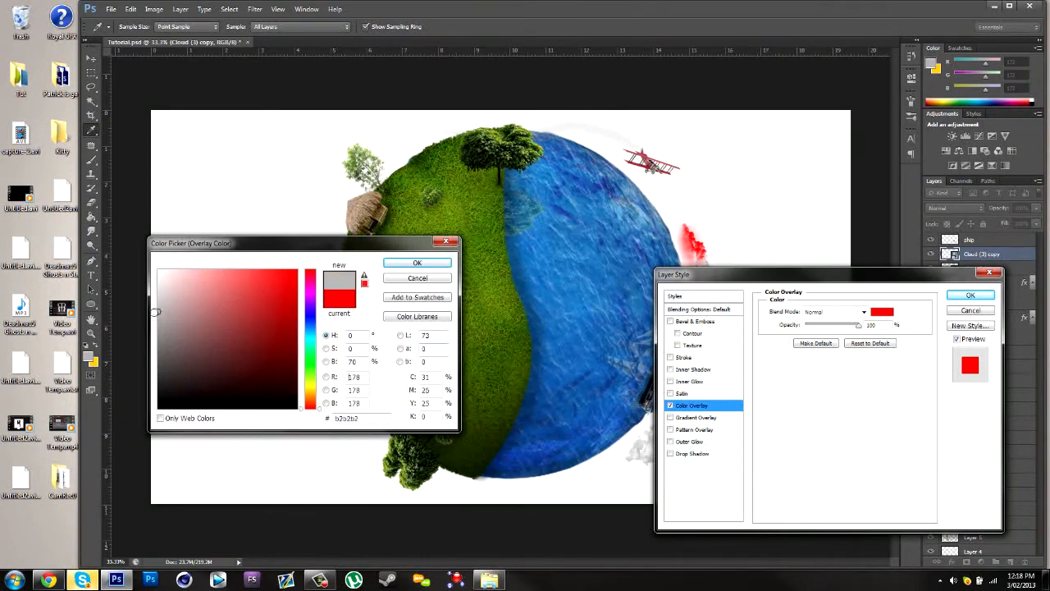
{"action": "left_click", "coordinate": [951, 579]}
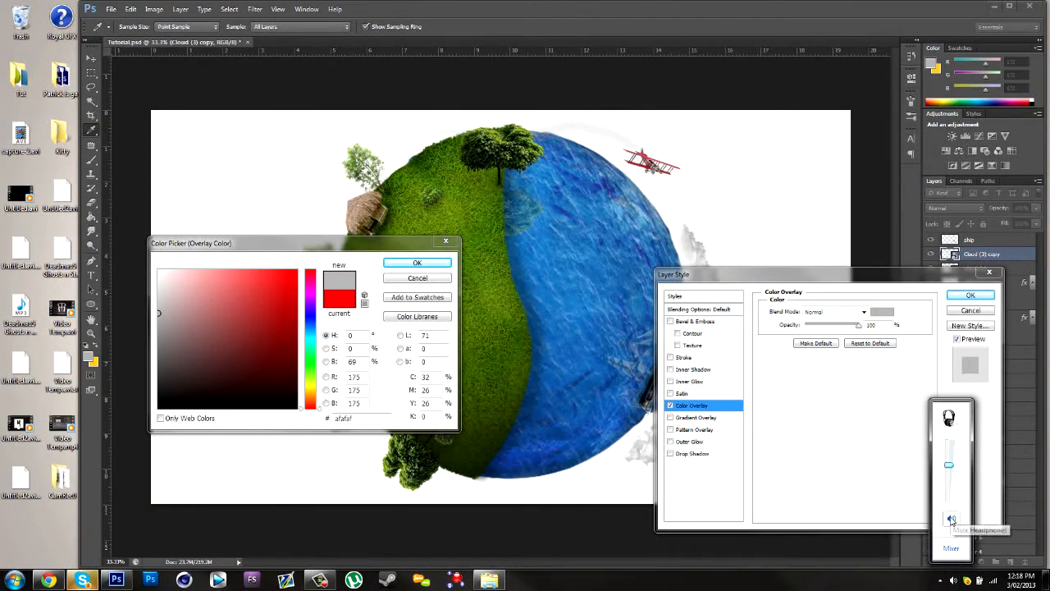
{"action": "left_click", "coordinate": [886, 282]}
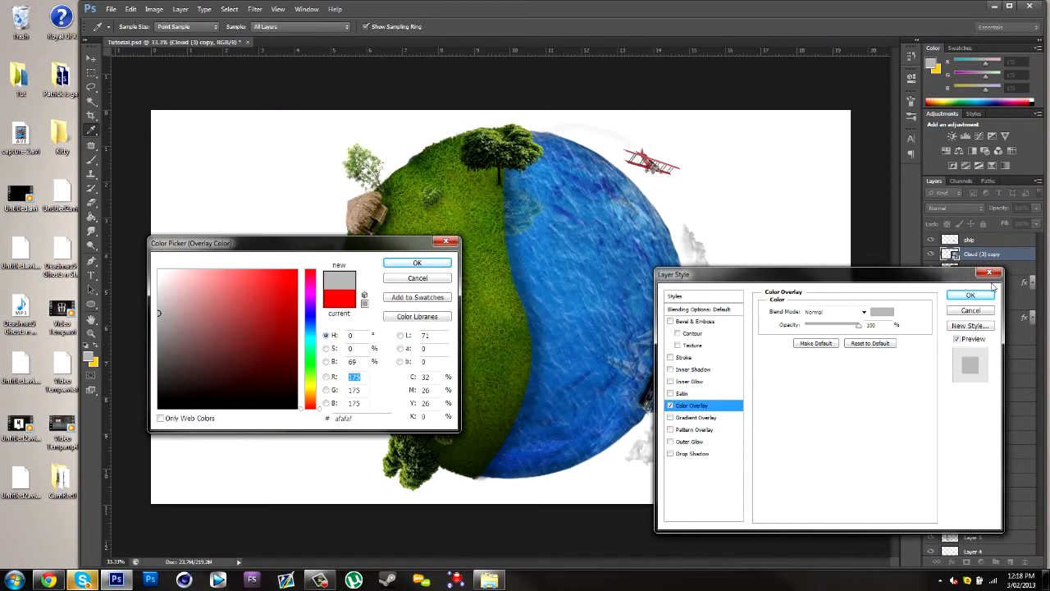
{"action": "left_click", "coordinate": [414, 263]}
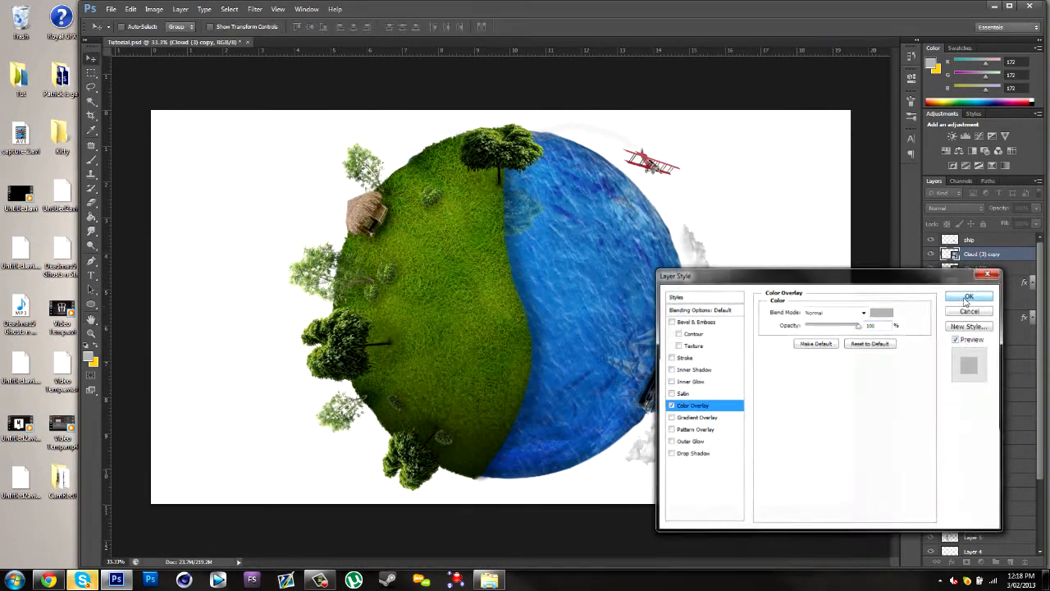
{"action": "left_click", "coordinate": [969, 296]}
{"action": "left_click_drag", "start_coordinate": [1036, 209], "coordinate": [1014, 224]}
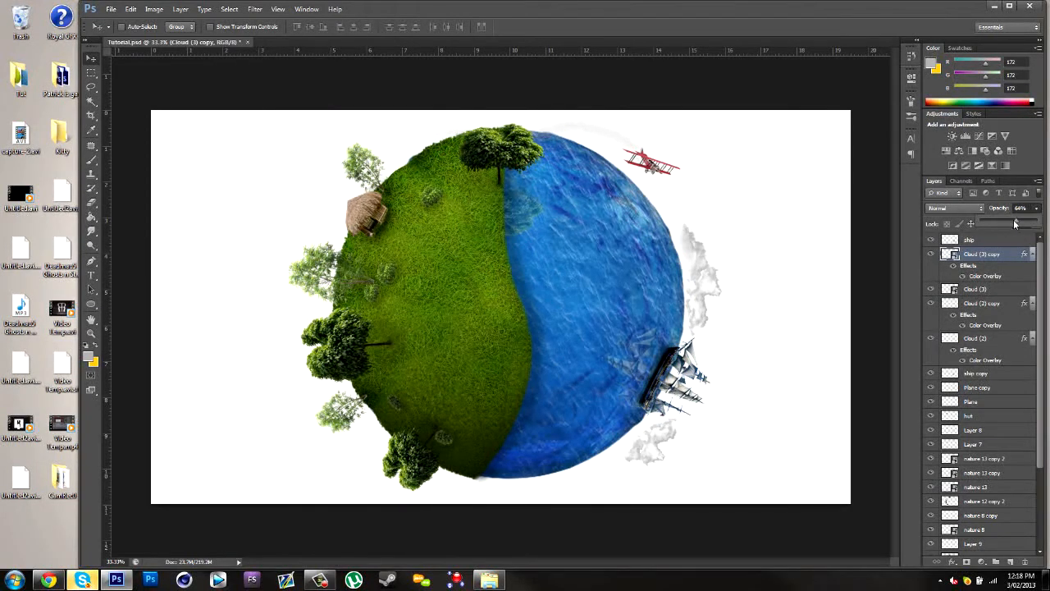
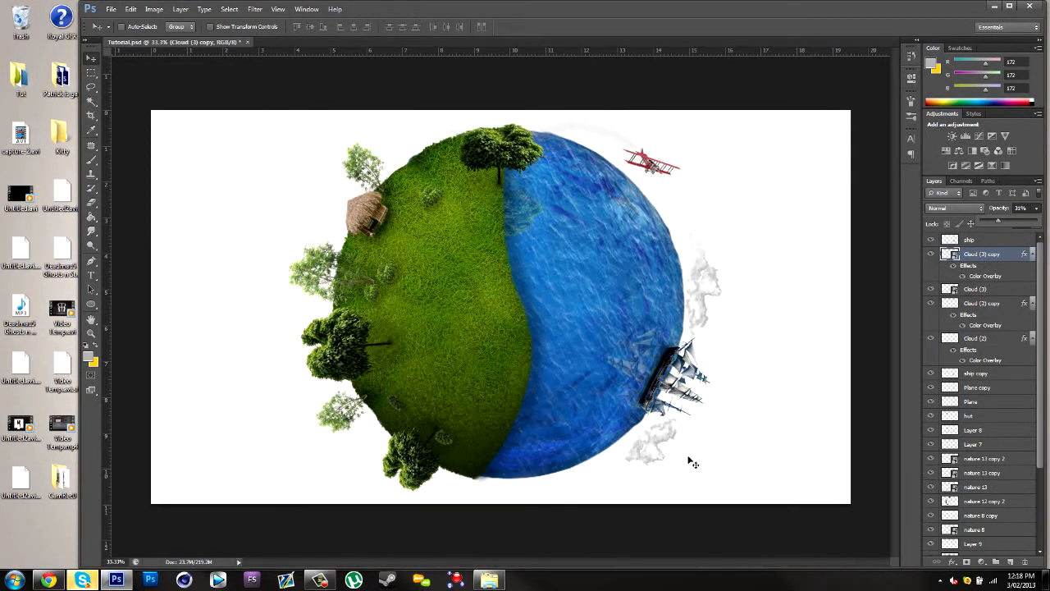
Place rain.png from the Tut folder, scaled down and rotated, over the right side of the water above the ship.
{"action": "left_click", "coordinate": [1014, 562]}
{"action": "left_click", "coordinate": [489, 578]}
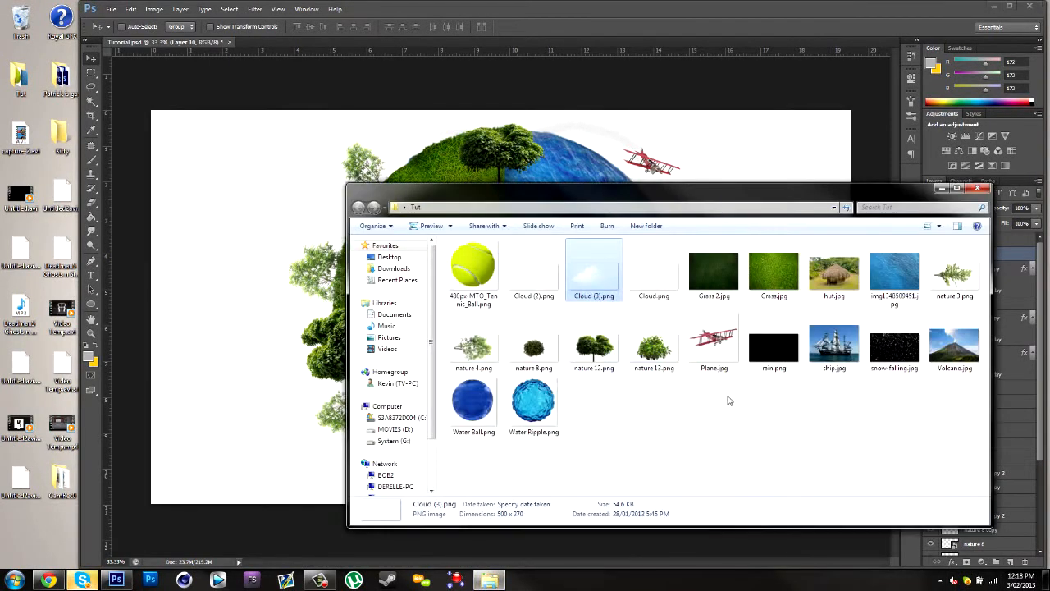
{"action": "left_click_drag", "start_coordinate": [772, 351], "coordinate": [707, 333]}
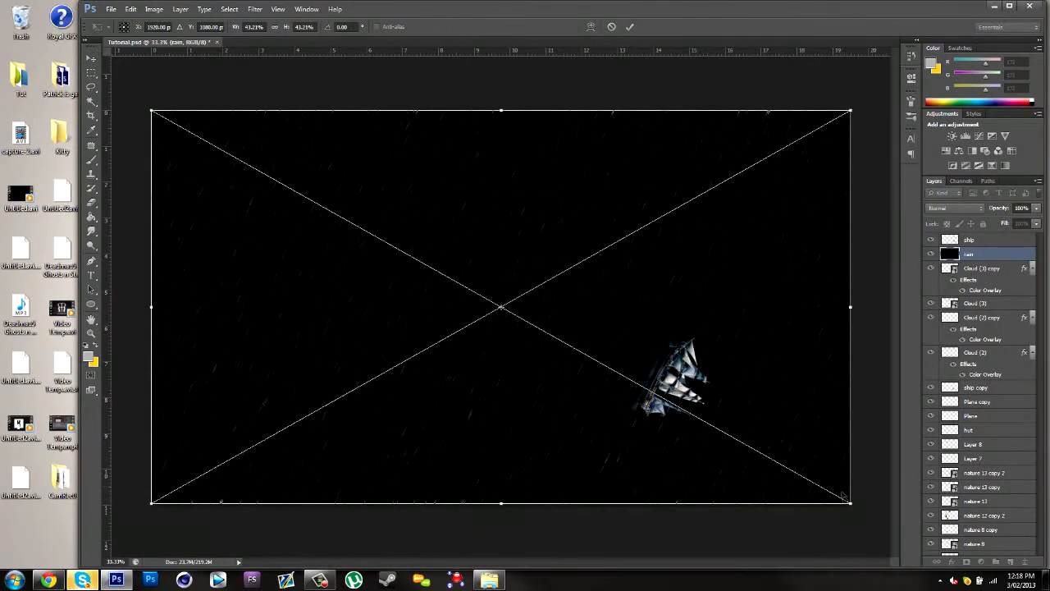
{"action": "left_click_drag", "start_coordinate": [851, 503], "coordinate": [299, 213]}
{"action": "left_click_drag", "start_coordinate": [290, 141], "coordinate": [734, 279]}
{"action": "mouse_move", "coordinate": [785, 320]}
{"action": "left_mouse_down"}
{"action": "mouse_move", "coordinate": [783, 283]}
{"action": "mouse_move", "coordinate": [783, 320]}
{"action": "left_mouse_up"}
{"action": "left_click_drag", "start_coordinate": [684, 281], "coordinate": [662, 264]}
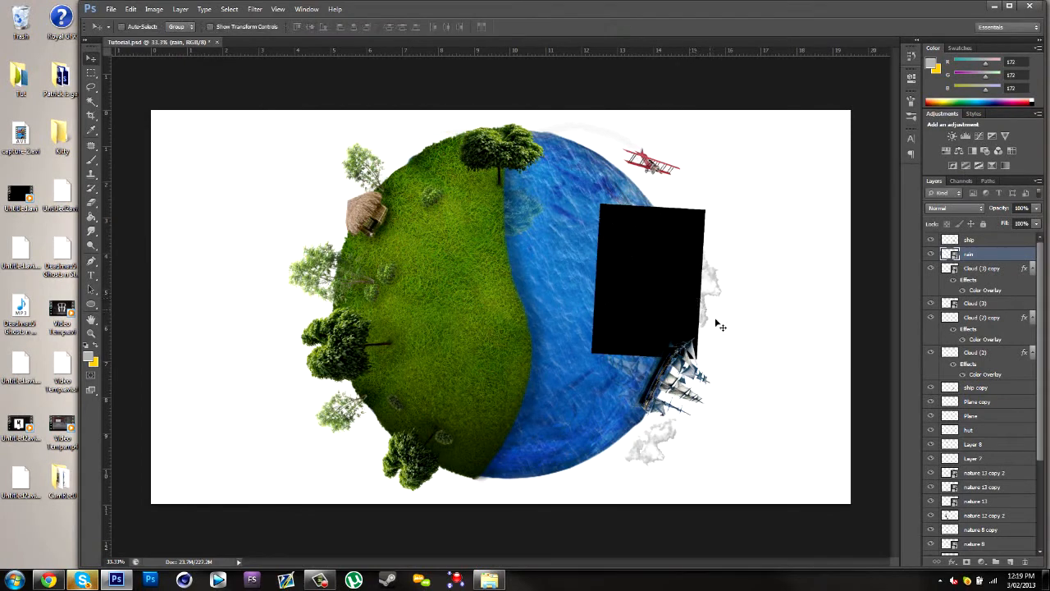
Duplicate the rain image and rotate the copy over the lower right water so it continues from the first one behind the ship.
{"action": "left_click_drag", "start_coordinate": [604, 342], "coordinate": [597, 405]}
{"action": "key", "text": "ctrl+t"}
{"action": "left_click_drag", "start_coordinate": [762, 376], "coordinate": [727, 475]}
{"action": "left_click_drag", "start_coordinate": [617, 416], "coordinate": [652, 413]}
{"action": "key", "text": "Return"}
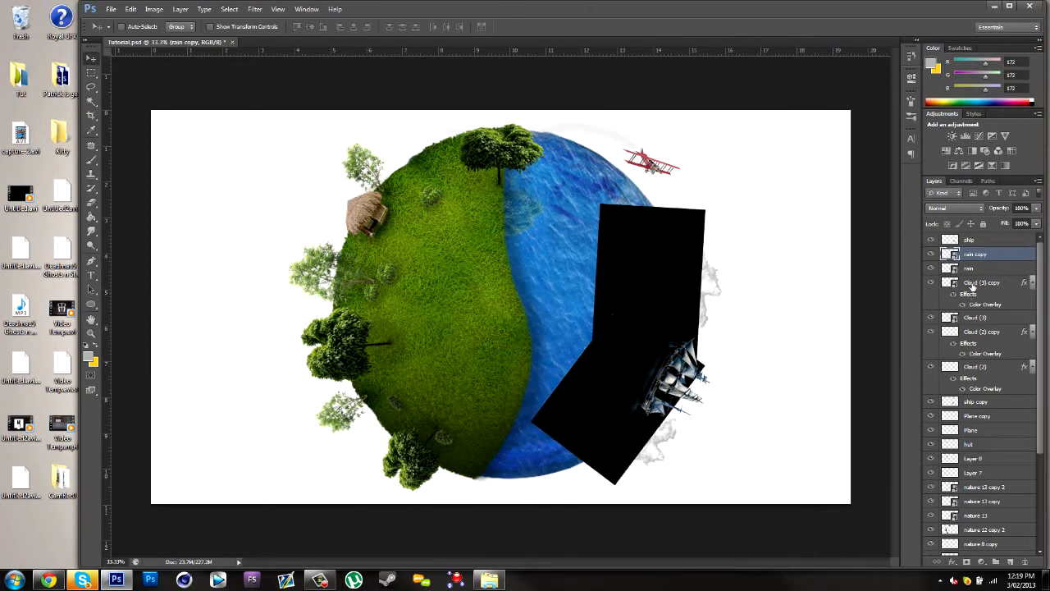
Merge the two rain layers into one and set the merged layer's blend mode to Screen.
{"action": "left_click", "coordinate": [973, 271], "text": "shift"}
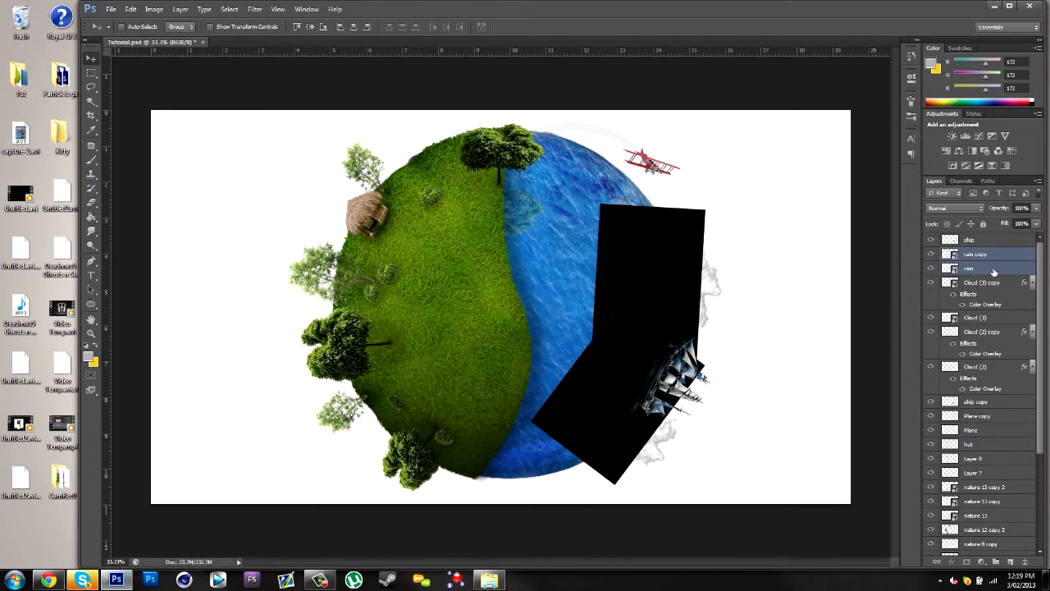
{"action": "key", "text": "ctrl+e"}
{"action": "left_click", "coordinate": [963, 209]}
{"action": "left_click", "coordinate": [963, 209]}
{"action": "left_click", "coordinate": [963, 209]}
{"action": "left_click", "coordinate": [934, 306]}
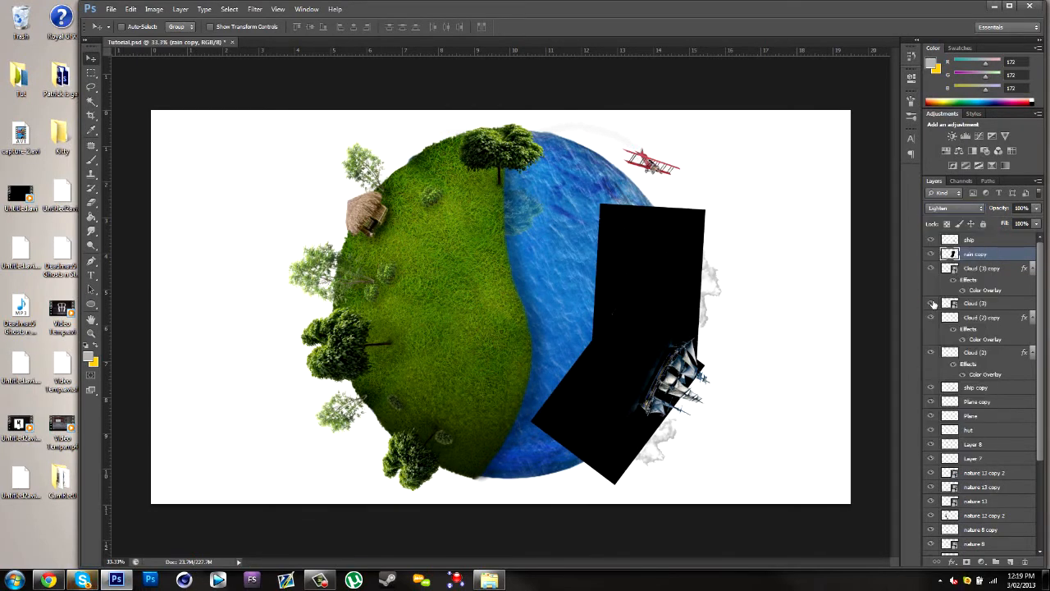
Add a Color Overlay in medium grey to the merged rain copy layer.
{"action": "double_click", "coordinate": [1012, 253]}
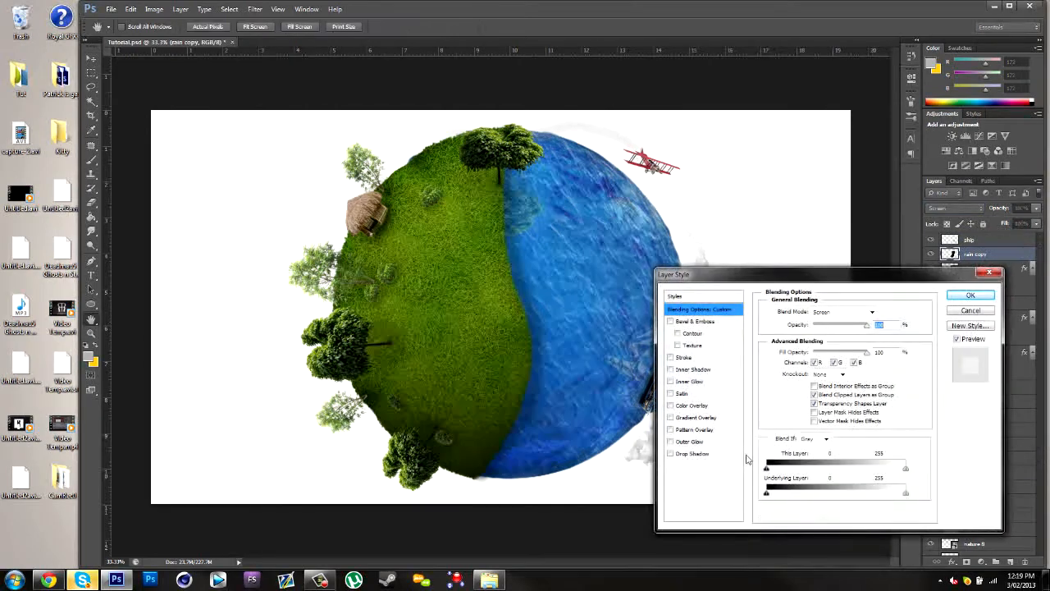
{"action": "left_click", "coordinate": [692, 406]}
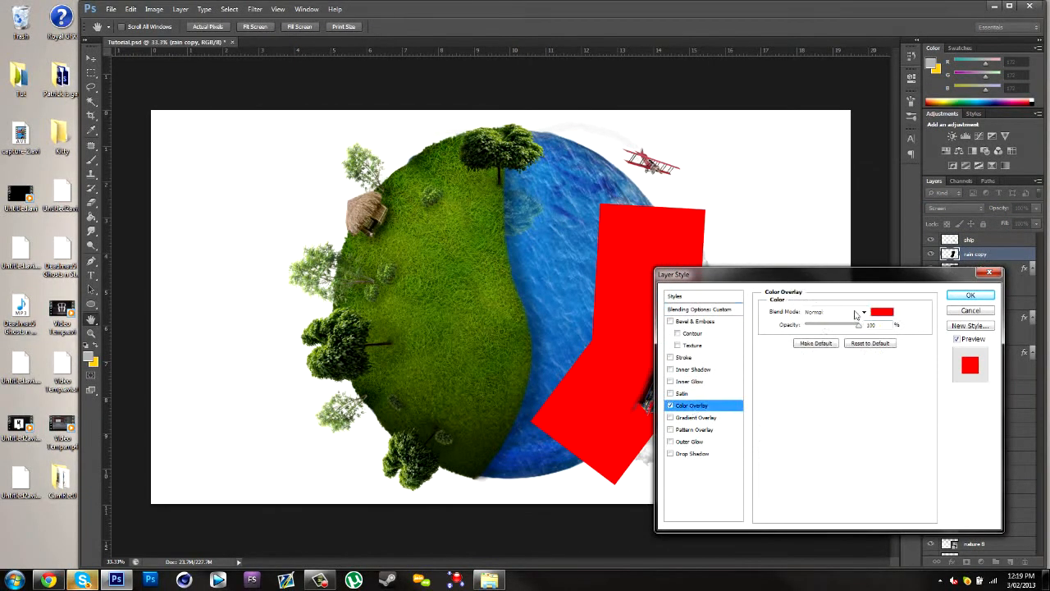
{"action": "left_click", "coordinate": [882, 311]}
{"action": "left_click_drag", "start_coordinate": [259, 357], "coordinate": [128, 339]}
{"action": "left_click", "coordinate": [417, 262]}
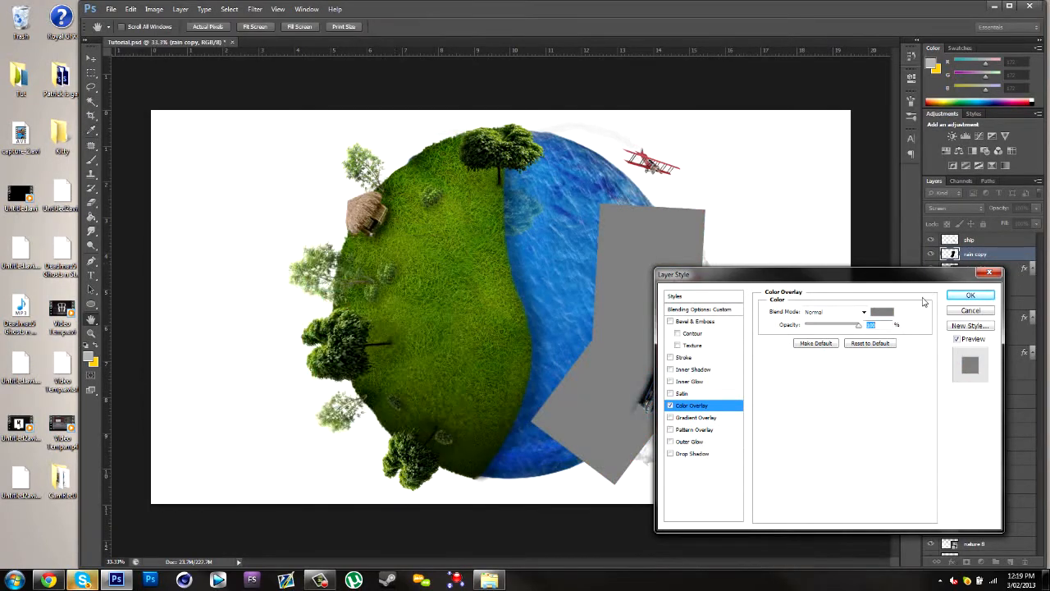
Try several blend modes for the rain copy layer's Color Overlay, including Lighten, Subtract and Linear Light, and discard the overlay.
{"action": "left_click", "coordinate": [865, 312]}
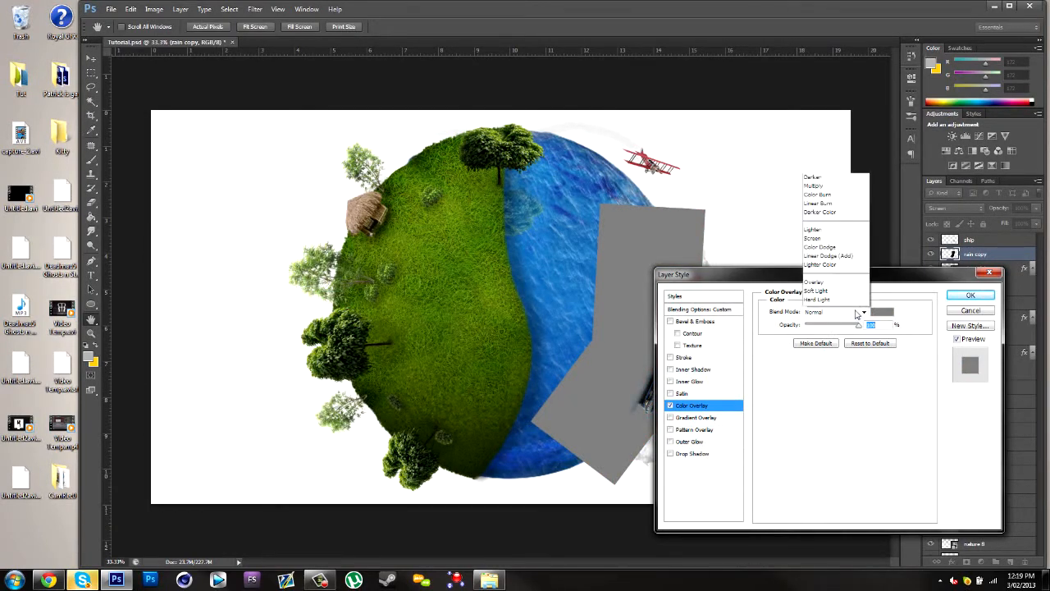
{"action": "left_click", "coordinate": [865, 312]}
{"action": "left_click_drag", "start_coordinate": [838, 271], "coordinate": [228, 242]}
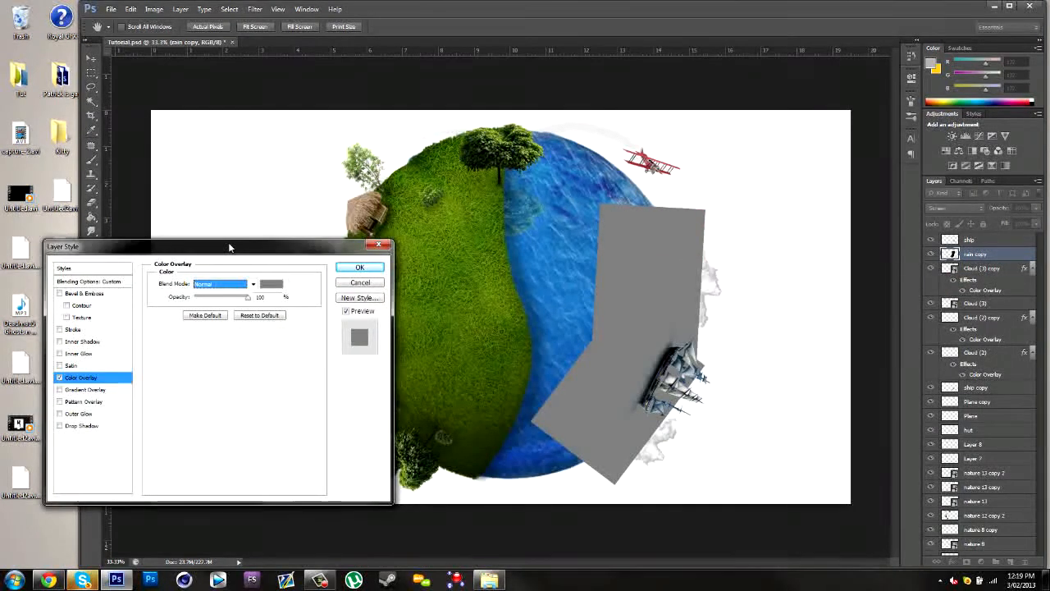
{"action": "key", "text": "Down"}
{"action": "key", "text": "Down"}
{"action": "key", "text": "Down"}
{"action": "key", "text": "Down"}
{"action": "key", "text": "Down"}
{"action": "key", "text": "Down"}
{"action": "key", "text": "Down"}
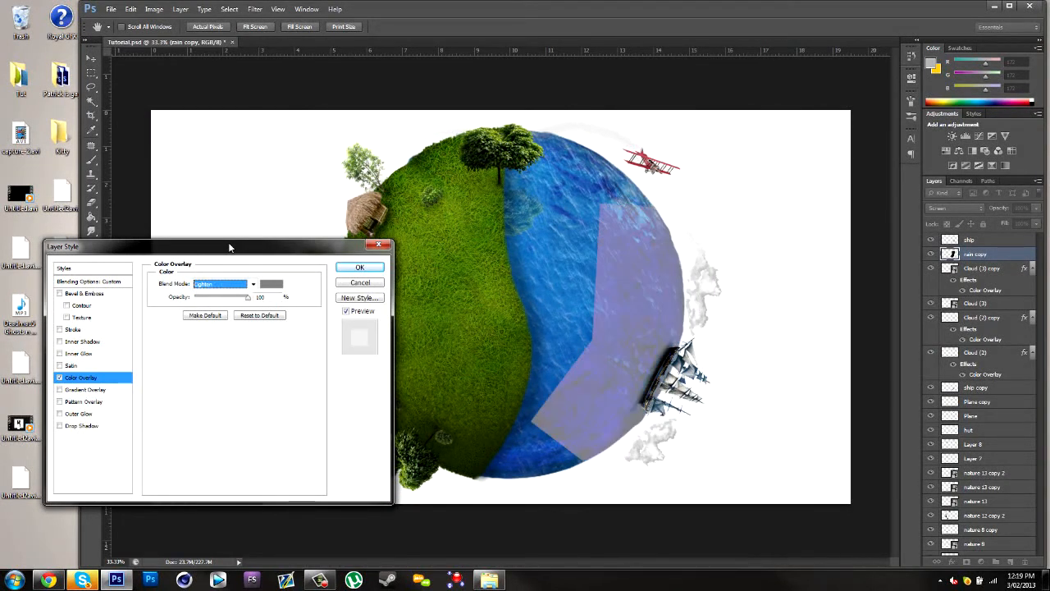
{"action": "left_click", "coordinate": [223, 284]}
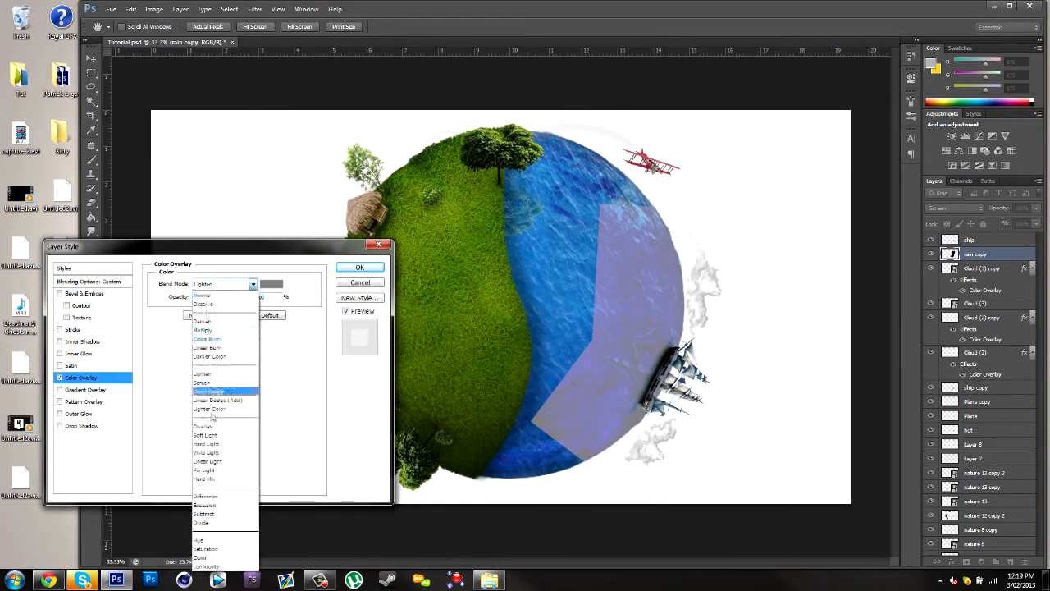
{"action": "left_click", "coordinate": [212, 557]}
{"action": "left_click", "coordinate": [215, 284]}
{"action": "left_click", "coordinate": [218, 286]}
{"action": "key", "text": "Up"}
{"action": "key", "text": "Up"}
{"action": "key", "text": "Up"}
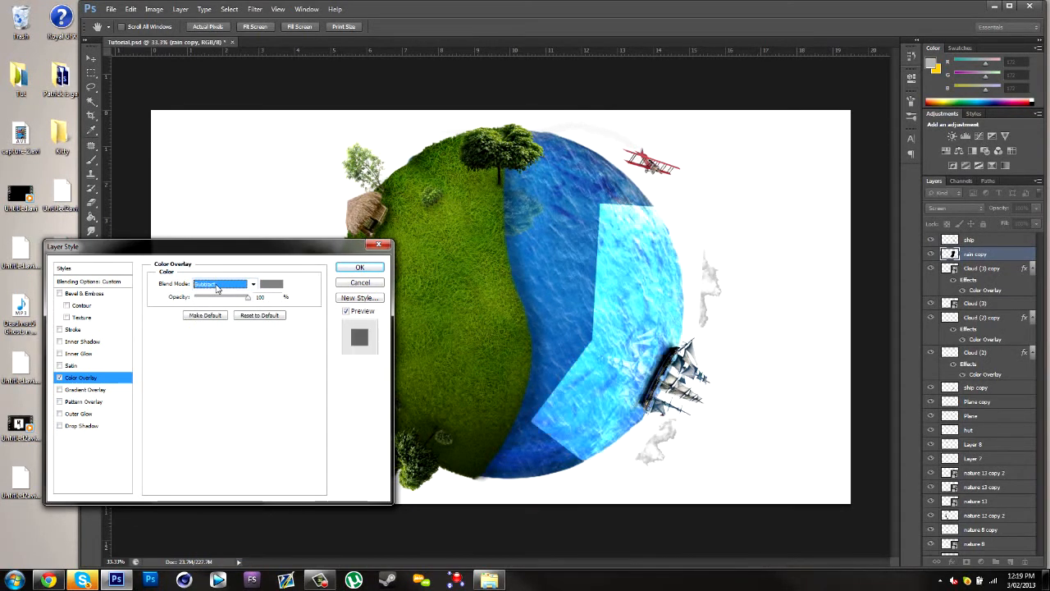
{"action": "key", "text": "Up"}
{"action": "key", "text": "Up"}
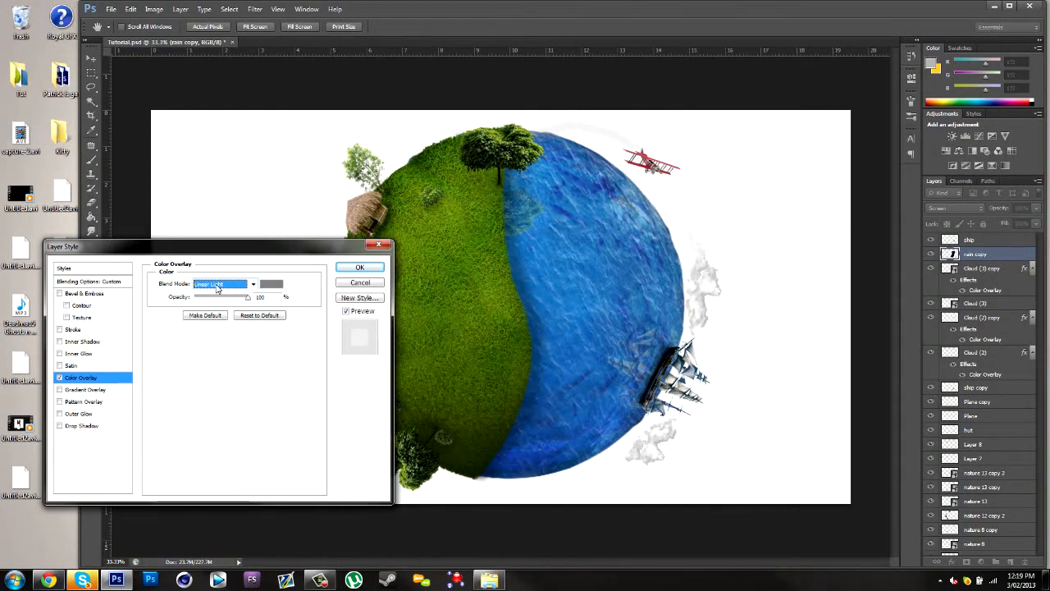
{"action": "left_click", "coordinate": [60, 378]}
{"action": "left_click", "coordinate": [60, 378]}
{"action": "left_click", "coordinate": [364, 283]}
Duplicate the rain copy layer four times to strengthen the rain over the water.
{"action": "key", "text": "ctrl+j"}
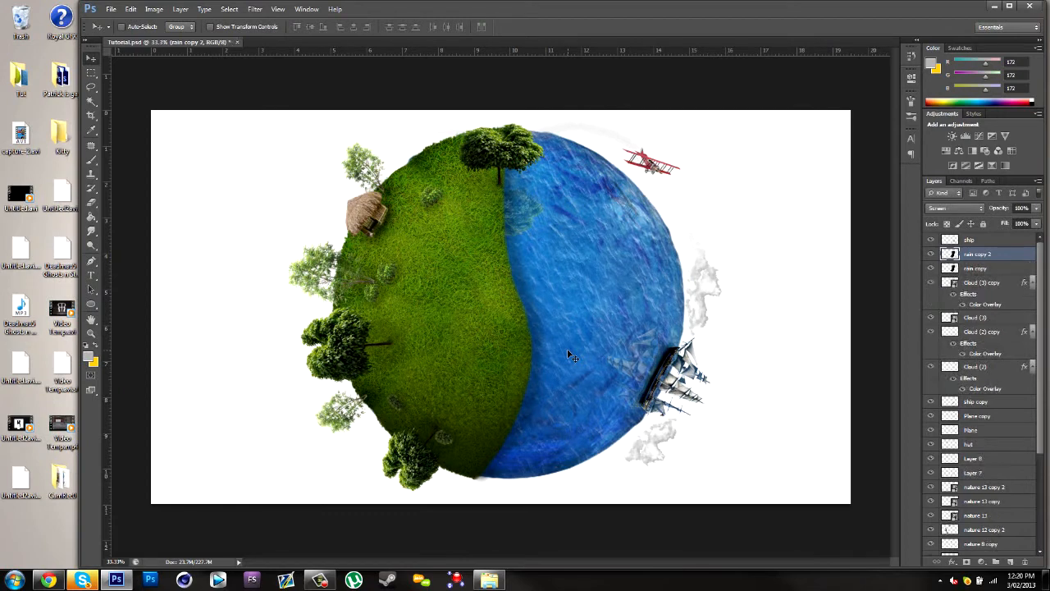
{"action": "key", "text": "ctrl+j"}
{"action": "key", "text": "ctrl+j"}
{"action": "key", "text": "ctrl+j"}
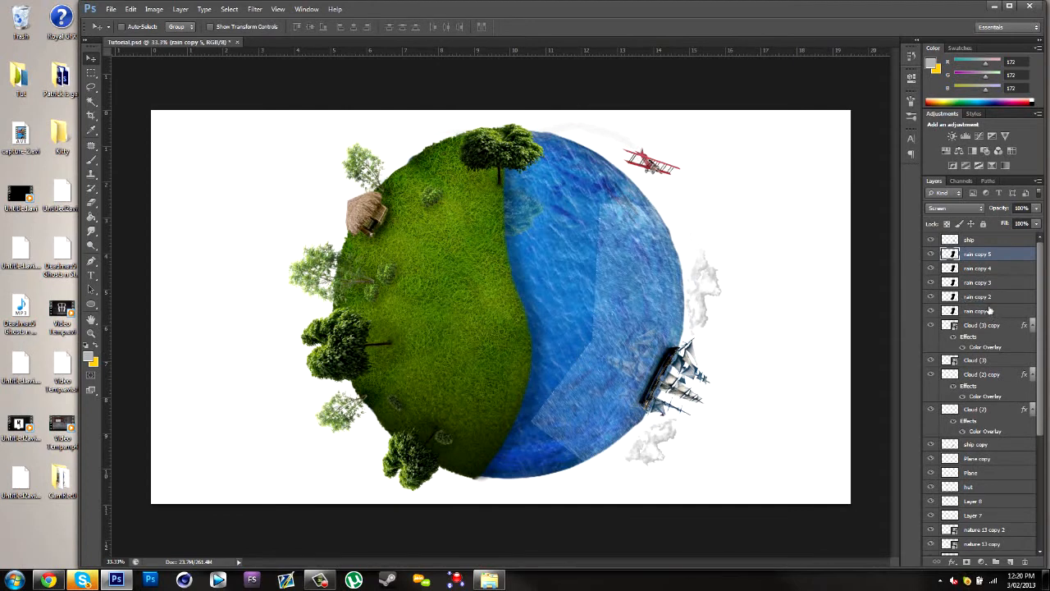
Merge the five rain layers into one and set the merged layer's blend mode to Screen.
{"action": "left_click", "coordinate": [990, 310], "text": "shift"}
{"action": "key", "text": "ctrl+e"}
{"action": "left_click", "coordinate": [954, 208]}
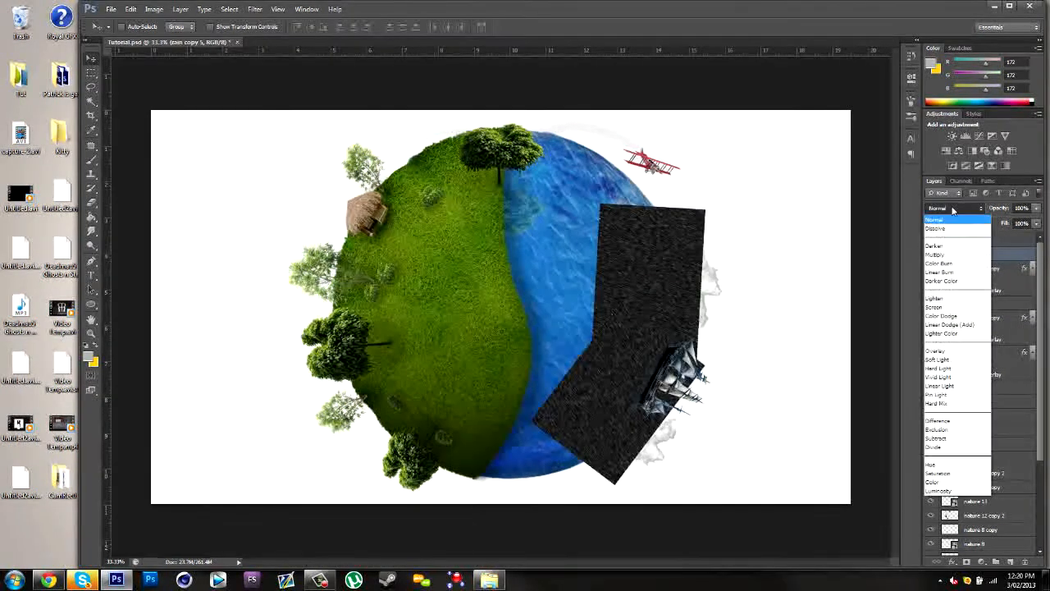
{"action": "left_click", "coordinate": [946, 304]}
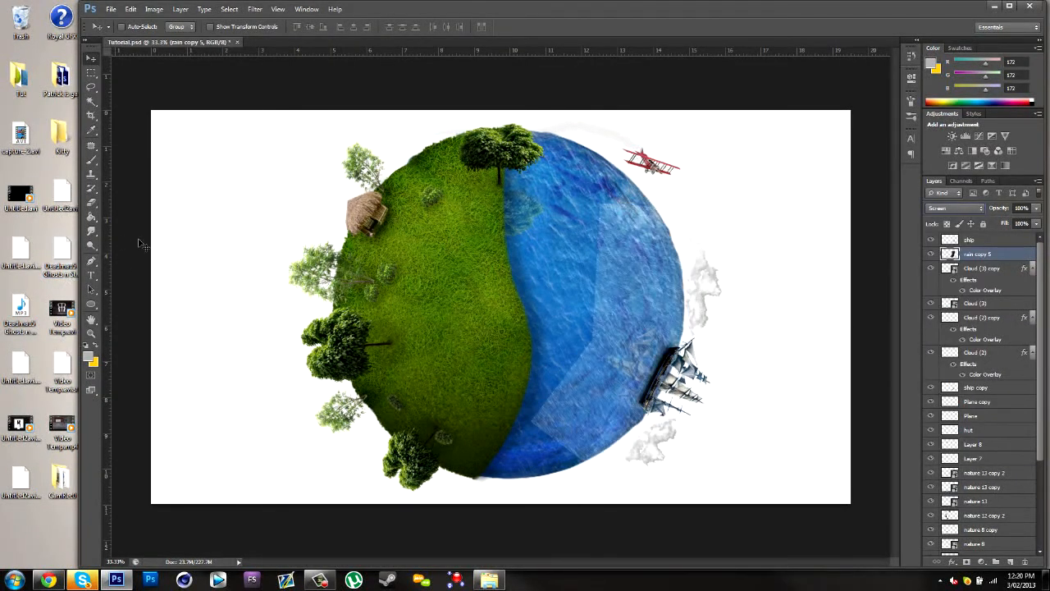
Erase the hard edges of the merged rain layer over the water with a soft eraser of size 400.
{"action": "key", "text": "e"}
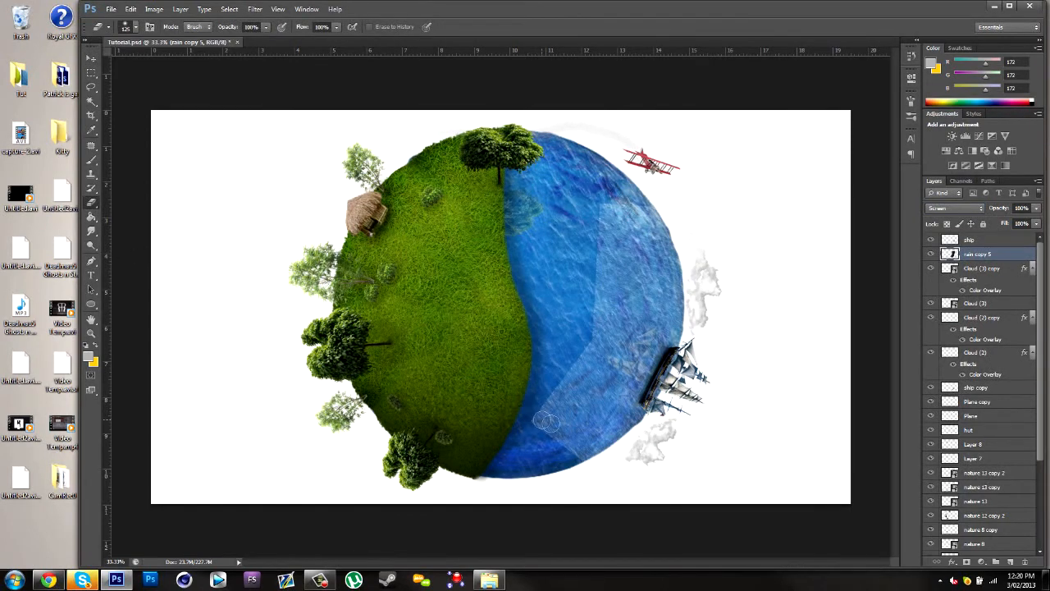
{"action": "key", "text": "]"}
{"action": "key", "text": "]"}
{"action": "key", "text": "]"}
{"action": "key", "text": "]"}
{"action": "key", "text": "]"}
{"action": "key", "text": "]"}
{"action": "mouse_move", "coordinate": [544, 434]}
{"action": "left_mouse_down"}
{"action": "mouse_move", "coordinate": [578, 306]}
{"action": "mouse_move", "coordinate": [569, 213]}
{"action": "left_mouse_up"}
{"action": "key", "text": "bracketleft"}
{"action": "key", "text": "bracketleft"}
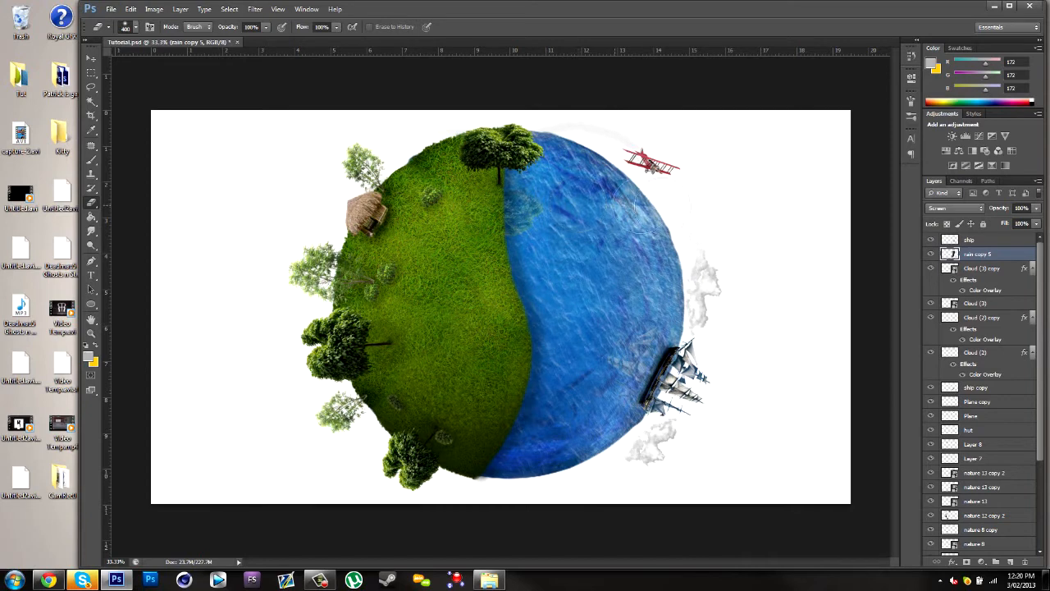
{"action": "left_click_drag", "start_coordinate": [639, 208], "coordinate": [656, 226]}
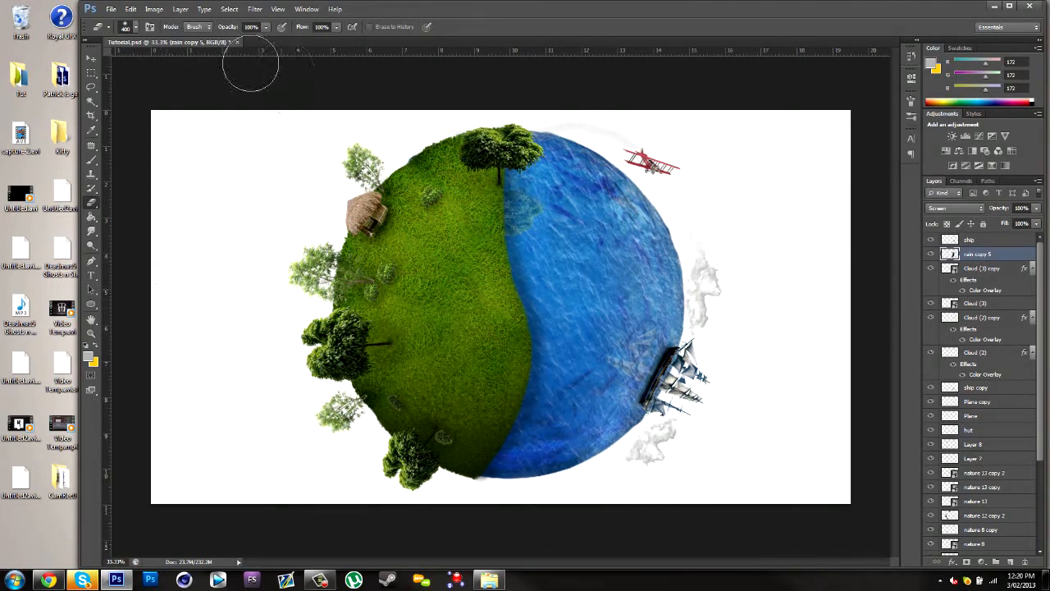
{"action": "left_click", "coordinate": [91, 59]}
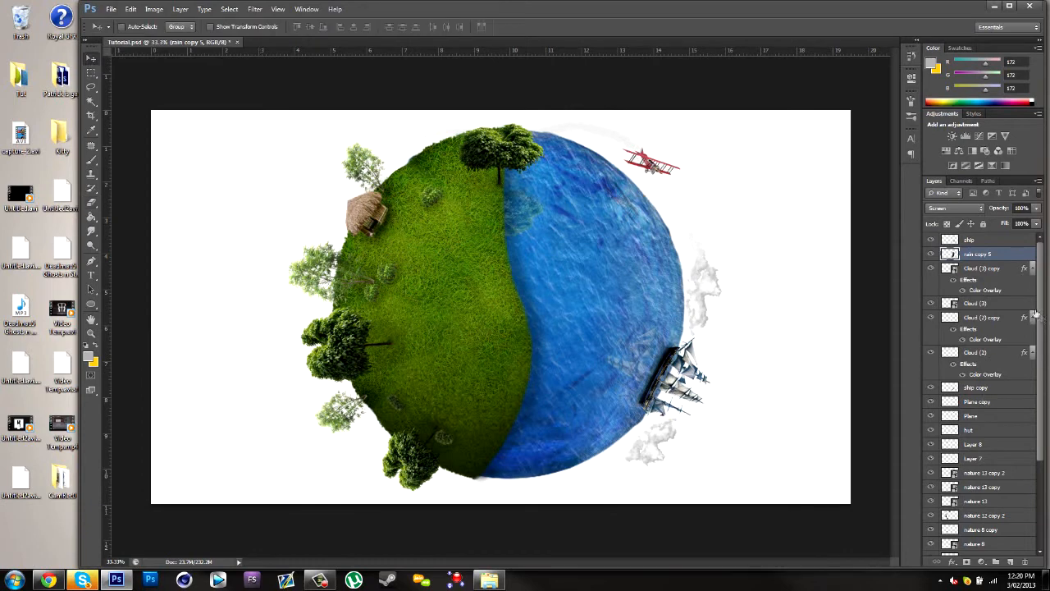
Select every layer from ship down to the lowest one and merge them into a single layer.
{"action": "left_click", "coordinate": [998, 241]}
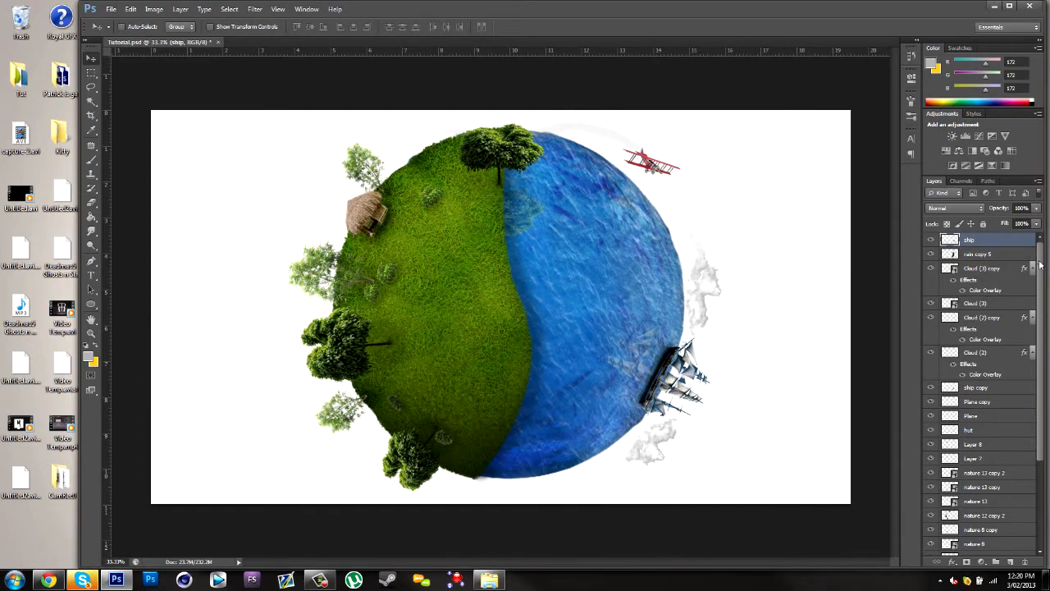
{"action": "left_click_drag", "start_coordinate": [1041, 264], "coordinate": [1040, 383]}
{"action": "left_click", "coordinate": [973, 552], "text": "shift"}
{"action": "scroll", "coordinate": [1001, 448], "scroll_direction": "up", "scroll_amount": 8}
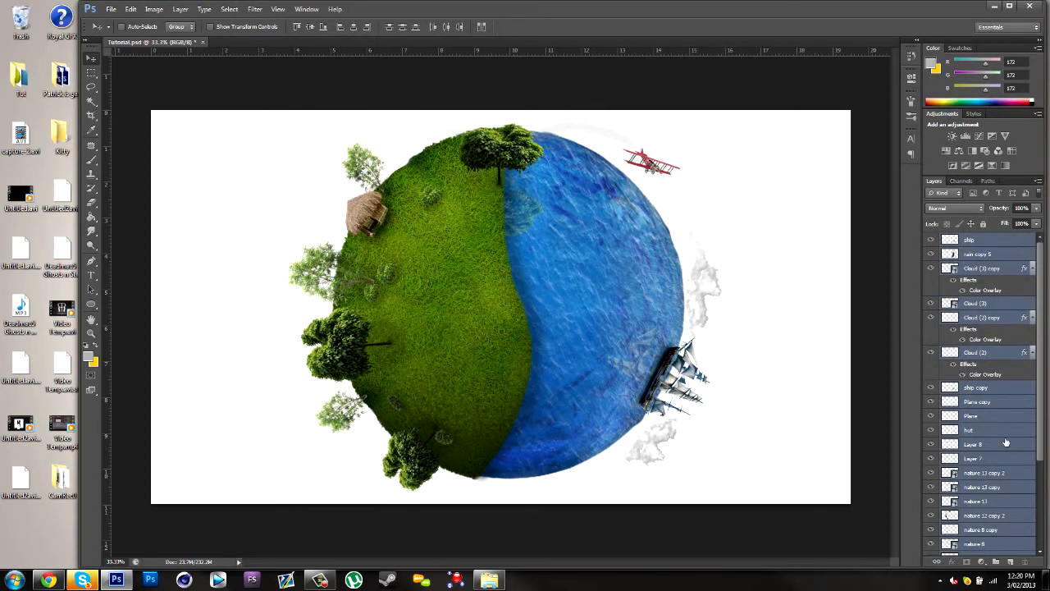
{"action": "key", "text": "ctrl+e"}
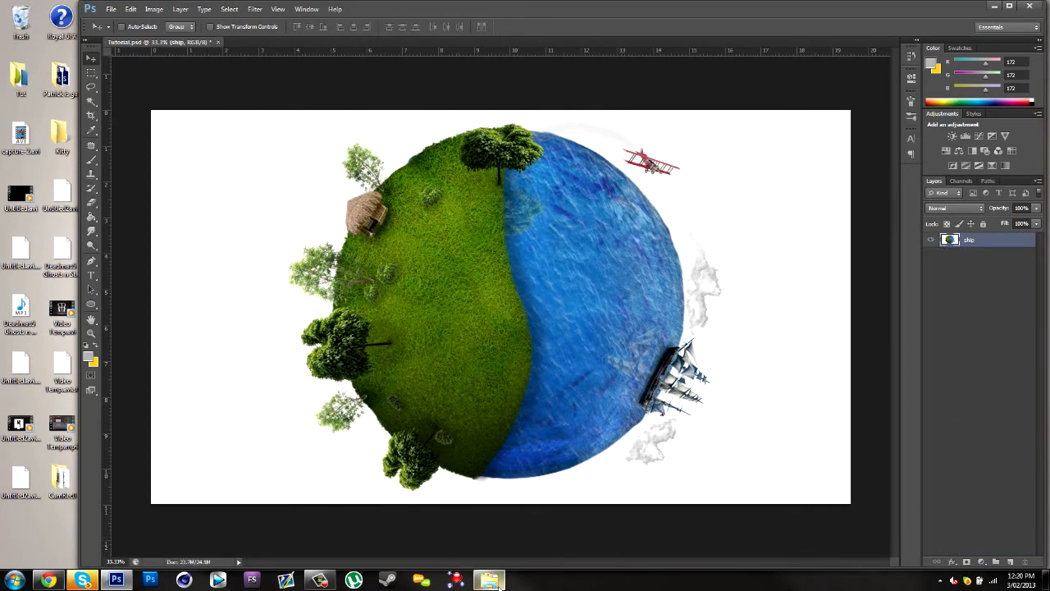
{"action": "left_click", "coordinate": [497, 583]}
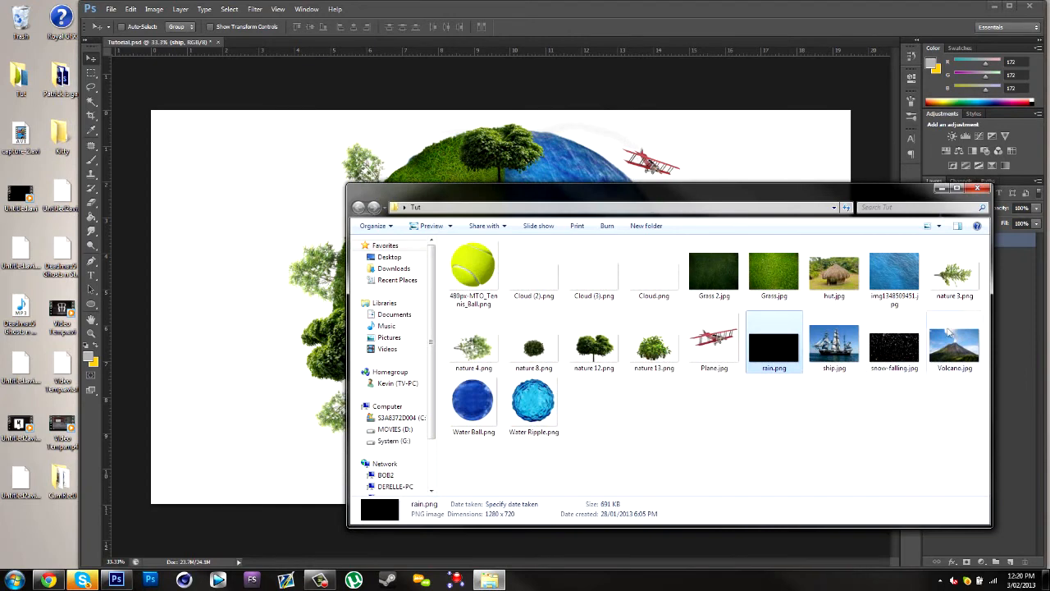
{"action": "left_click", "coordinate": [941, 188]}
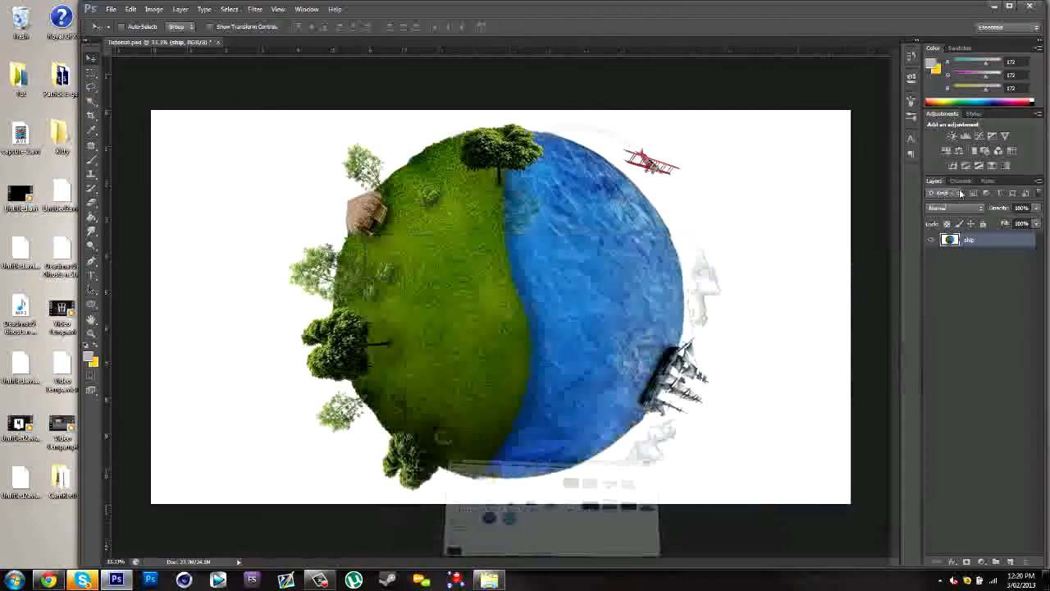
Add a Brightness/Contrast adjustment layer above the merged planet and raise the contrast.
{"action": "left_click", "coordinate": [952, 135]}
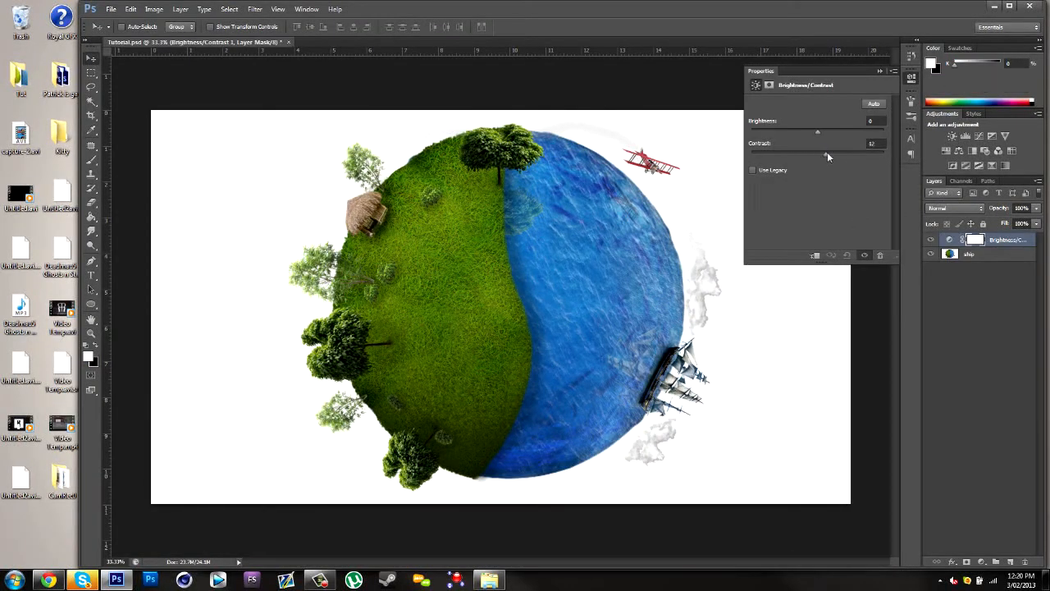
{"action": "left_click", "coordinate": [880, 71]}
{"action": "left_click", "coordinate": [951, 136]}
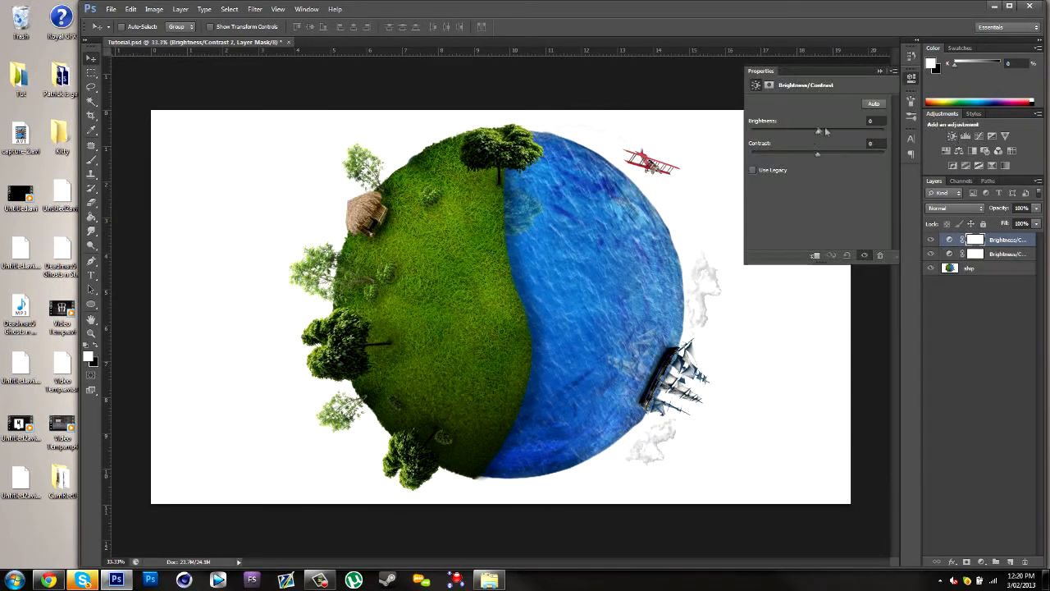
{"action": "left_click", "coordinate": [882, 71]}
{"action": "key", "text": "ctrl+z"}
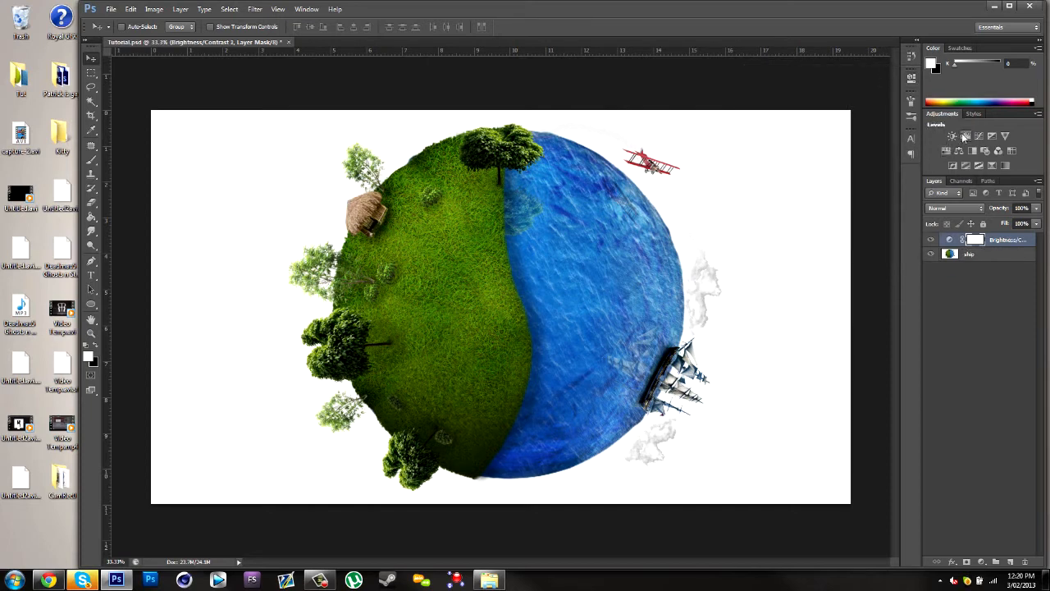
Add a Hue/Saturation adjustment layer with hue -5, saturation +13 and lightness -5.
{"action": "left_click", "coordinate": [945, 150]}
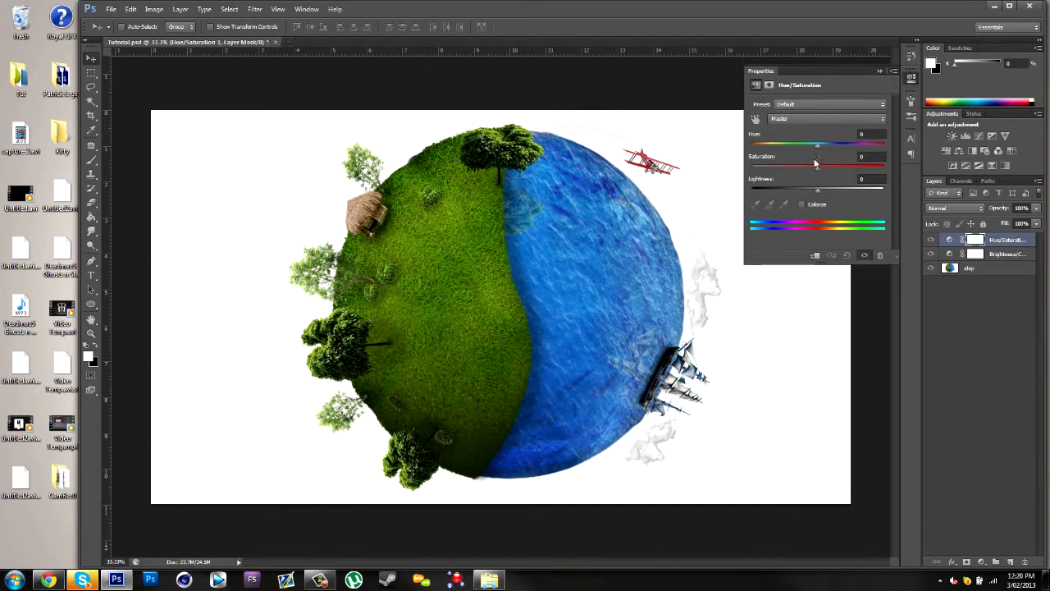
{"action": "left_click_drag", "start_coordinate": [801, 169], "coordinate": [815, 150]}
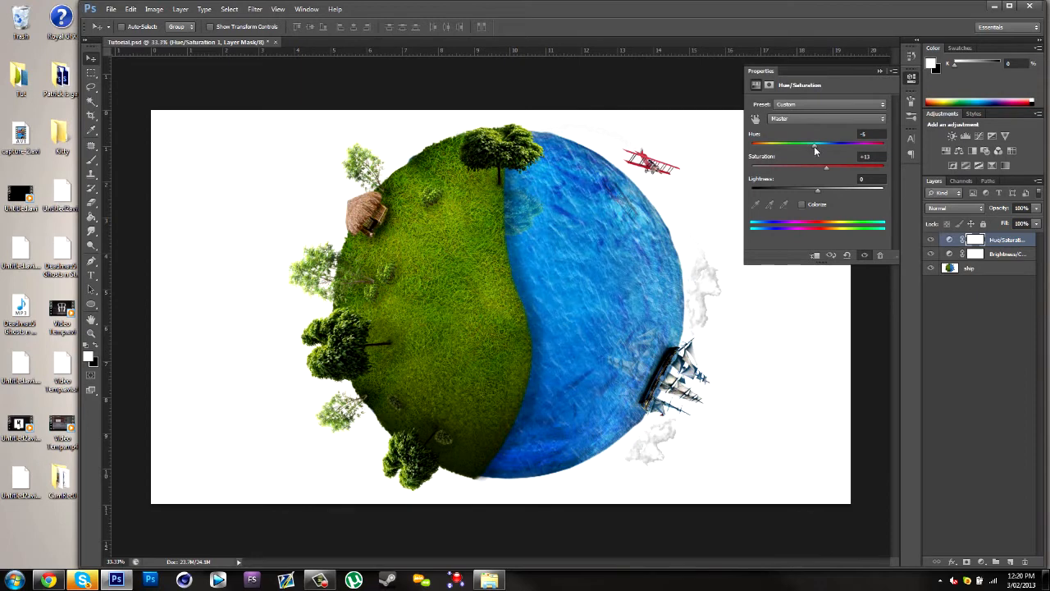
{"action": "left_click_drag", "start_coordinate": [816, 189], "coordinate": [814, 190]}
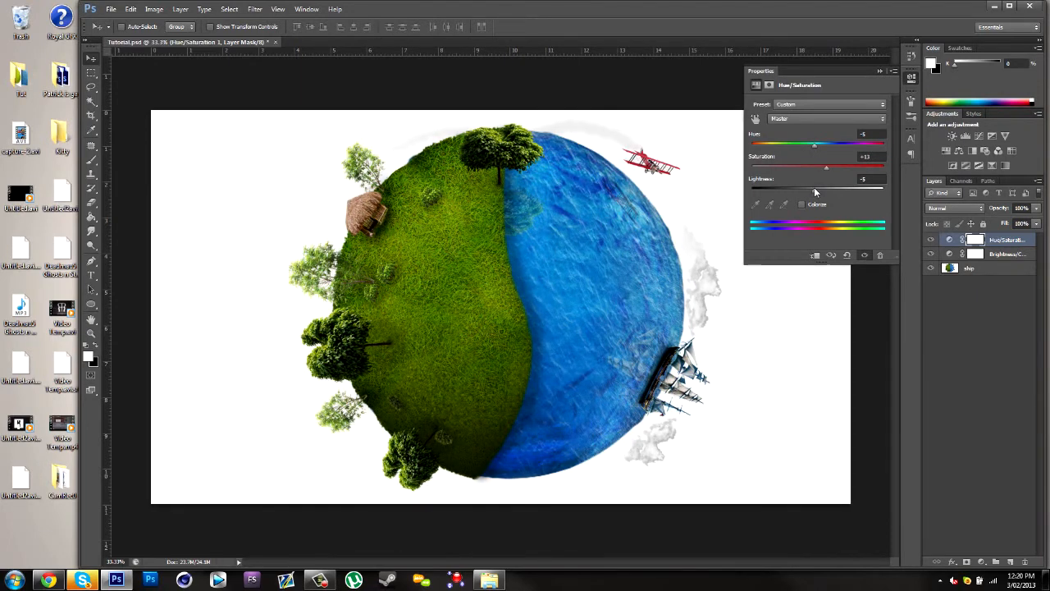
{"action": "left_click", "coordinate": [880, 72]}
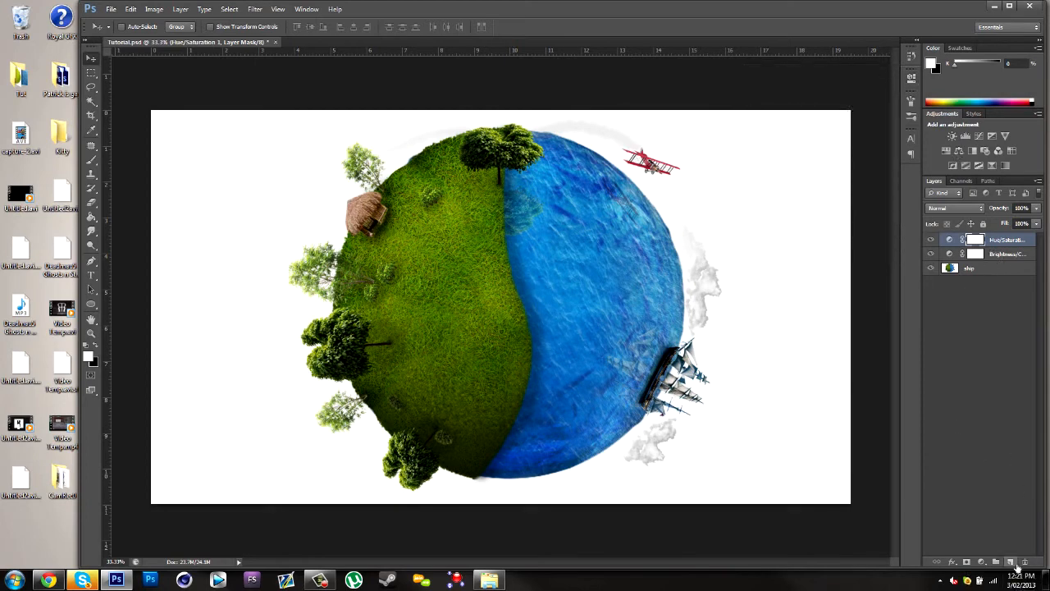
Add a new layer above the adjustments and fill it with dark gold, colour b38b00.
{"action": "left_click", "coordinate": [1010, 562]}
{"action": "left_click", "coordinate": [90, 359]}
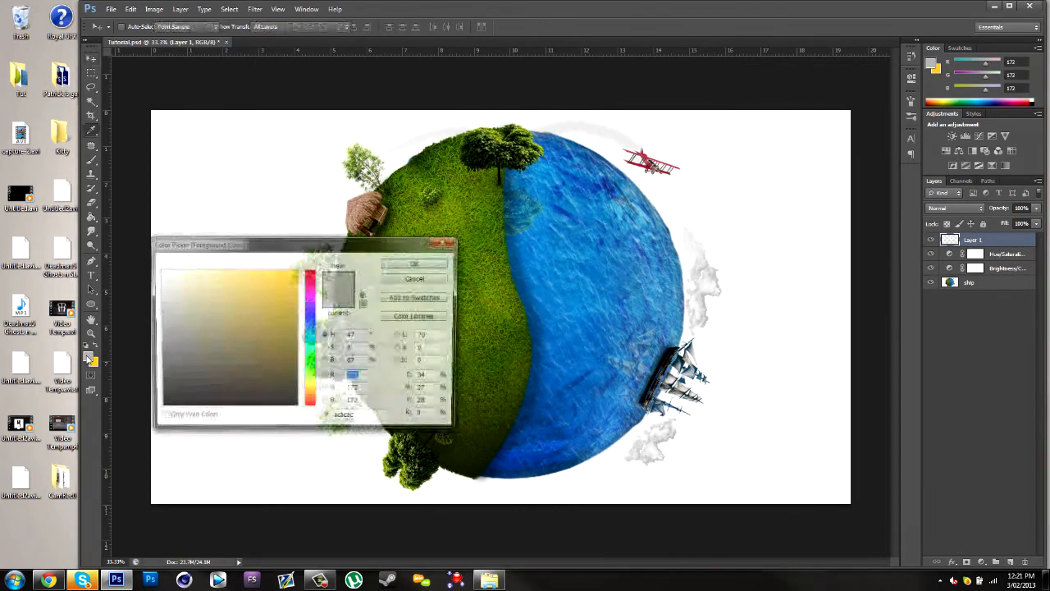
{"action": "left_click_drag", "start_coordinate": [264, 345], "coordinate": [310, 314]}
{"action": "left_click", "coordinate": [415, 263]}
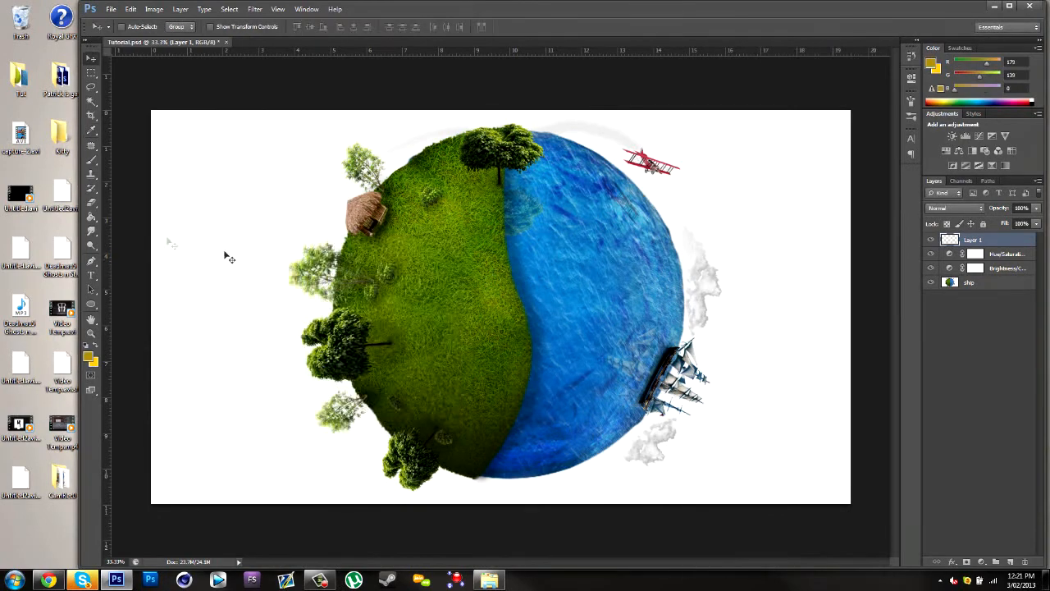
{"action": "left_click", "coordinate": [90, 359]}
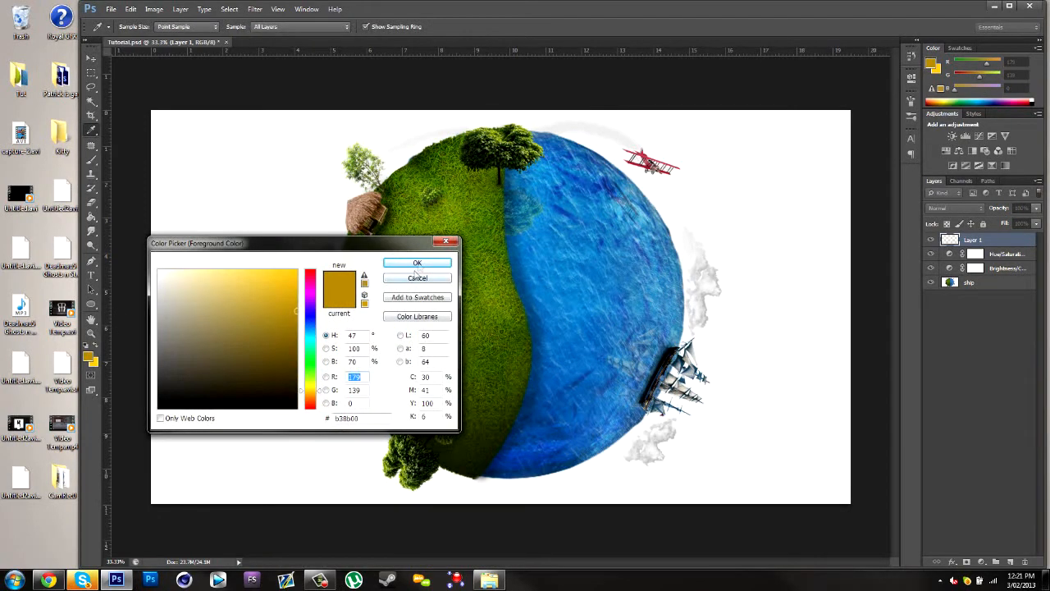
{"action": "left_click", "coordinate": [415, 264]}
{"action": "left_click", "coordinate": [91, 217]}
{"action": "left_click", "coordinate": [191, 199]}
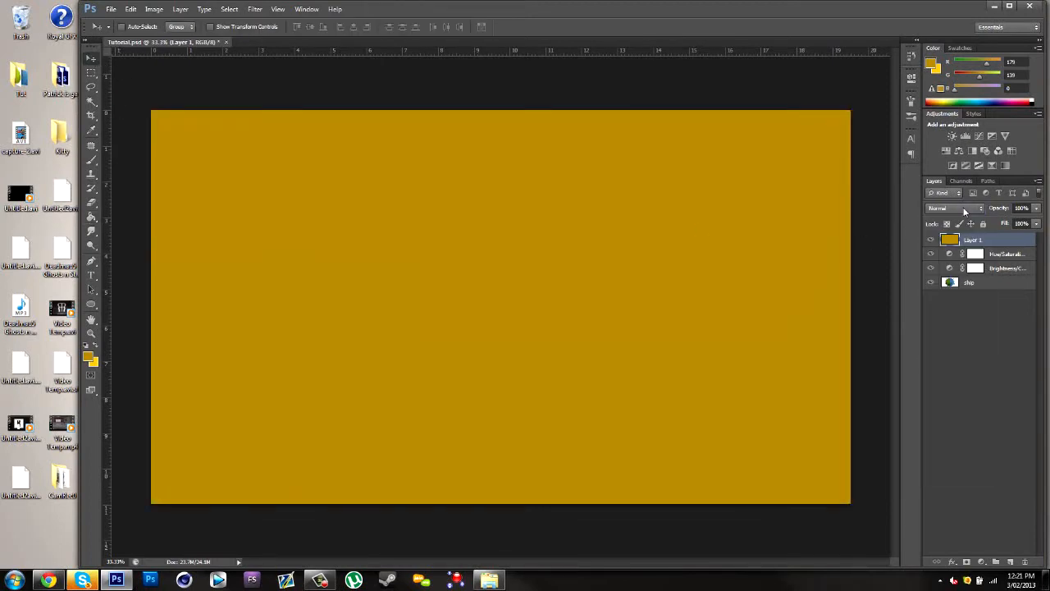
Set the blend mode of the dark gold fill layer to Overlay.
{"action": "key", "text": "Down"}
{"action": "key", "text": "Down"}
{"action": "key", "text": "Down"}
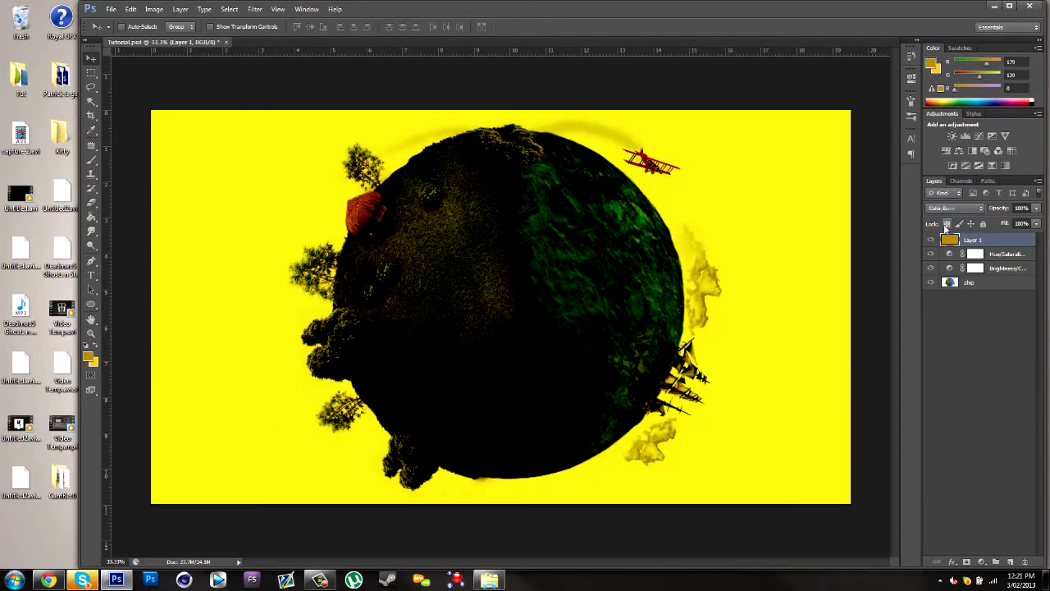
{"action": "key", "text": "Down"}
{"action": "key", "text": "Down"}
{"action": "key", "text": "Down"}
{"action": "key", "text": "Down"}
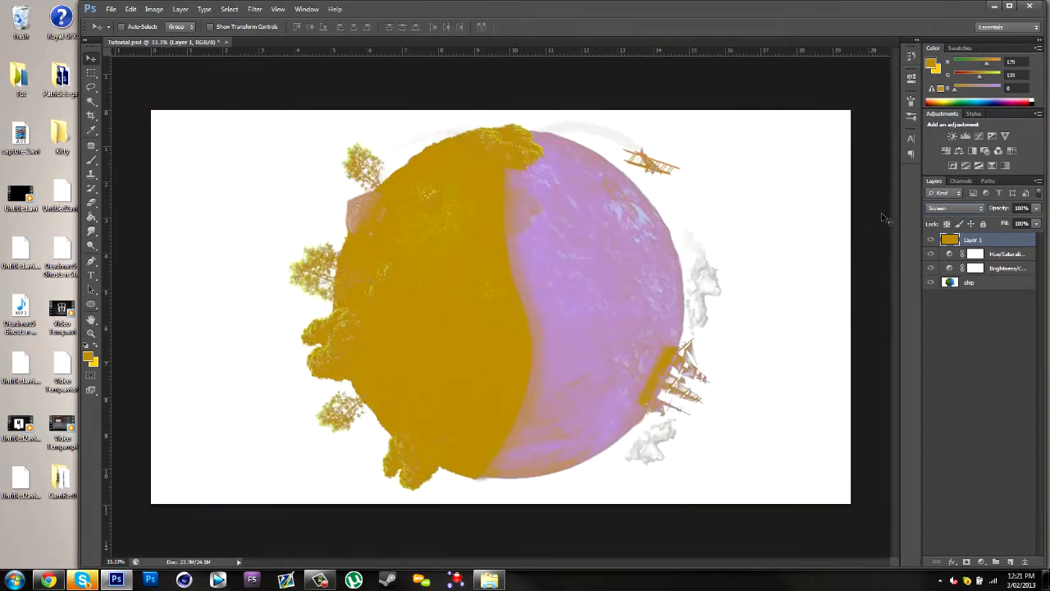
{"action": "key", "text": "Down"}
{"action": "key", "text": "Down"}
{"action": "key", "text": "Down"}
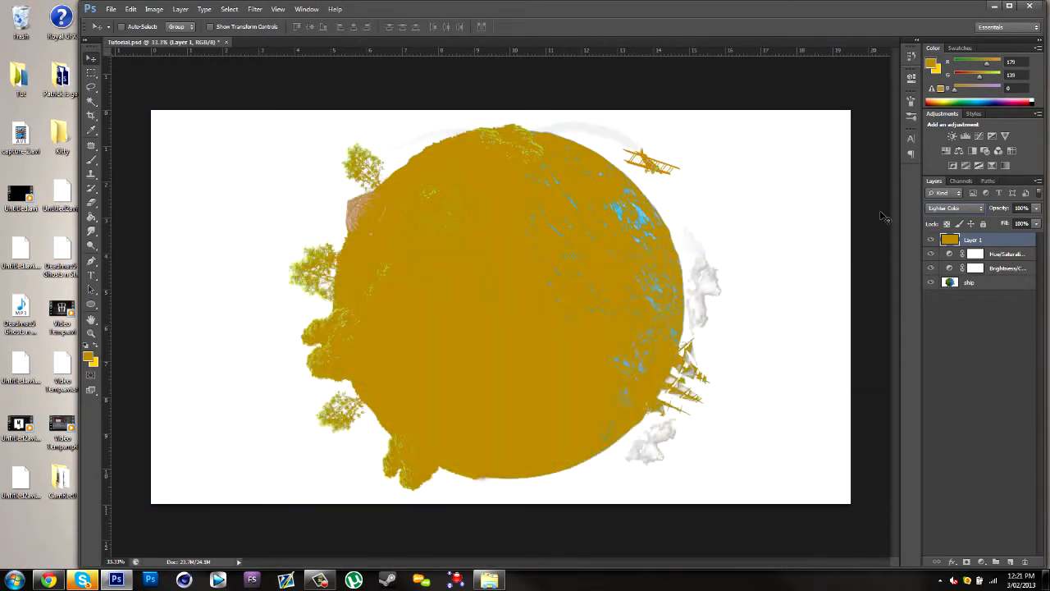
{"action": "key", "text": "Up"}
{"action": "key", "text": "Down"}
{"action": "key", "text": "Down"}
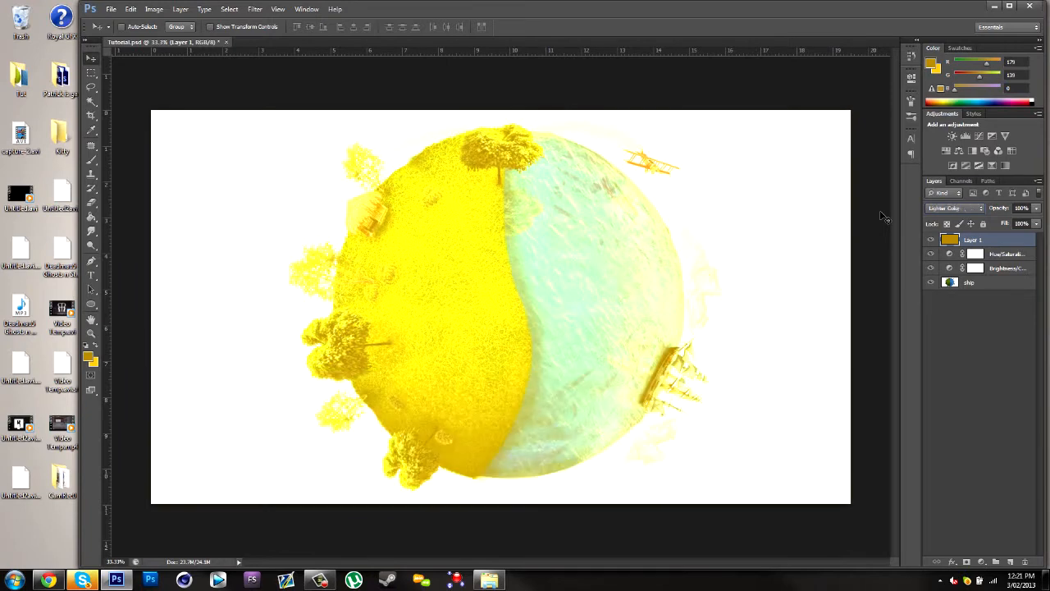
Lower the gold overlay layer's opacity to 25% and check its effect on the planet.
{"action": "left_click", "coordinate": [1035, 211]}
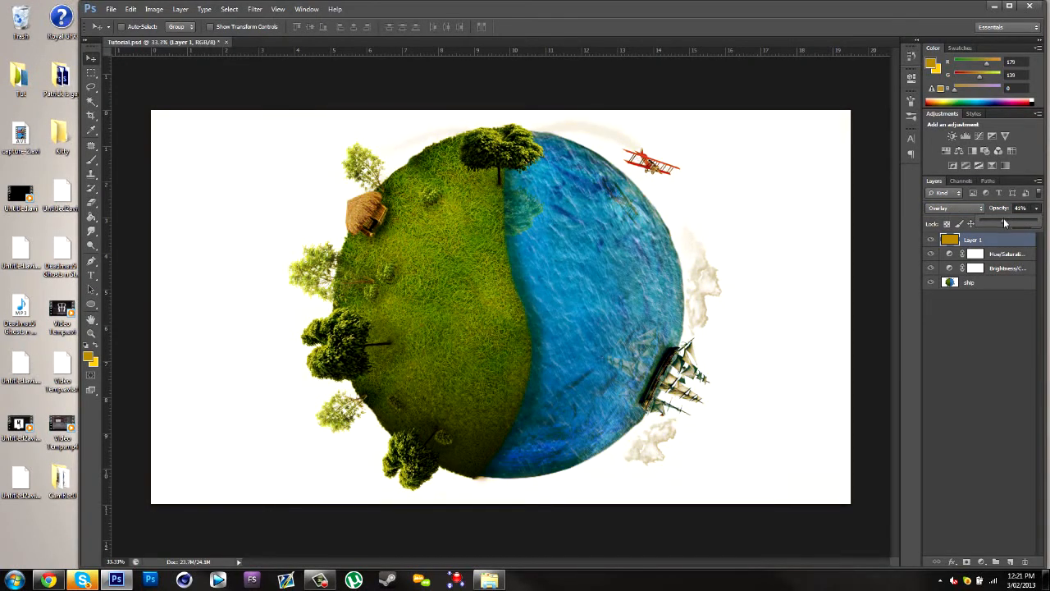
{"action": "left_click_drag", "start_coordinate": [1008, 224], "coordinate": [995, 227]}
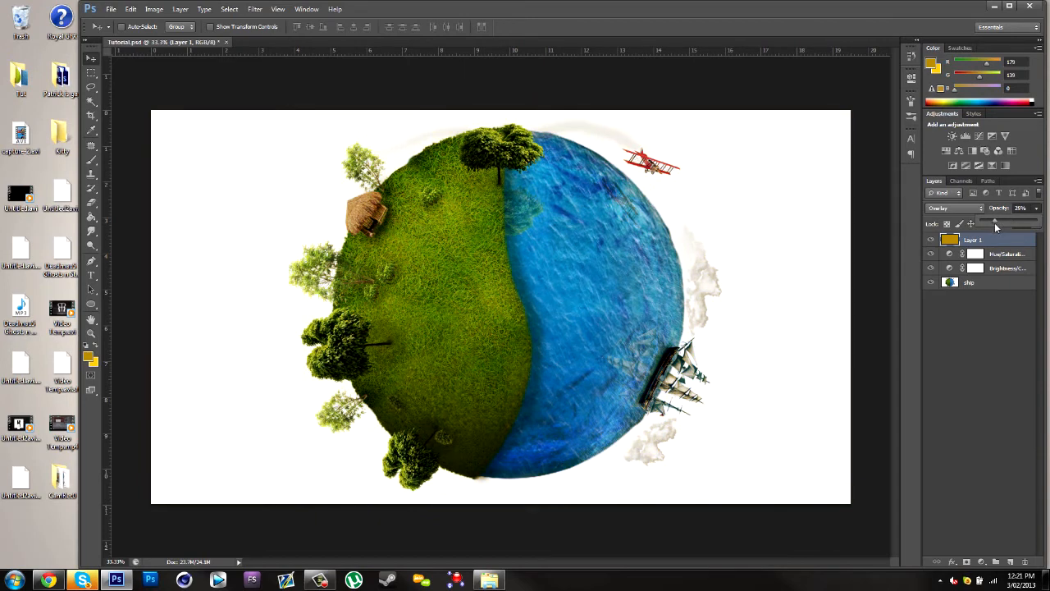
{"action": "left_click", "coordinate": [931, 240]}
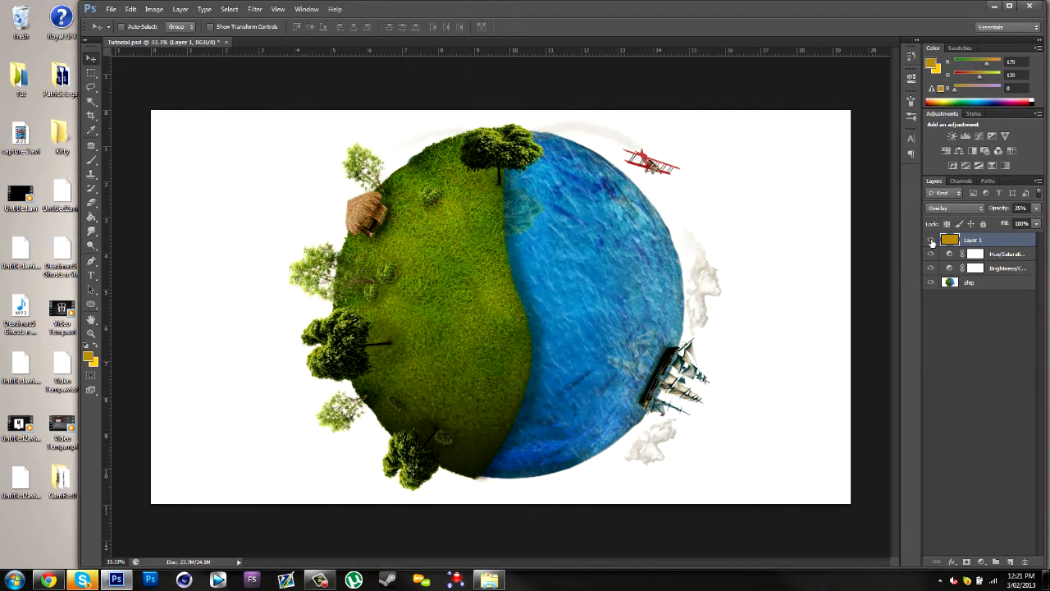
Duplicate the gold overlay layer and set the copy to Normal blend mode at 100% opacity.
{"action": "key", "text": "ctrl+j"}
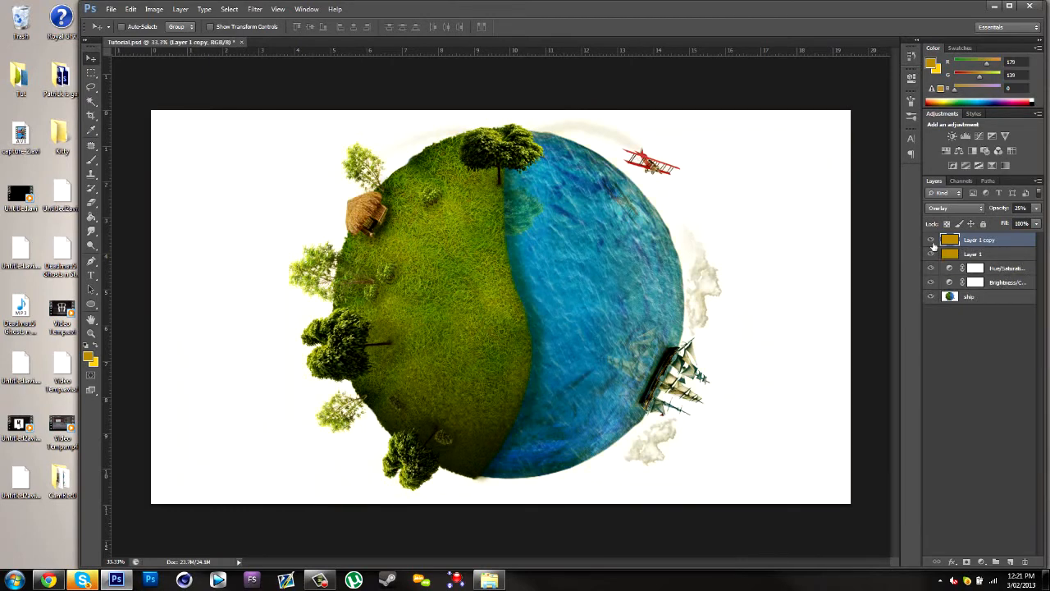
{"action": "left_click", "coordinate": [1036, 208]}
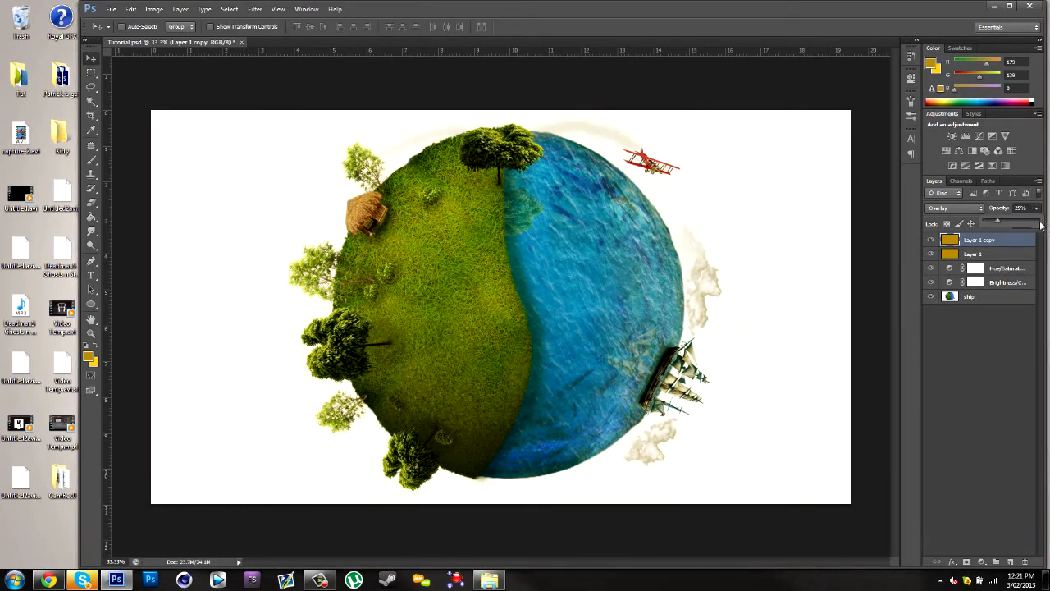
{"action": "left_click", "coordinate": [958, 208]}
{"action": "left_click", "coordinate": [958, 215]}
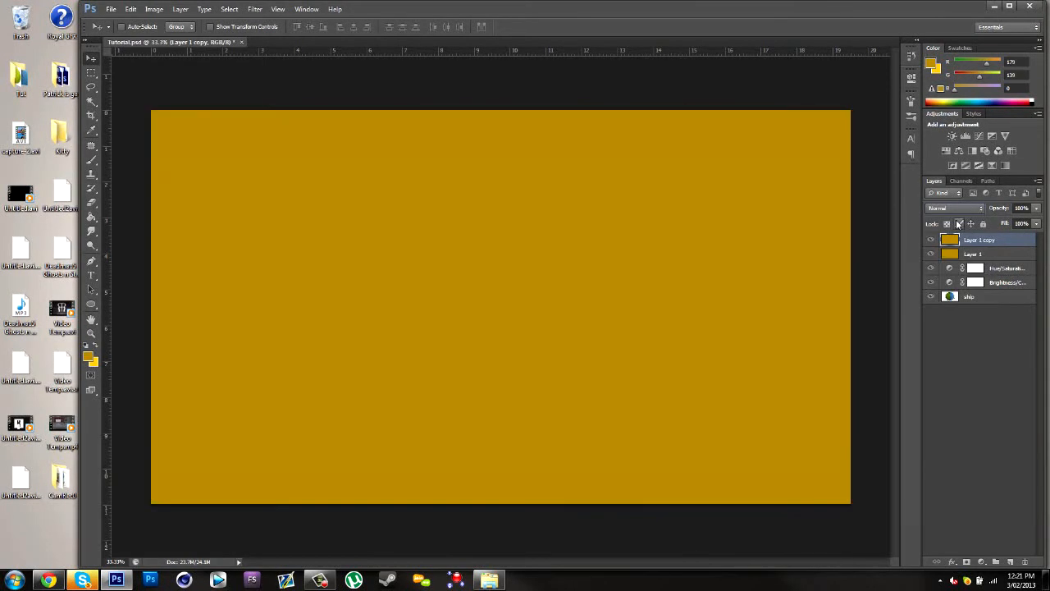
Erase the centre of the gold copy with a 3100 px soft eraser, exposing the planet and leaving a gold vignette around it.
{"action": "left_click", "coordinate": [91, 202]}
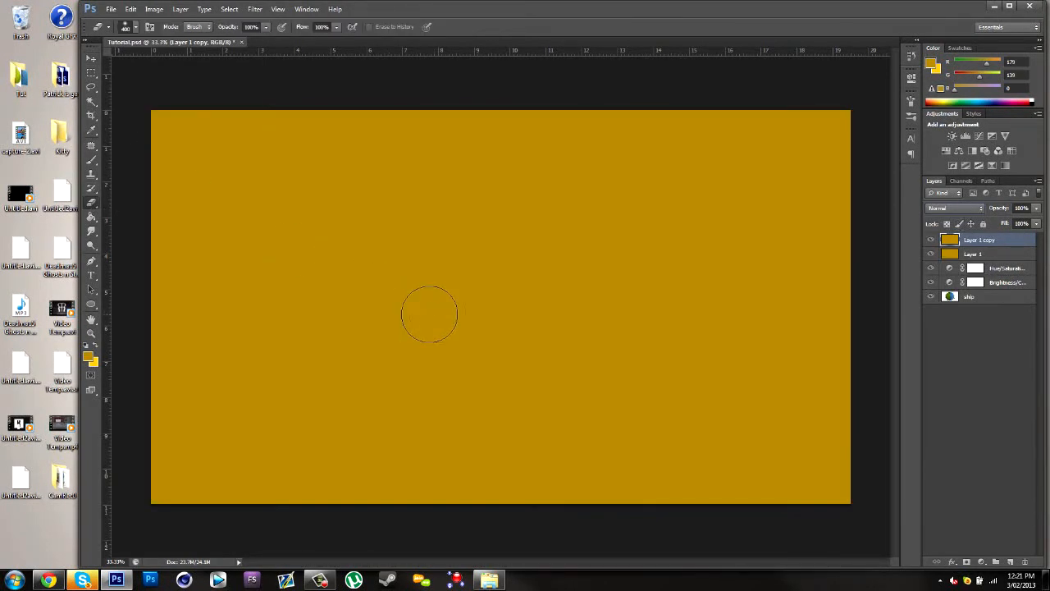
{"action": "key", "text": "bracketright"}
{"action": "key", "text": "bracketright"}
{"action": "key", "text": "bracketright"}
{"action": "key", "text": "bracketright"}
{"action": "key", "text": "bracketright"}
{"action": "key", "text": "bracketright"}
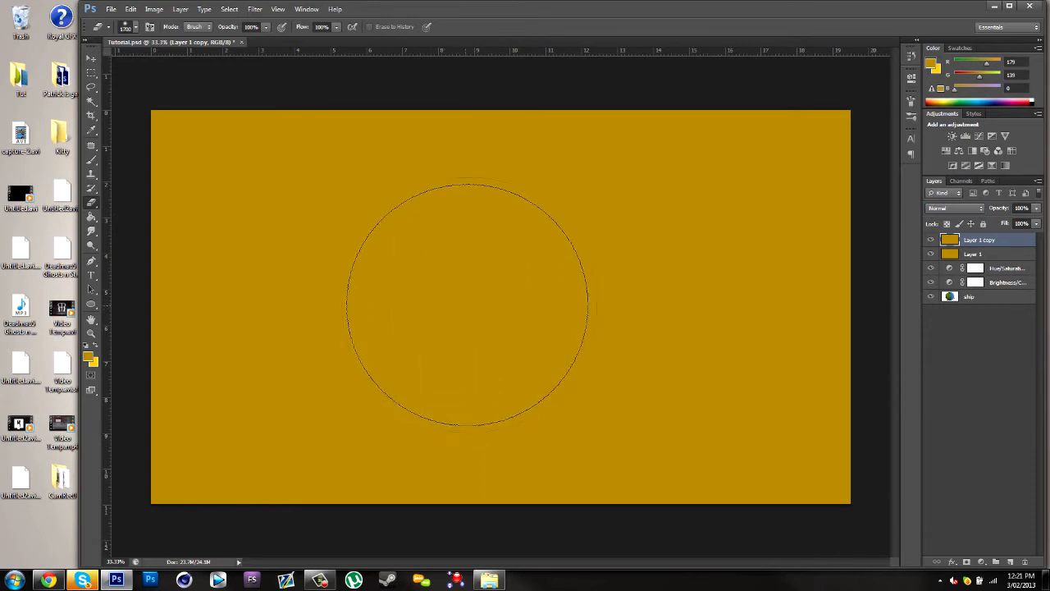
{"action": "key", "text": "bracketright"}
{"action": "key", "text": "bracketright"}
{"action": "key", "text": "bracketright"}
{"action": "key", "text": "bracketright"}
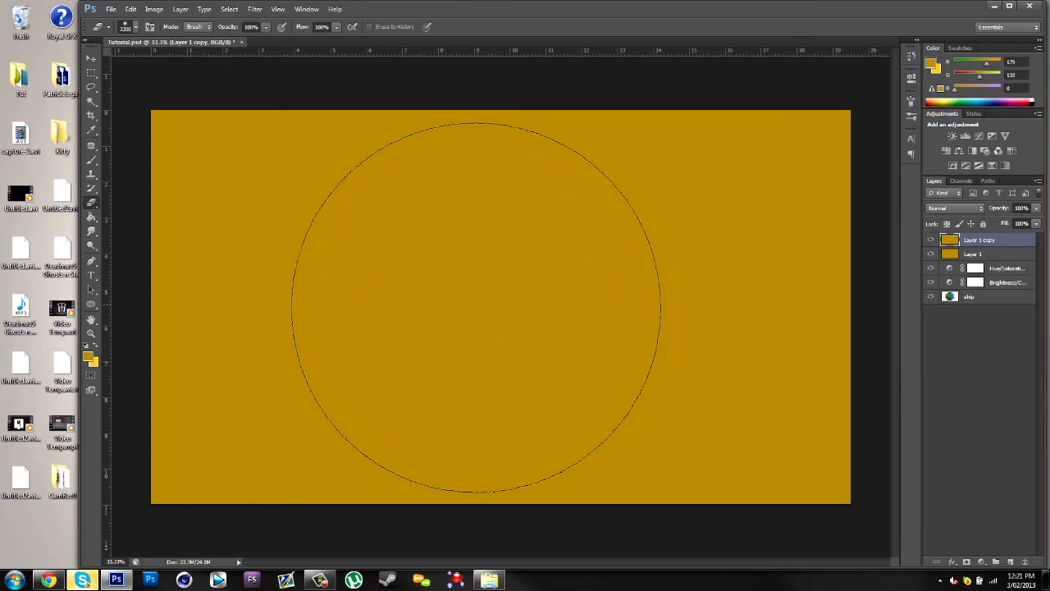
{"action": "key", "text": "bracketright"}
{"action": "key", "text": "bracketright"}
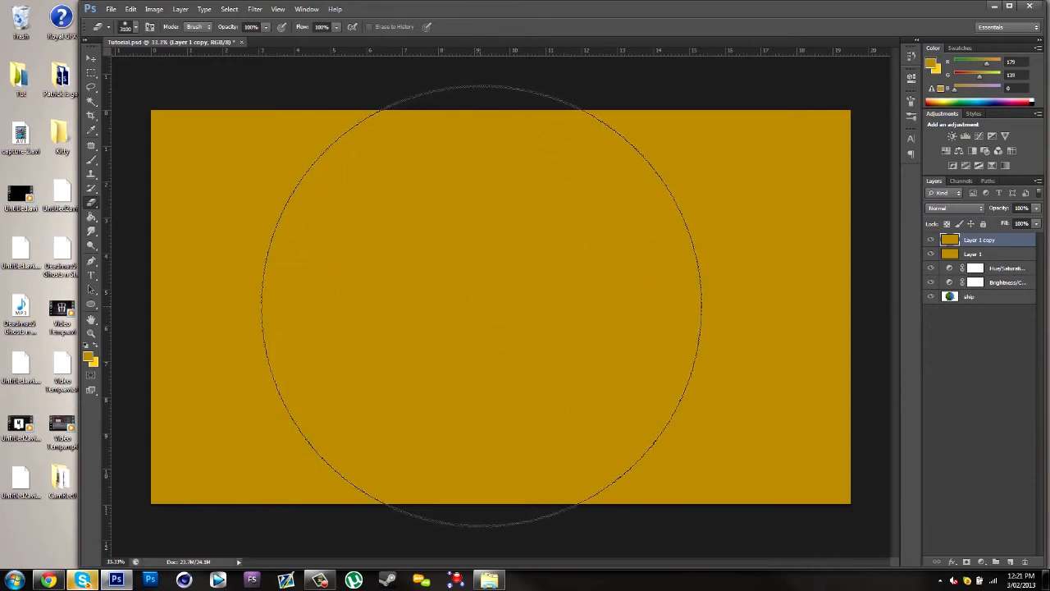
{"action": "mouse_move", "coordinate": [482, 304]}
{"action": "left_mouse_down"}
{"action": "mouse_move", "coordinate": [519, 306]}
{"action": "mouse_move", "coordinate": [455, 322]}
{"action": "left_mouse_up"}
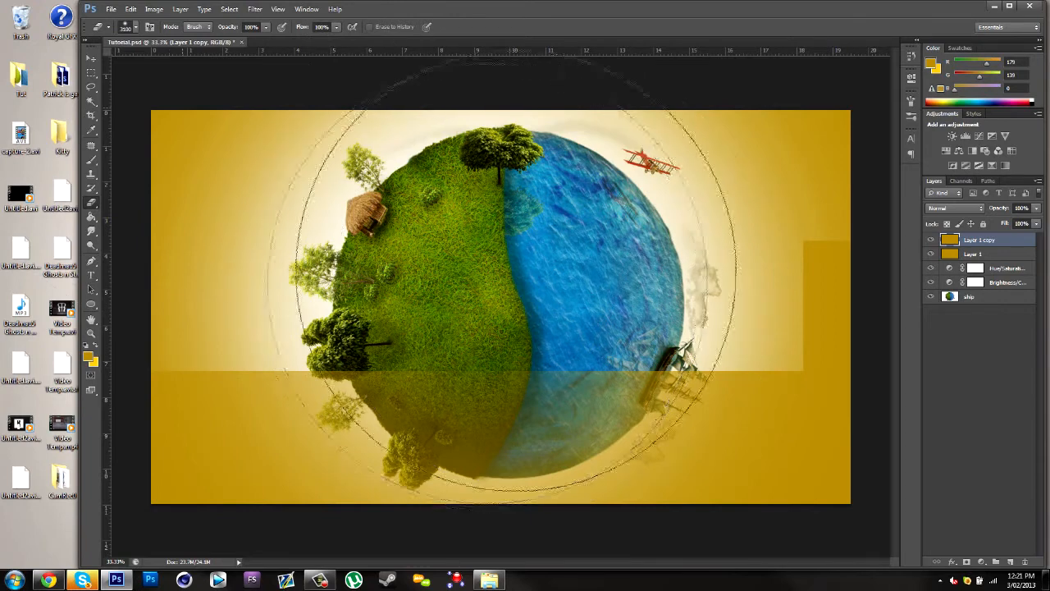
{"action": "key", "text": "bracketleft"}
{"action": "key", "text": "bracketleft"}
{"action": "key", "text": "bracketleft"}
{"action": "key", "text": "bracketleft"}
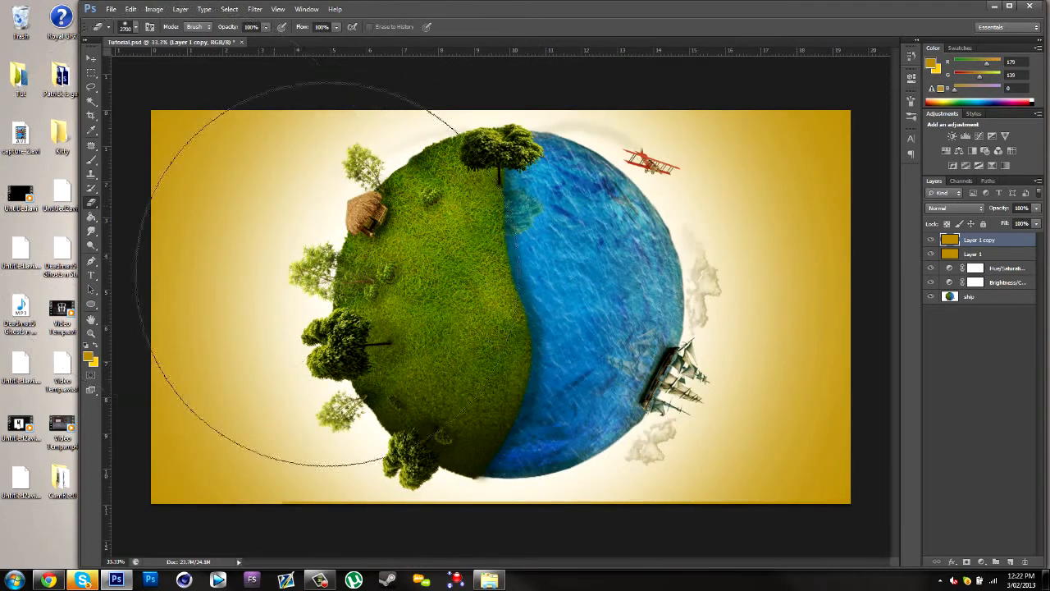
{"action": "left_click", "coordinate": [96, 58]}
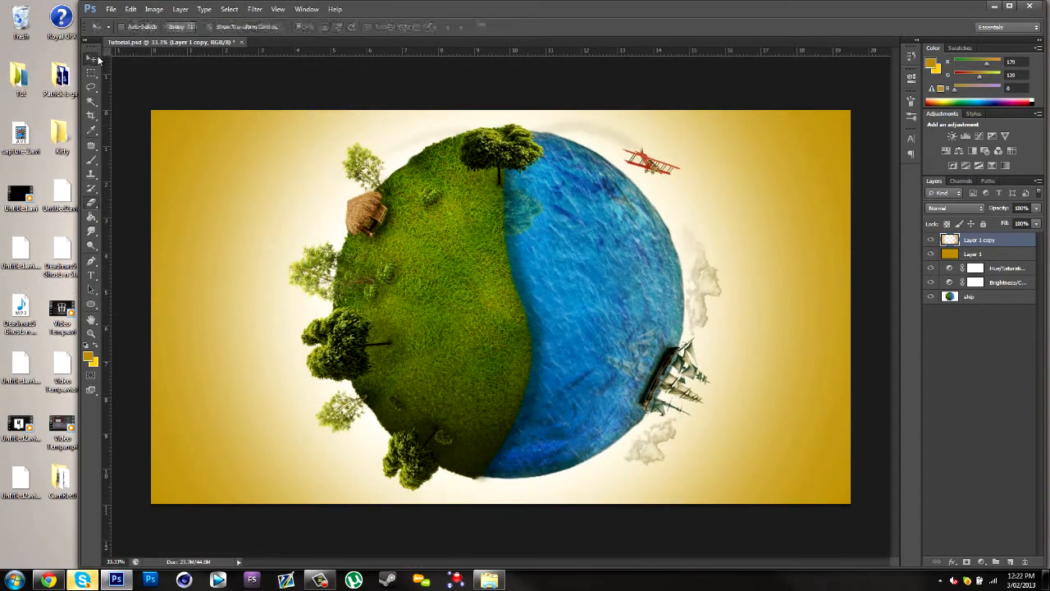
Try other blend modes such as Color Burn and Color Dodge on the gold vignette, then return it to Normal.
{"action": "left_click", "coordinate": [970, 211]}
{"action": "left_click", "coordinate": [969, 212]}
{"action": "key", "text": "Down"}
{"action": "key", "text": "Down"}
{"action": "key", "text": "Down"}
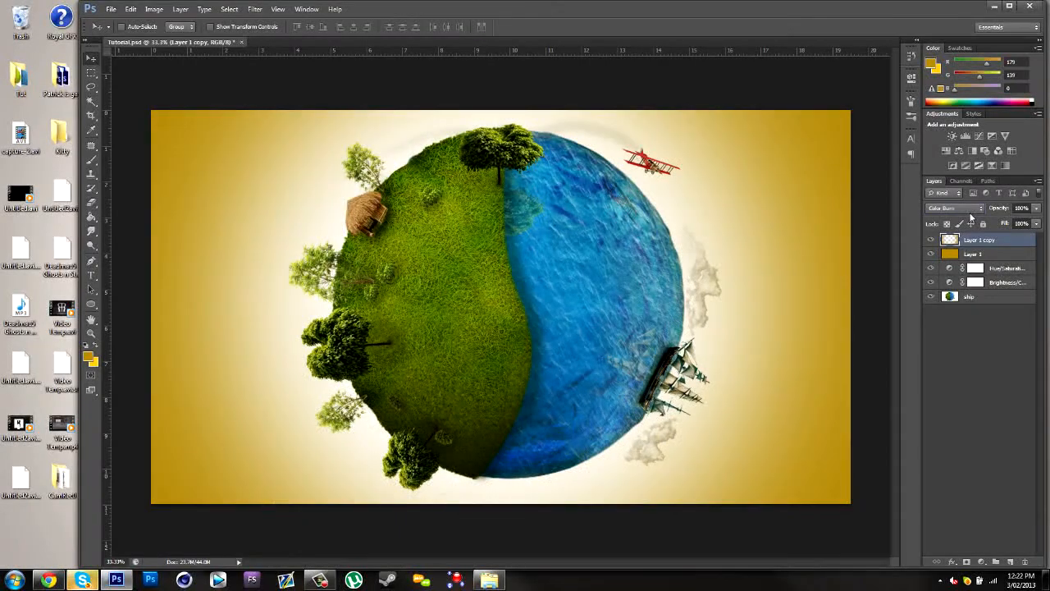
{"action": "key", "text": "Down"}
{"action": "key", "text": "Down"}
{"action": "key", "text": "Down"}
{"action": "key", "text": "Down"}
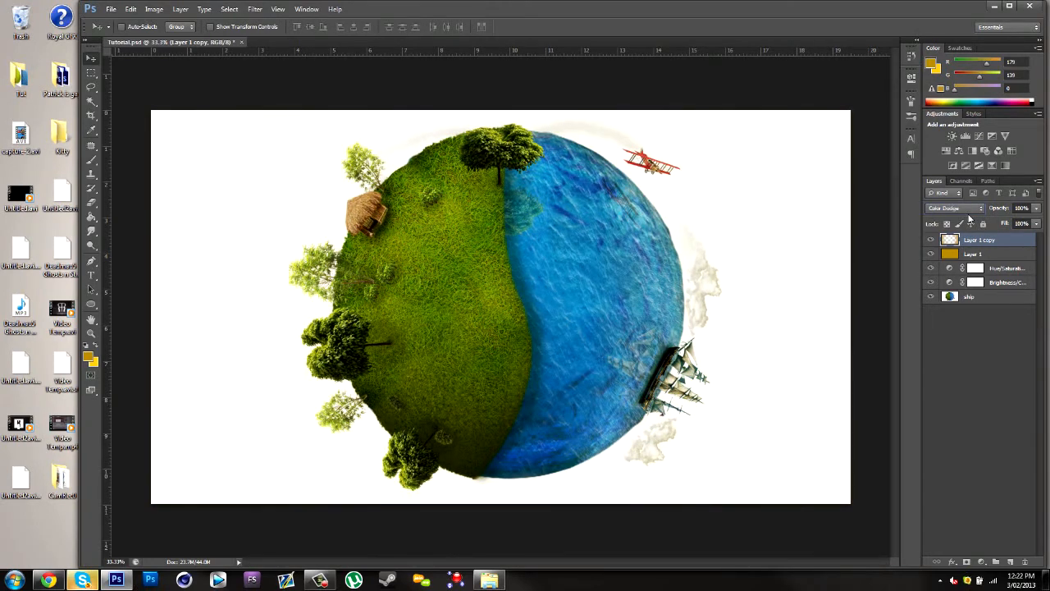
{"action": "left_click", "coordinate": [970, 211]}
{"action": "left_click", "coordinate": [943, 215]}
Reduce the gold vignette layer's opacity to 35% and deselect the layer.
{"action": "left_click_drag", "start_coordinate": [1033, 215], "coordinate": [1006, 224]}
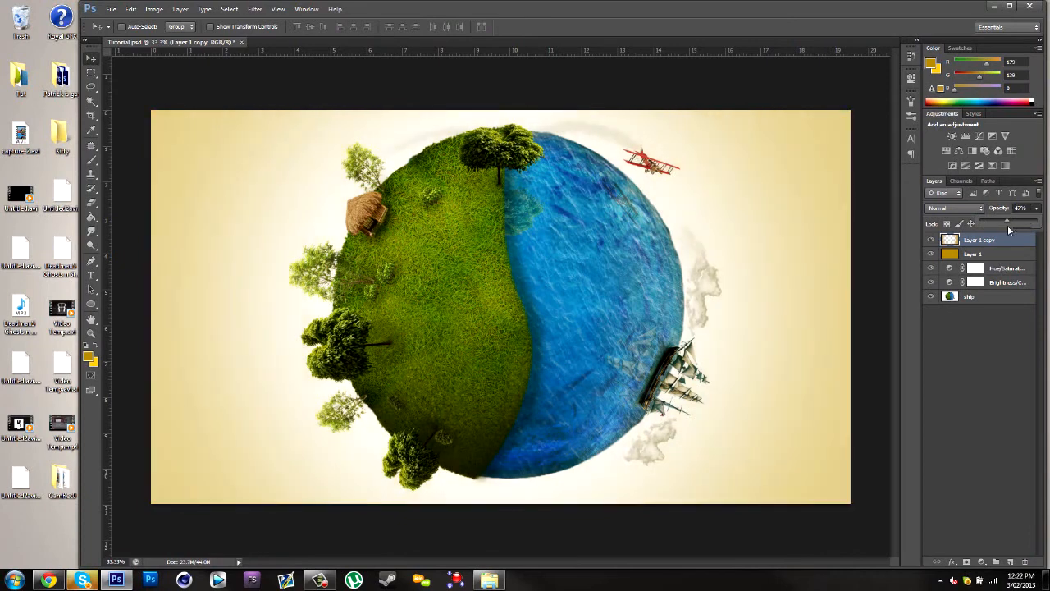
{"action": "left_click_drag", "start_coordinate": [1008, 225], "coordinate": [1000, 225]}
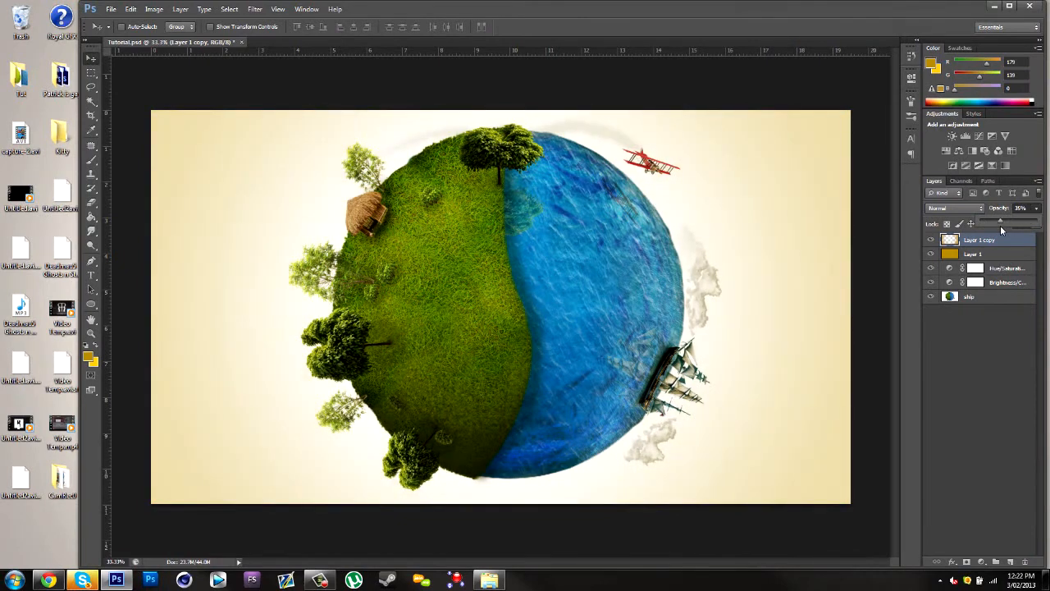
{"action": "left_click", "coordinate": [1025, 433]}
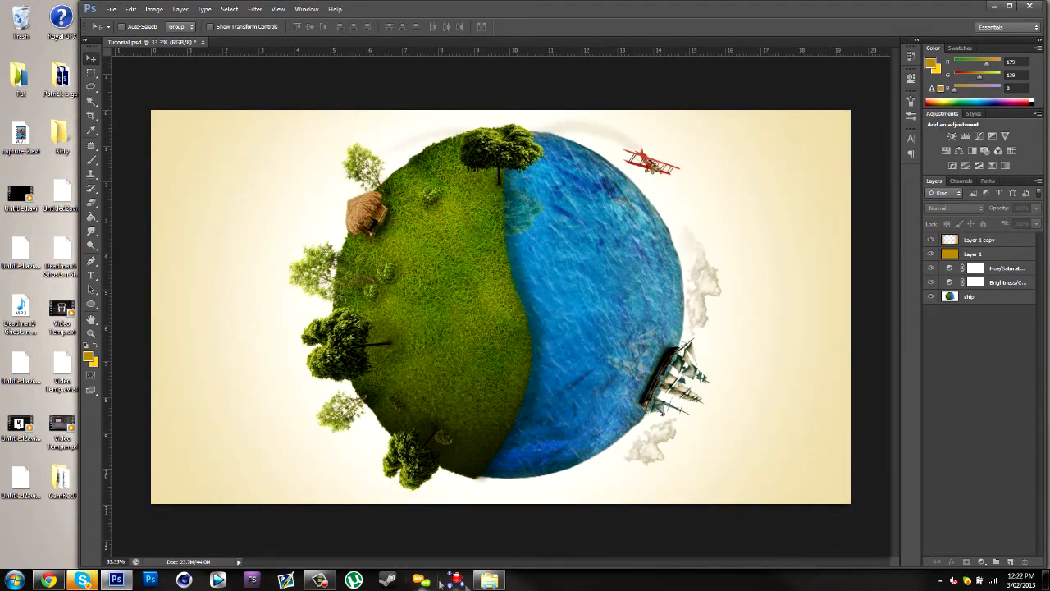
Place snow-falling.jpg from the Tut folder as the top layer and stretch it horizontally to cover the full canvas width.
{"action": "left_click", "coordinate": [489, 580]}
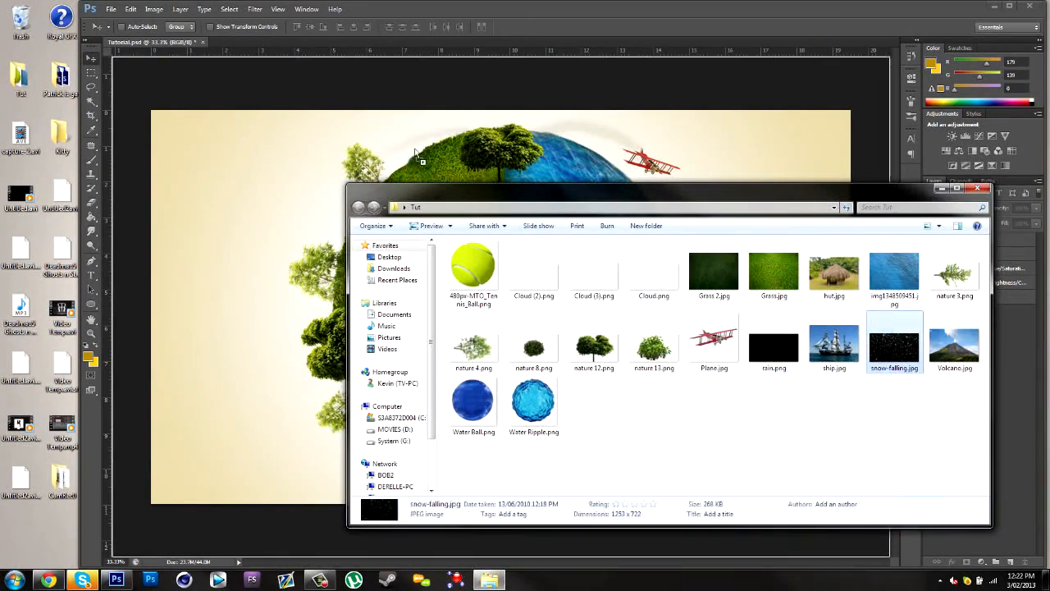
{"action": "left_click_drag", "start_coordinate": [417, 156], "coordinate": [418, 157]}
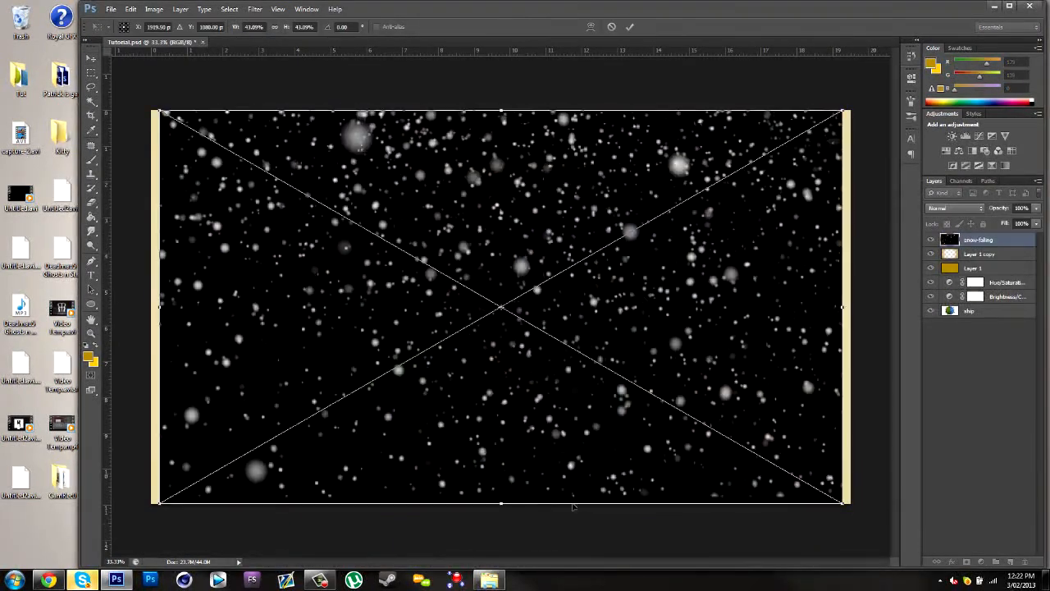
{"action": "left_click", "coordinate": [489, 580]}
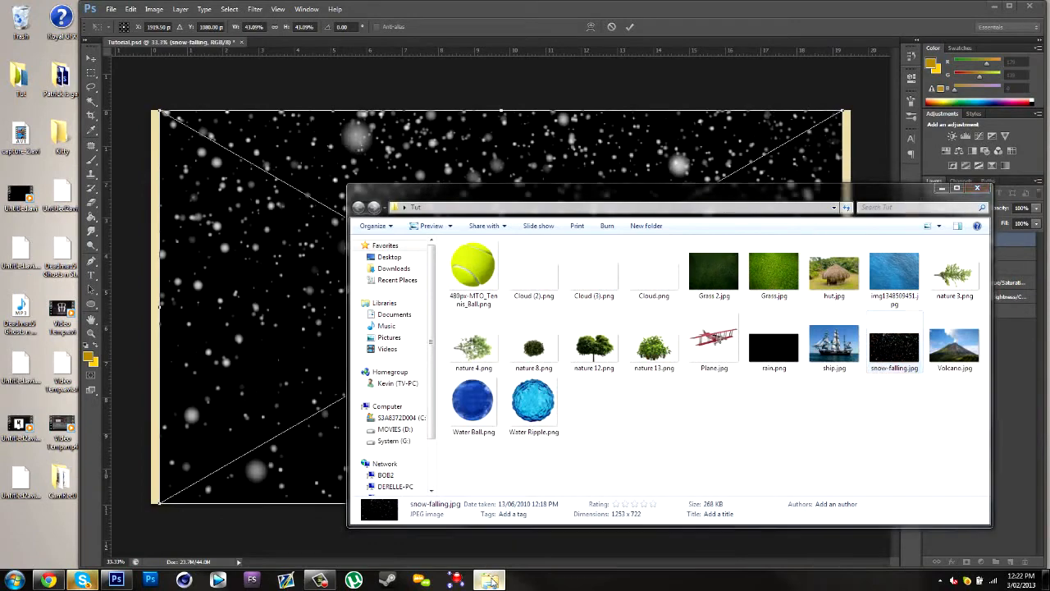
{"action": "left_click", "coordinate": [489, 580]}
{"action": "left_click_drag", "start_coordinate": [845, 307], "coordinate": [850, 307]}
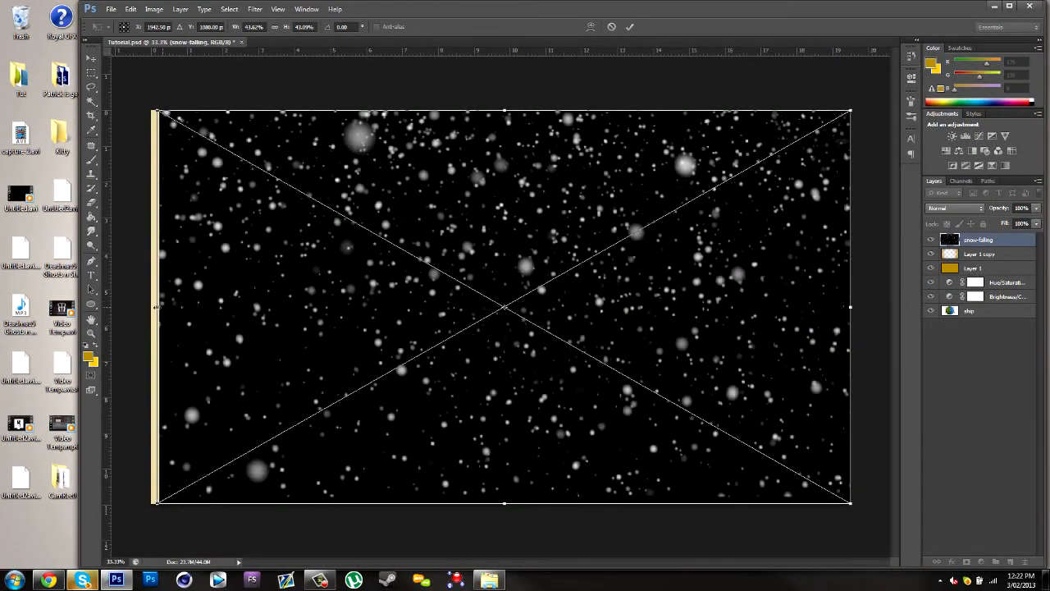
{"action": "left_click_drag", "start_coordinate": [156, 307], "coordinate": [150, 307]}
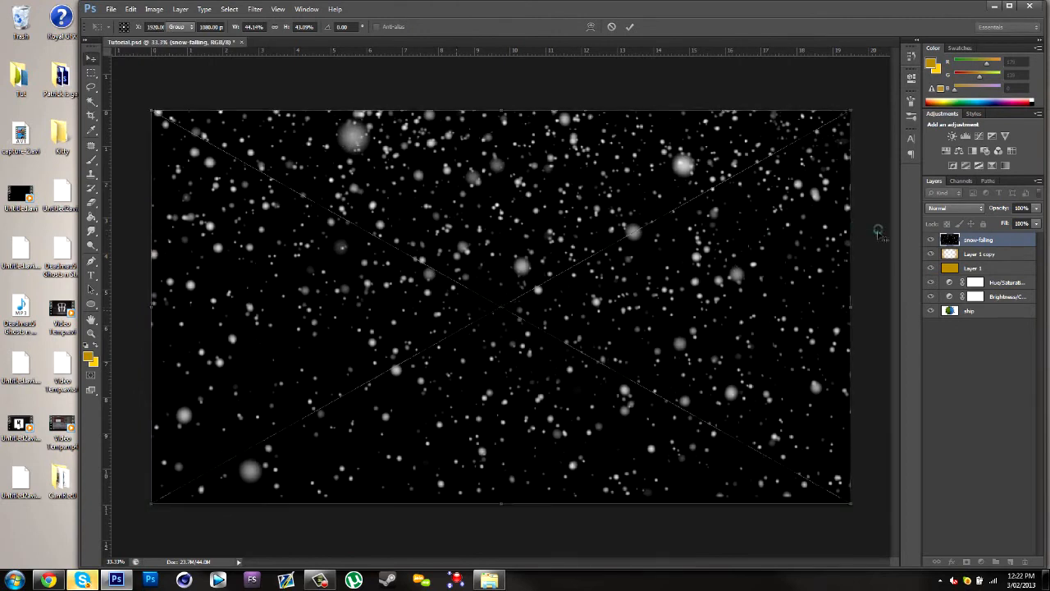
{"action": "key", "text": "Return"}
Set the snow-falling layer's blend mode to Screen, try a lower opacity and return it to 100%.
{"action": "left_click", "coordinate": [954, 208]}
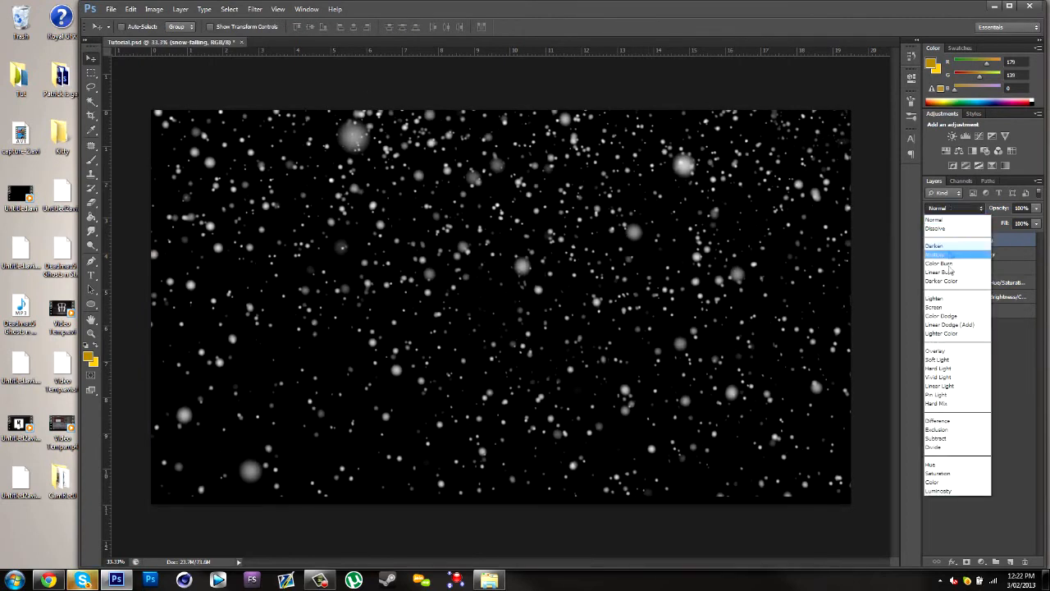
{"action": "left_click", "coordinate": [939, 307]}
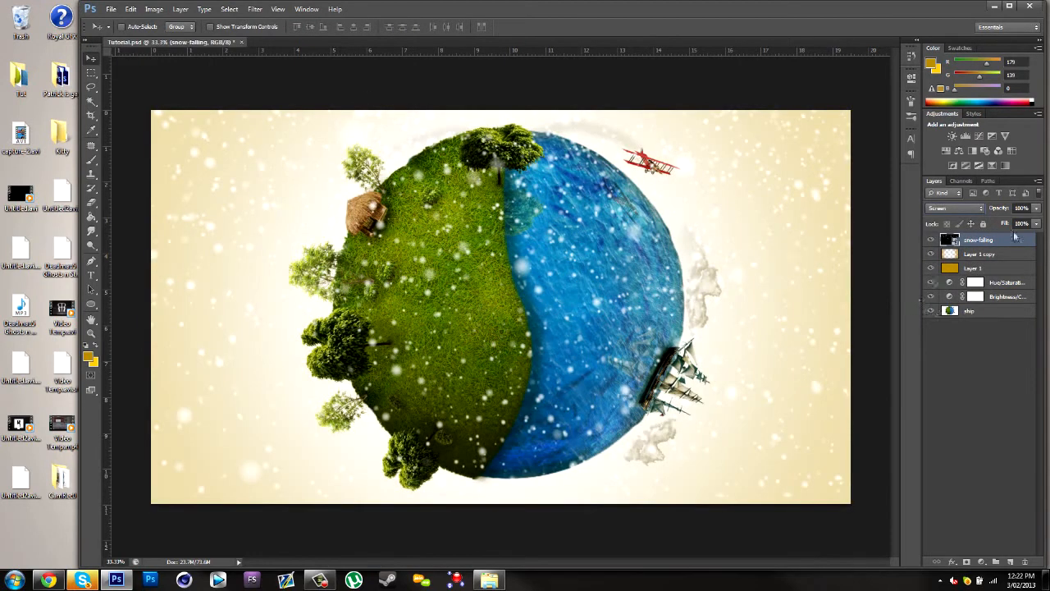
{"action": "left_click", "coordinate": [1037, 209]}
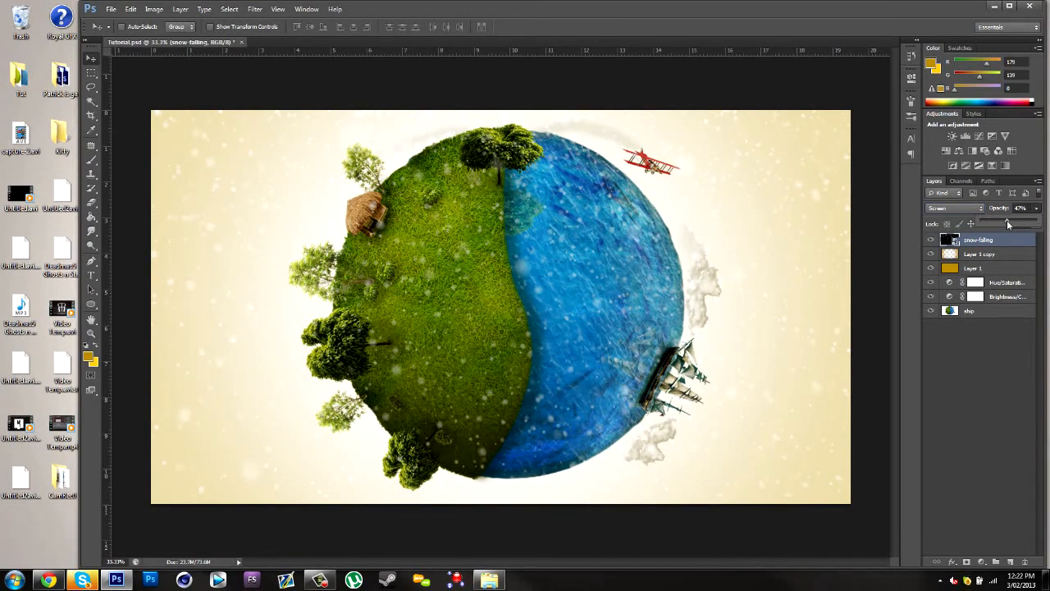
{"action": "left_click_drag", "start_coordinate": [999, 222], "coordinate": [1045, 228]}
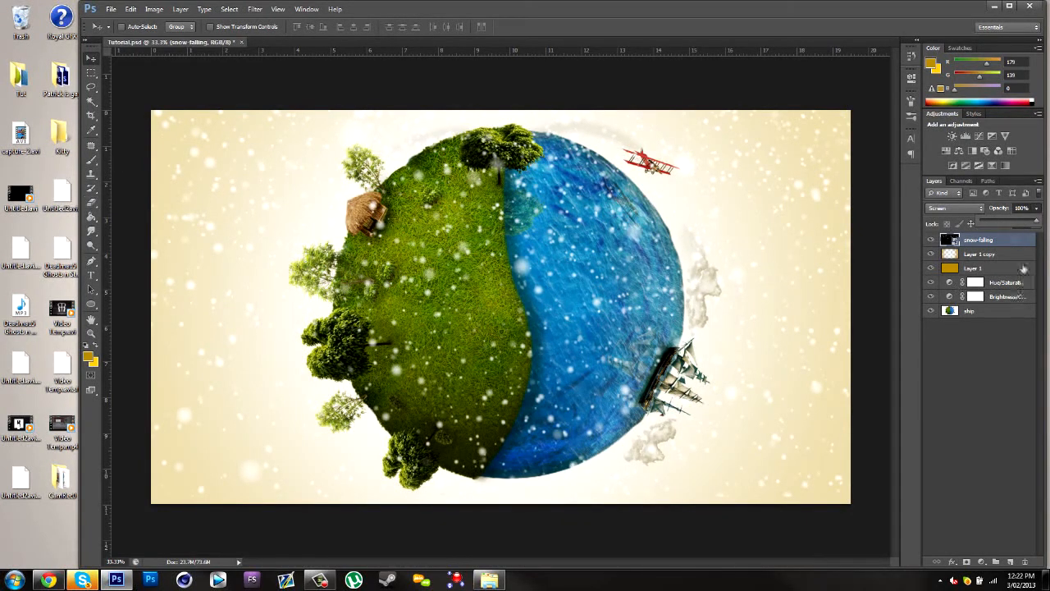
Rasterize the snow-falling layer and erase the snow over the planet with a 2700 px soft eraser, keeping it around the edges.
{"action": "right_click", "coordinate": [996, 243]}
{"action": "left_click", "coordinate": [917, 299]}
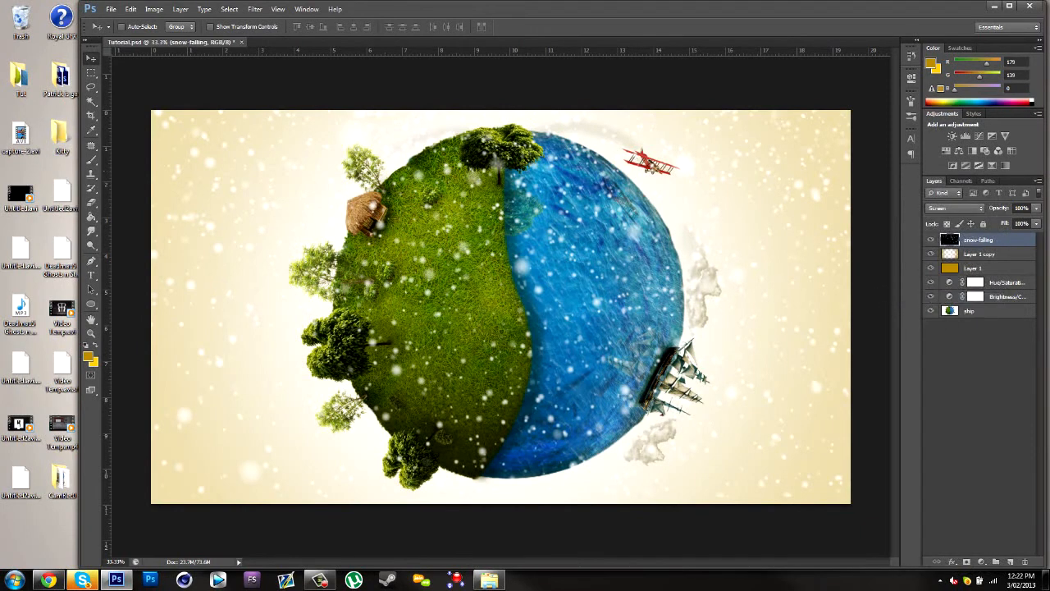
{"action": "left_click", "coordinate": [91, 202]}
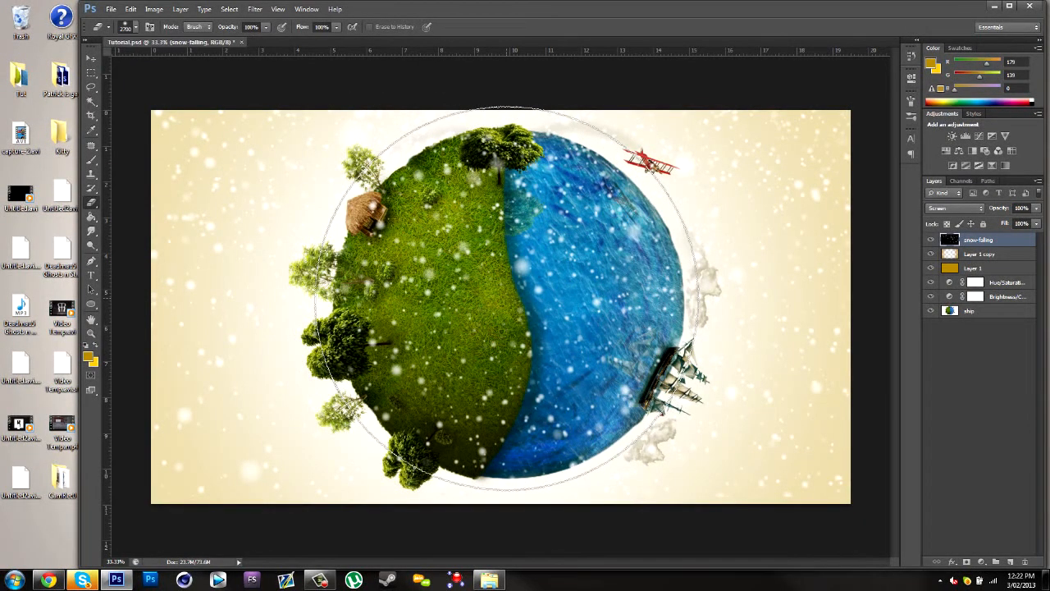
{"action": "left_click", "coordinate": [510, 298]}
{"action": "mouse_move", "coordinate": [506, 300]}
{"action": "left_mouse_down"}
{"action": "mouse_move", "coordinate": [493, 281]}
{"action": "mouse_move", "coordinate": [532, 317]}
{"action": "left_mouse_up"}
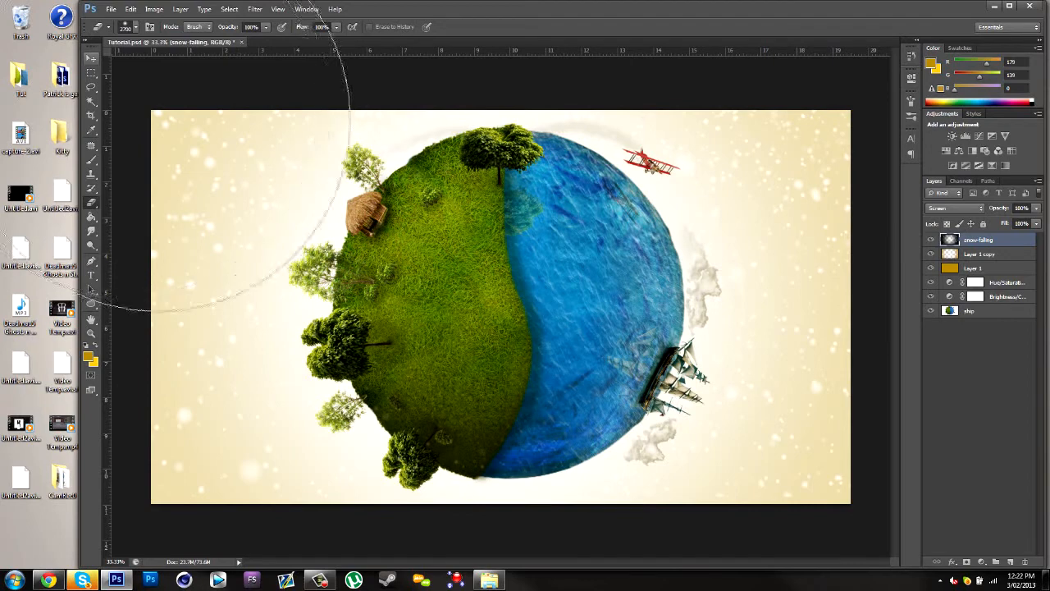
{"action": "left_click", "coordinate": [91, 59]}
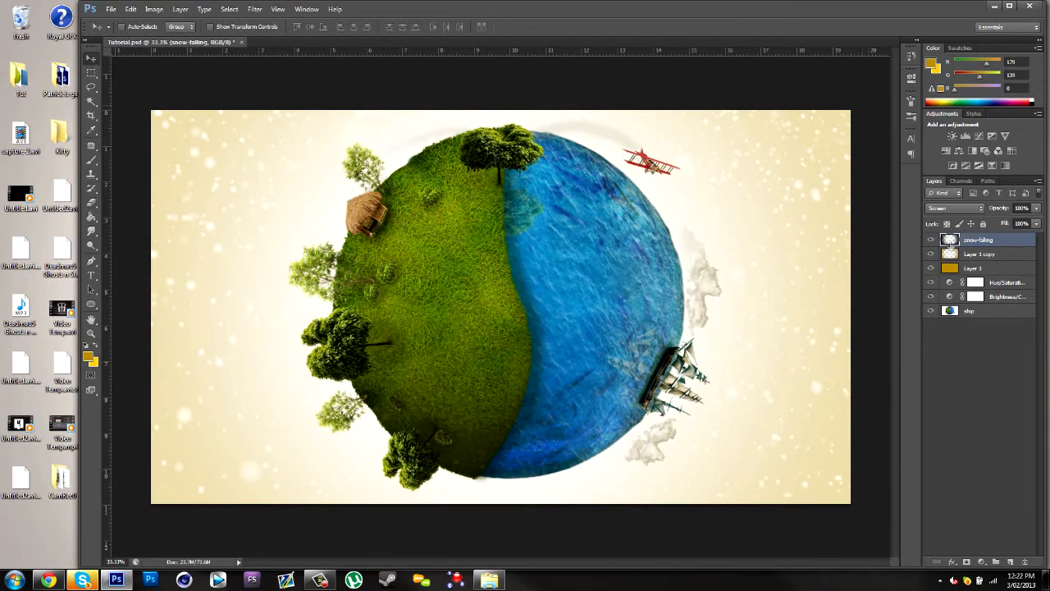
Reduce the snow-falling layer's opacity to 40% and deselect the layer.
{"action": "left_click", "coordinate": [1036, 208]}
{"action": "left_click_drag", "start_coordinate": [1029, 223], "coordinate": [1017, 223]}
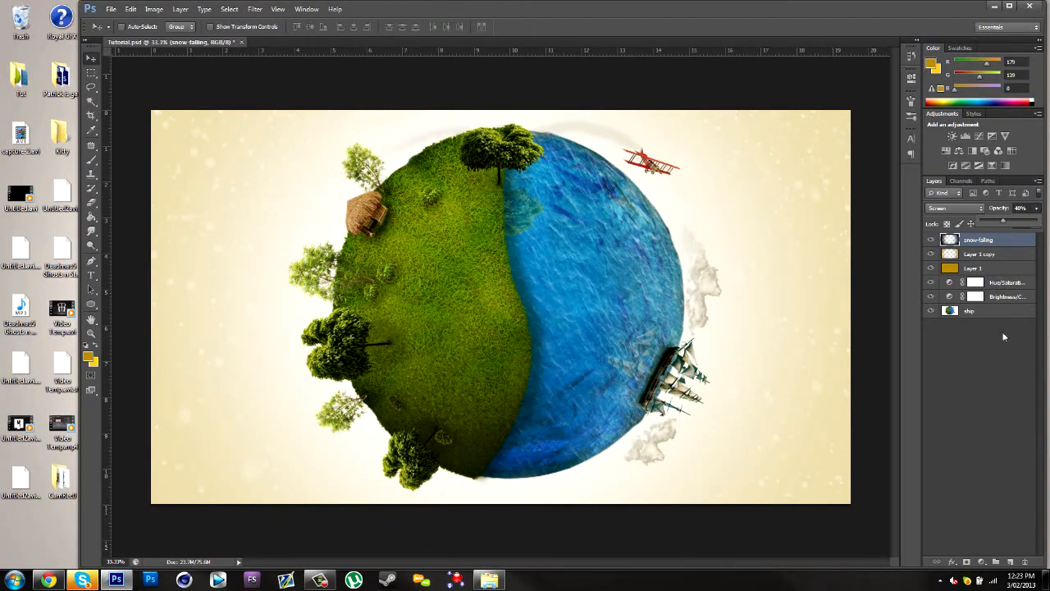
{"action": "left_click", "coordinate": [1002, 408]}
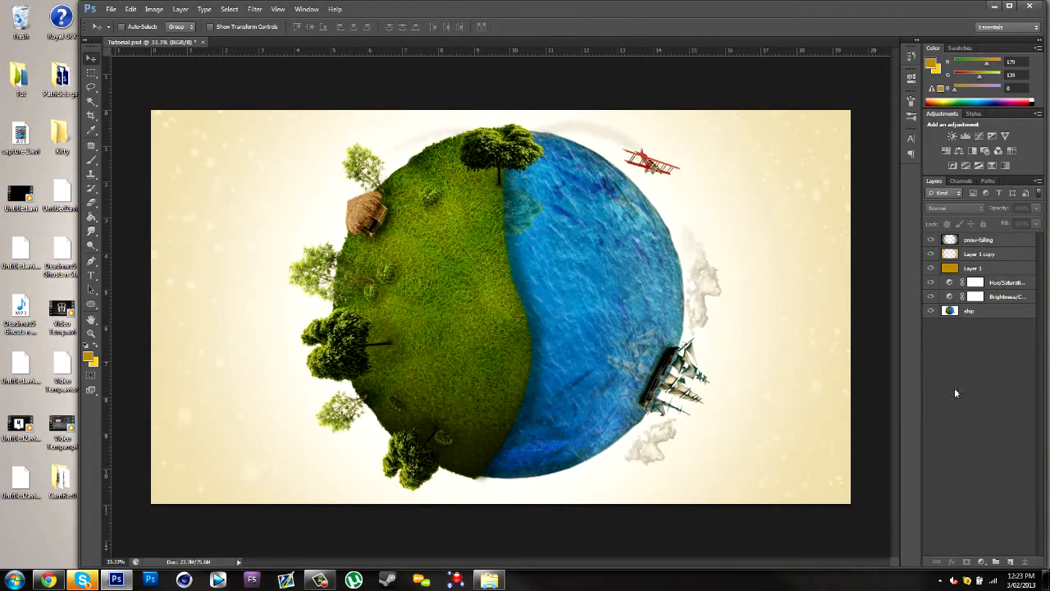
{"action": "left_click", "coordinate": [489, 580]}
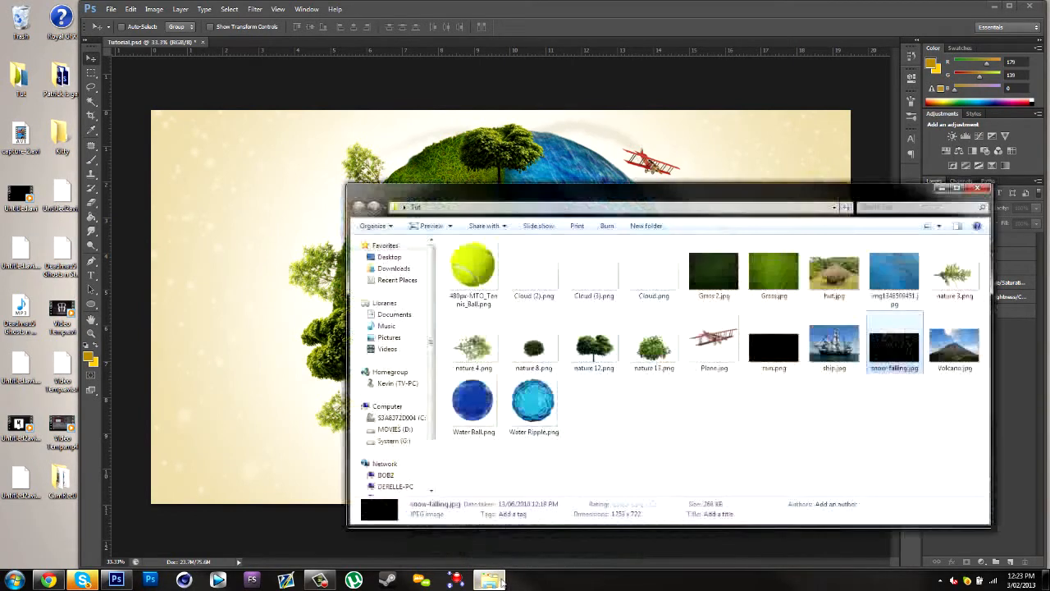
{"action": "left_click", "coordinate": [733, 392]}
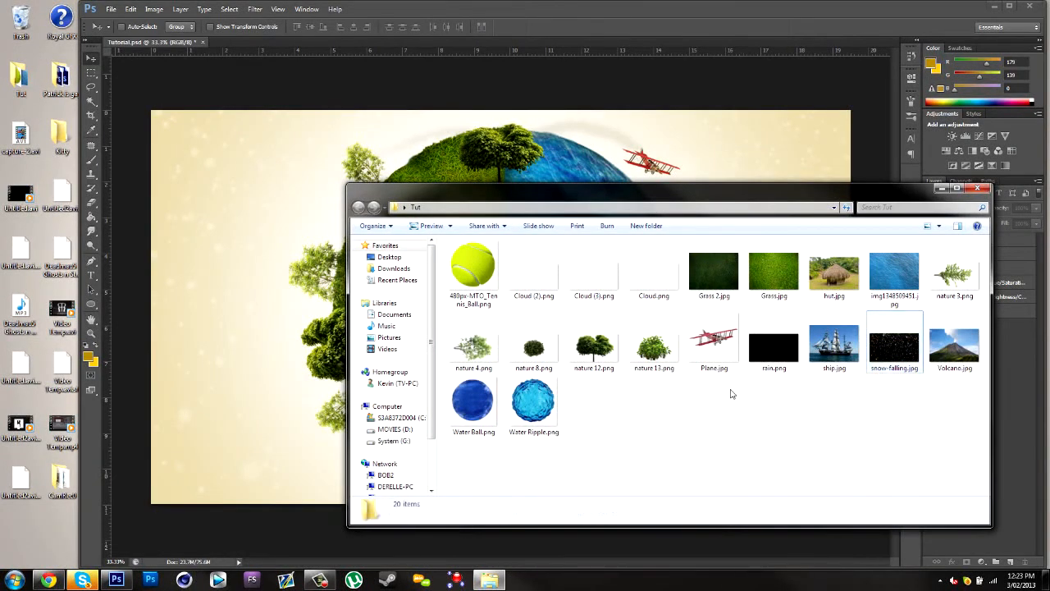
{"action": "left_click", "coordinate": [942, 189]}
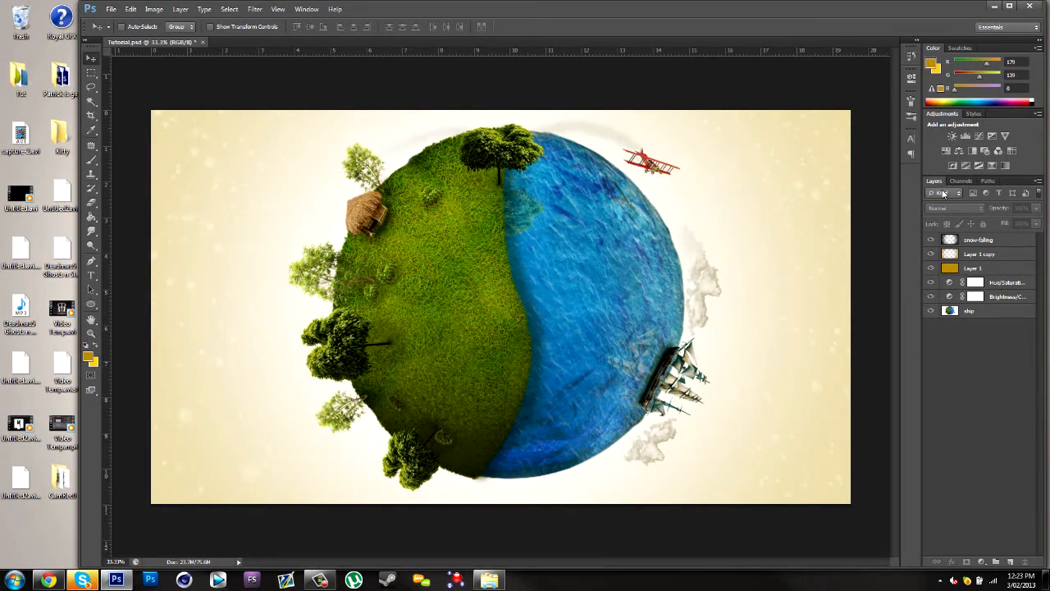
Clear the open windows off the desktop and open the Optical Flares folder inside the GFX folder.
{"action": "left_click", "coordinate": [490, 579]}
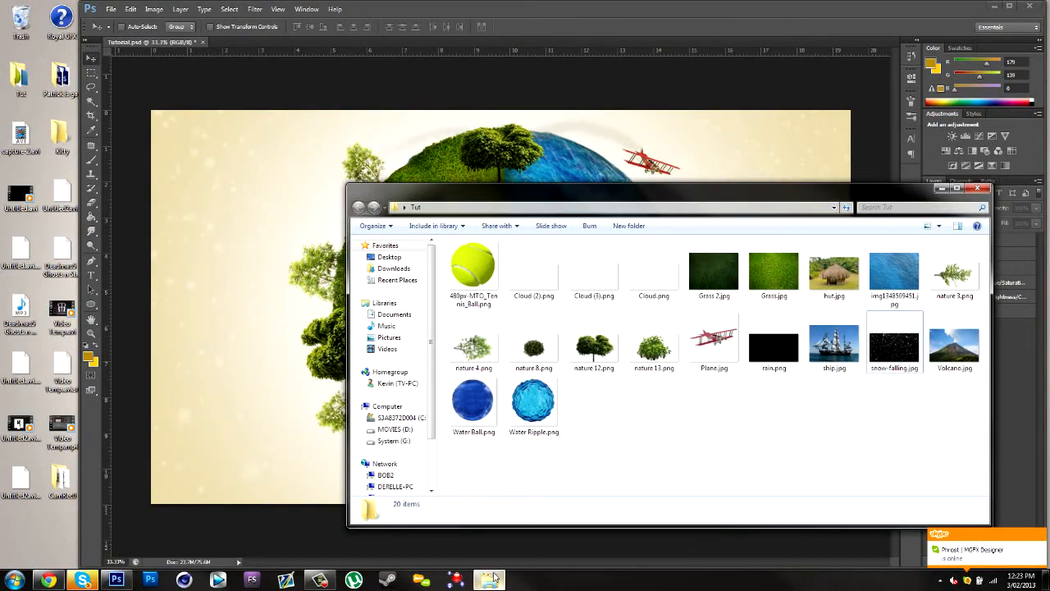
{"action": "left_click", "coordinate": [995, 7]}
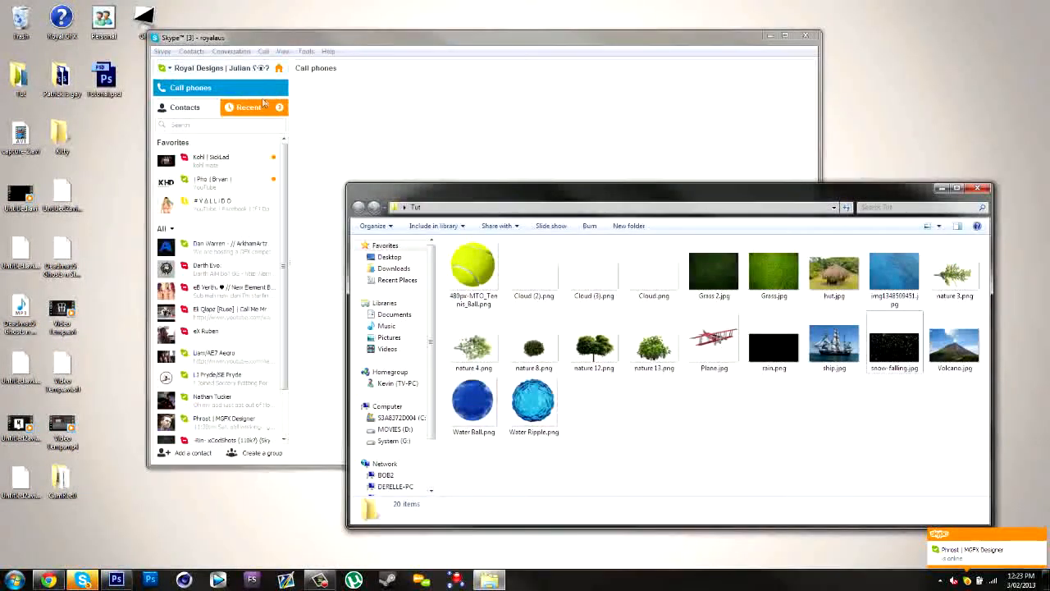
{"action": "left_click", "coordinate": [770, 36]}
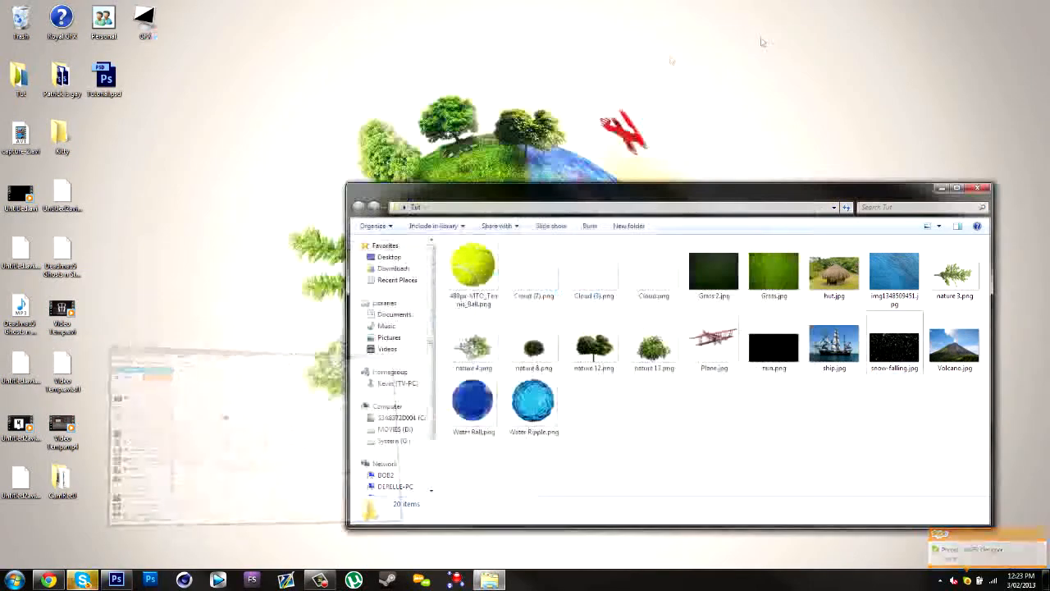
{"action": "double_click", "coordinate": [145, 17]}
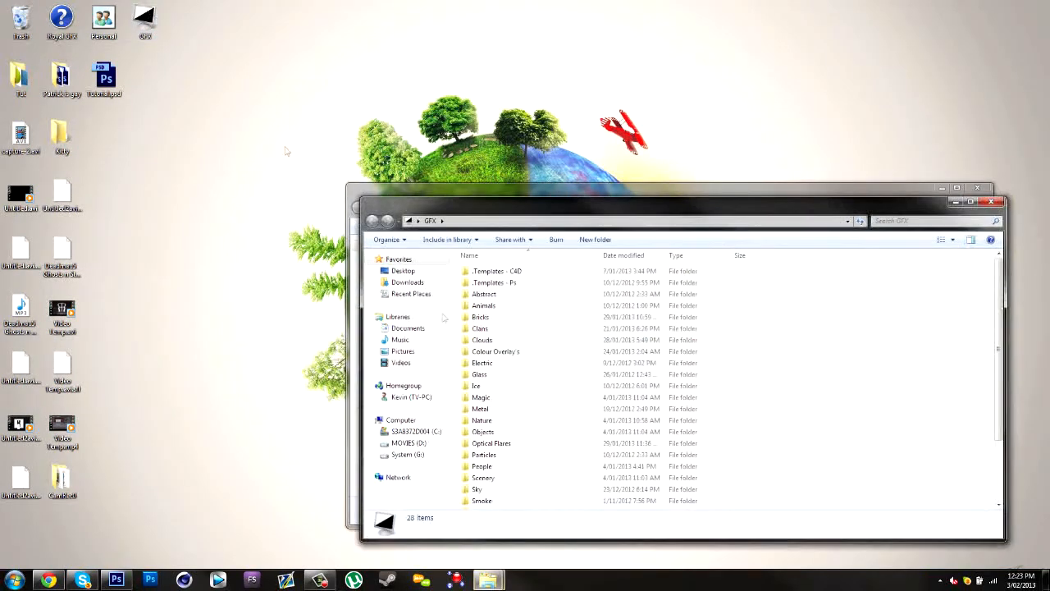
{"action": "scroll", "coordinate": [565, 409], "scroll_direction": "down", "scroll_amount": 2}
{"action": "double_click", "coordinate": [493, 376]}
{"action": "scroll", "coordinate": [600, 394], "scroll_direction": "down", "scroll_amount": 2}
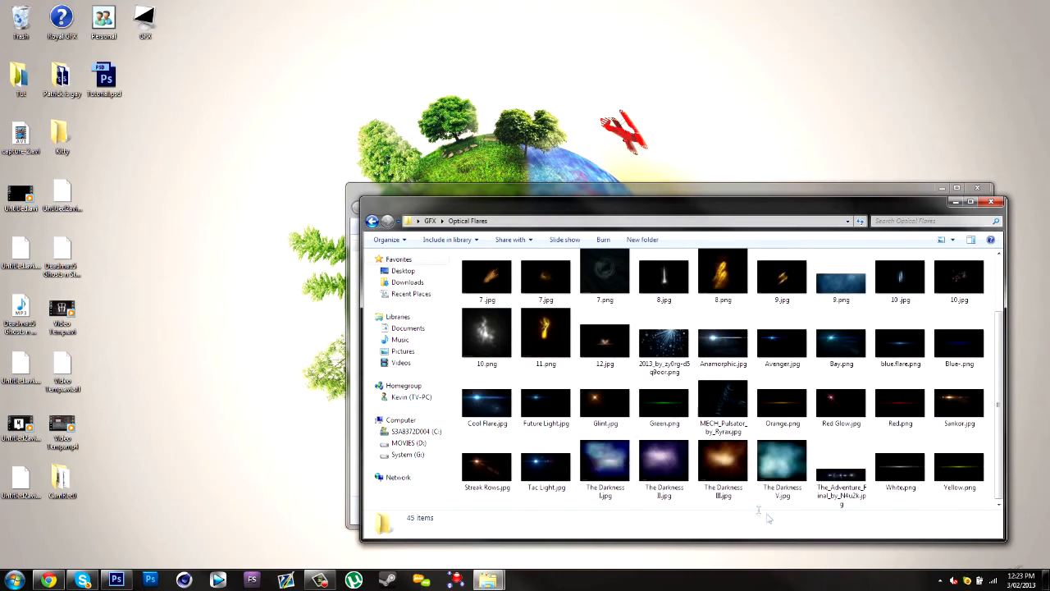
Place Streak Rows.jpg from the Optical Flares folder into the composite as the top layer.
{"action": "left_click", "coordinate": [485, 466]}
{"action": "mouse_move", "coordinate": [484, 474]}
{"action": "left_mouse_down"}
{"action": "mouse_move", "coordinate": [112, 534]}
{"action": "mouse_move", "coordinate": [116, 579]}
{"action": "mouse_move", "coordinate": [426, 283]}
{"action": "mouse_move", "coordinate": [365, 392]}
{"action": "left_mouse_up"}
{"action": "key", "text": "Return"}
Set the Streak Rows layer's blend mode to Screen and move the flare's bright centre onto the hut roof.
{"action": "left_click", "coordinate": [952, 207]}
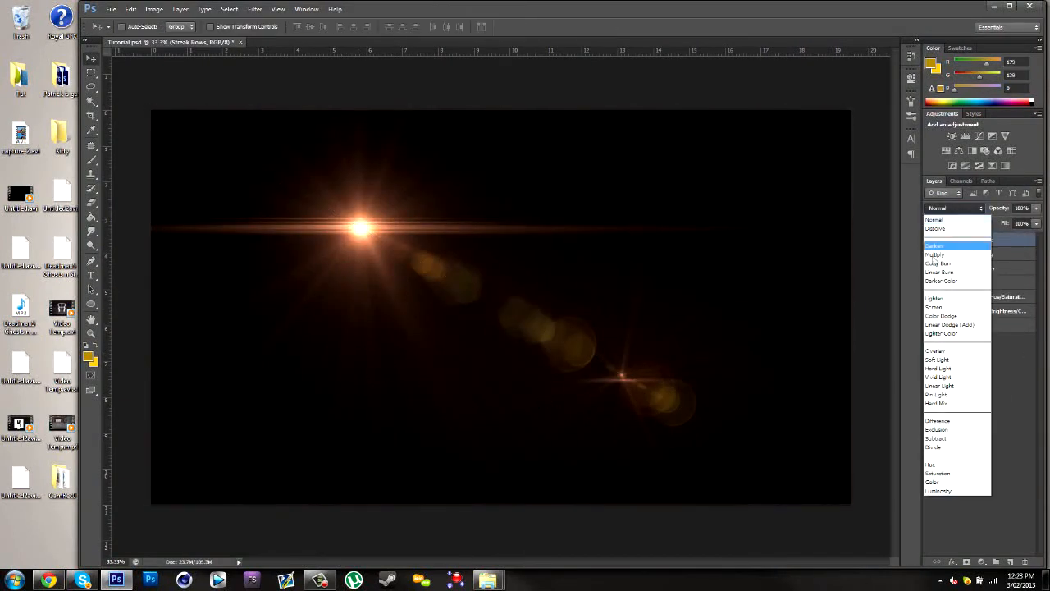
{"action": "left_click", "coordinate": [933, 307]}
{"action": "left_click_drag", "start_coordinate": [357, 211], "coordinate": [366, 193]}
Rasterize the Streak Rows layer so that it can be erased.
{"action": "left_click", "coordinate": [95, 201]}
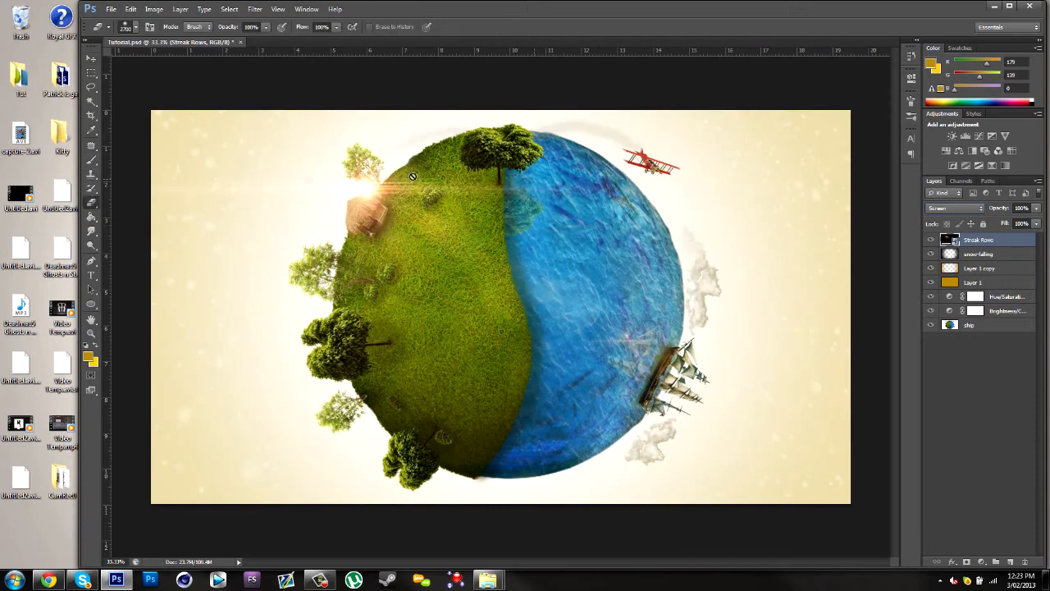
{"action": "left_click", "coordinate": [434, 191]}
{"action": "left_click", "coordinate": [544, 223]}
Erase the bright flare around the hut with a smaller soft eraser of about 500 px at 55% opacity.
{"action": "key", "text": "bracketleft"}
{"action": "key", "text": "bracketleft"}
{"action": "key", "text": "bracketleft"}
{"action": "key", "text": "bracketleft"}
{"action": "key", "text": "bracketleft"}
{"action": "key", "text": "bracketleft"}
{"action": "key", "text": "bracketleft"}
{"action": "key", "text": "bracketleft"}
{"action": "key", "text": "bracketleft"}
{"action": "key", "text": "bracketleft"}
{"action": "key", "text": "bracketleft"}
{"action": "key", "text": "bracketleft"}
{"action": "key", "text": "bracketleft"}
{"action": "key", "text": "bracketleft"}
{"action": "key", "text": "bracketleft"}
{"action": "key", "text": "bracketleft"}
{"action": "key", "text": "bracketleft"}
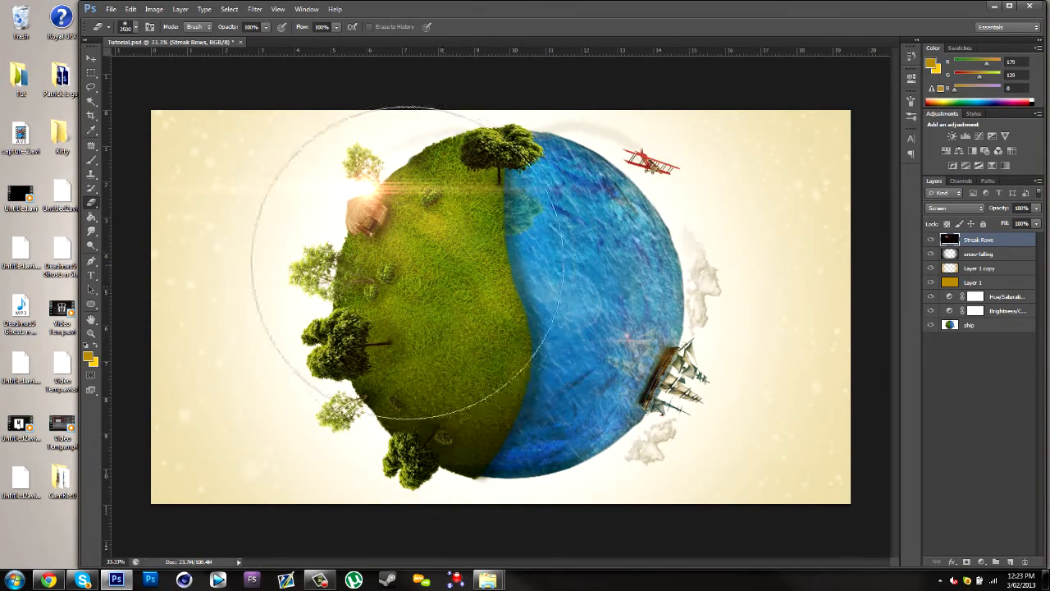
{"action": "key", "text": "bracketleft"}
{"action": "key", "text": "bracketleft"}
{"action": "key", "text": "bracketleft"}
{"action": "key", "text": "bracketleft"}
{"action": "key", "text": "bracketleft"}
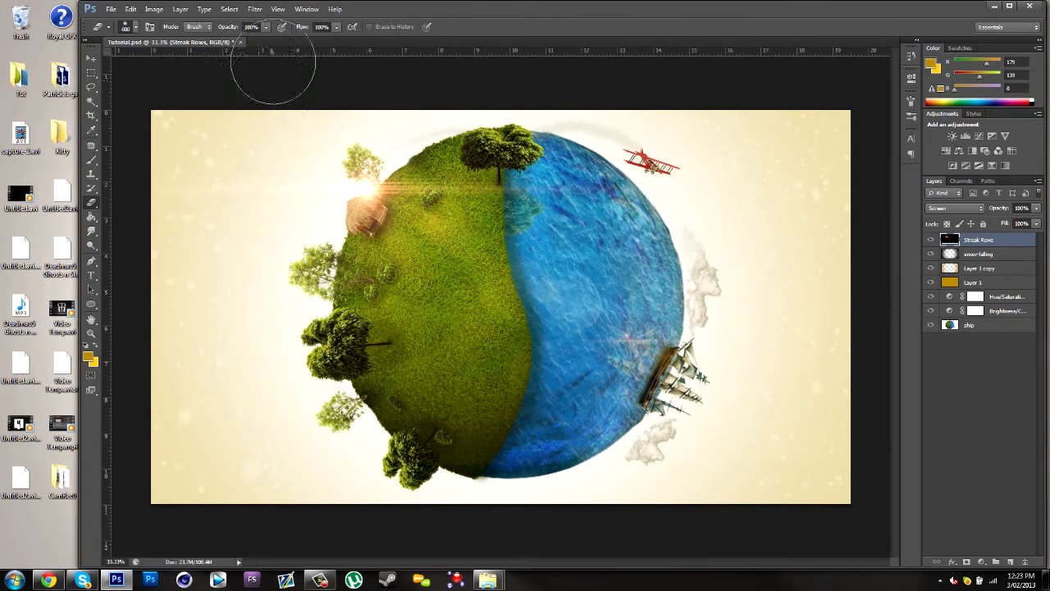
{"action": "left_click_drag", "start_coordinate": [266, 26], "coordinate": [240, 41]}
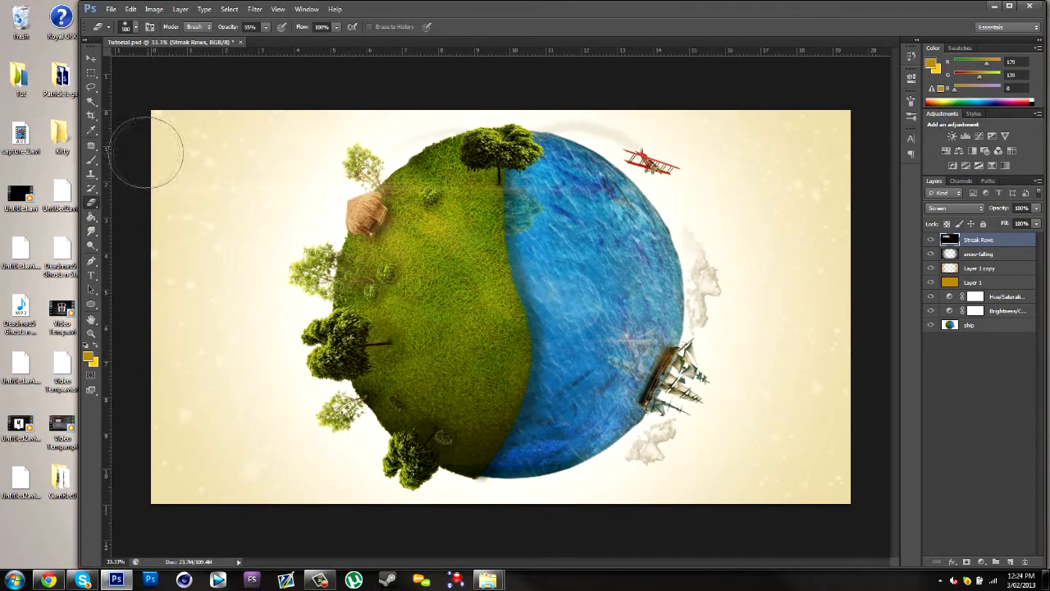
{"action": "left_click", "coordinate": [91, 59]}
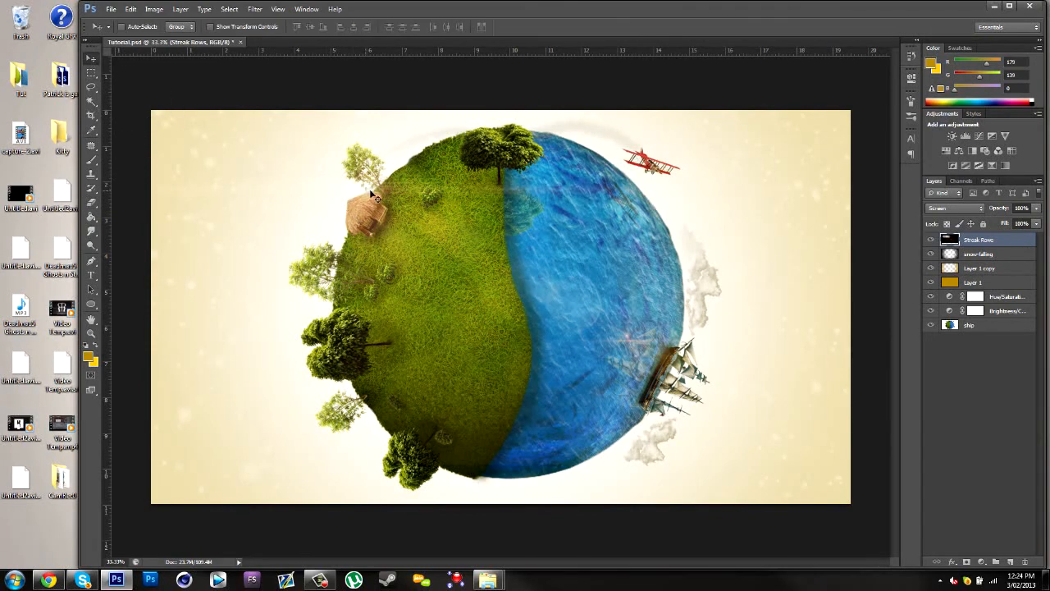